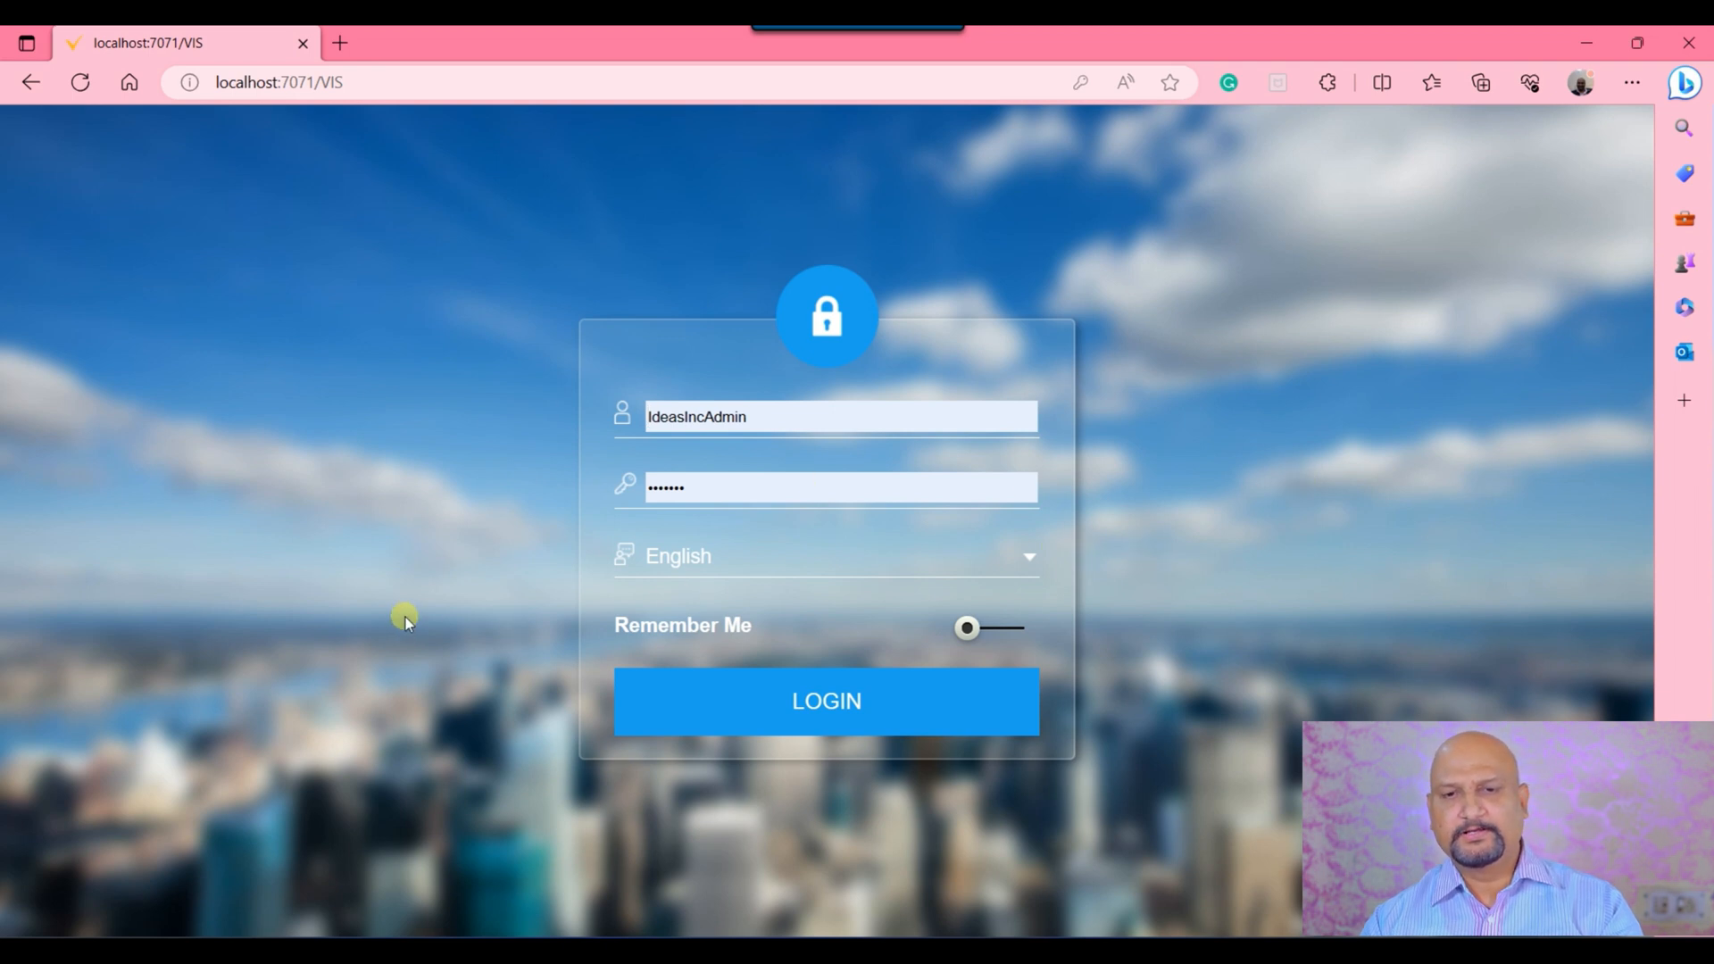
Log in with the prefilled credentials and review the session's role, client, organization and warehouse.
left_click(795, 715)
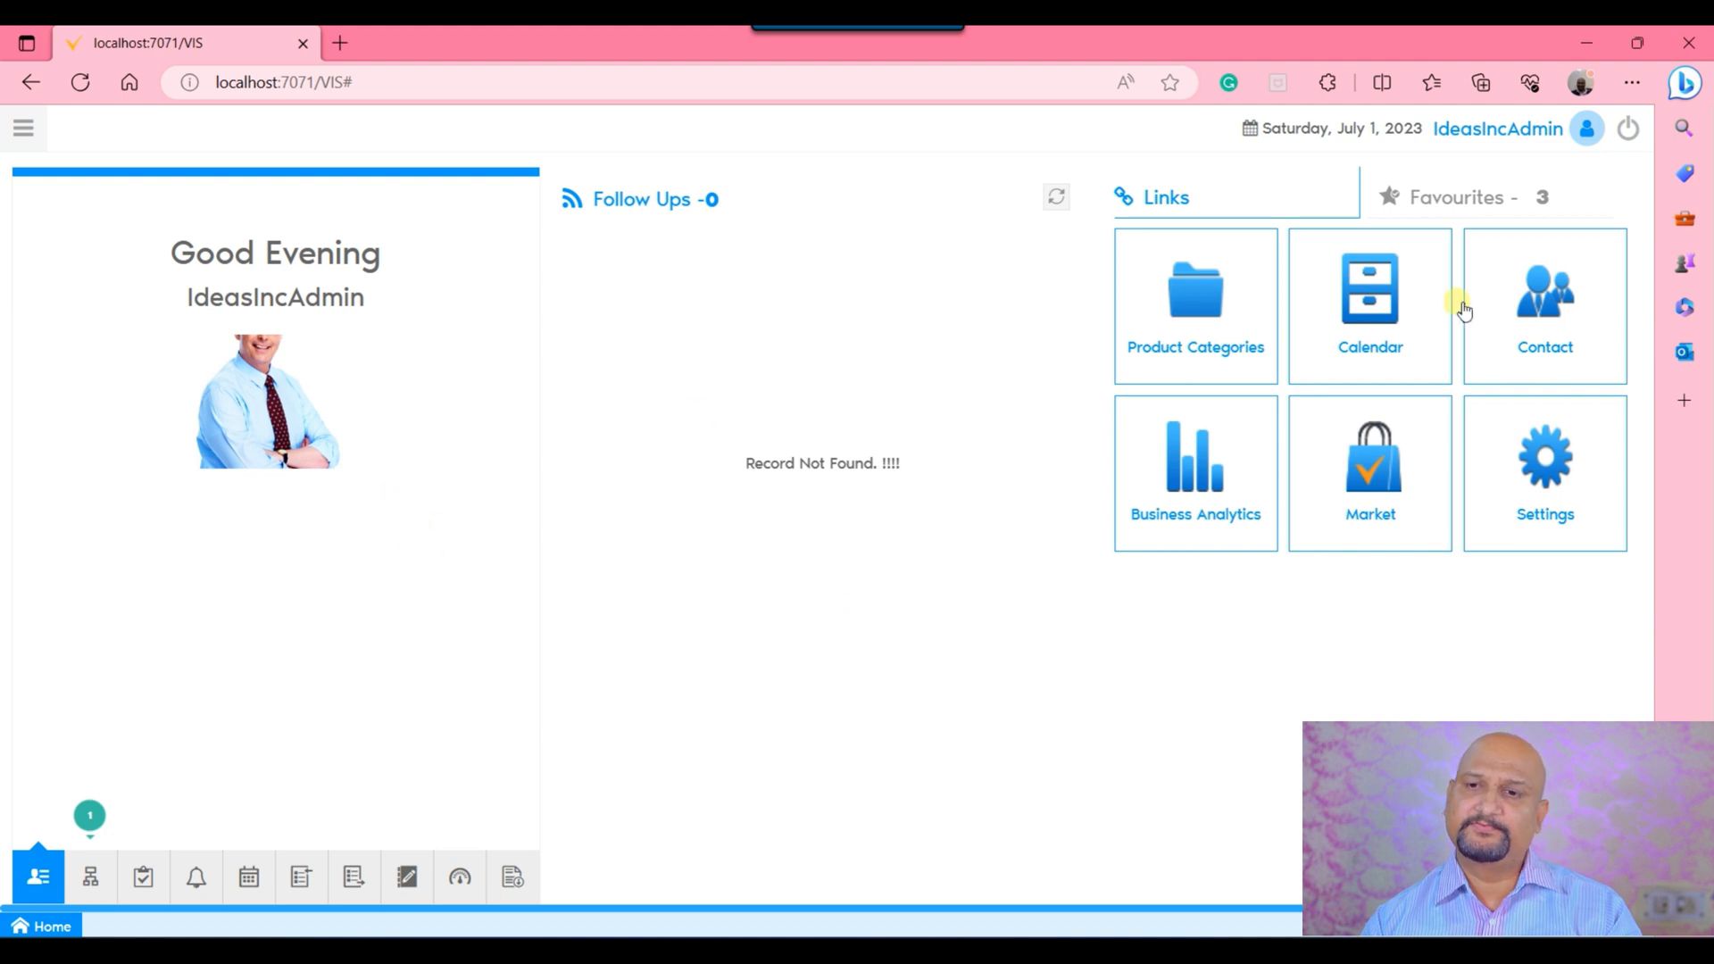
left_click(1521, 134)
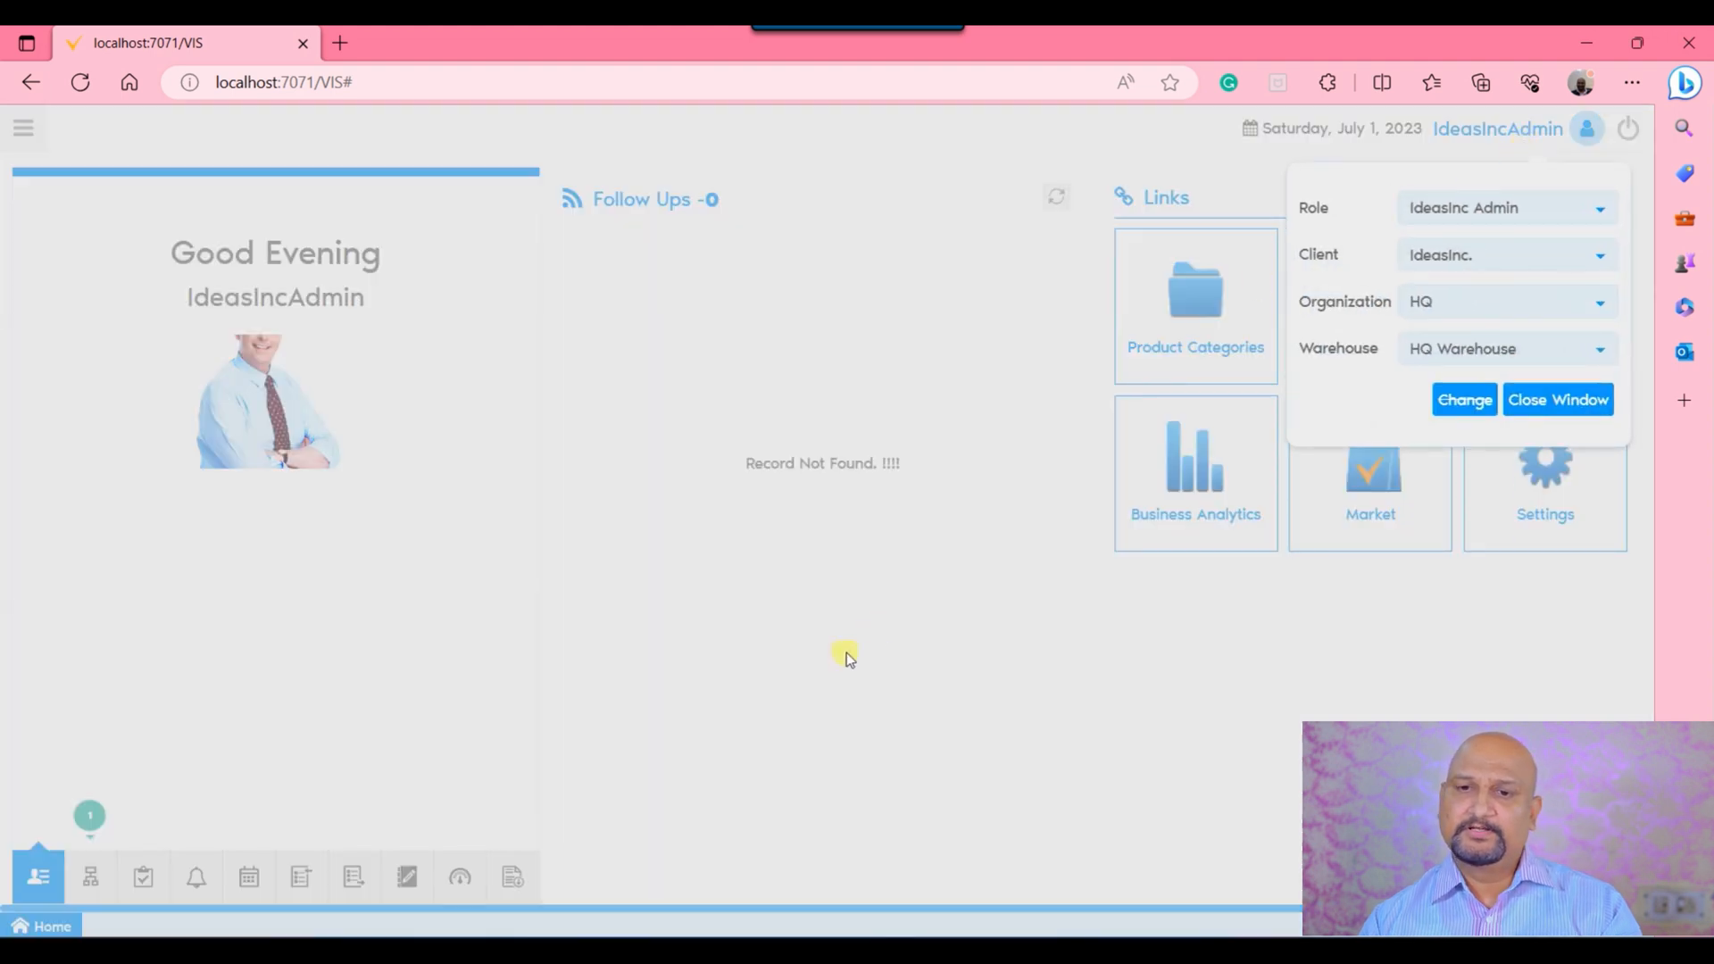
left_click(848, 651)
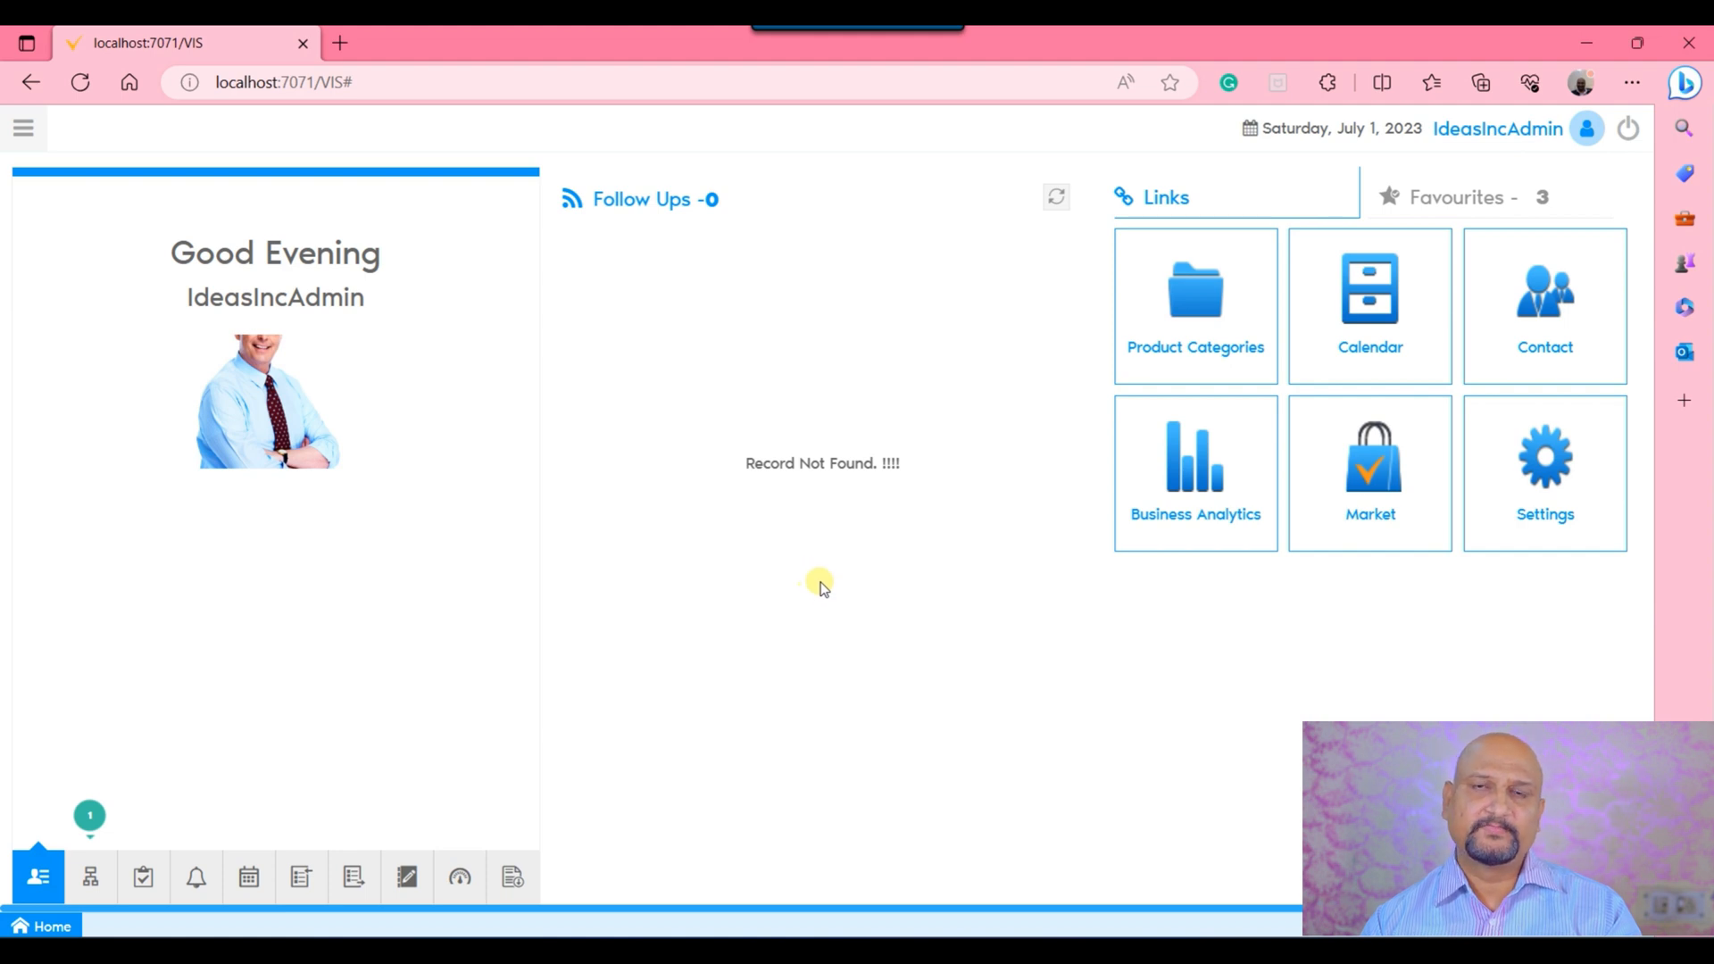
Search the application menu for "sales order", open the Sales Order window and show the selected order in form view.
left_click(24, 128)
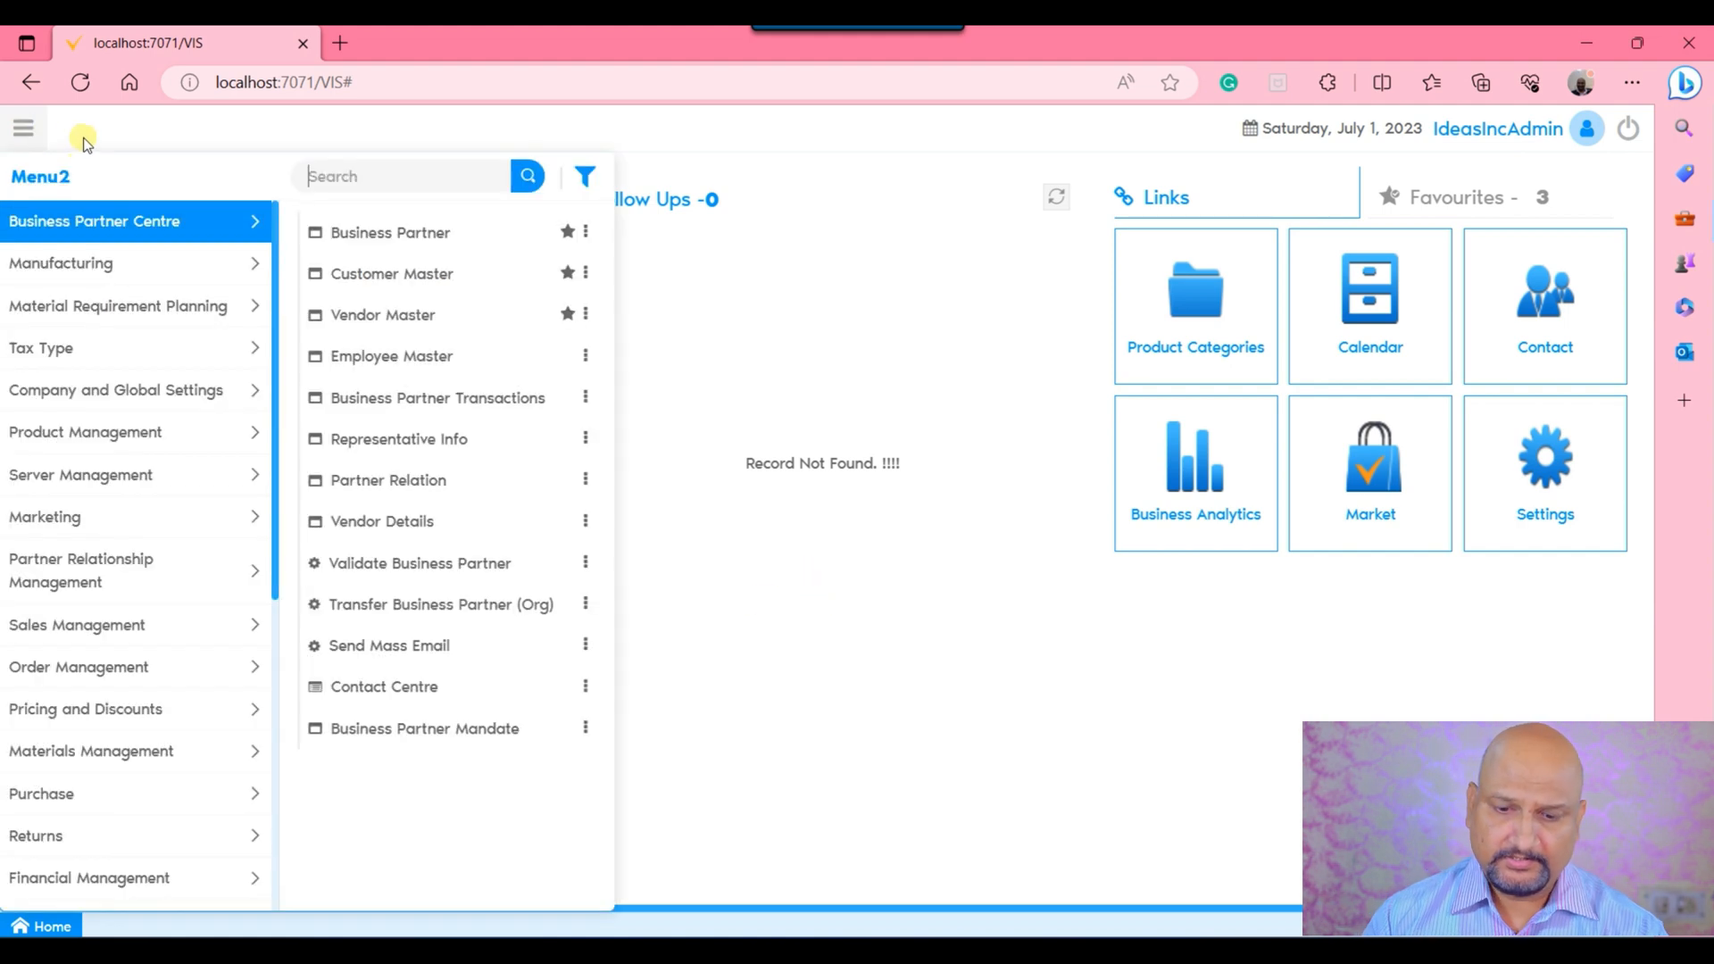
type("sales o")
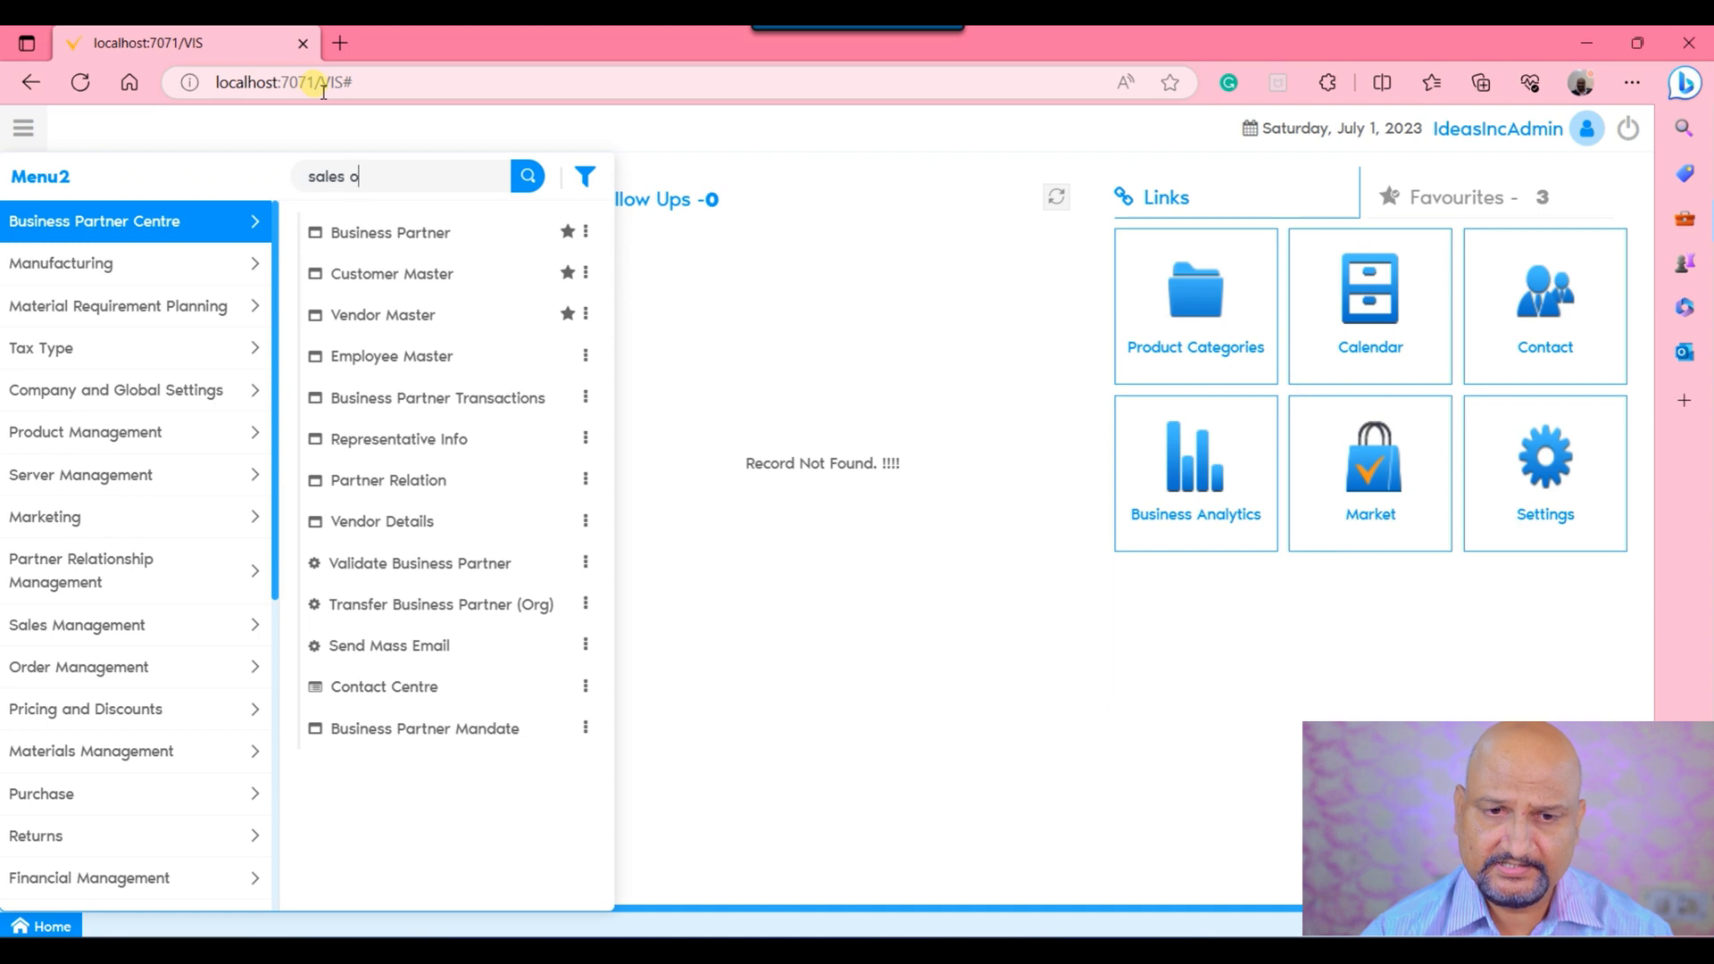
type("r")
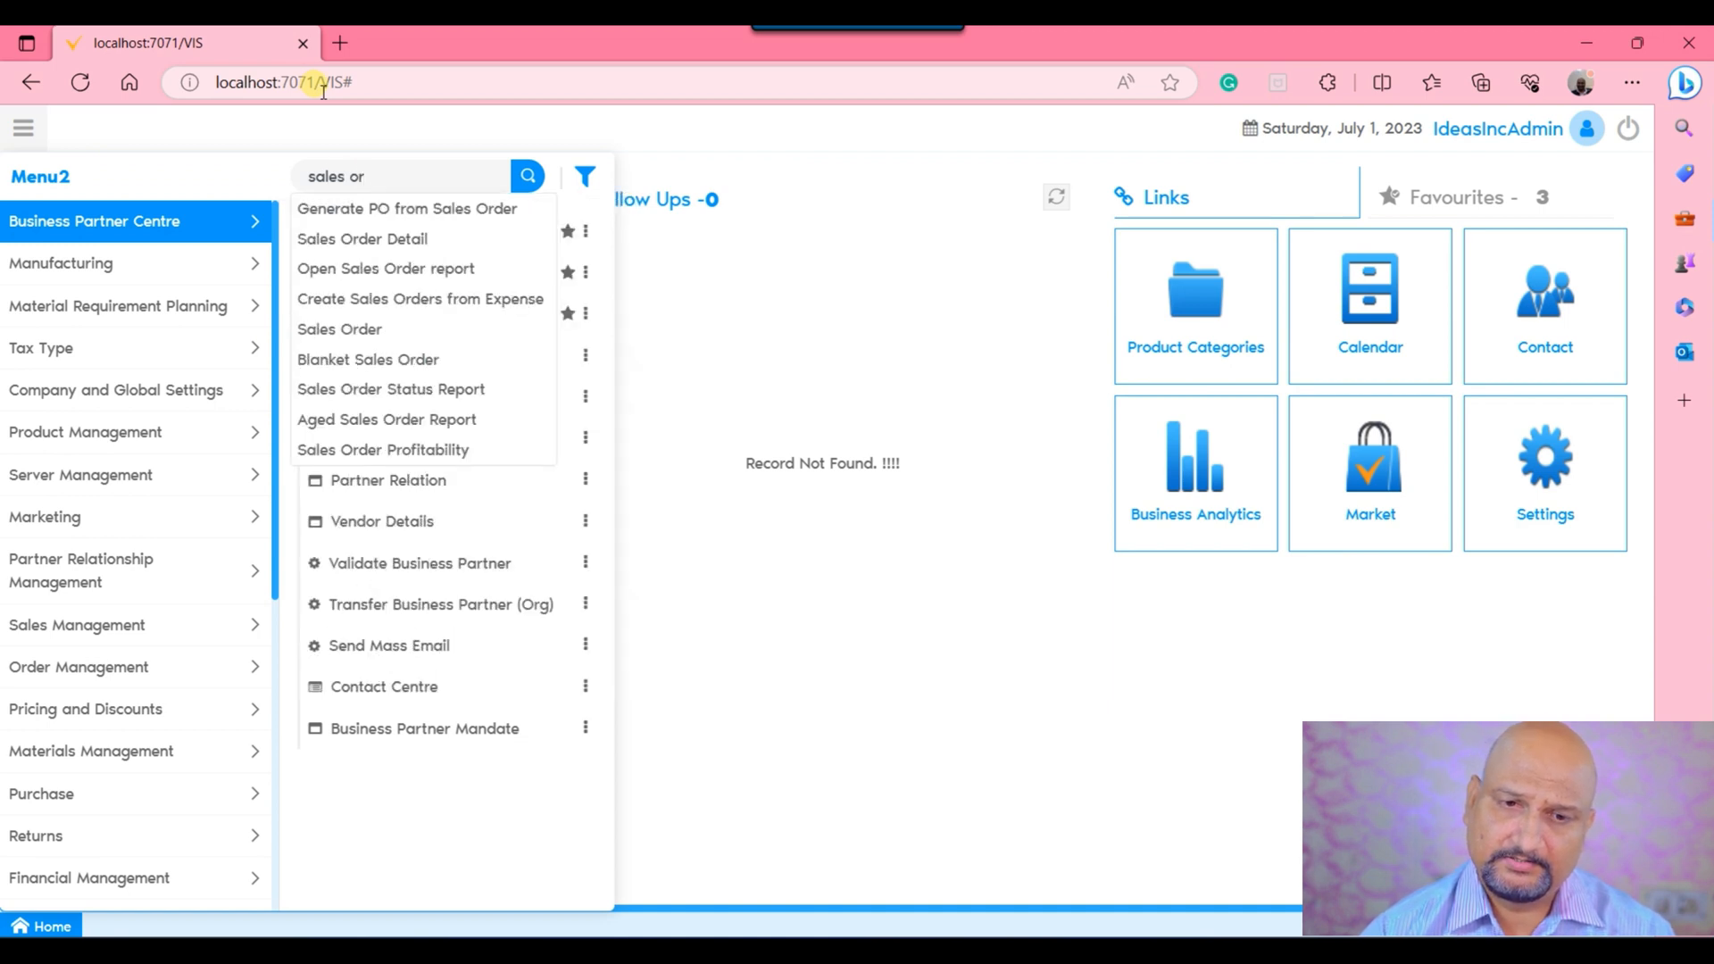
type("der")
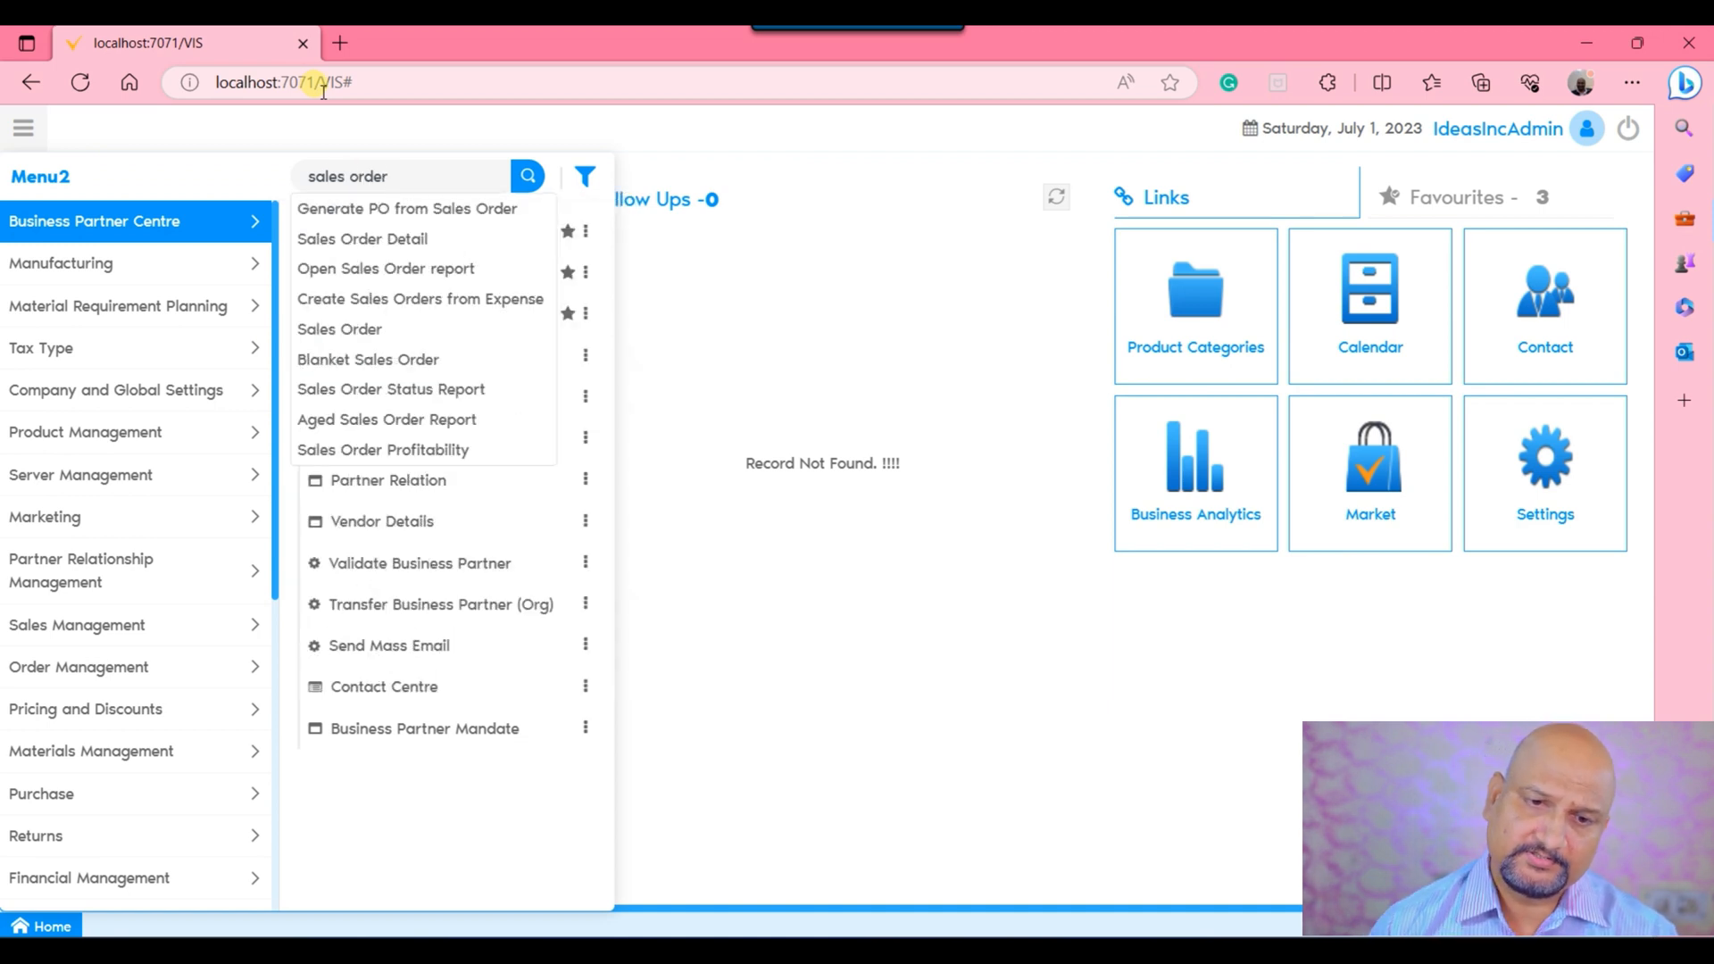
left_click(432, 329)
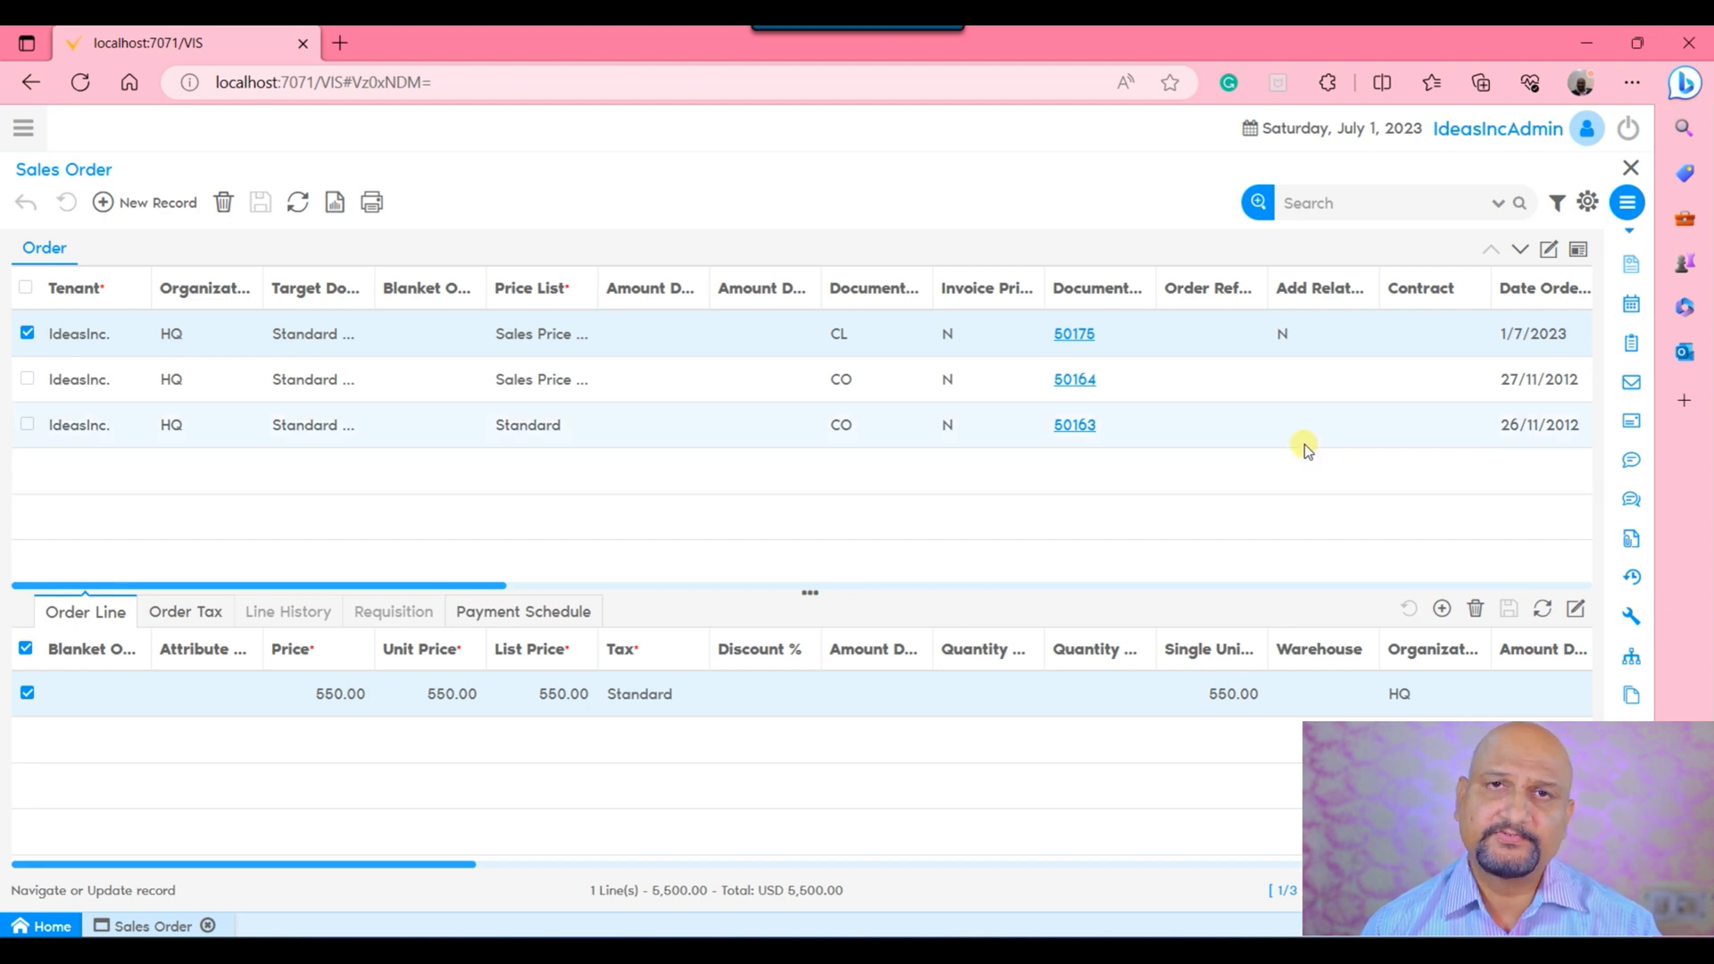
left_click(1548, 249)
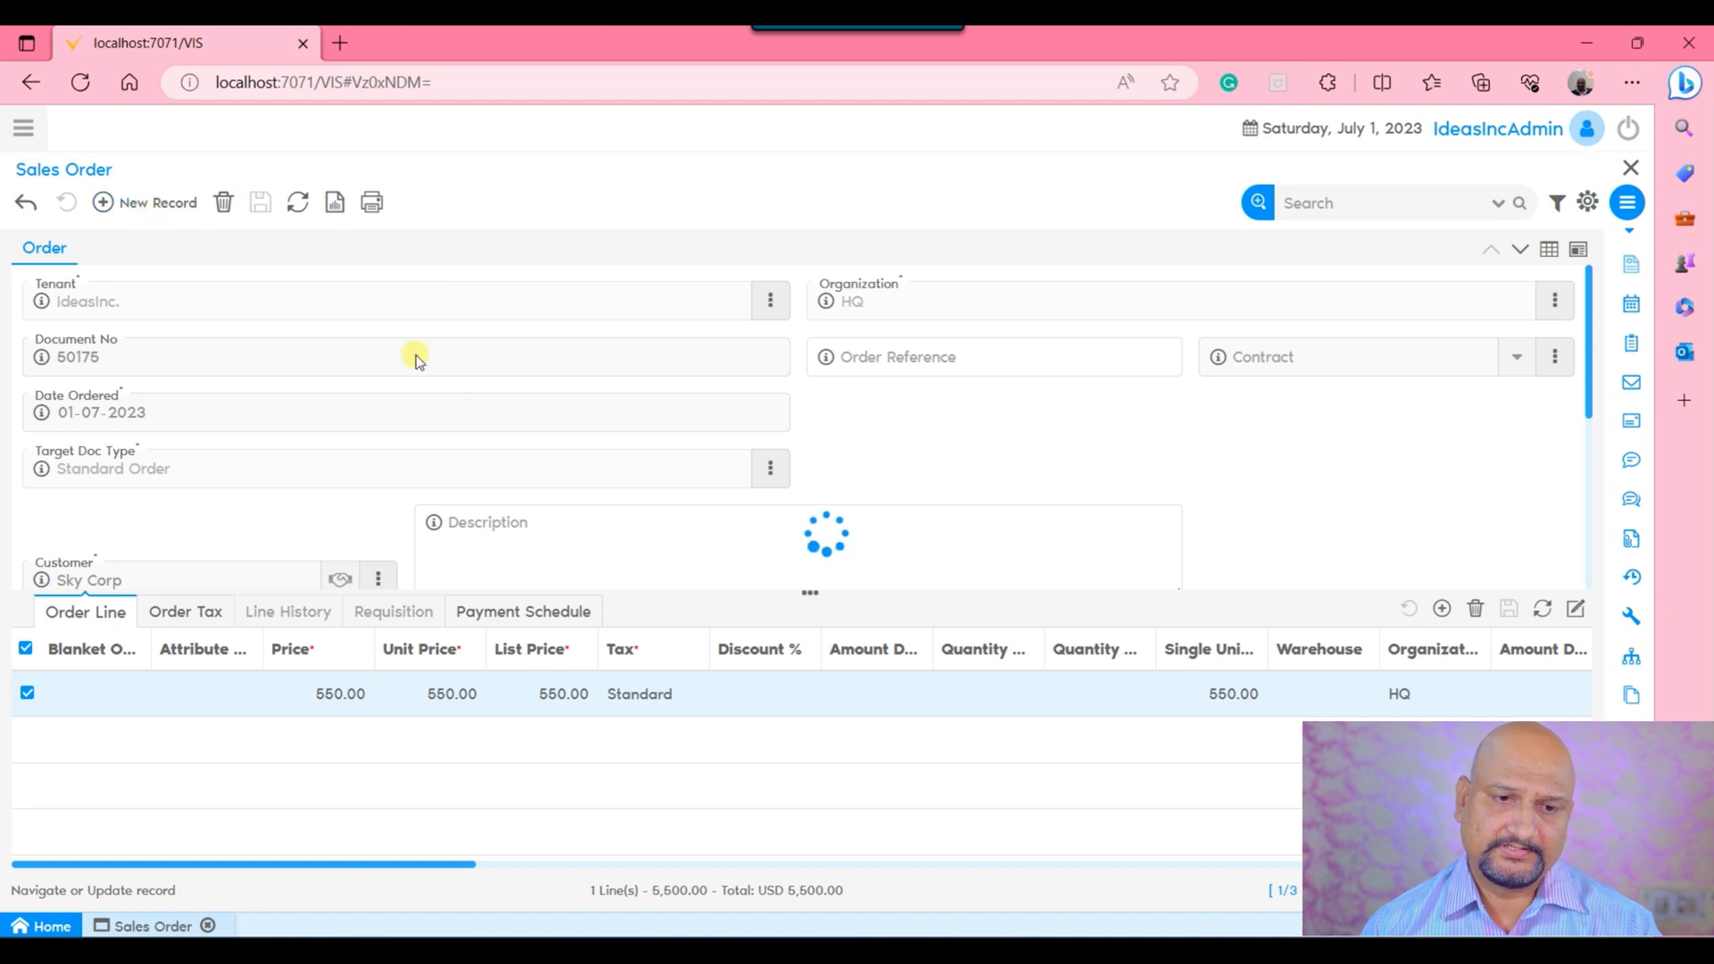
Set the target document type of a new sales order record to Standard Order.
left_click(283, 443)
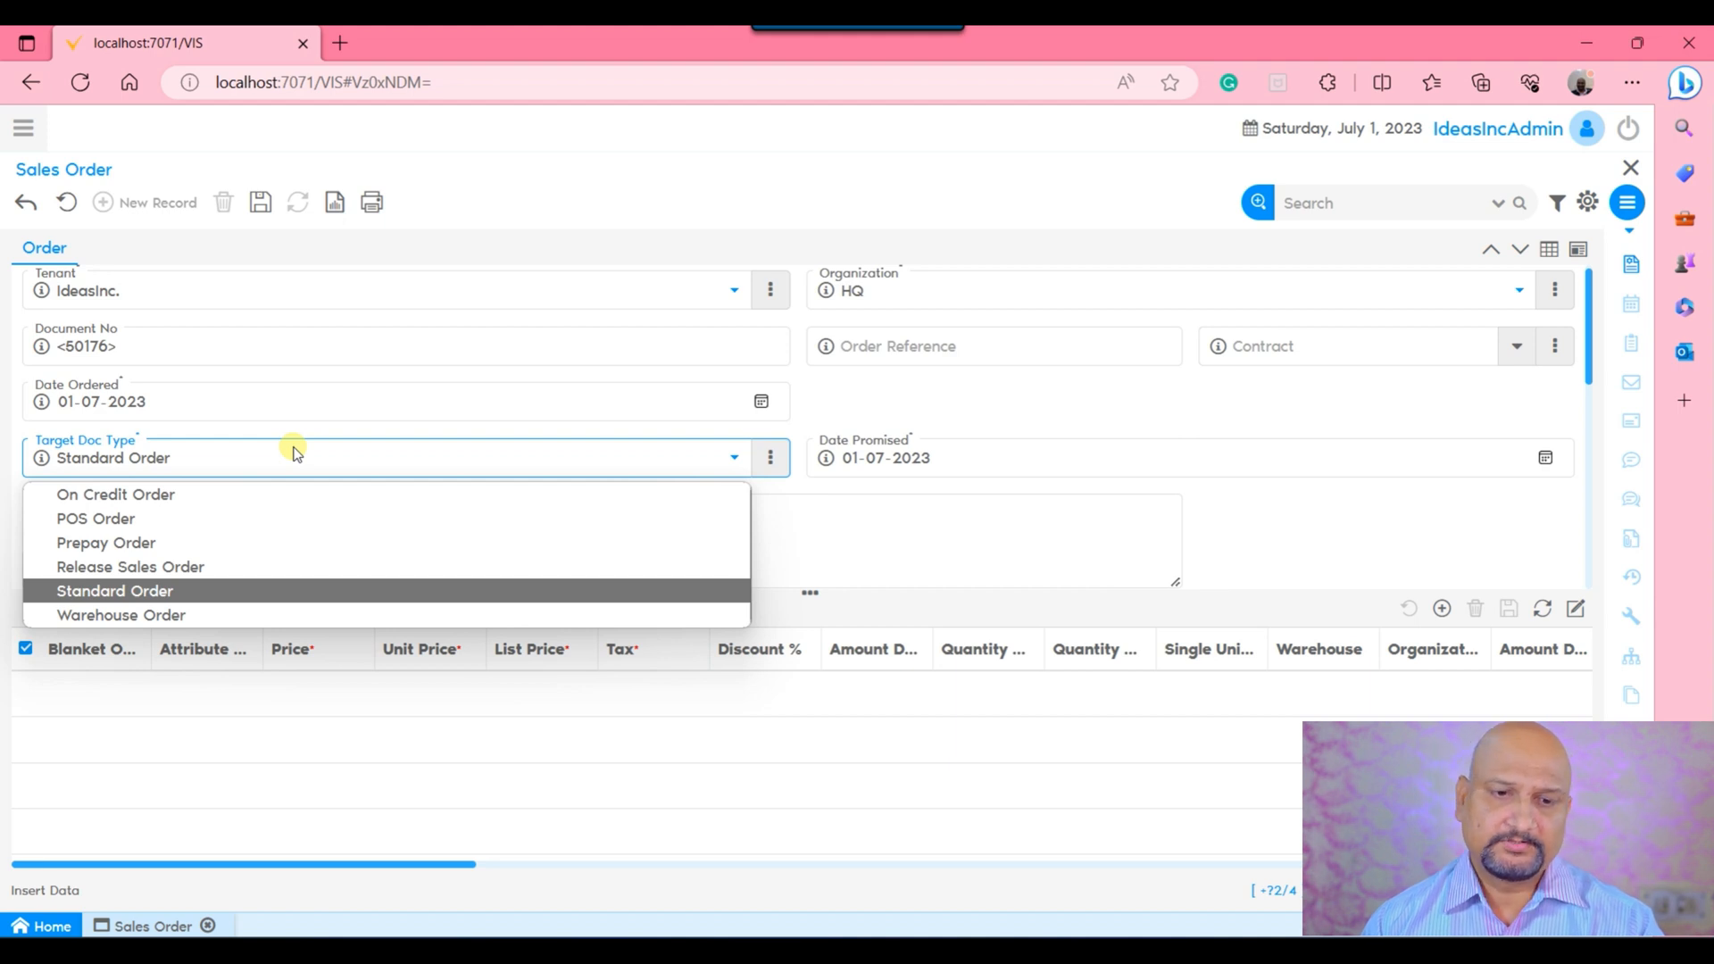
left_click(171, 593)
scroll(741, 370, "down", 1)
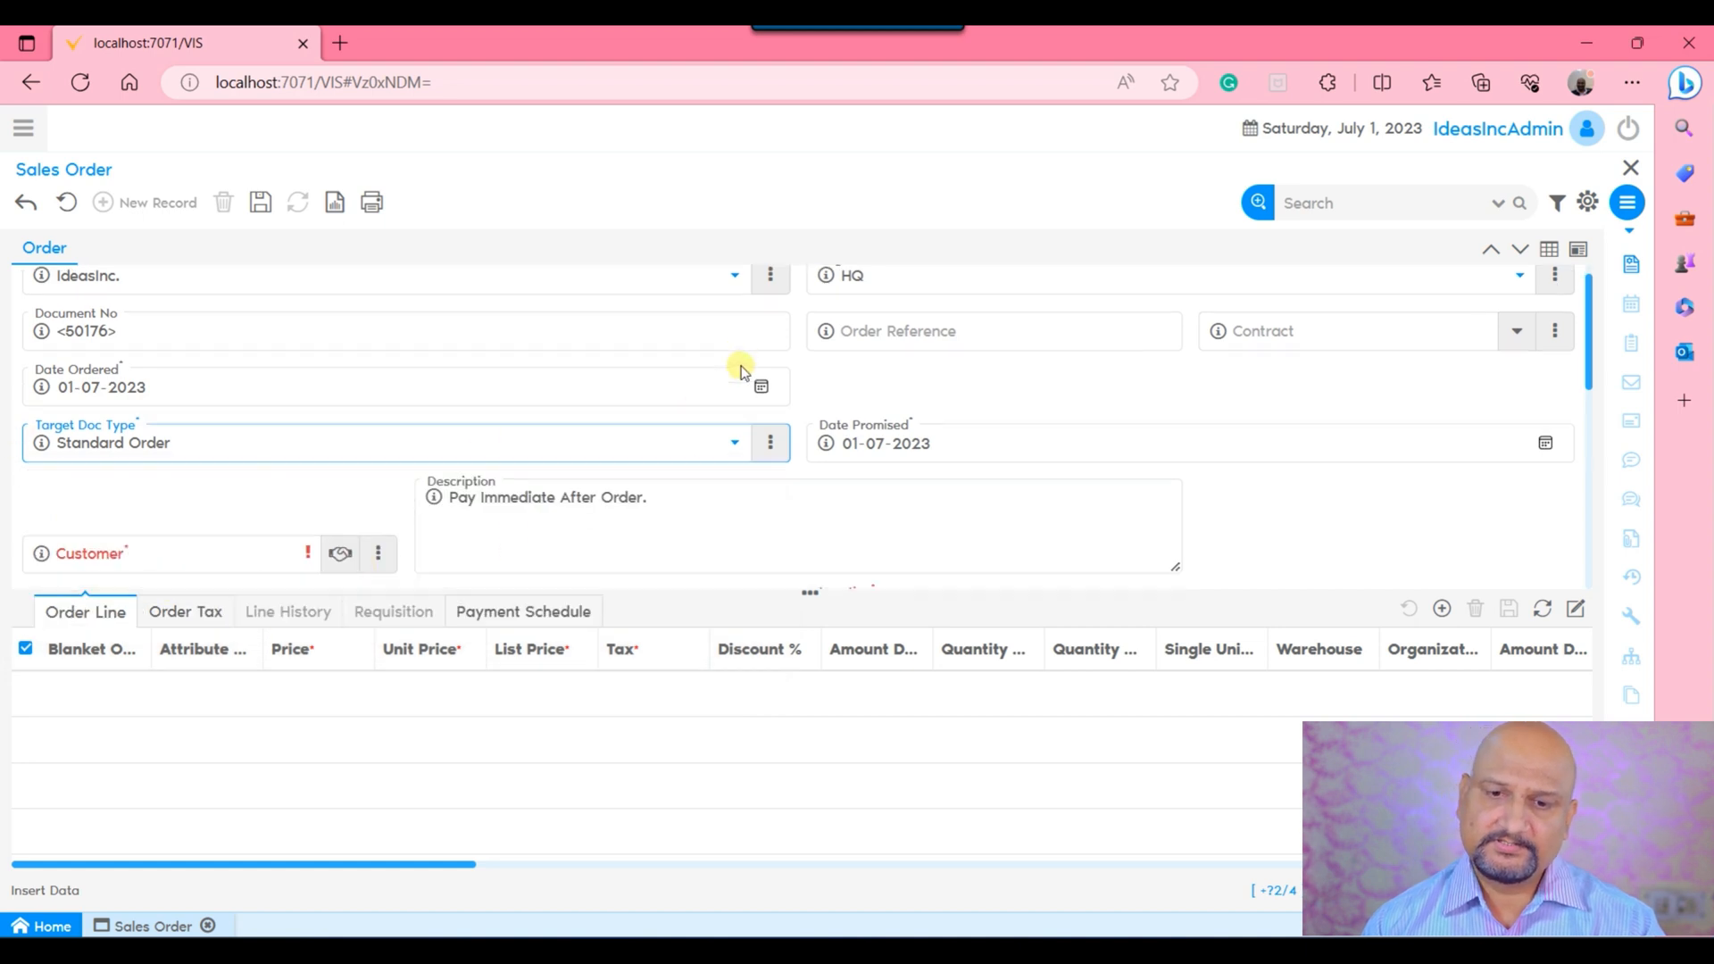
Enter PO-1001 as the order reference of the new sales order.
left_click(92, 353)
scroll(949, 379, "up", 1)
left_click(952, 372)
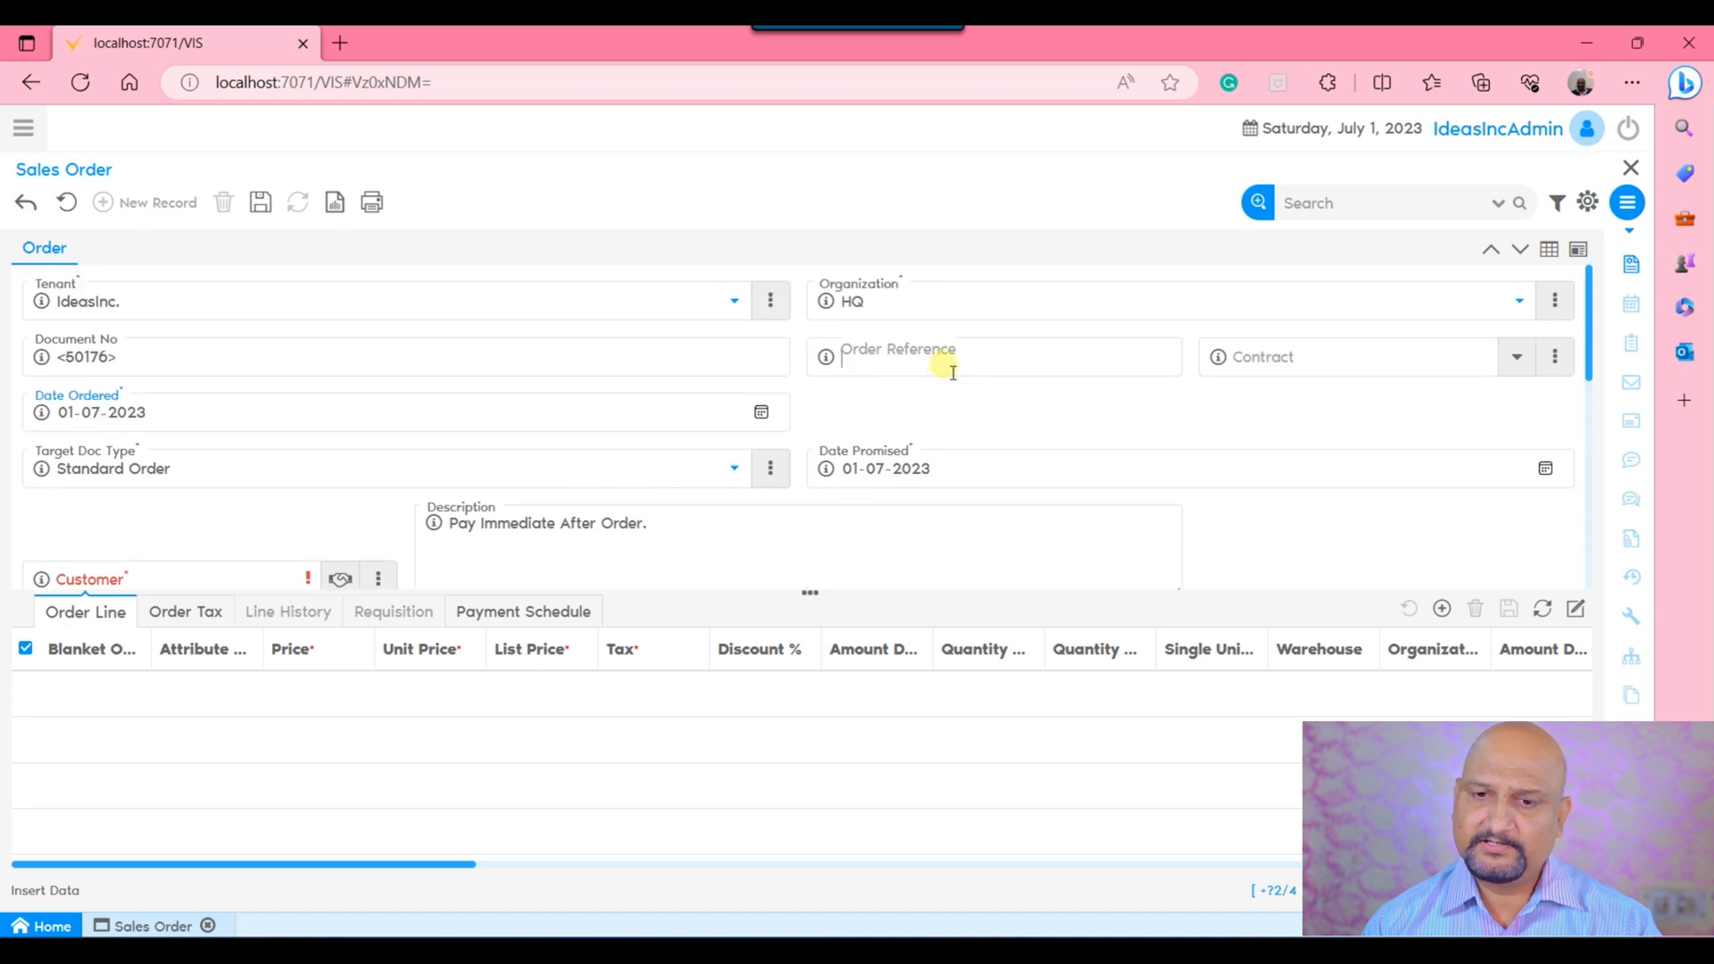
type("PO-1")
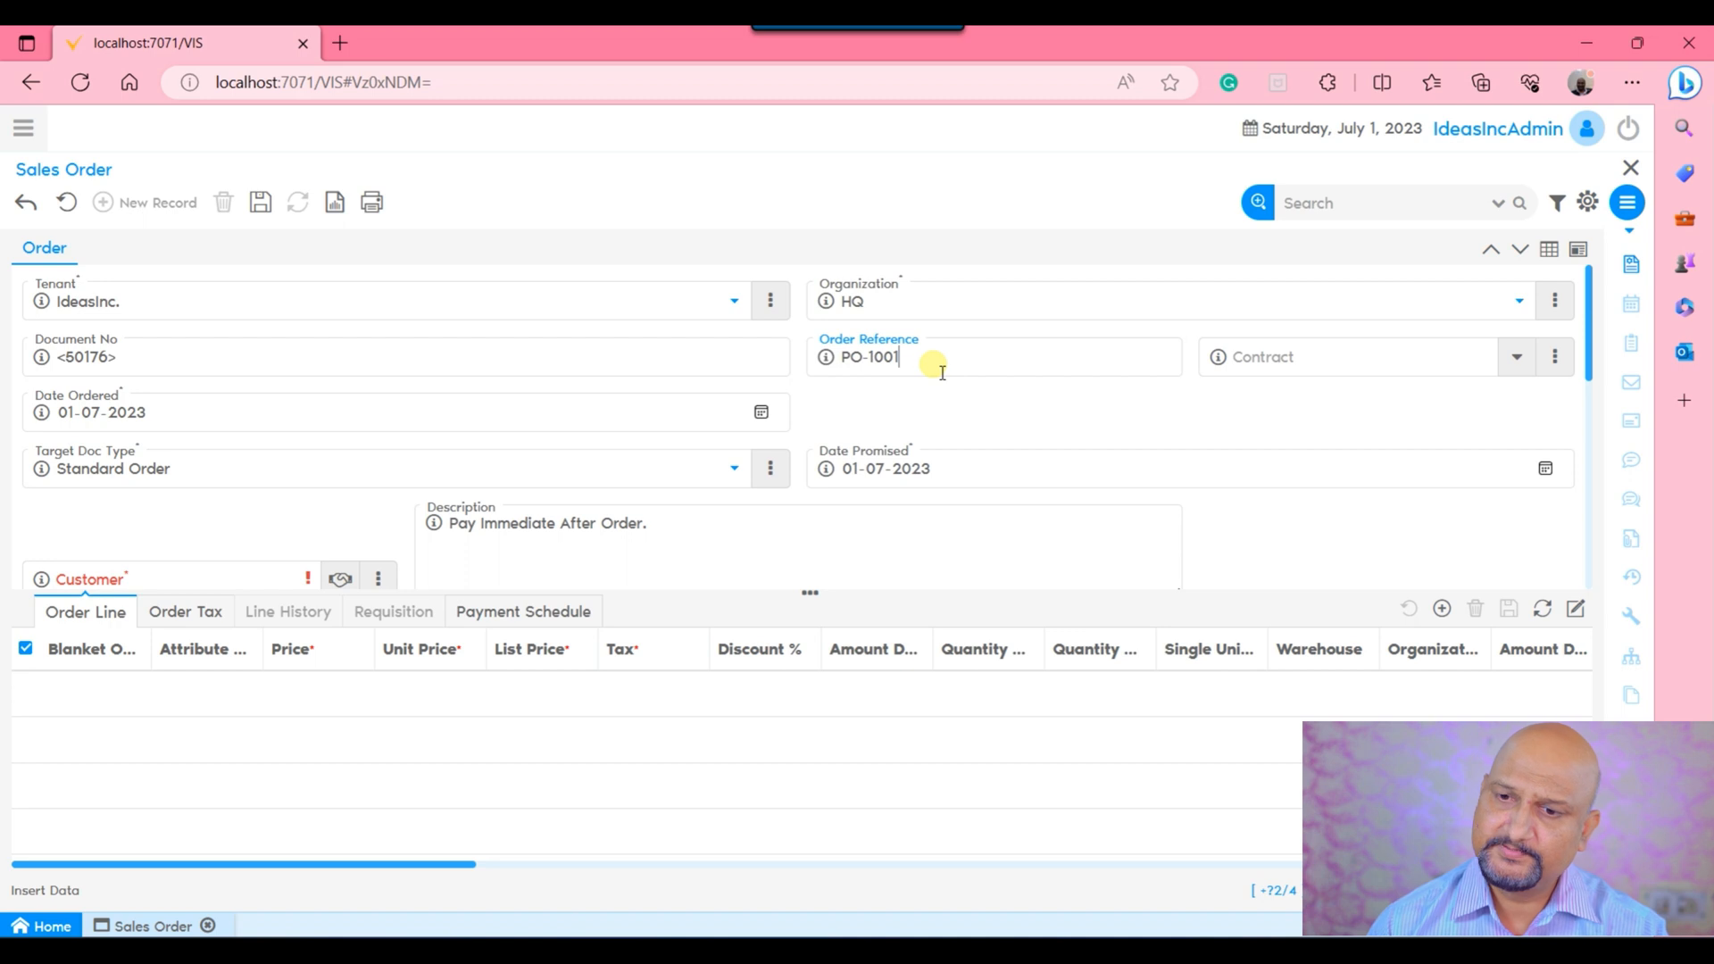
type("001")
left_click(1036, 404)
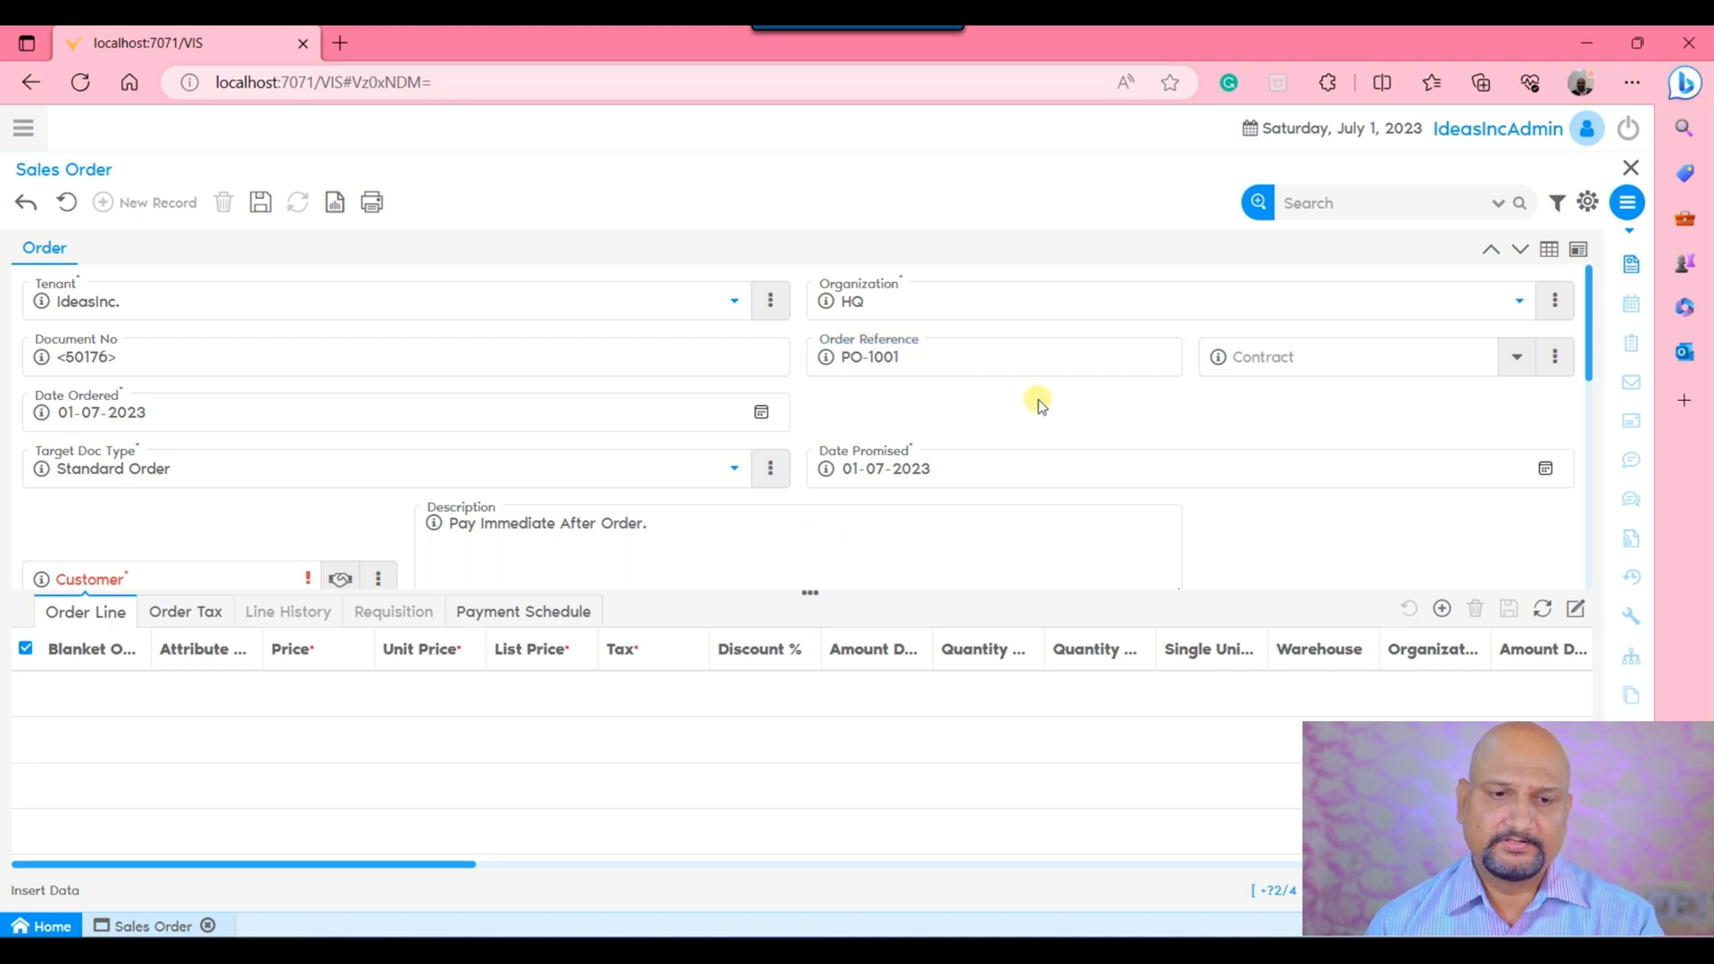
Set the sales order's promised date to 14-07-2023.
scroll(759, 478, "down", 1)
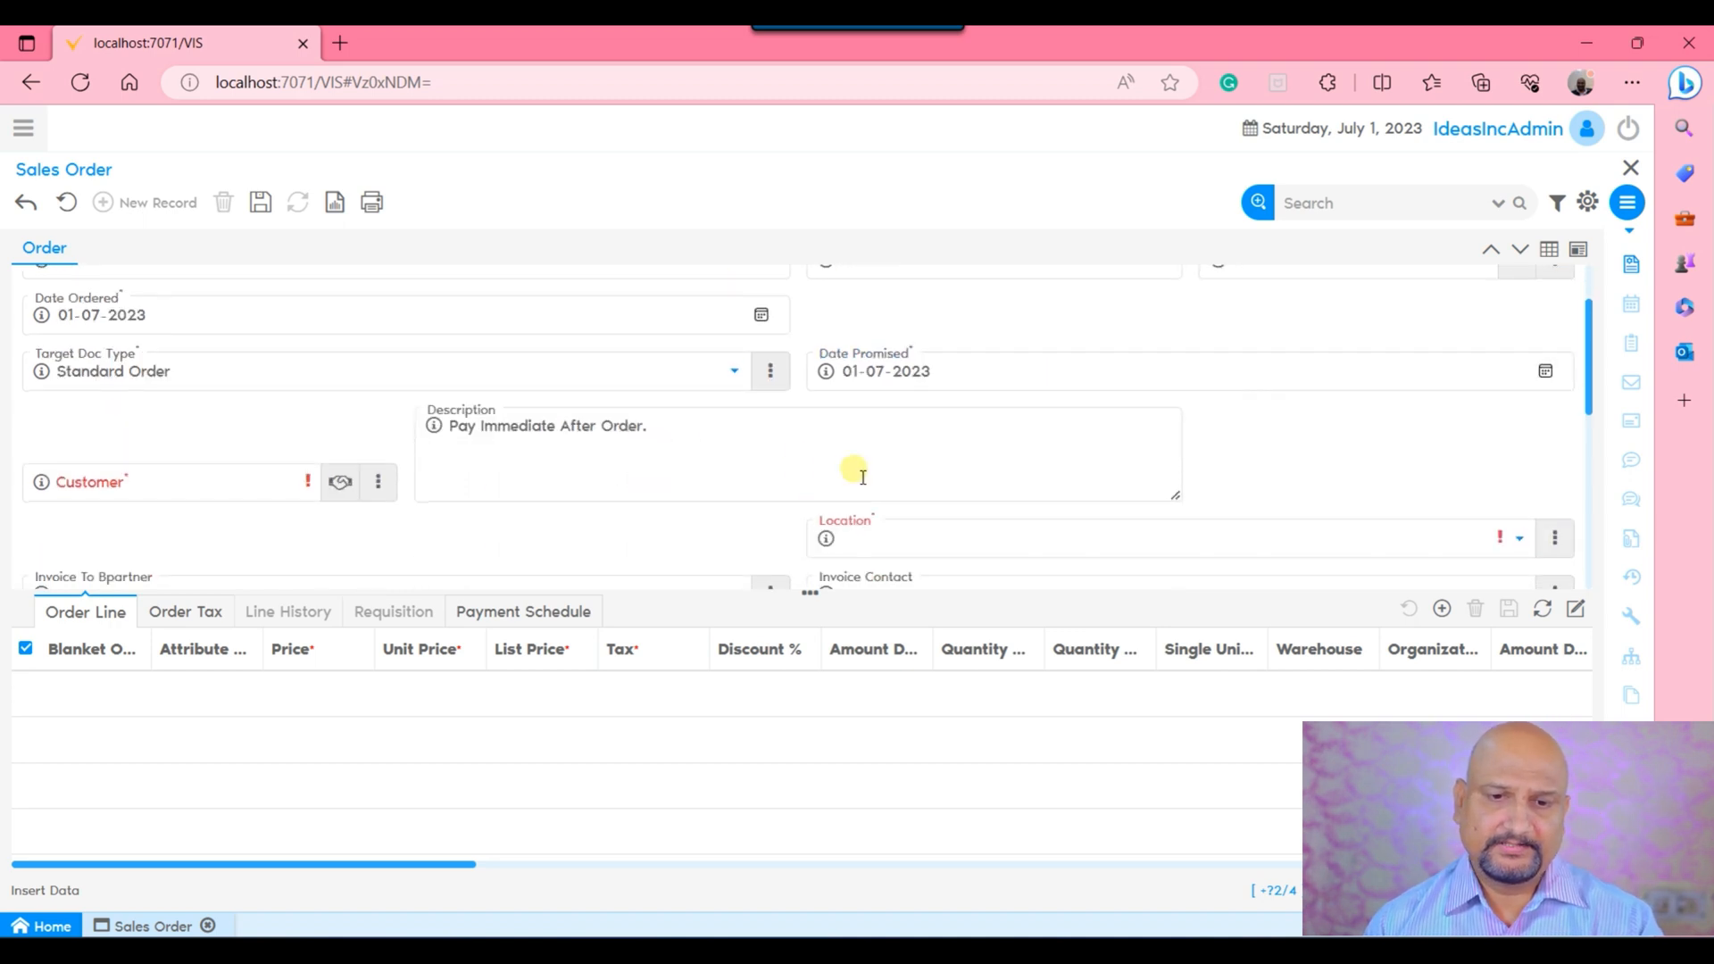
left_click(749, 425)
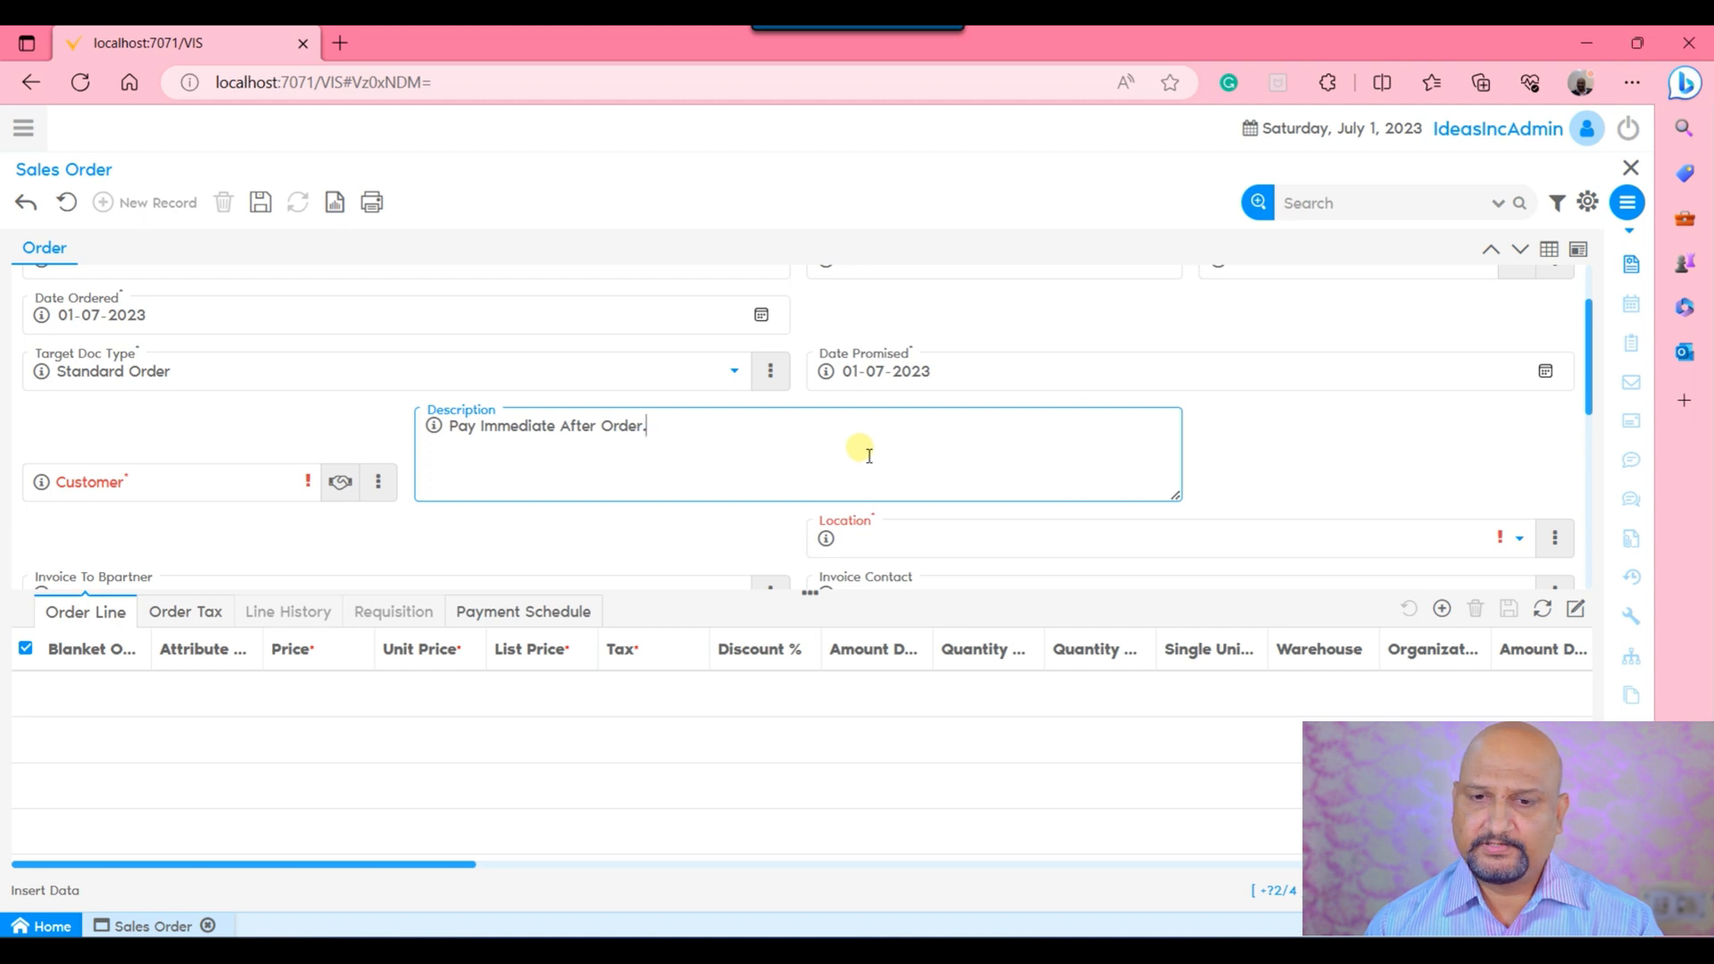
left_click(1537, 375)
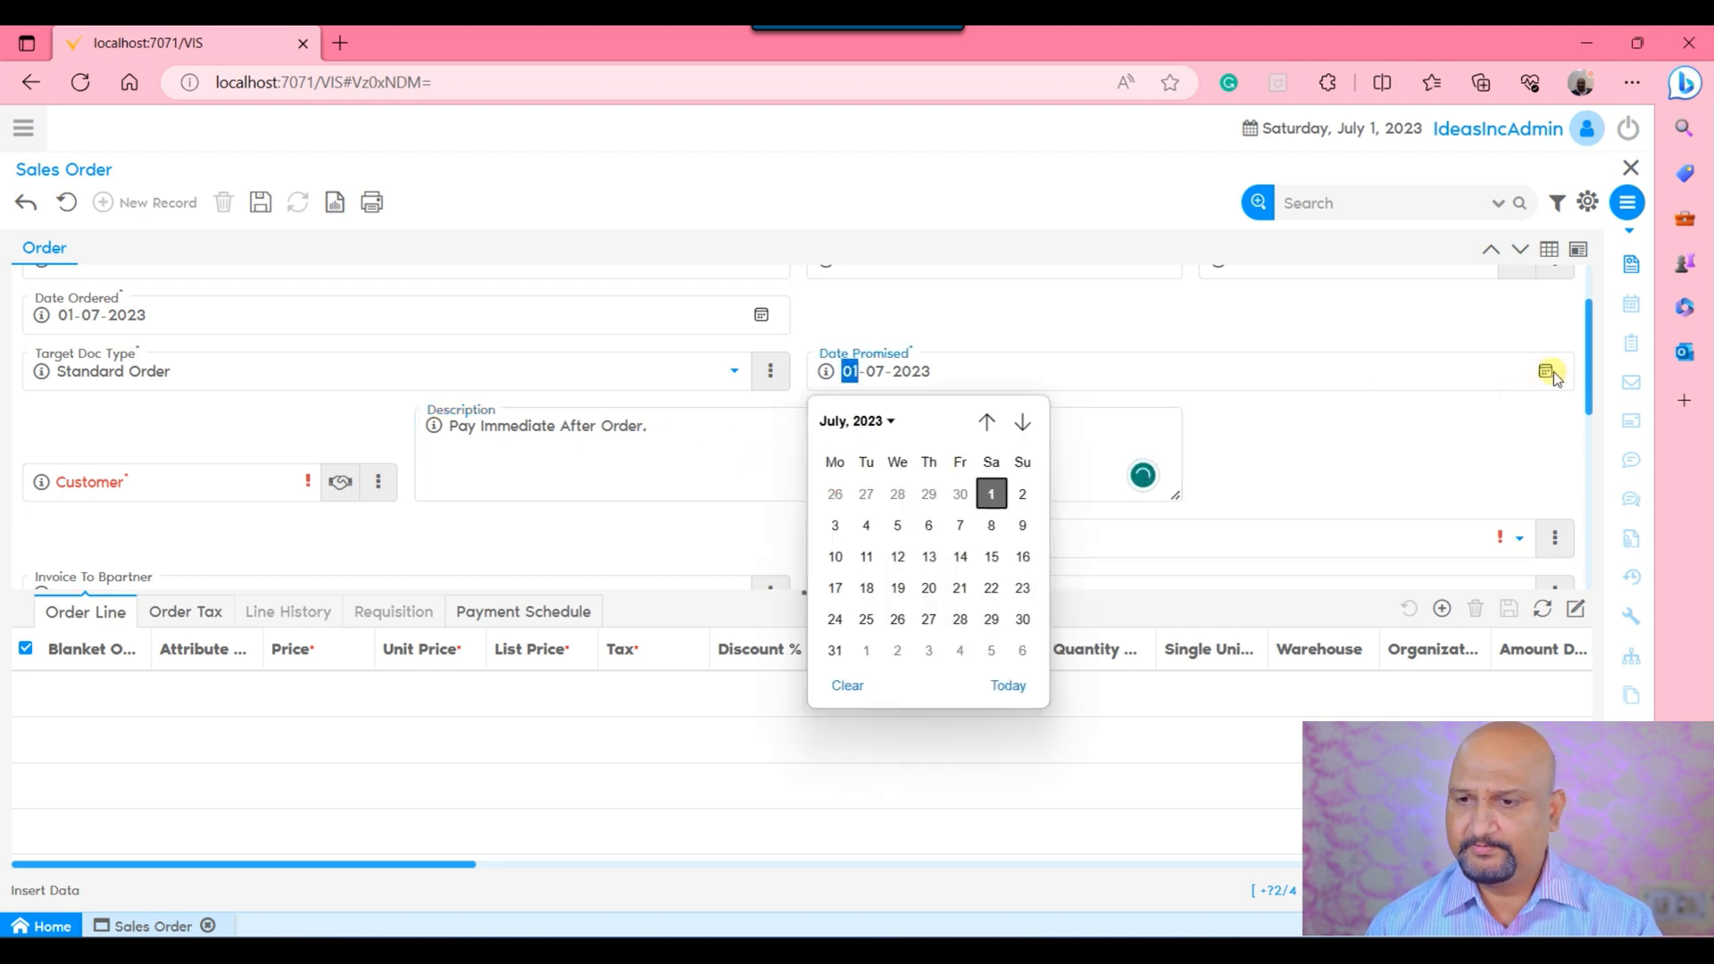
left_click(959, 558)
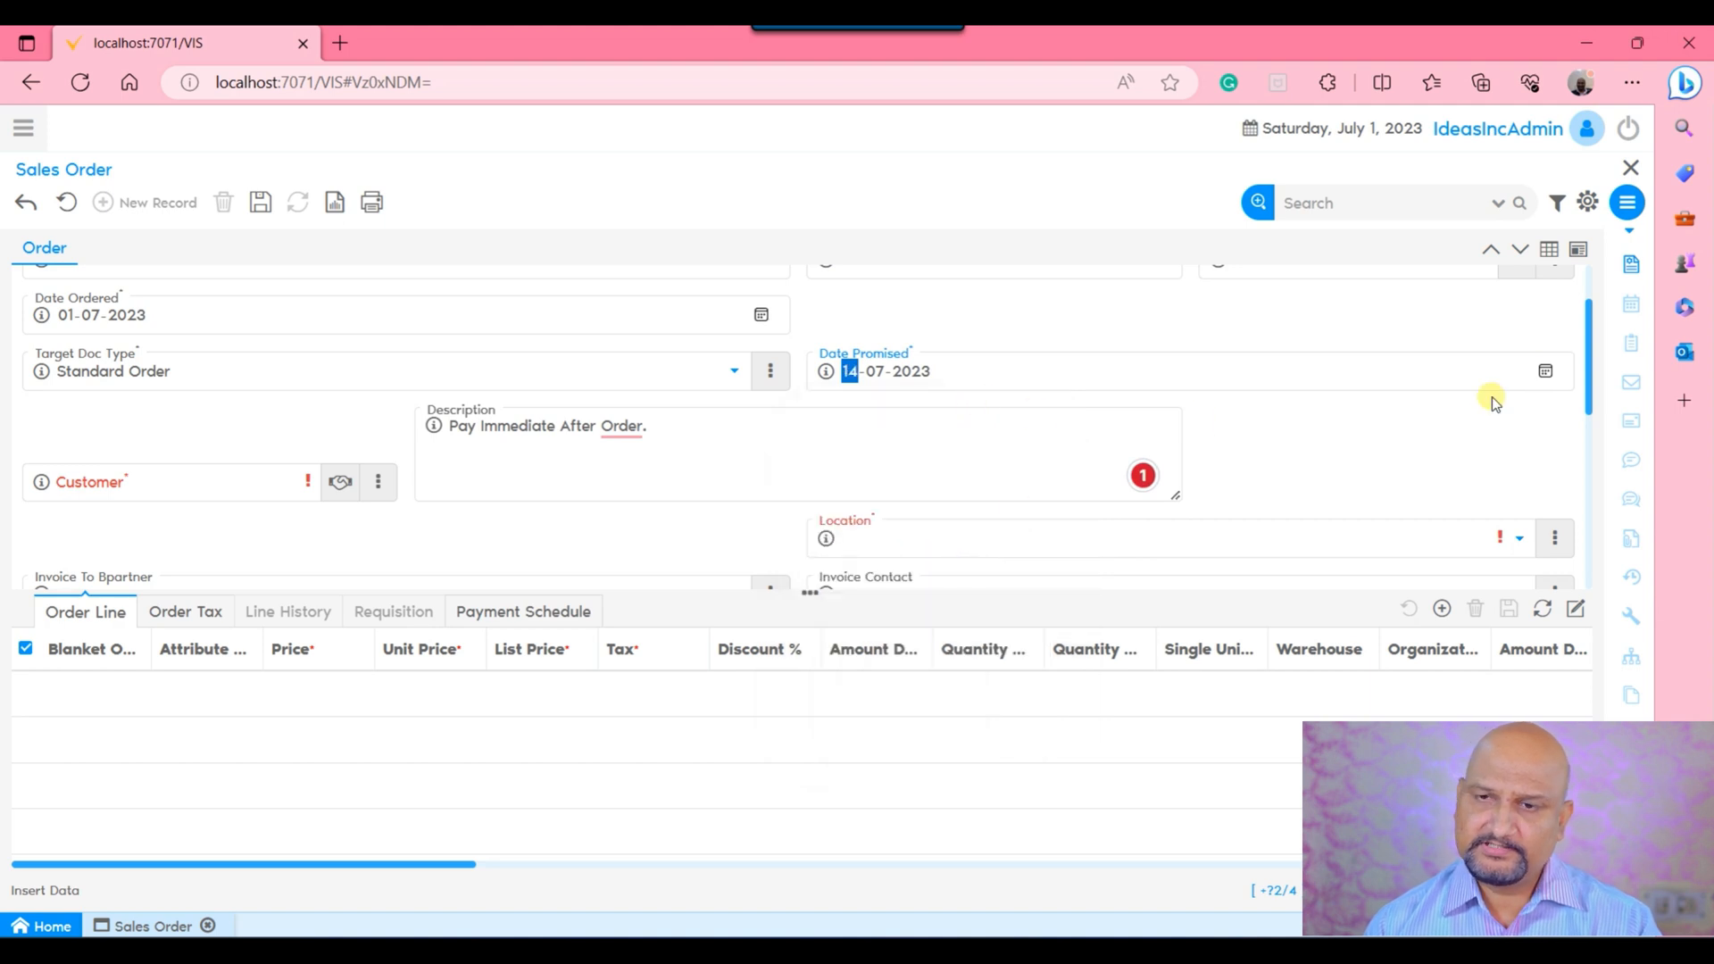
left_click(1543, 373)
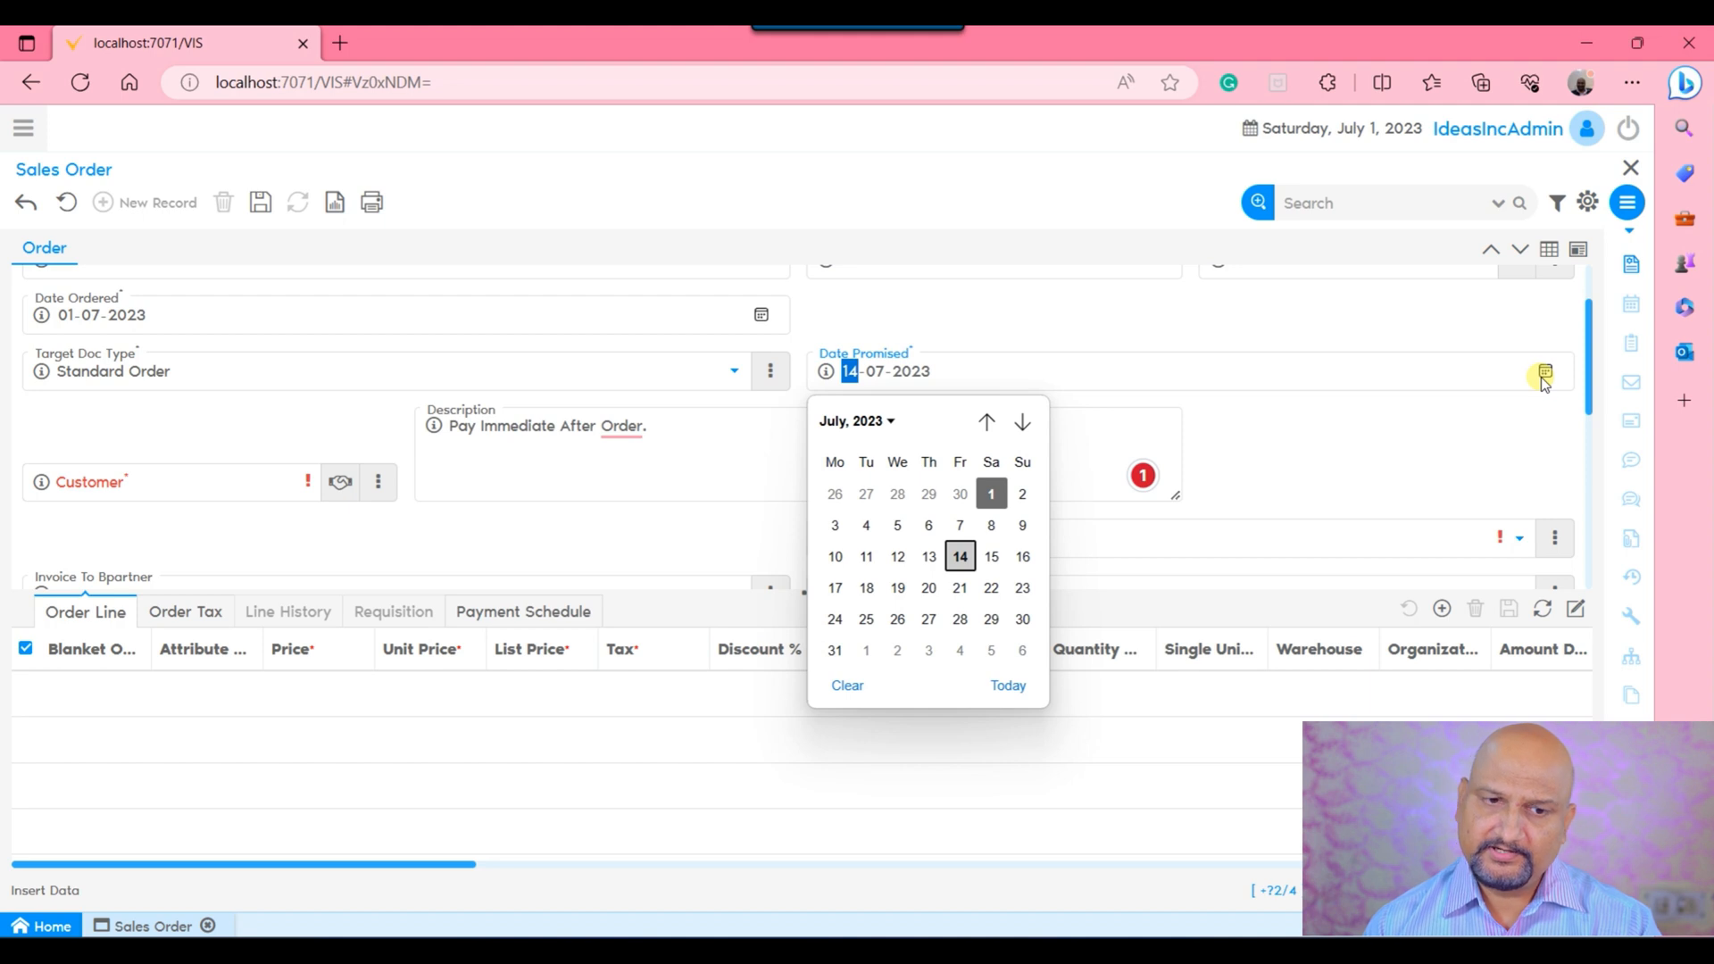
double_click(1416, 453)
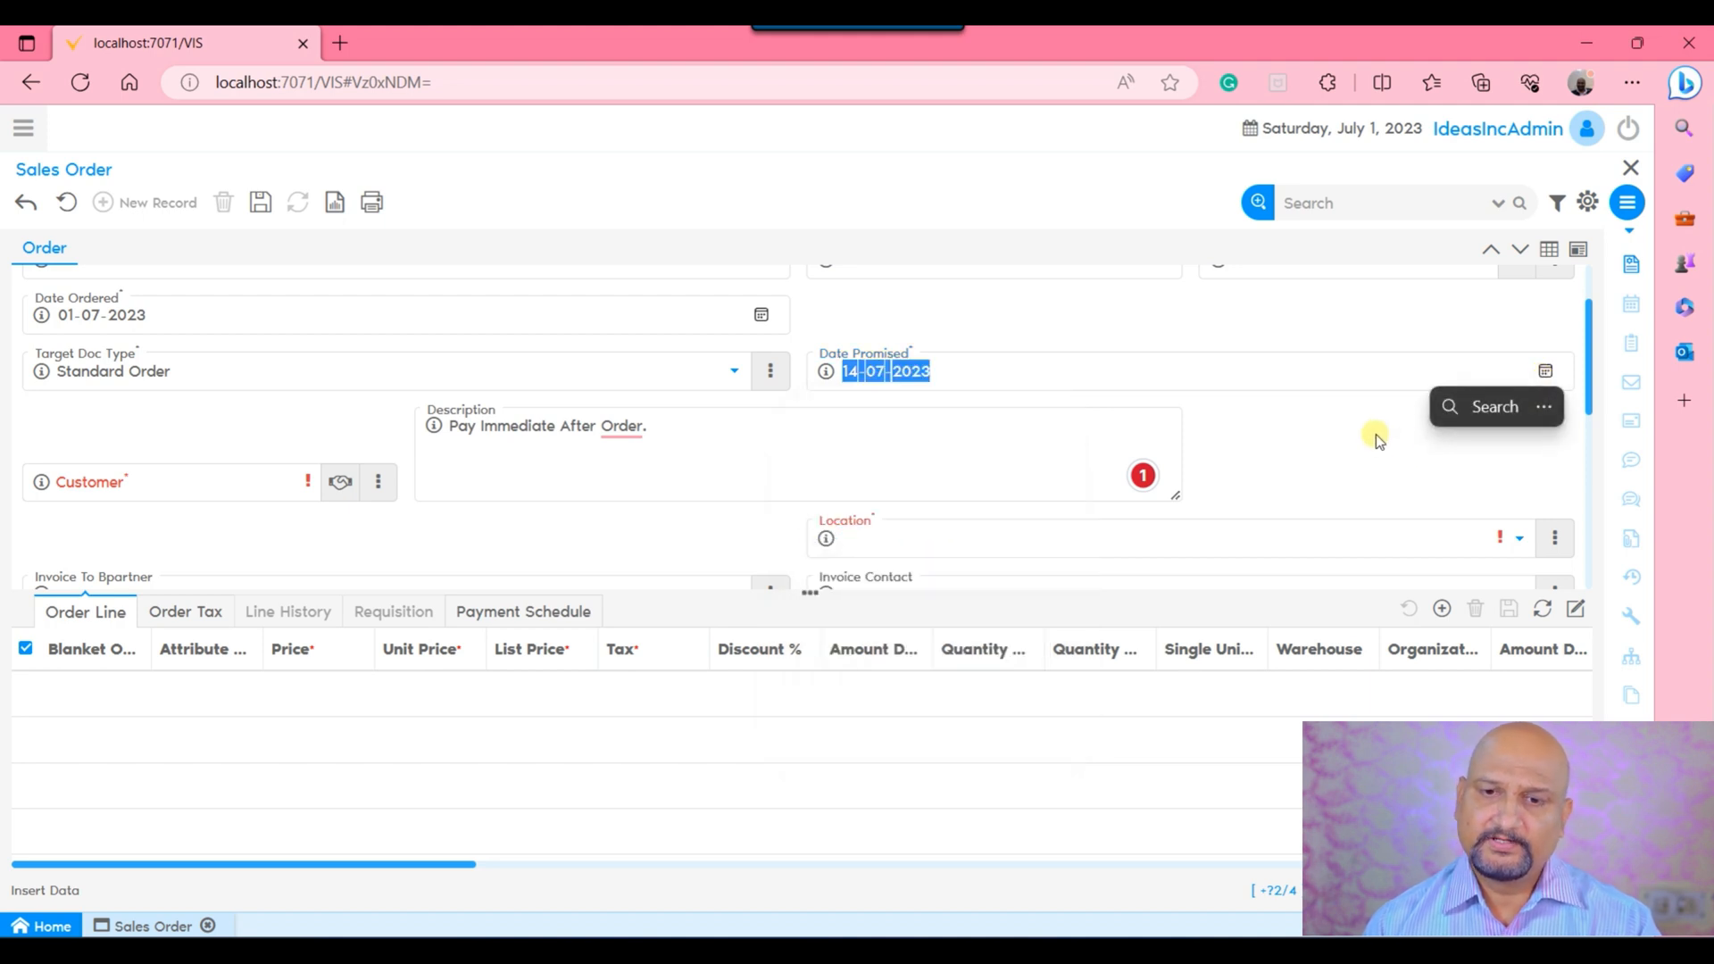
left_click(1060, 379)
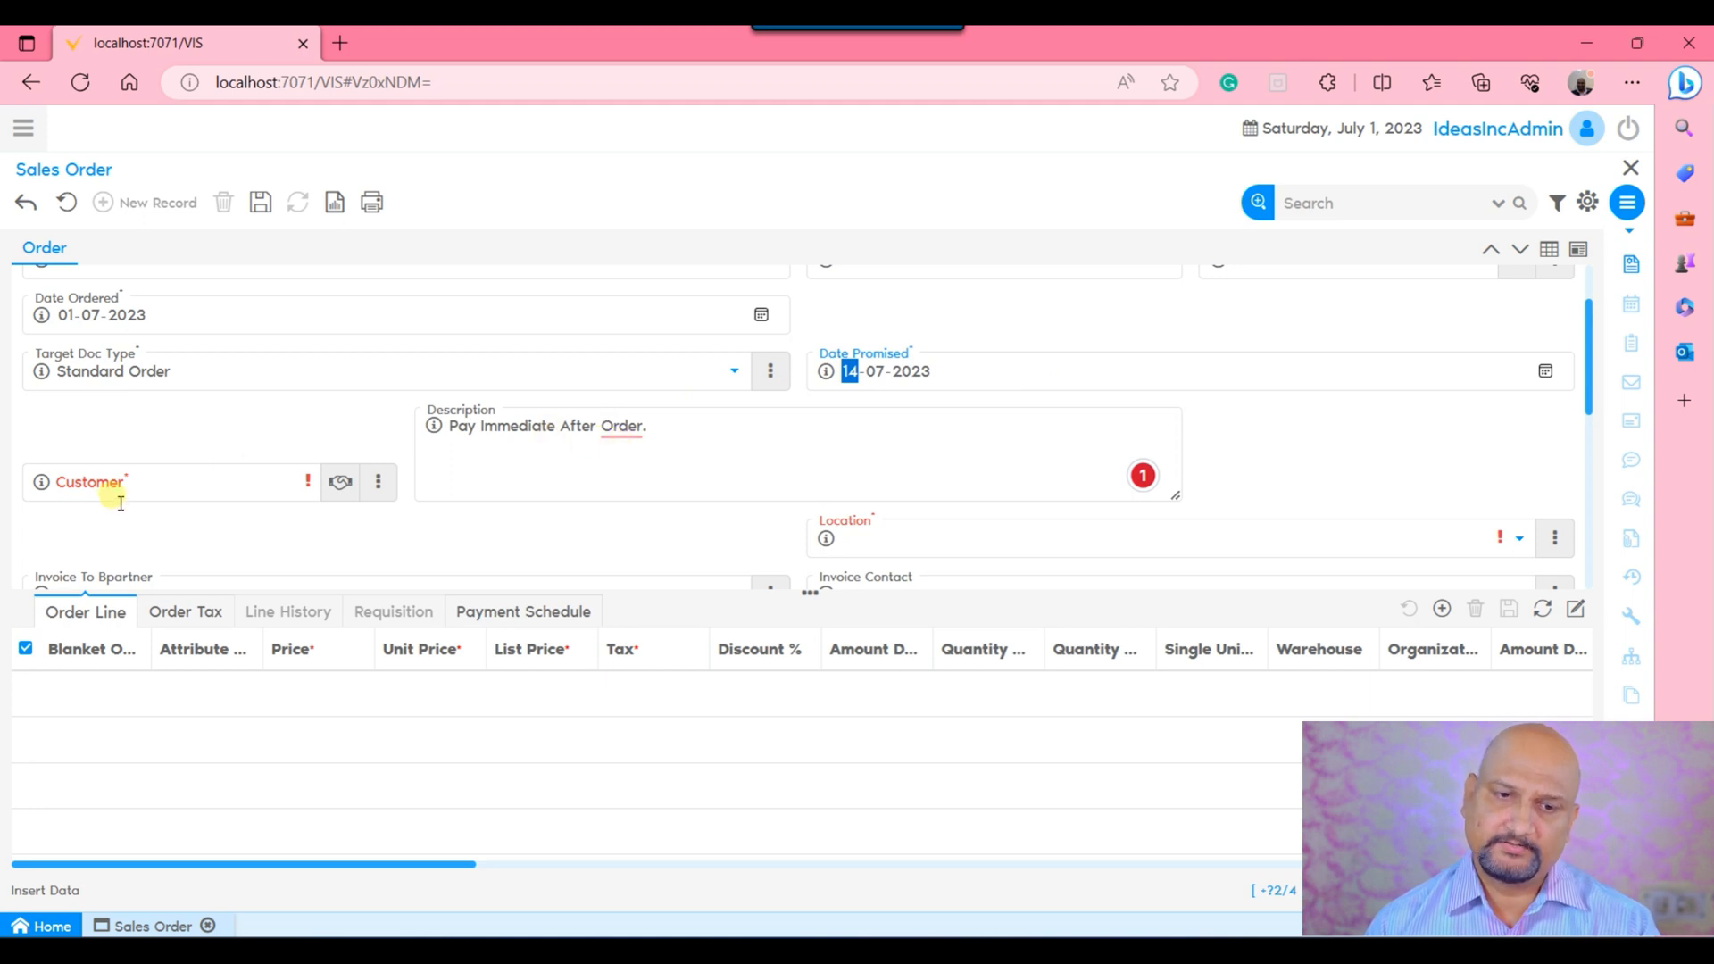
Select Colonial Movers from the business partner search as the order's customer.
left_click(340, 482)
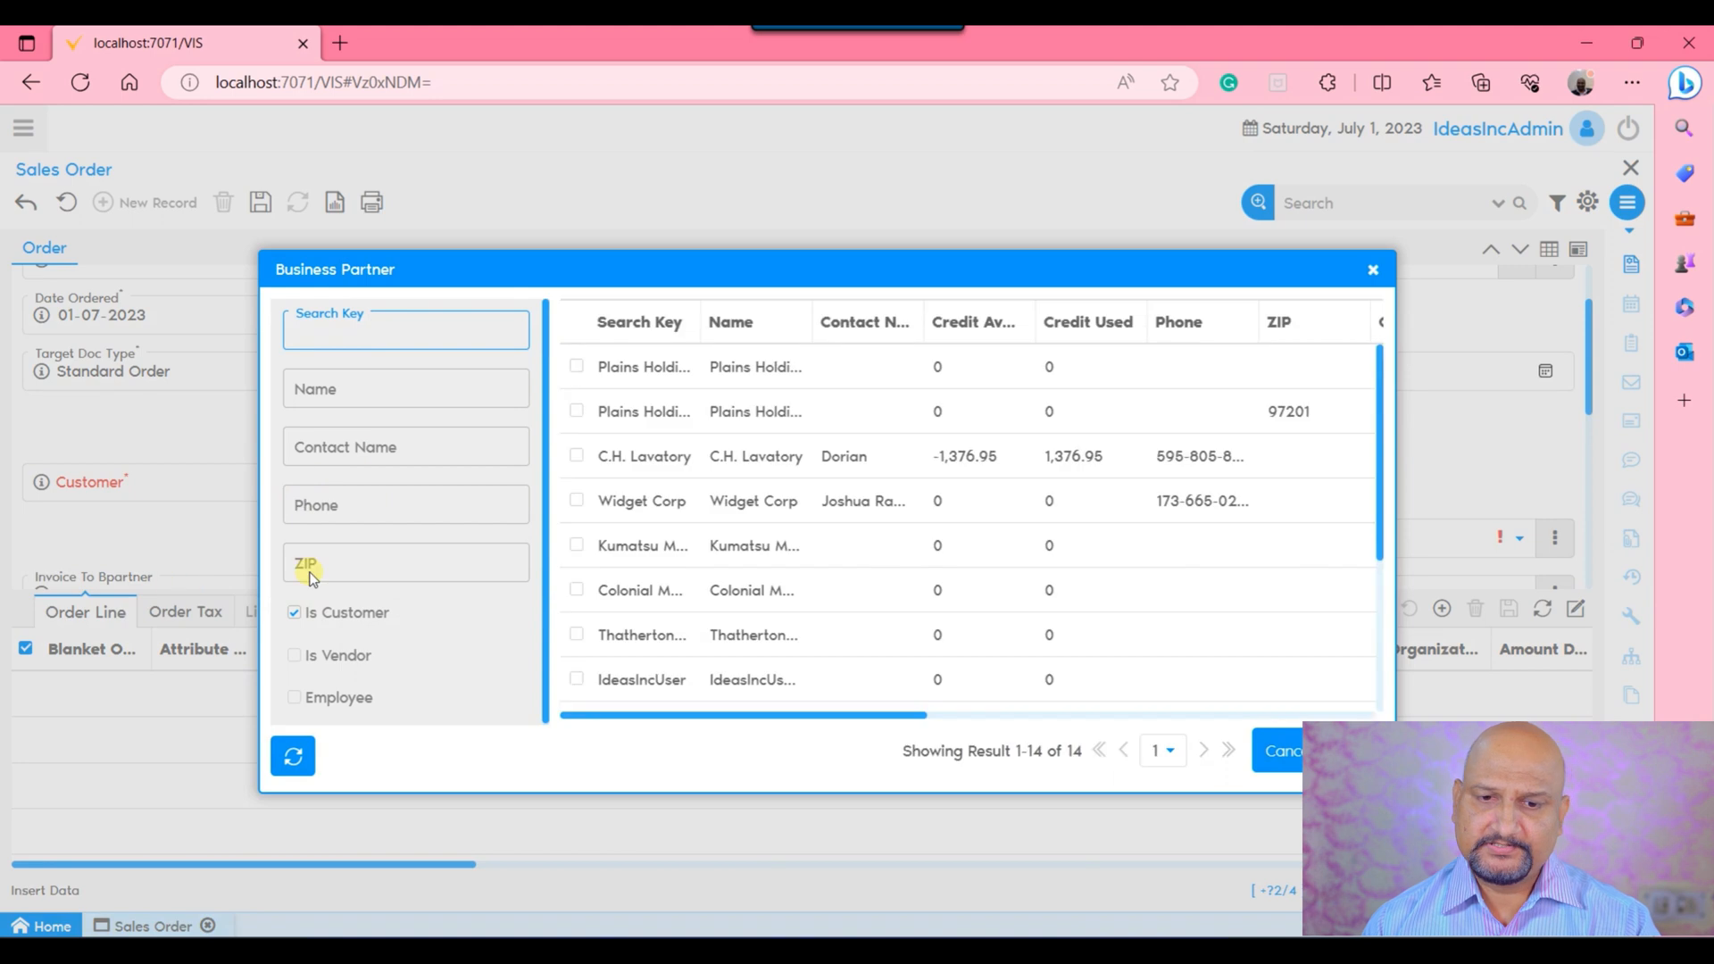
left_click(658, 599)
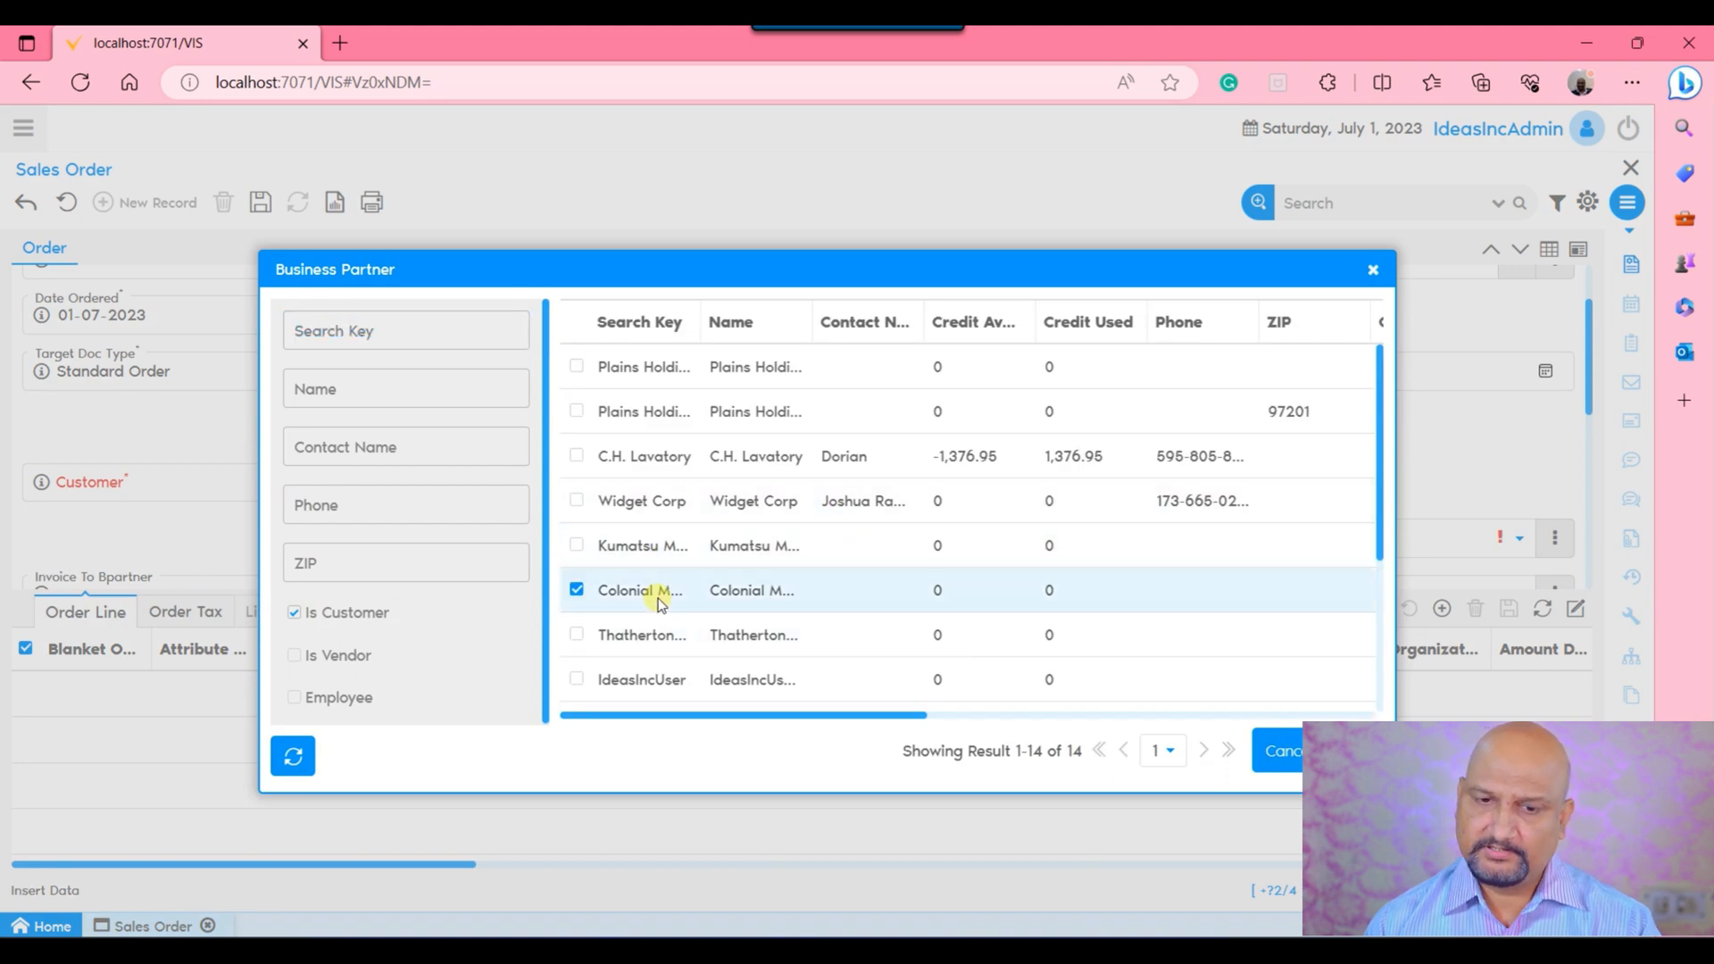
left_click(1358, 750)
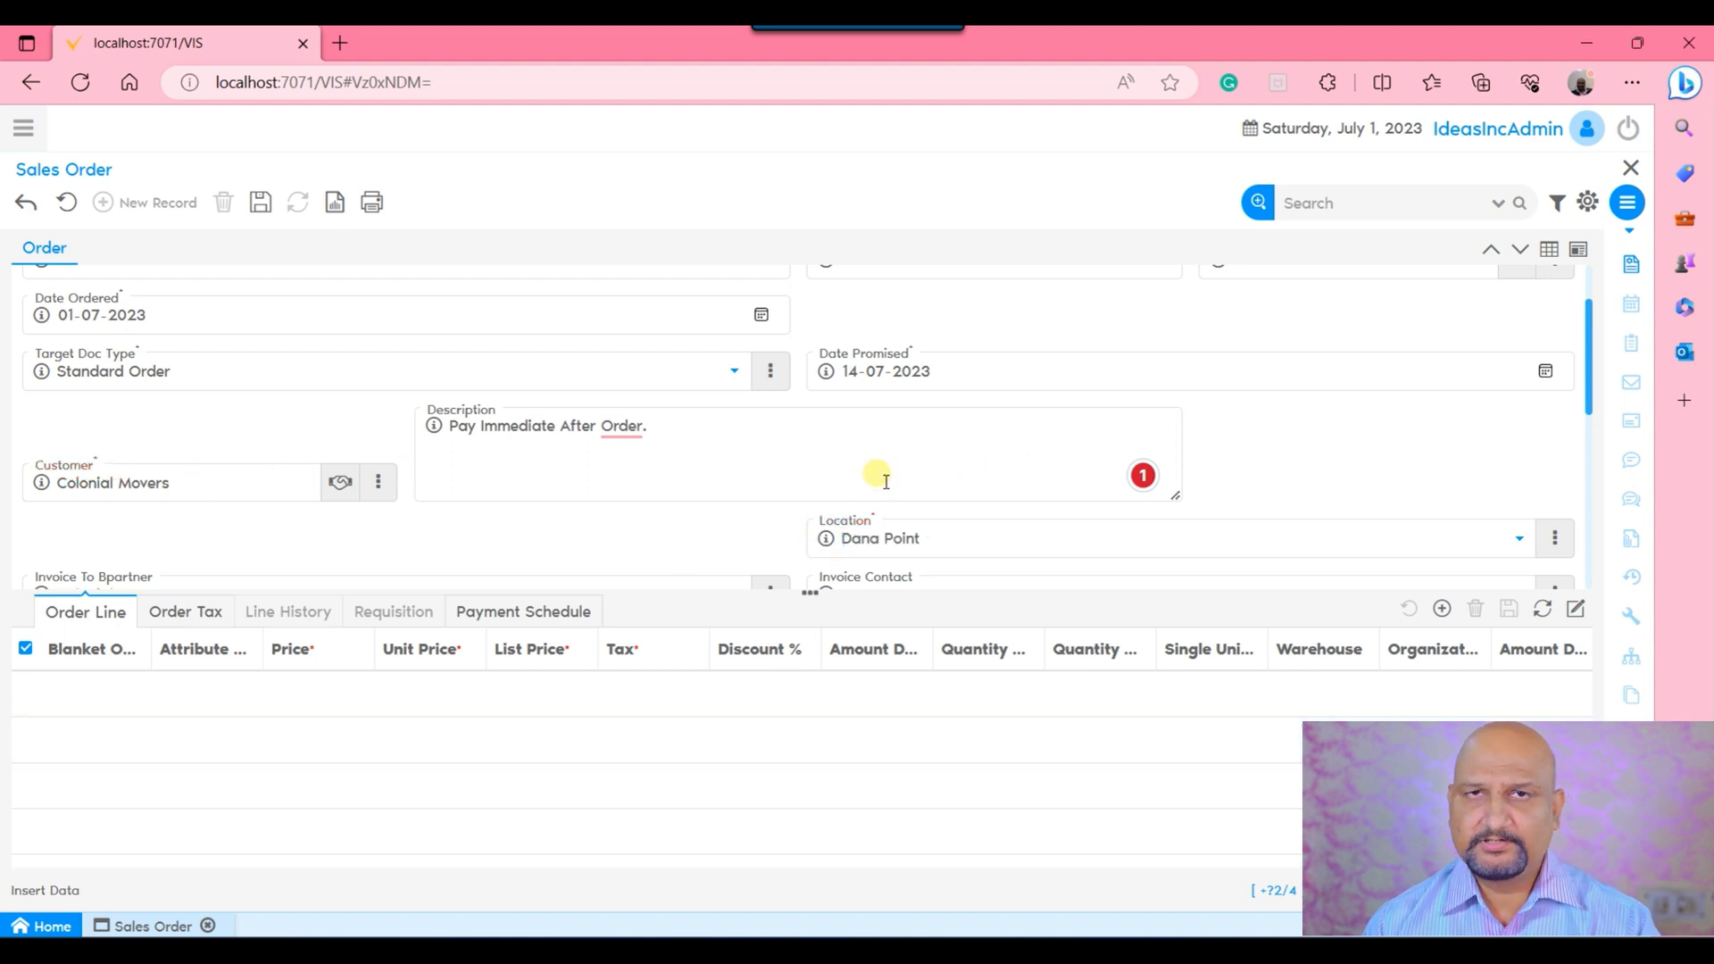
Expand the Delivery & Invoicing section of the order and set the warehouse to HQ Warehouse.
scroll(884, 469, "down", 3)
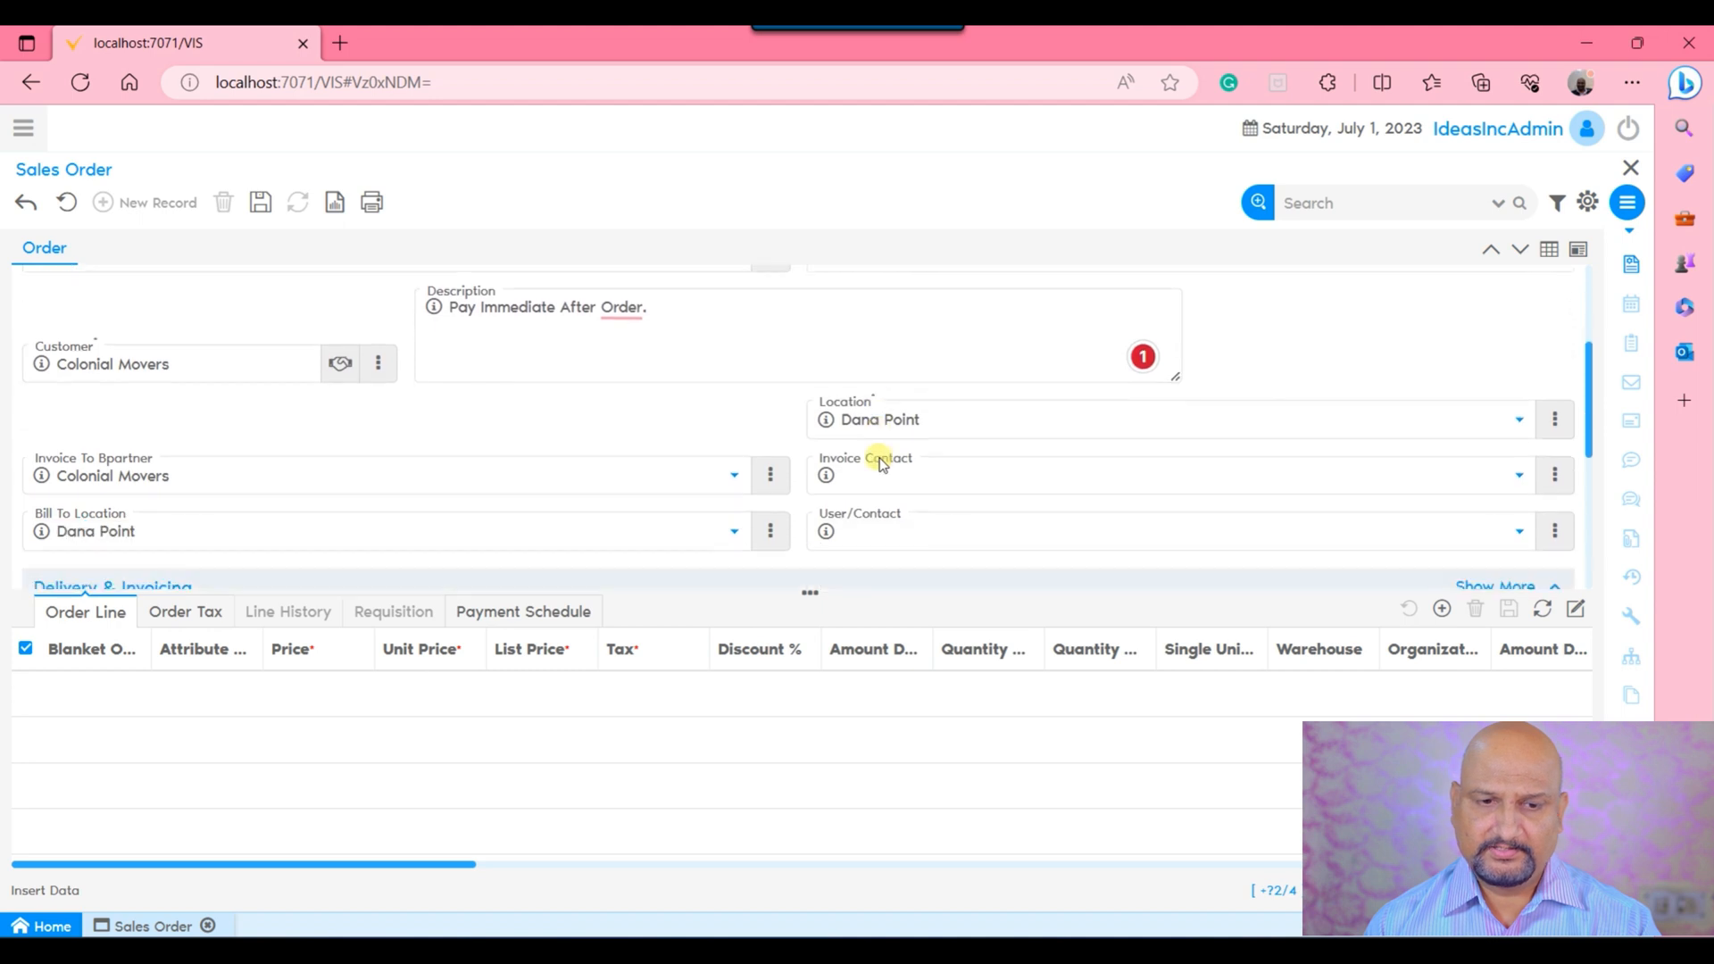
left_click(738, 471)
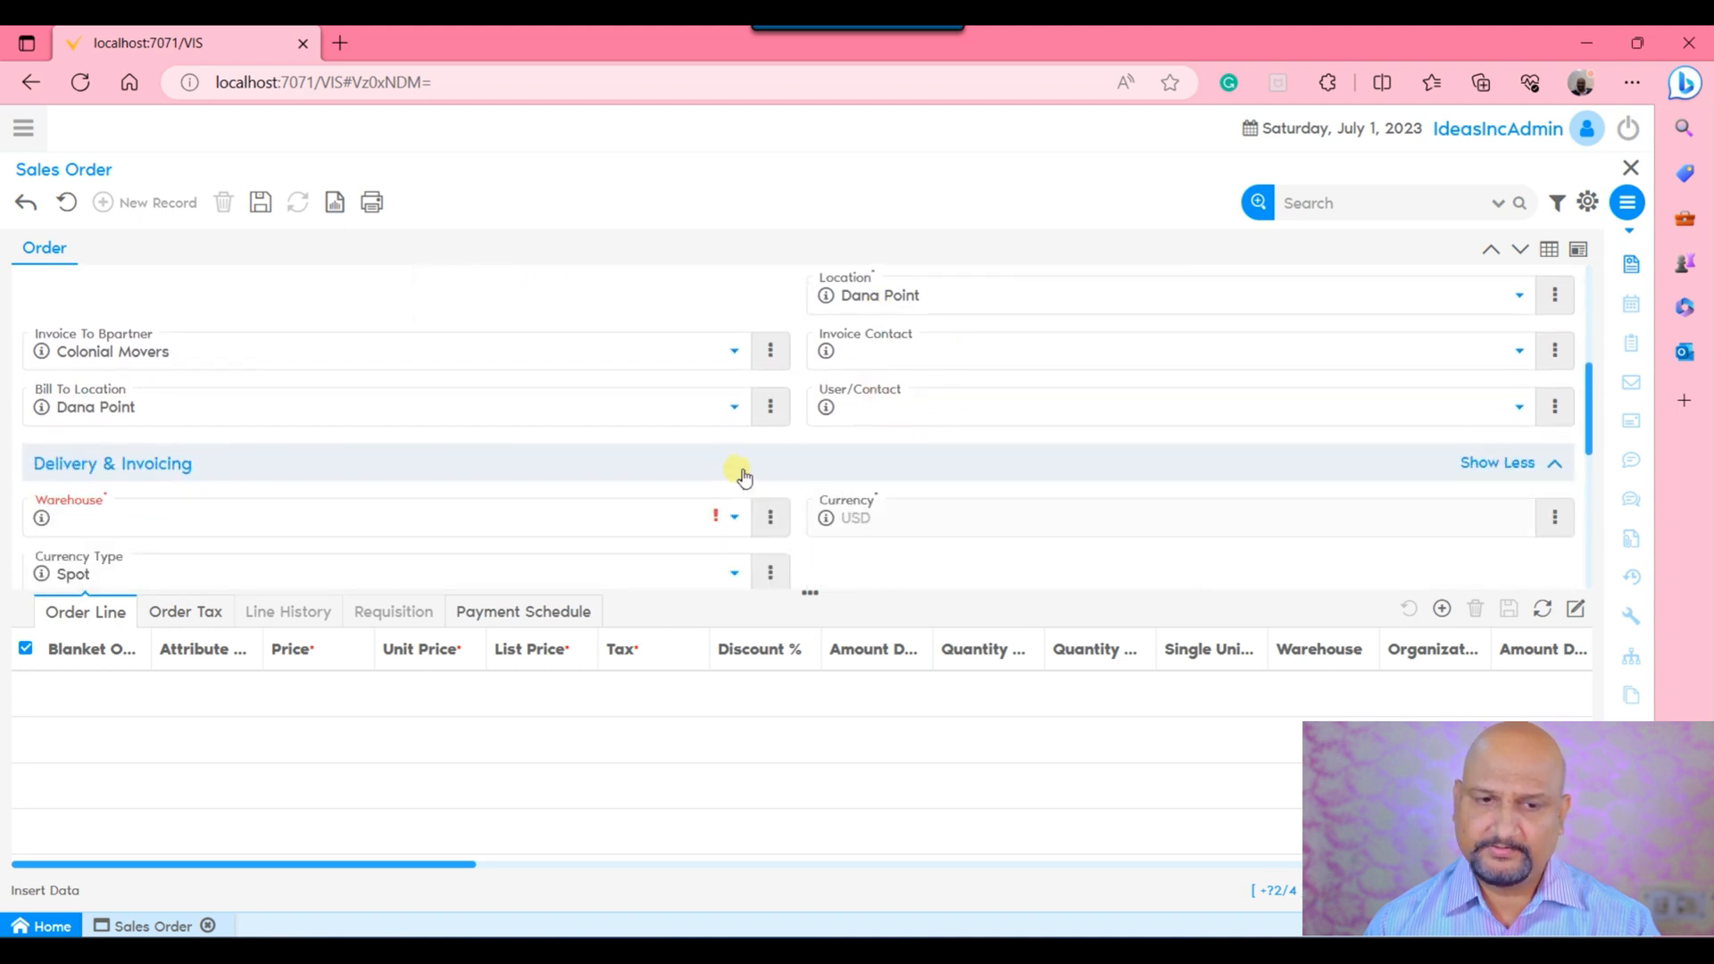
scroll(848, 473, "down", 1)
left_click(643, 425)
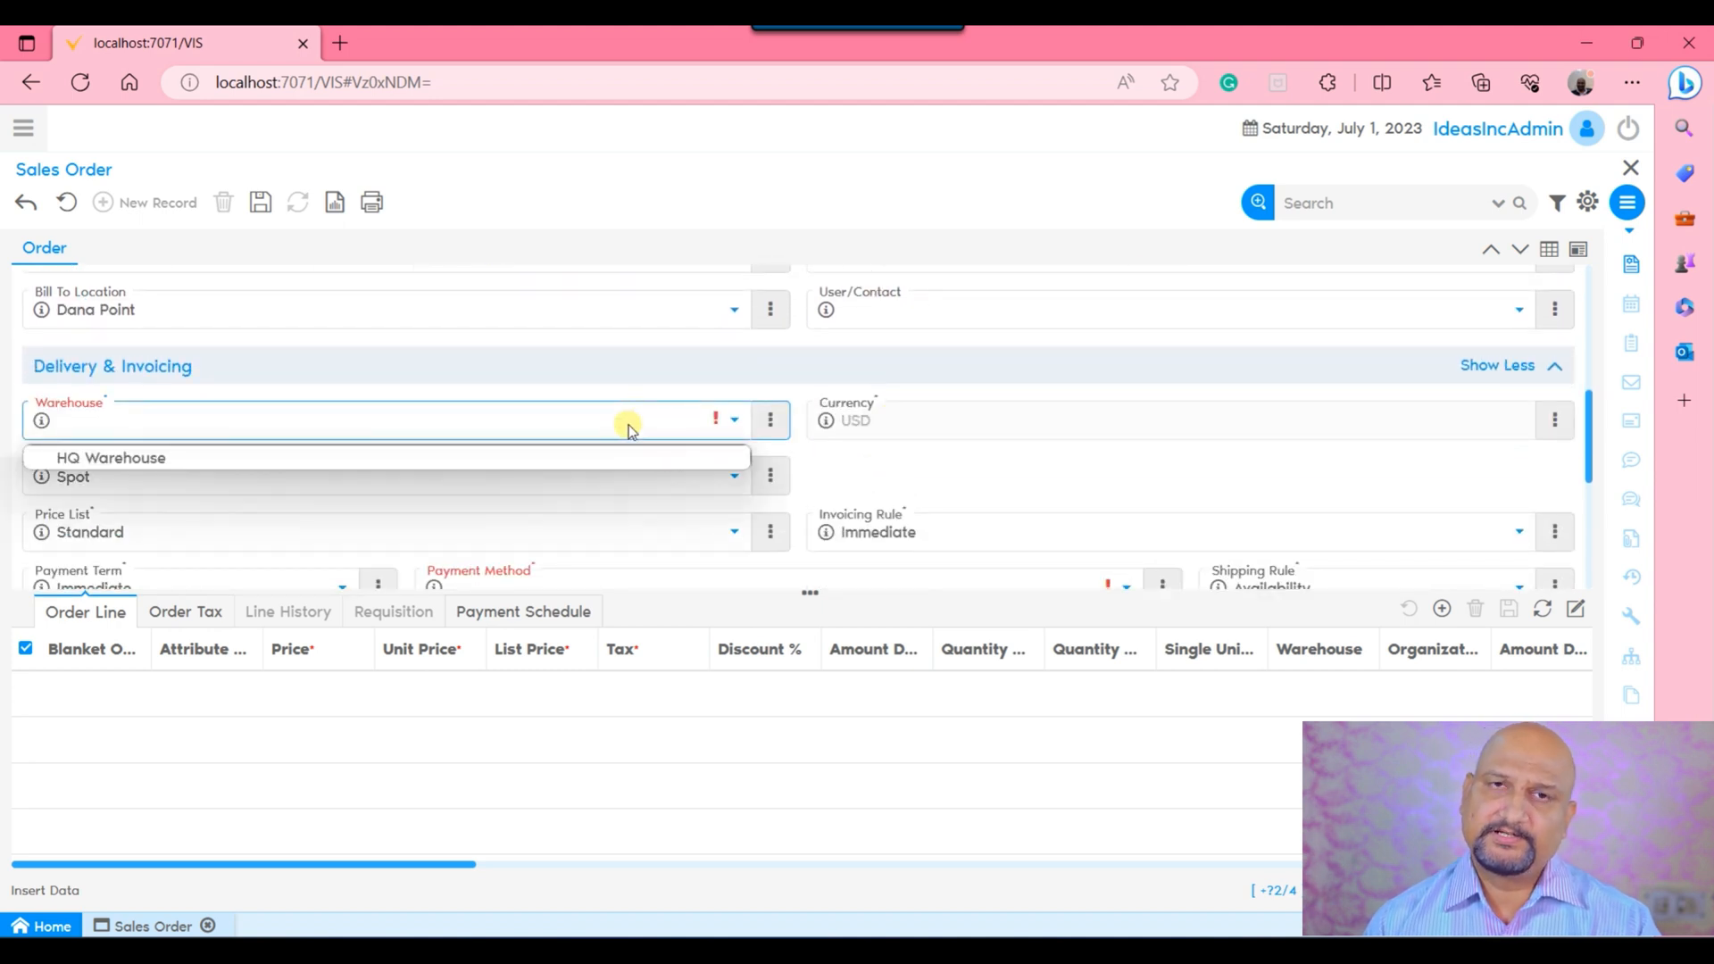
left_click(359, 457)
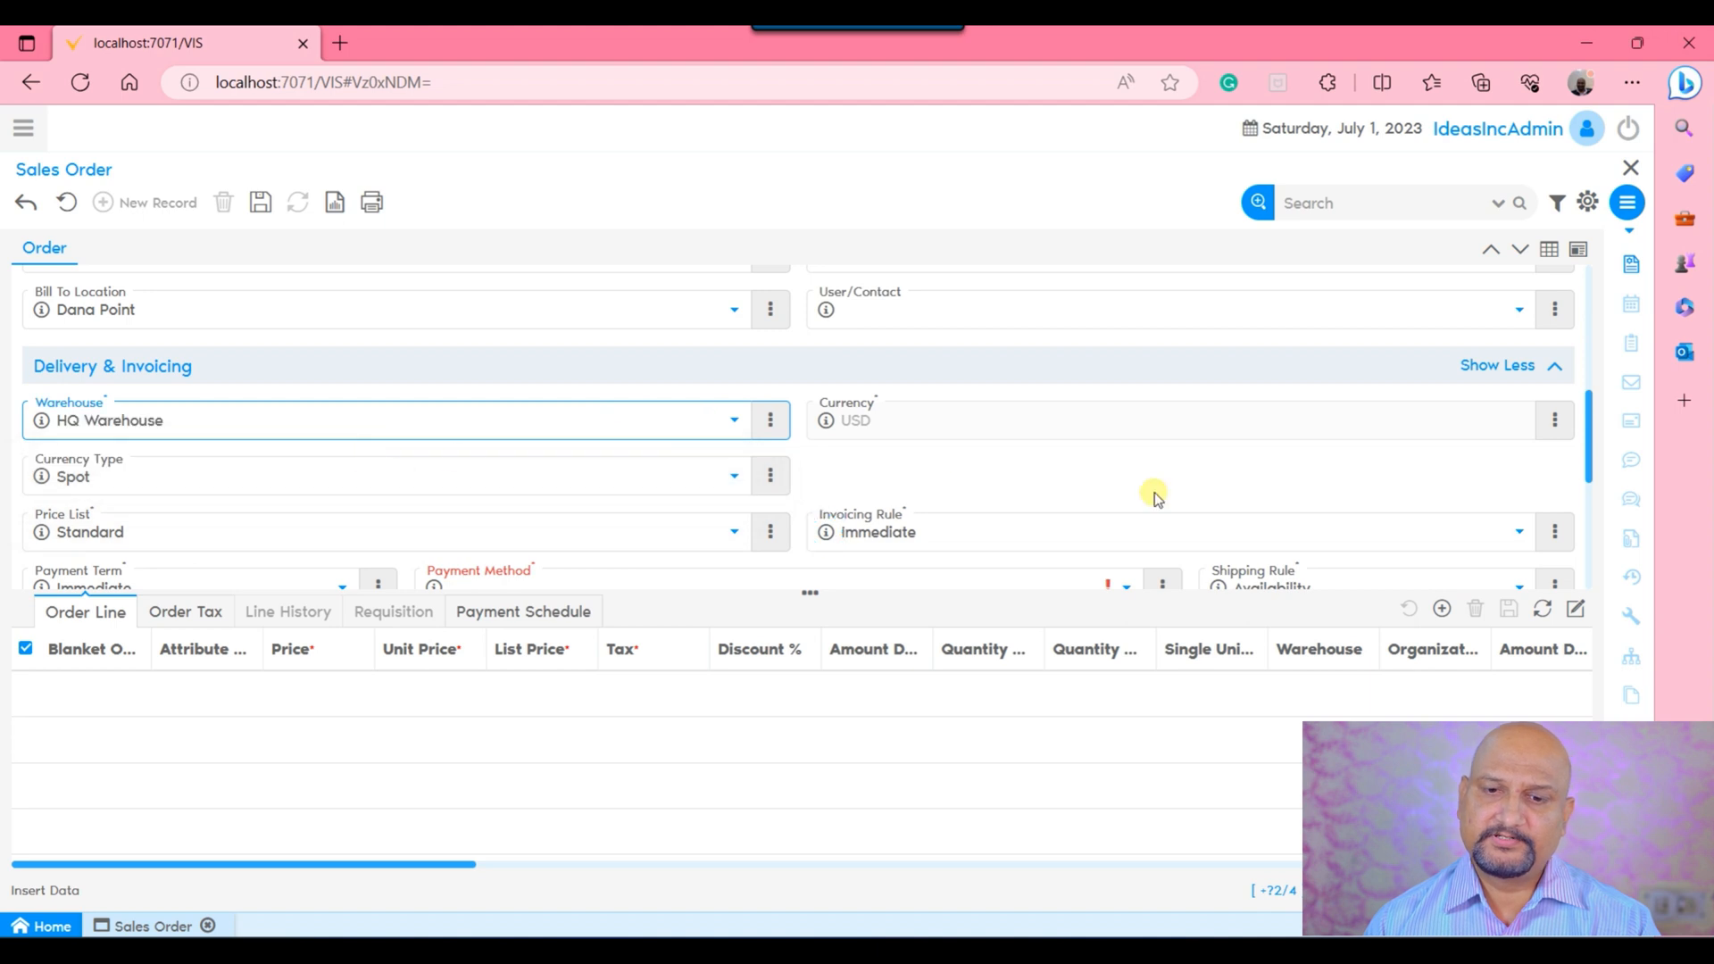
Change the order's price list to USD Sales Price List.
scroll(1049, 478, "down", 1)
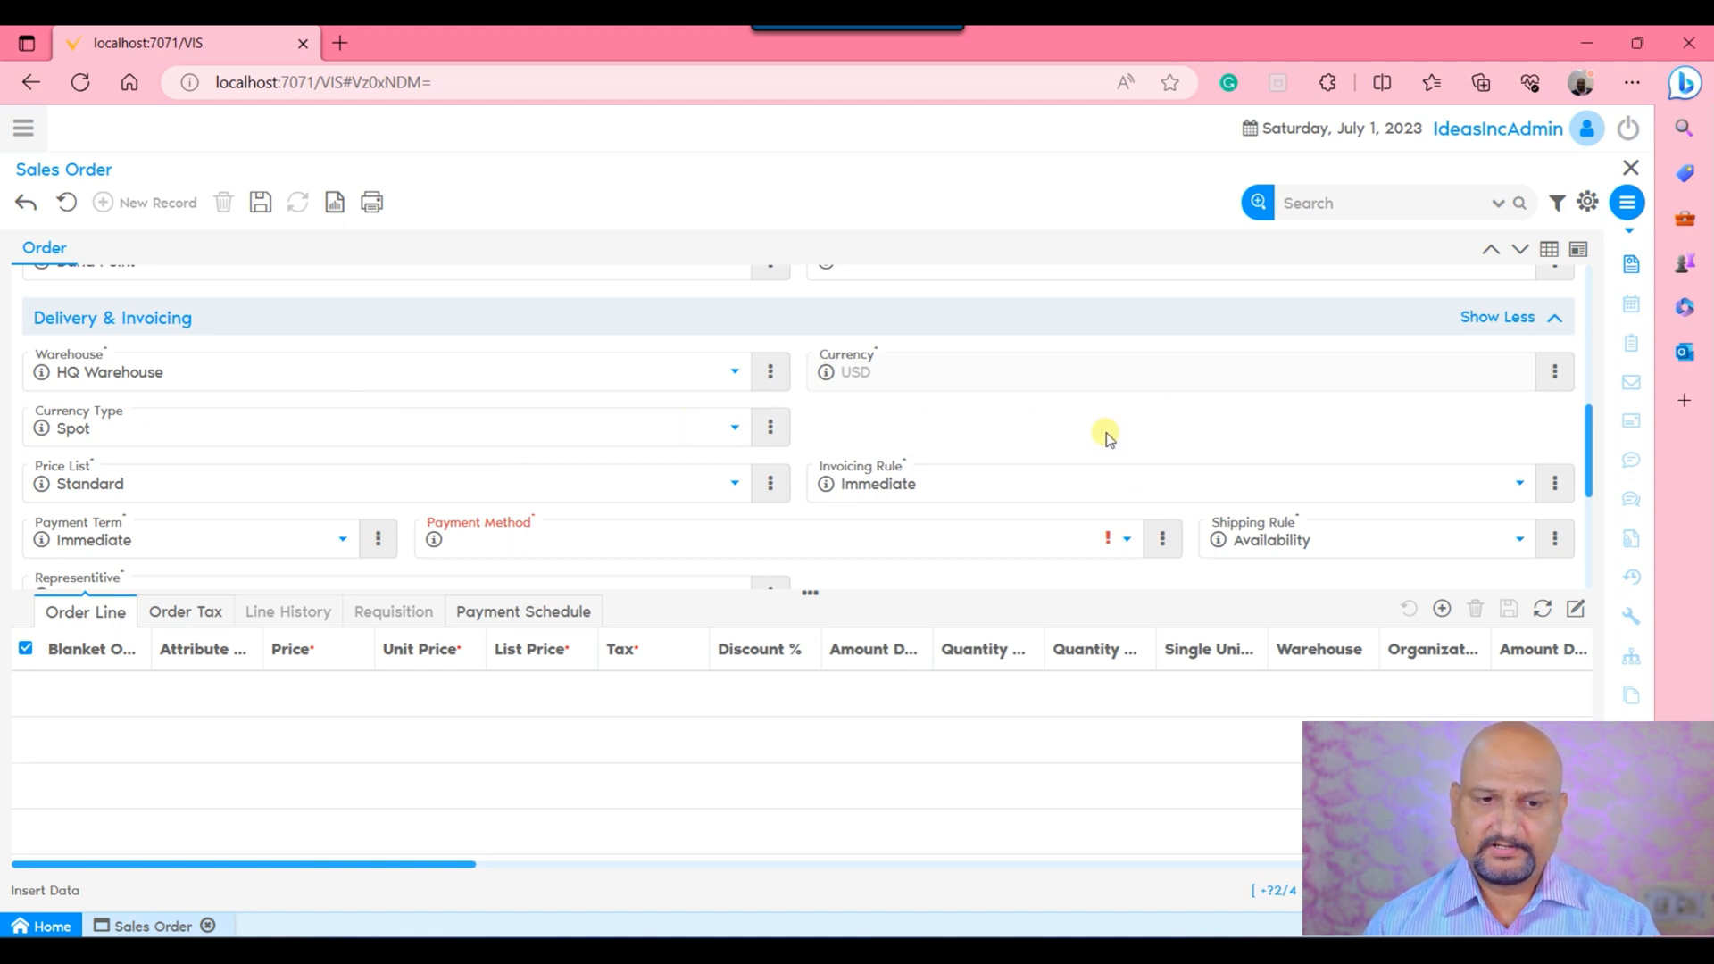
scroll(1116, 435, "up", 2)
scroll(1119, 436, "down", 4)
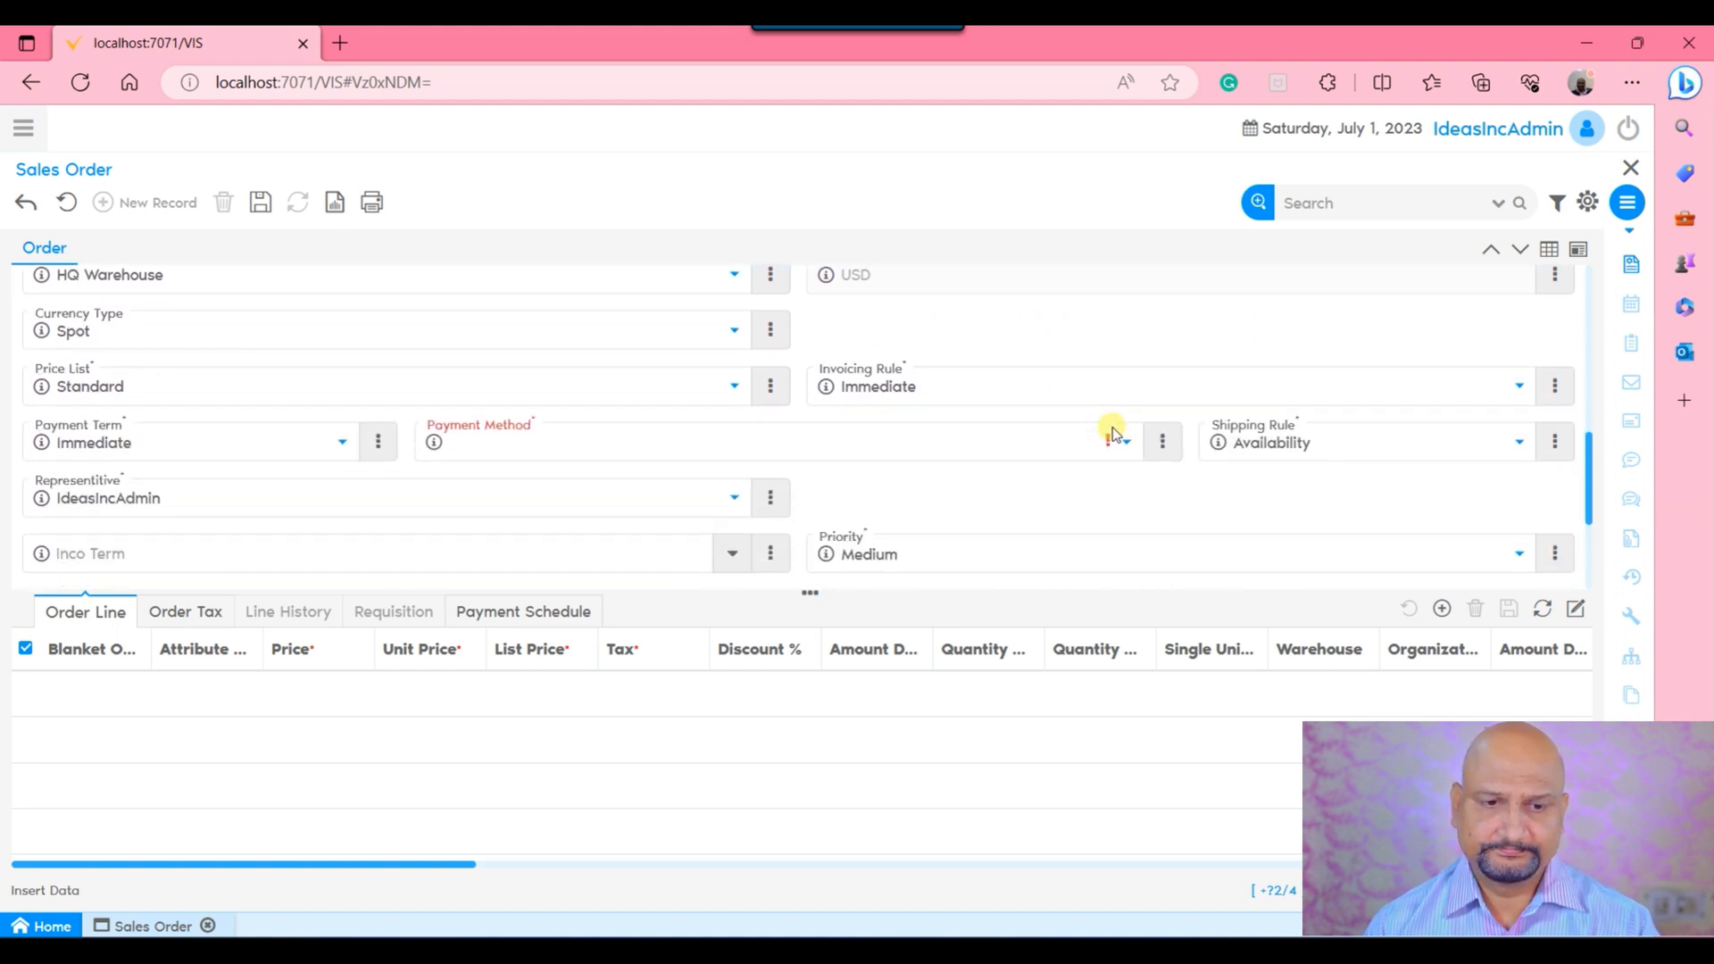
left_click(407, 379)
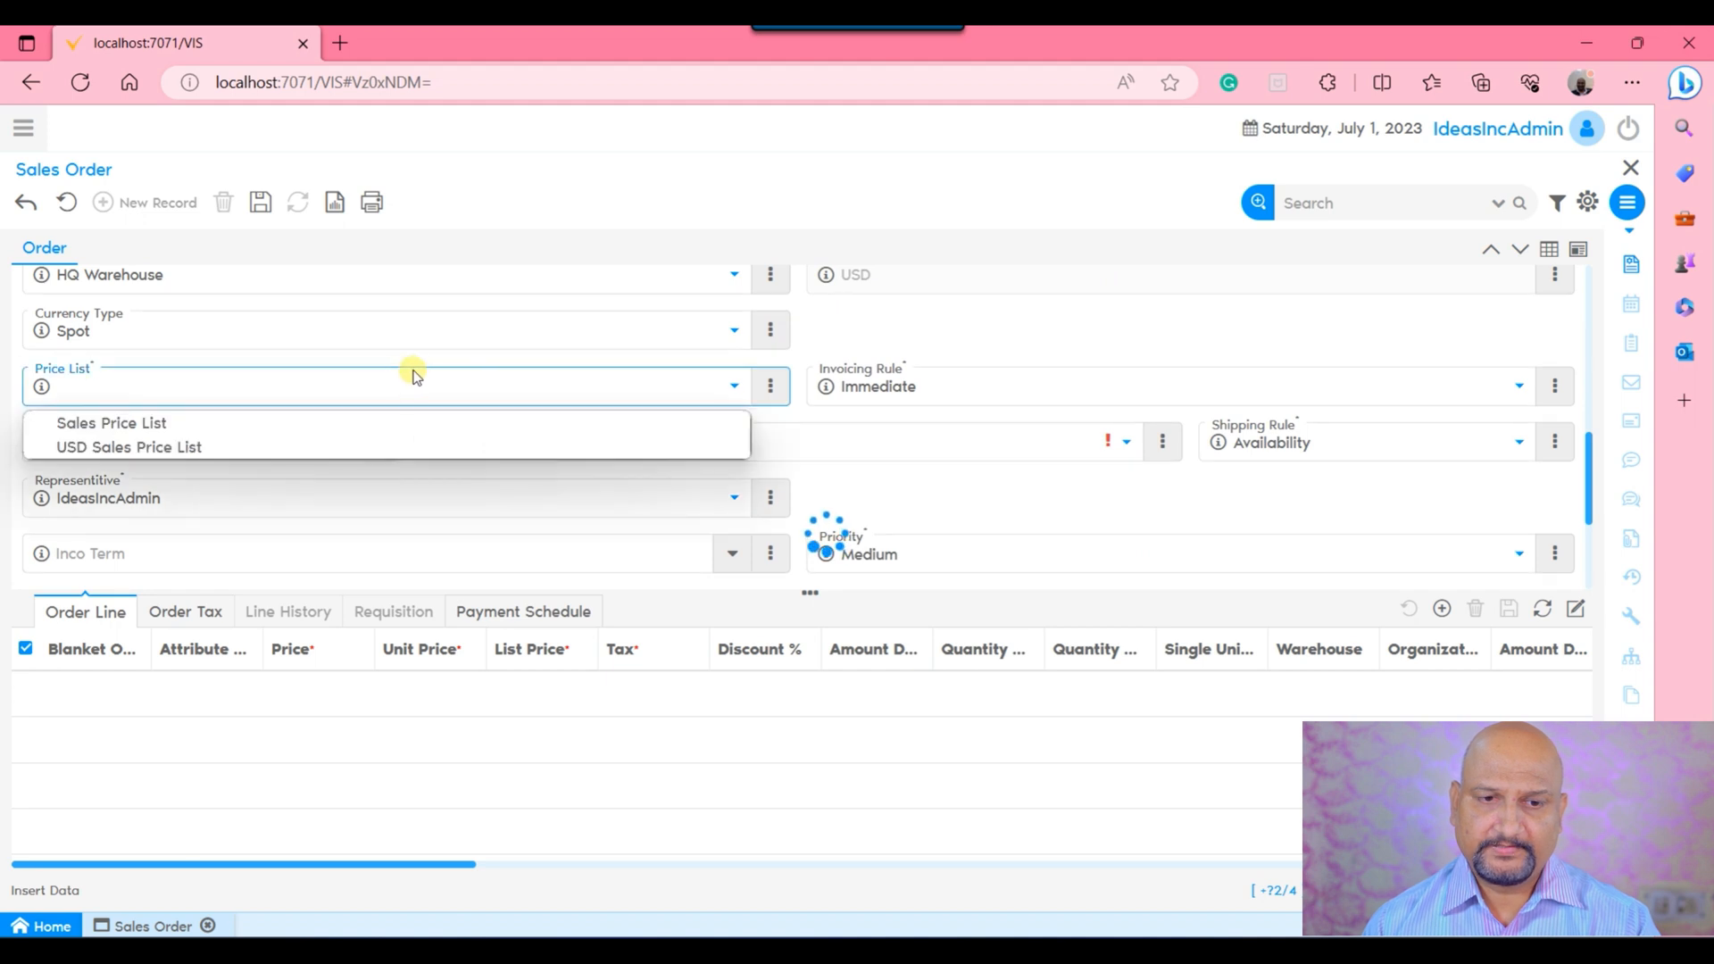
left_click(82, 448)
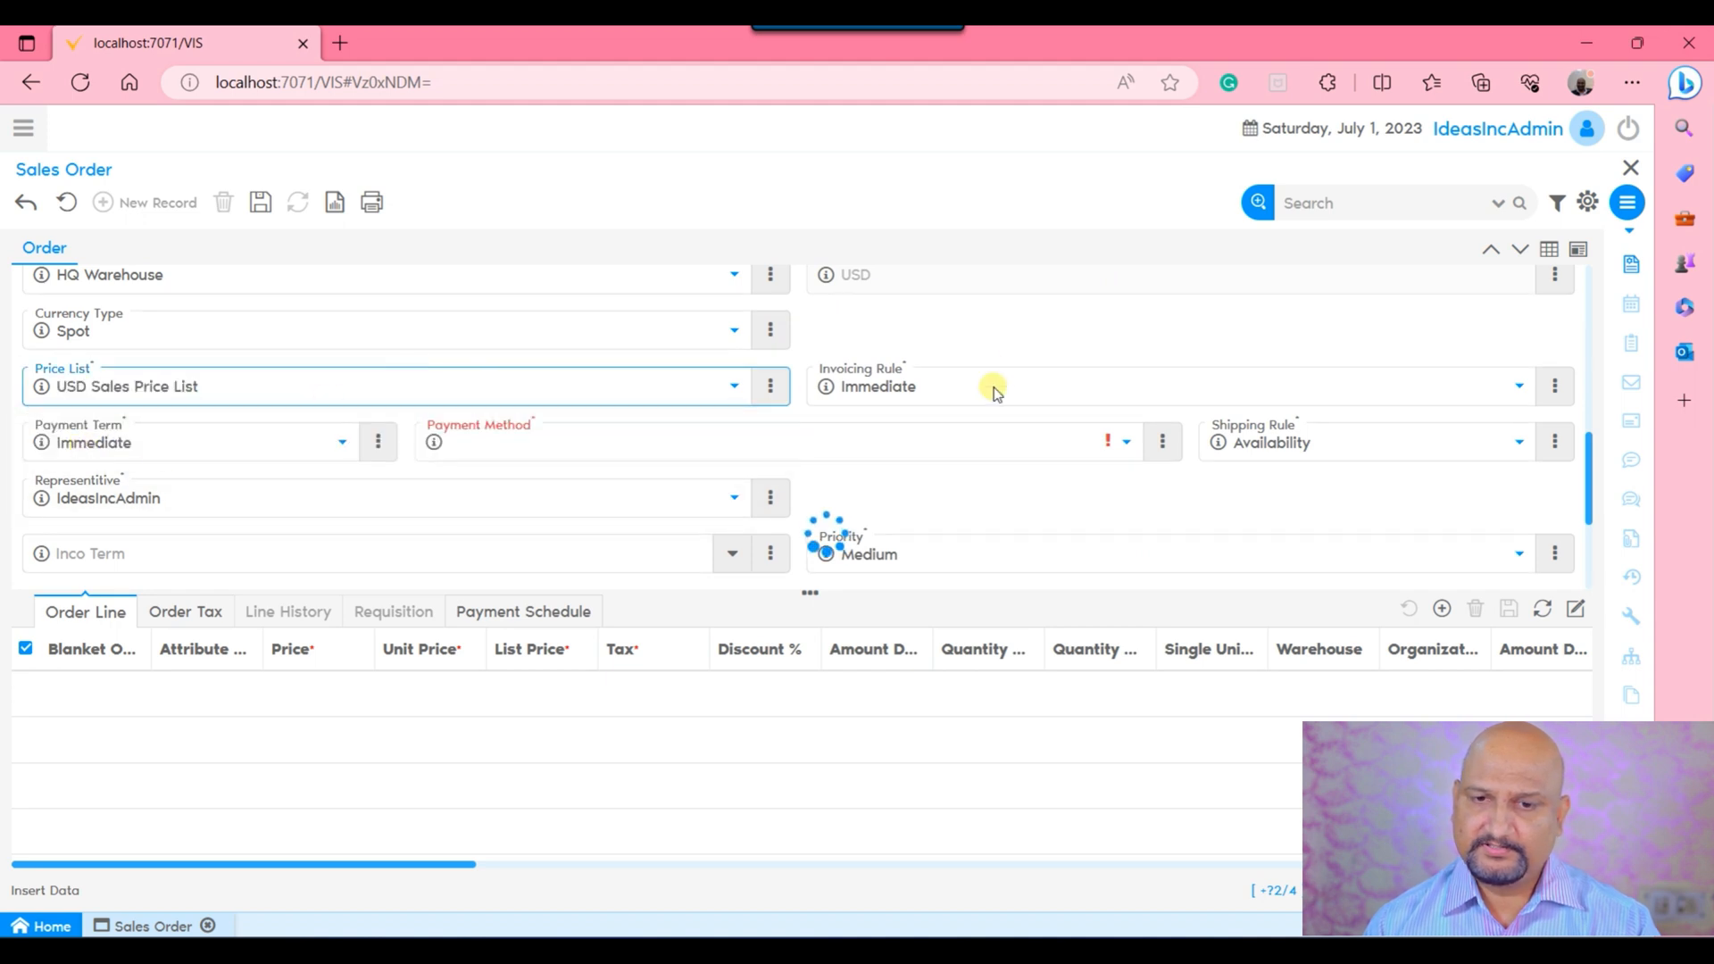
Set the payment method to Check and save the sales order.
left_click(667, 442)
left_click(558, 550)
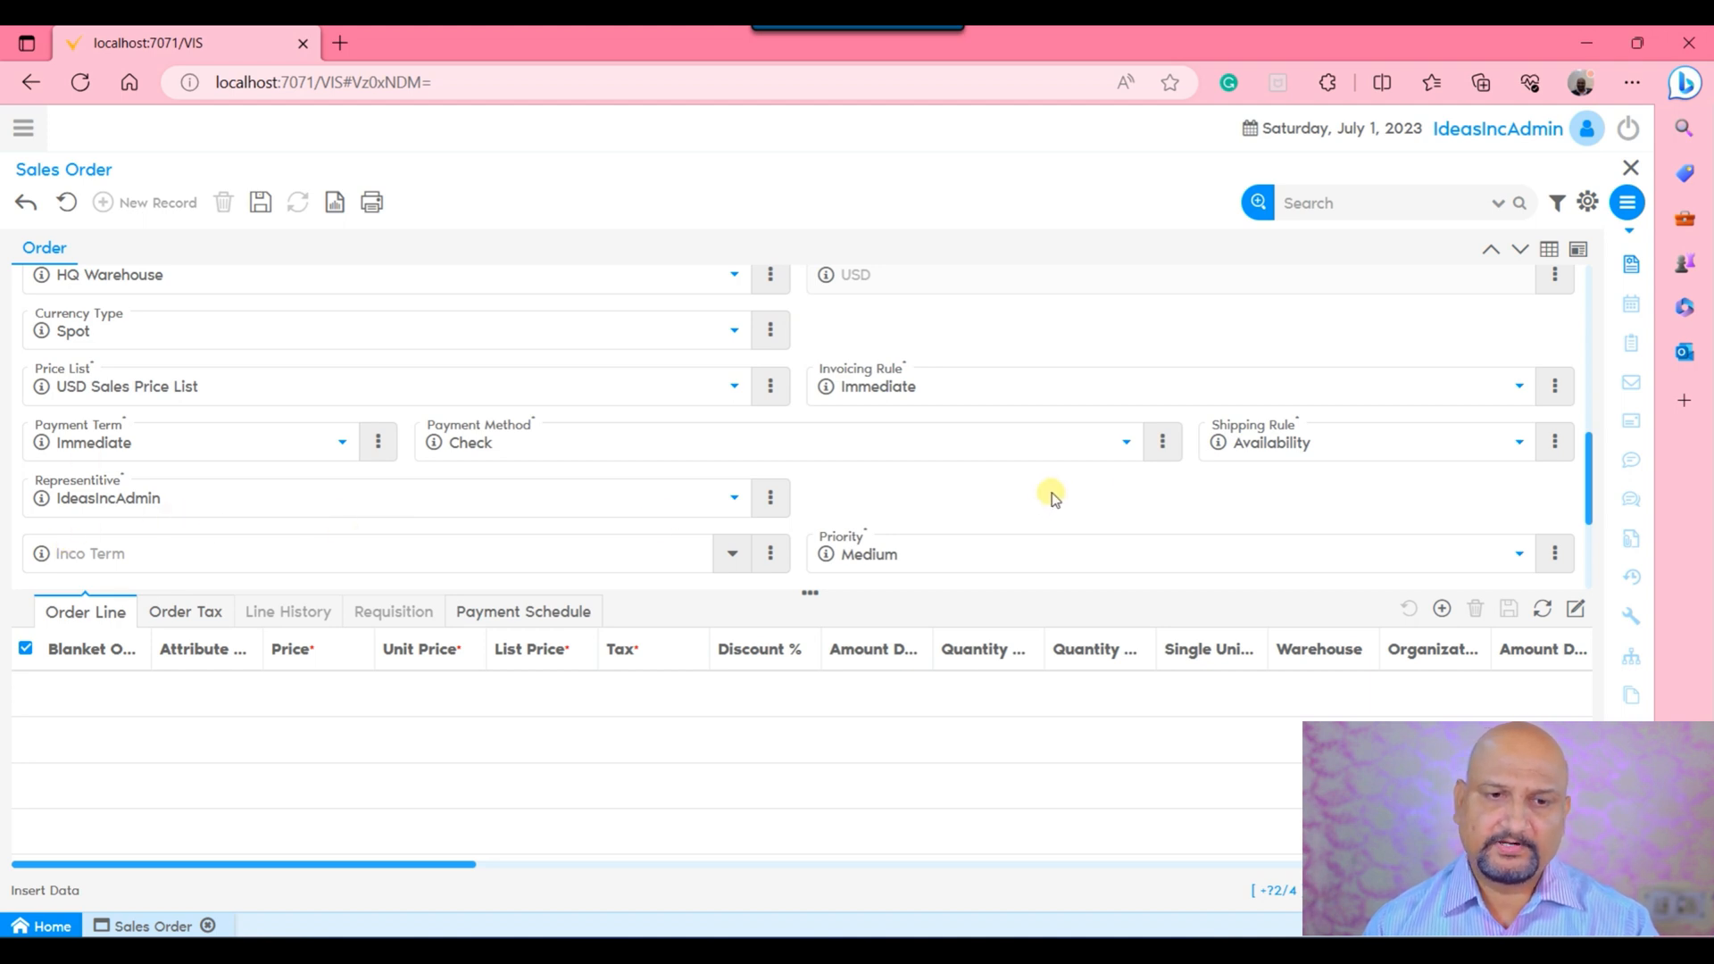
scroll(1052, 498, "down", 1)
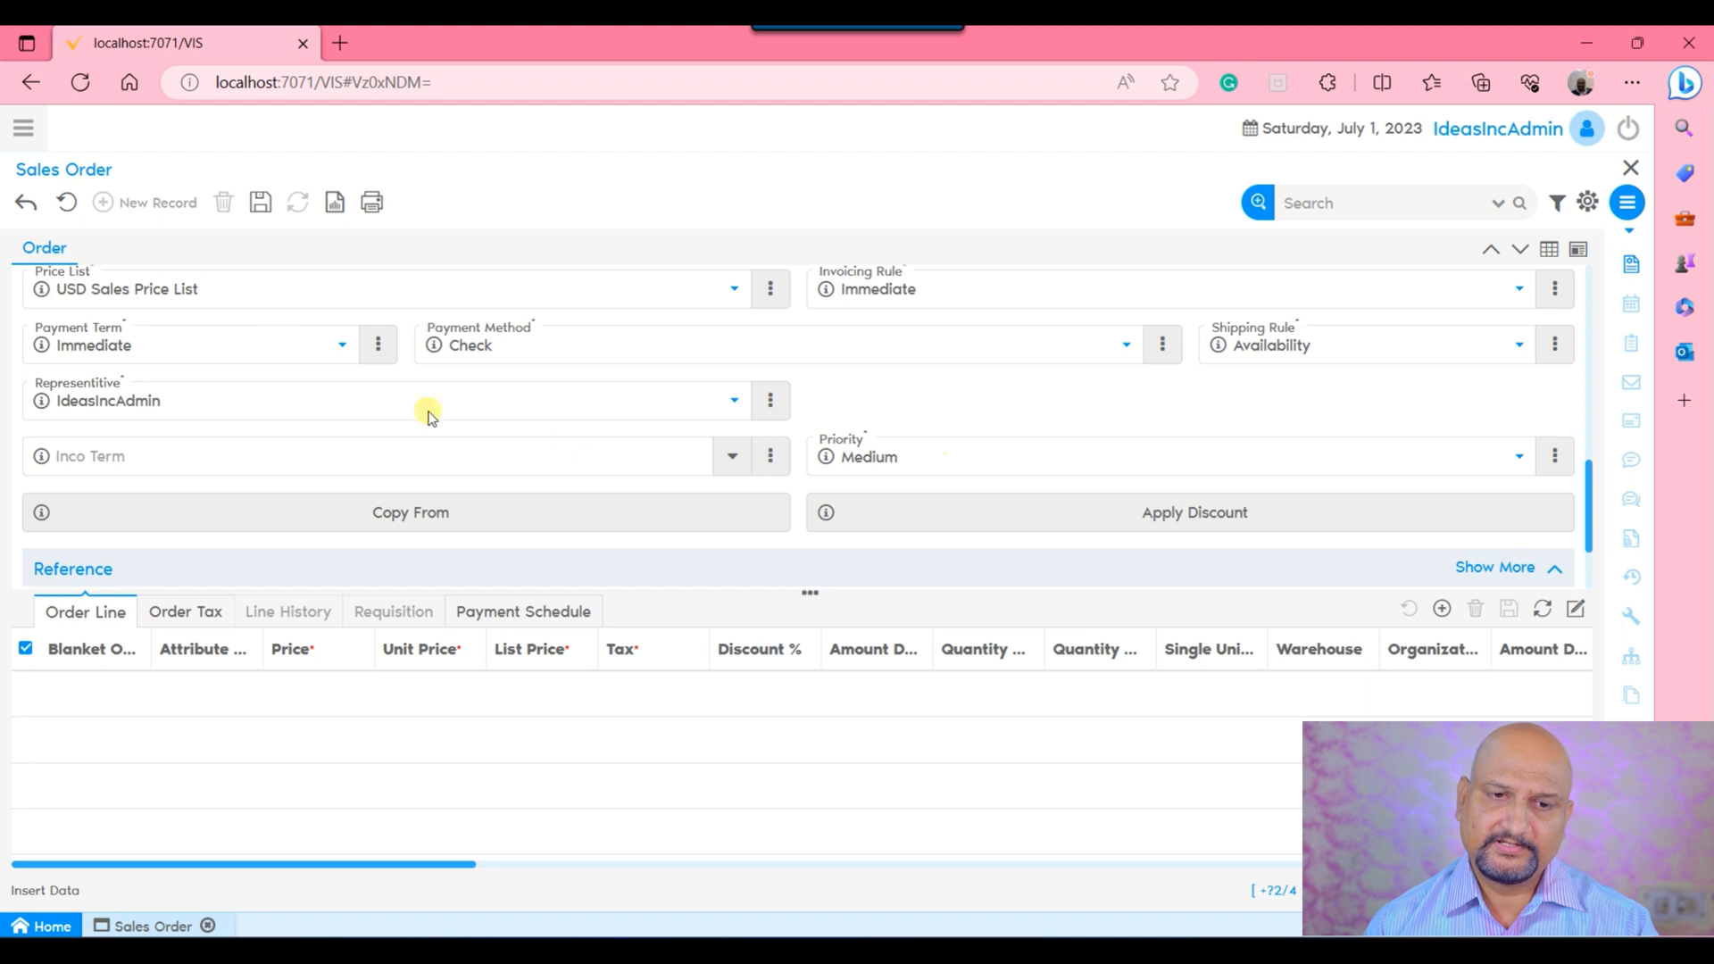
left_click(260, 202)
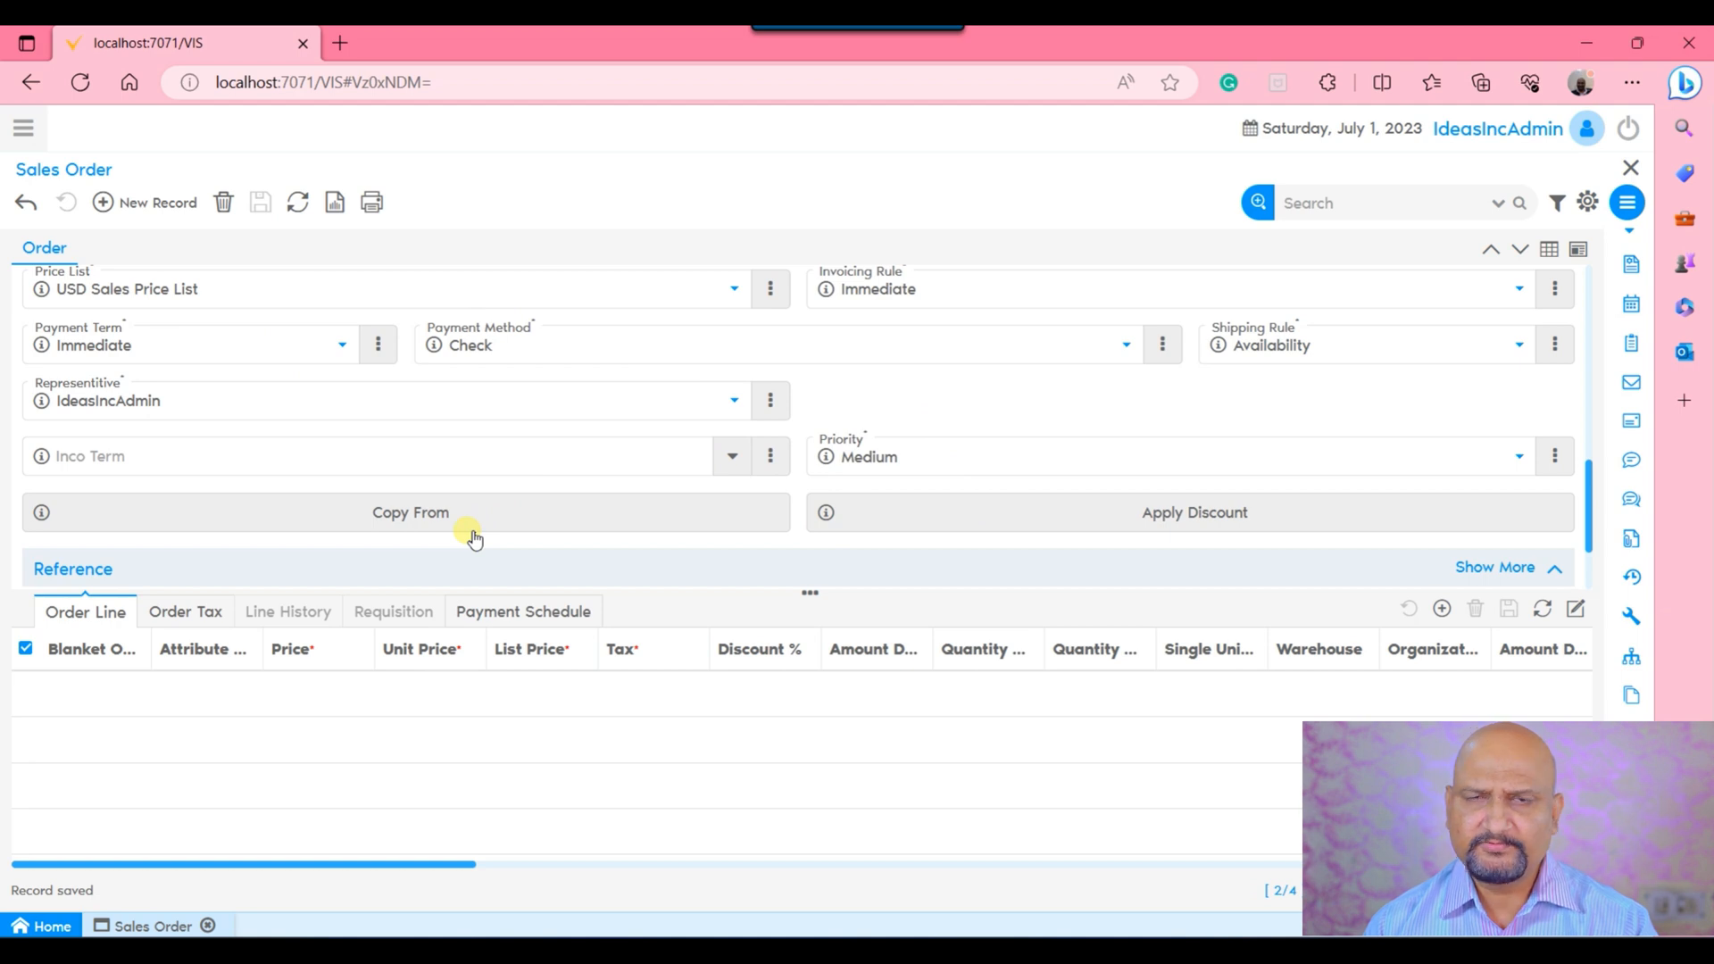
left_click(400, 518)
left_click(808, 574)
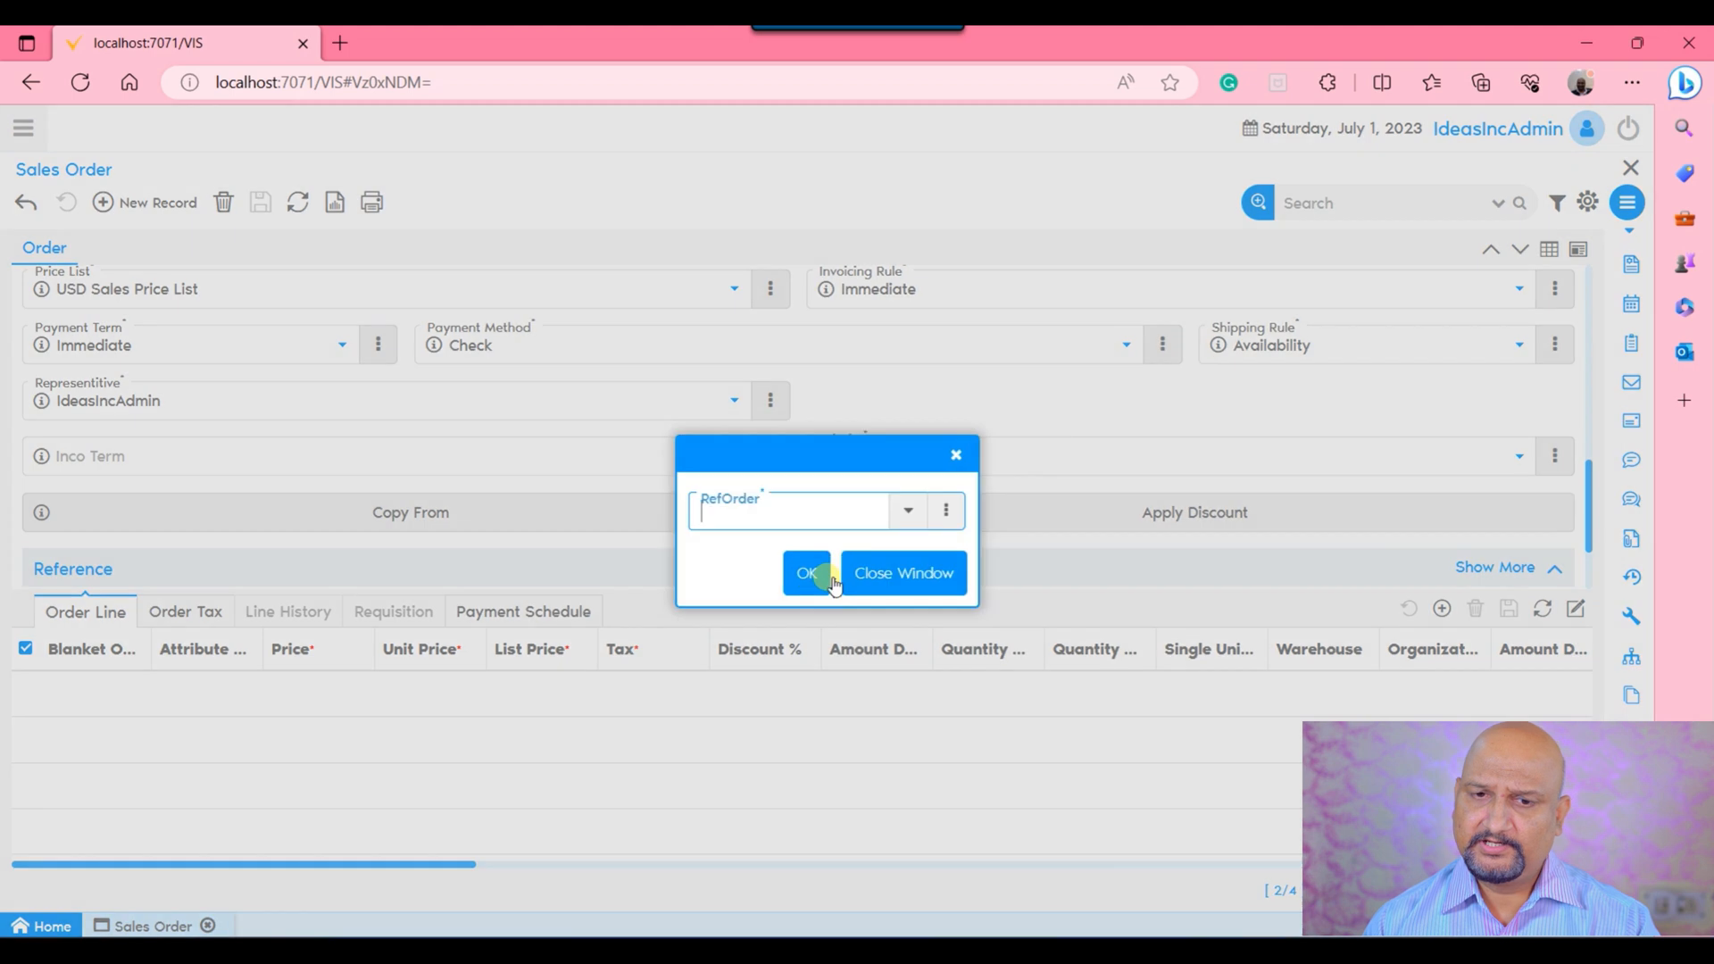
left_click(760, 516)
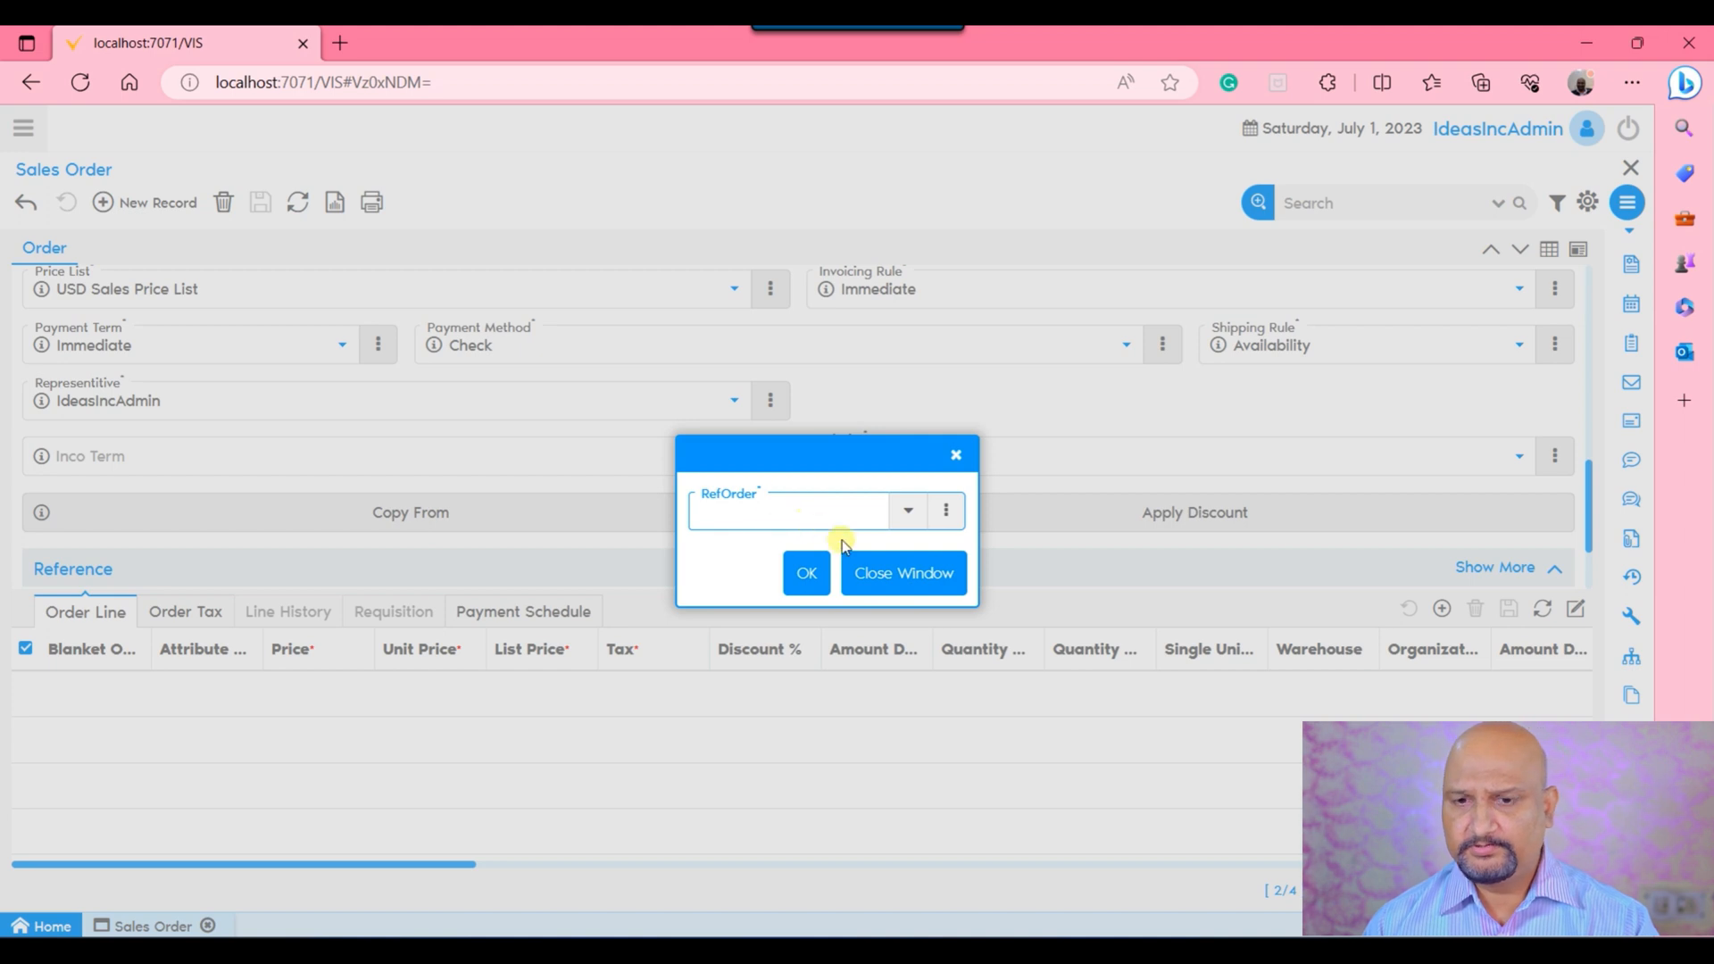
left_click(904, 573)
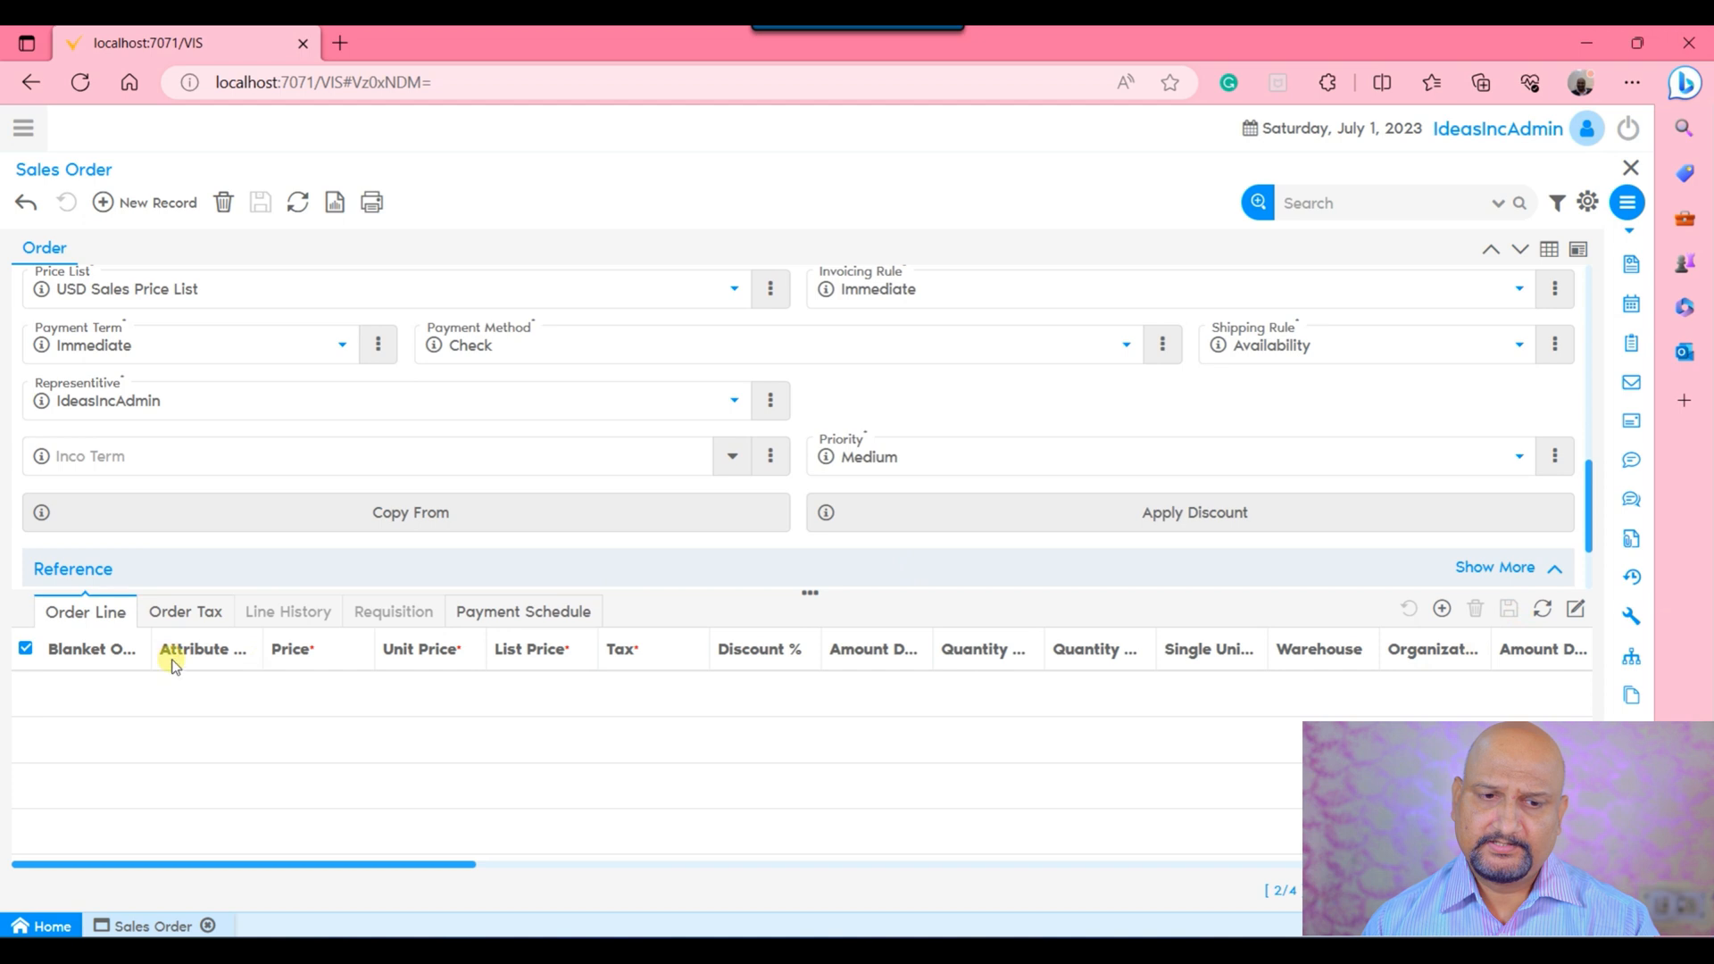
Add a new line to the order in form view and choose SC Connectors as its product.
left_click(89, 614)
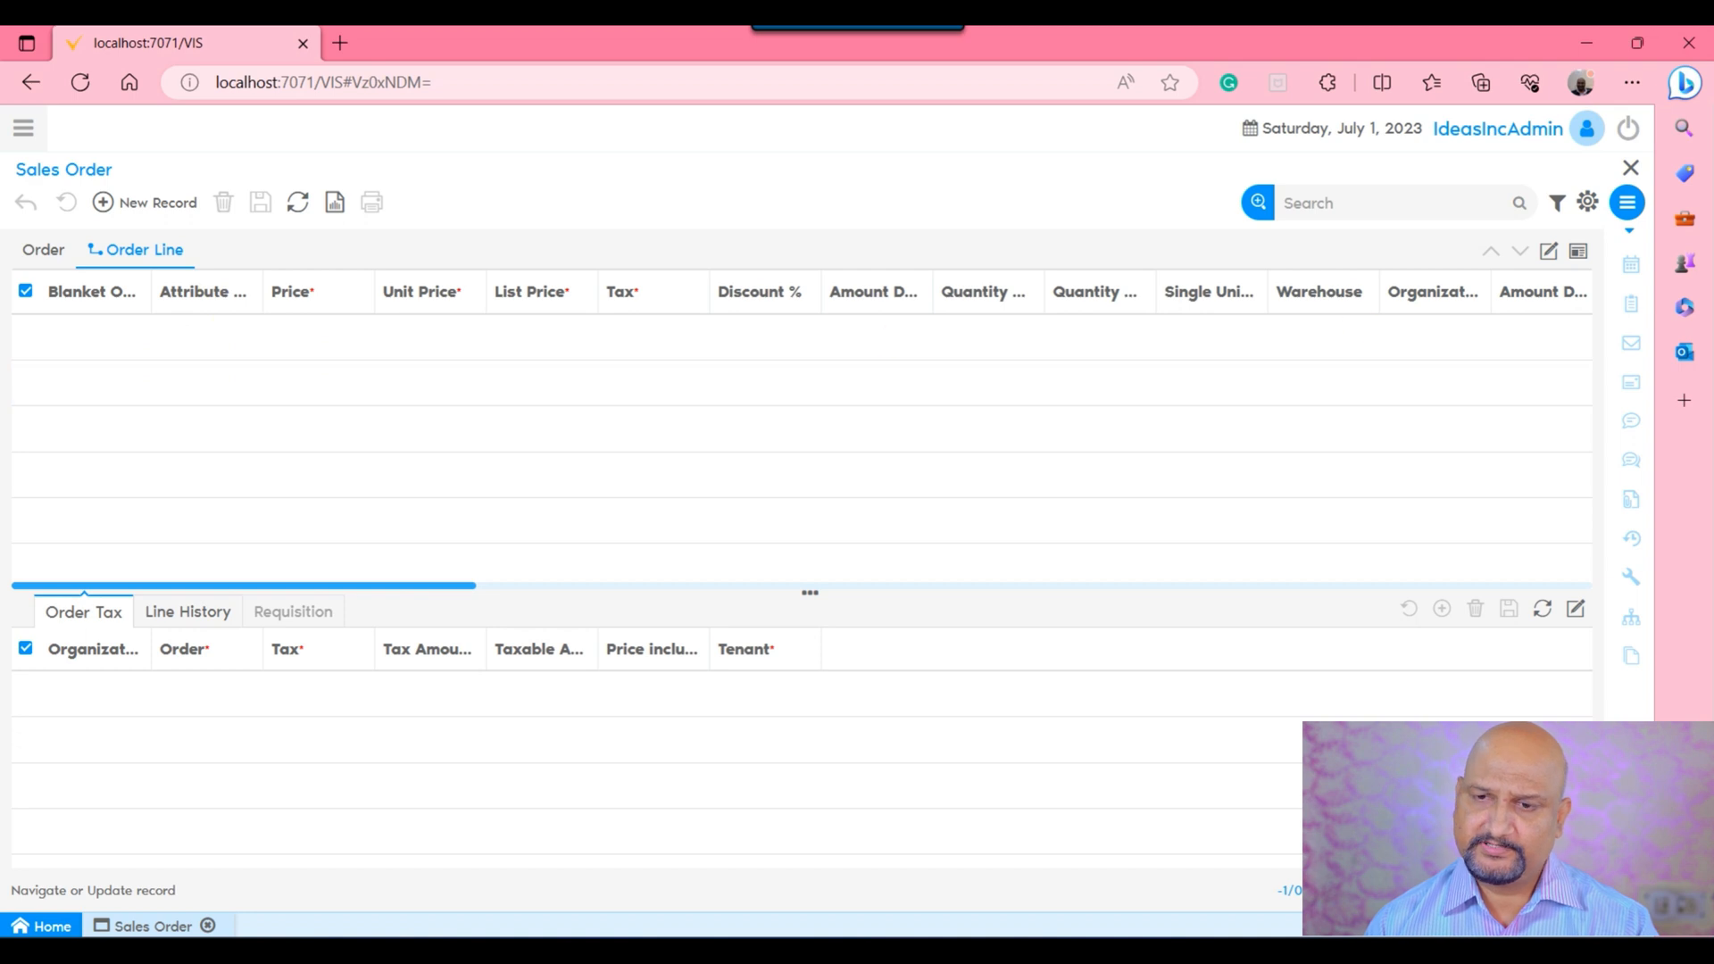
left_click(1546, 251)
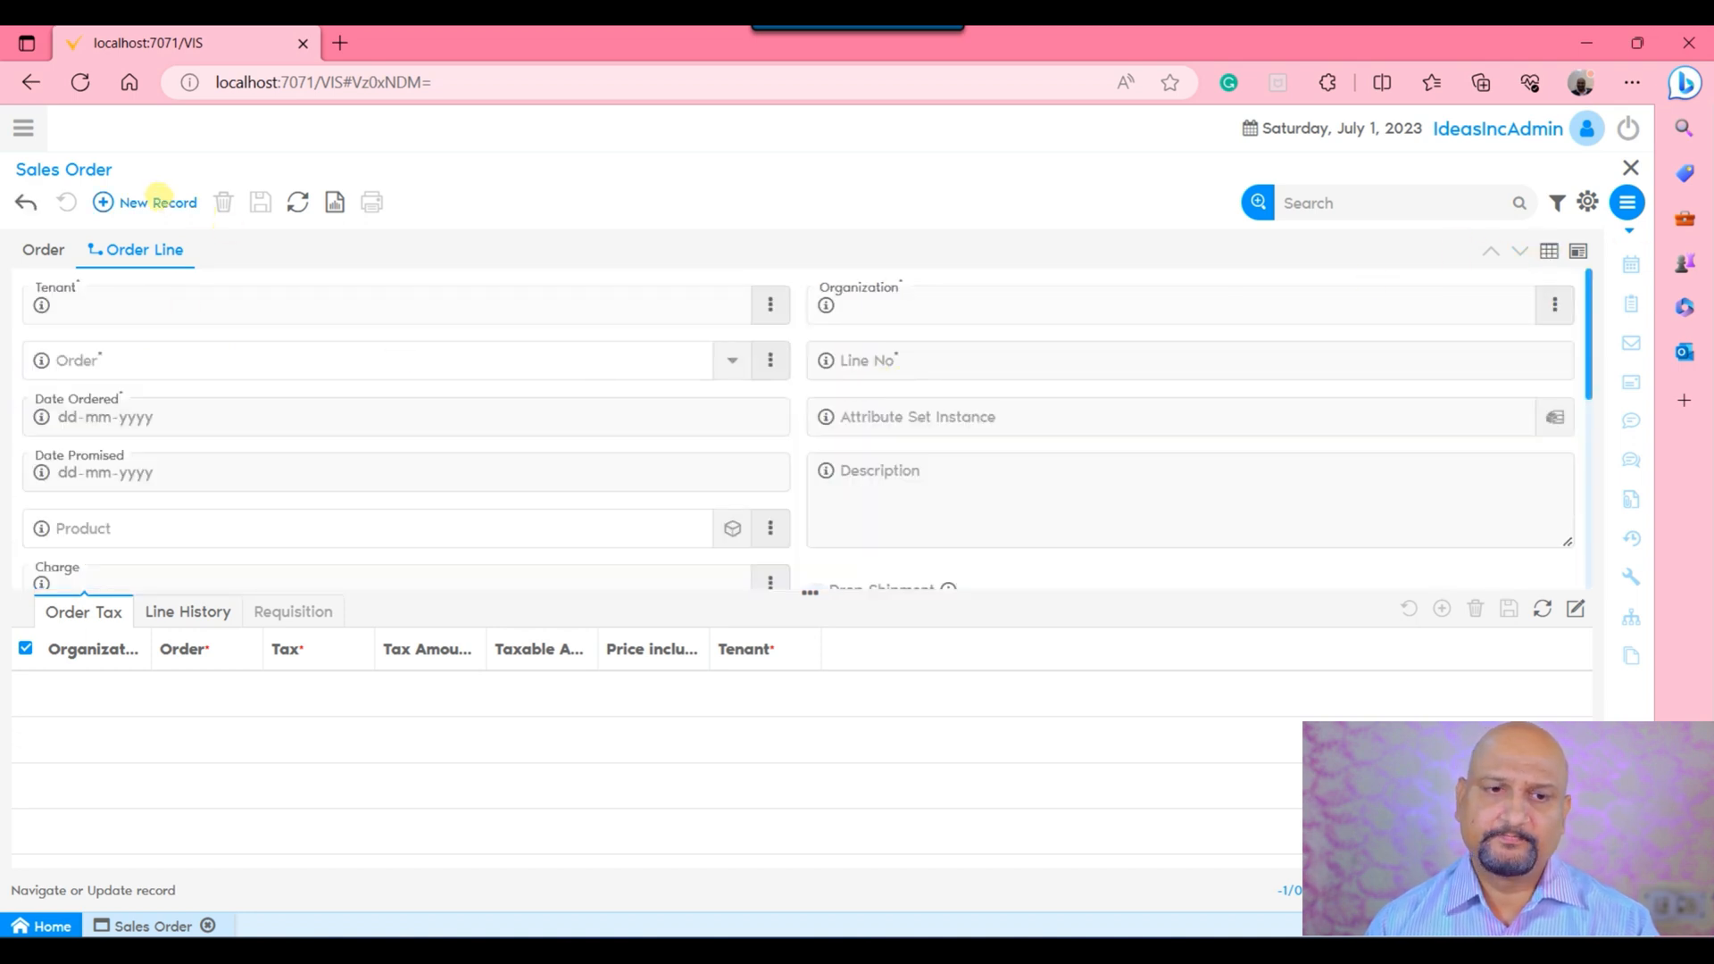
left_click(165, 202)
scroll(714, 446, "down", 1)
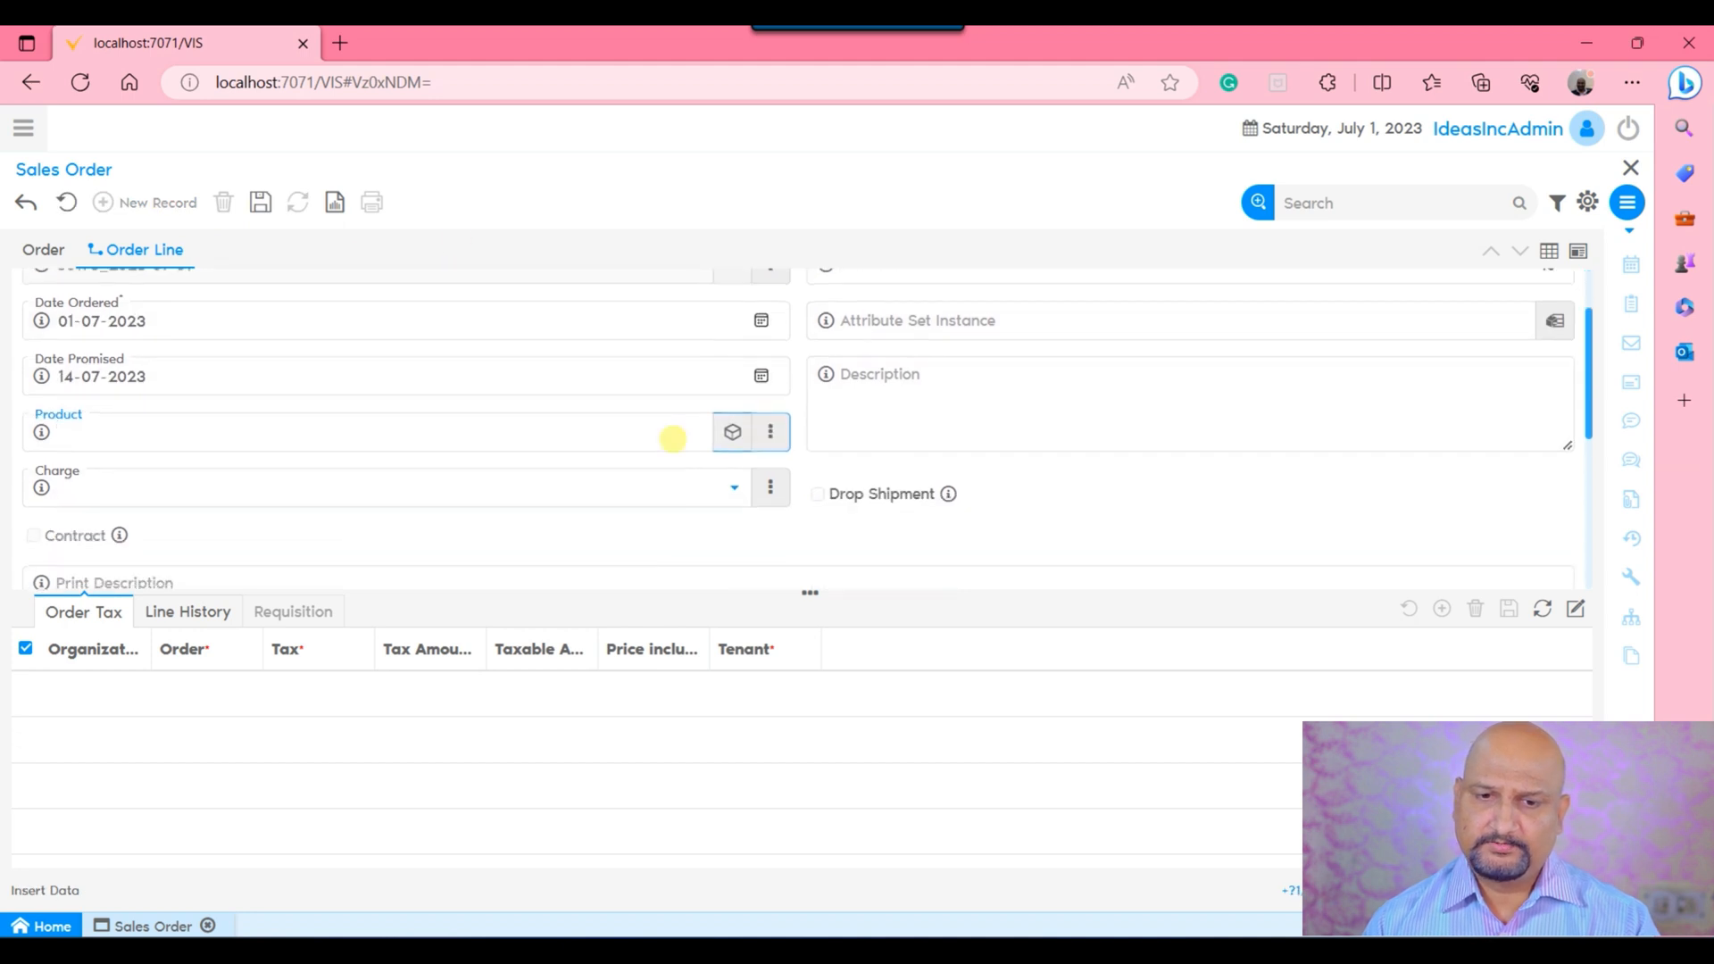
type("sc")
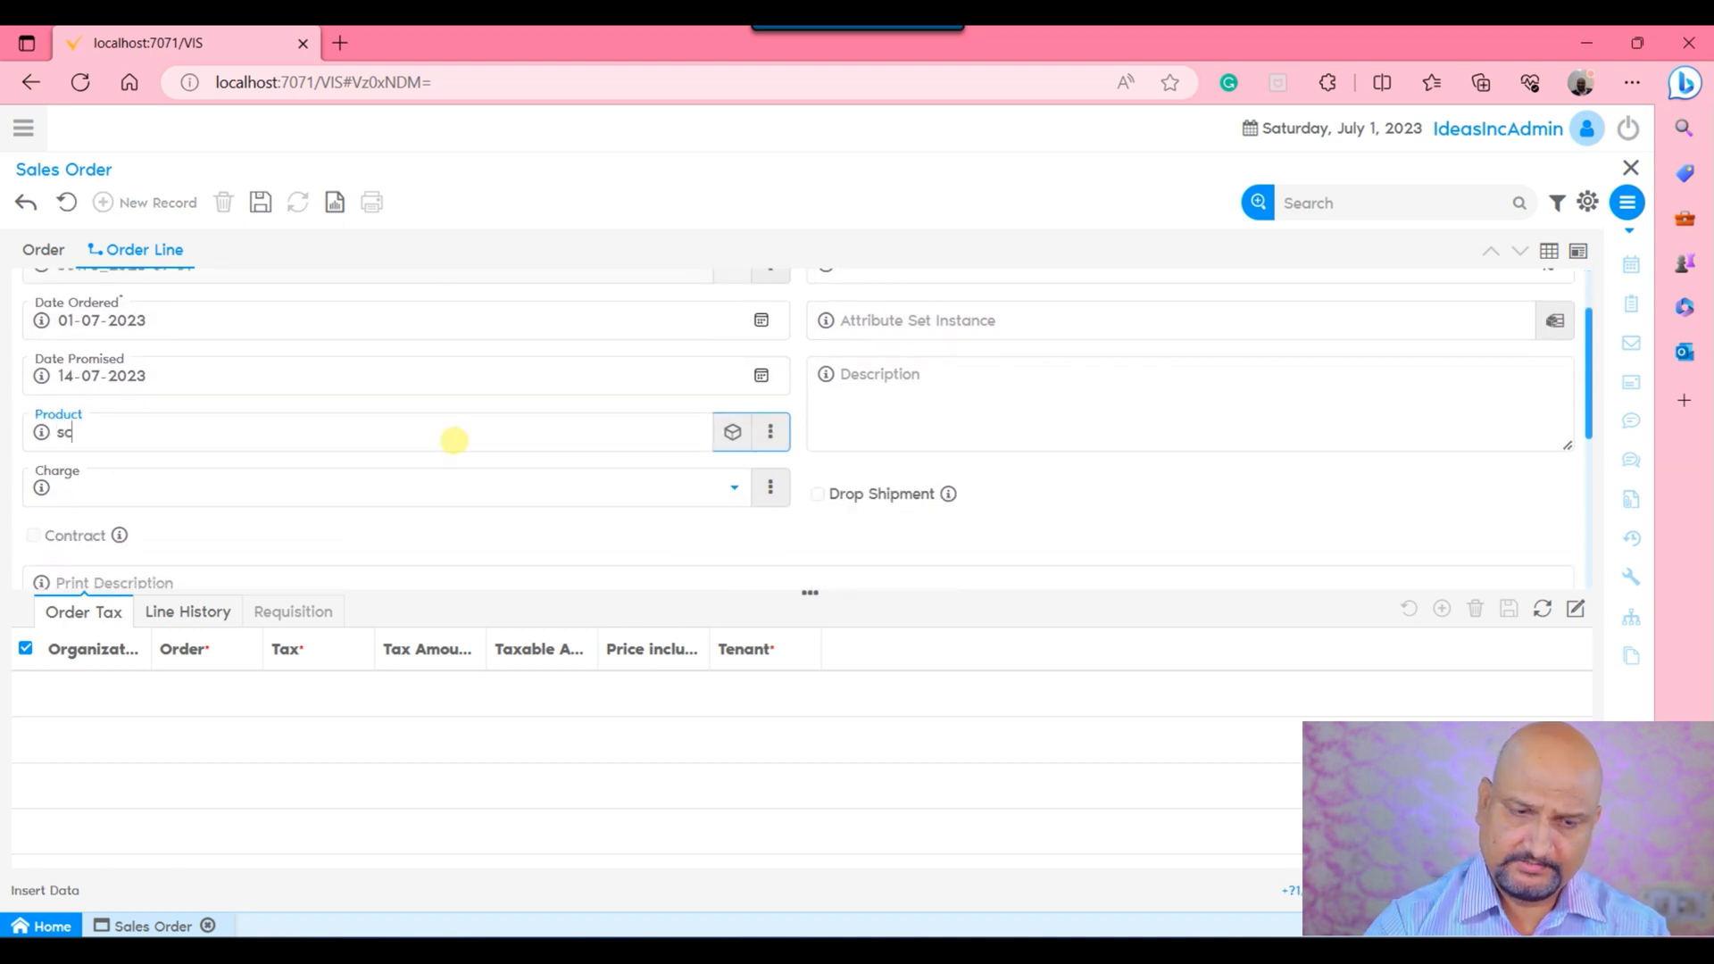
left_click(225, 518)
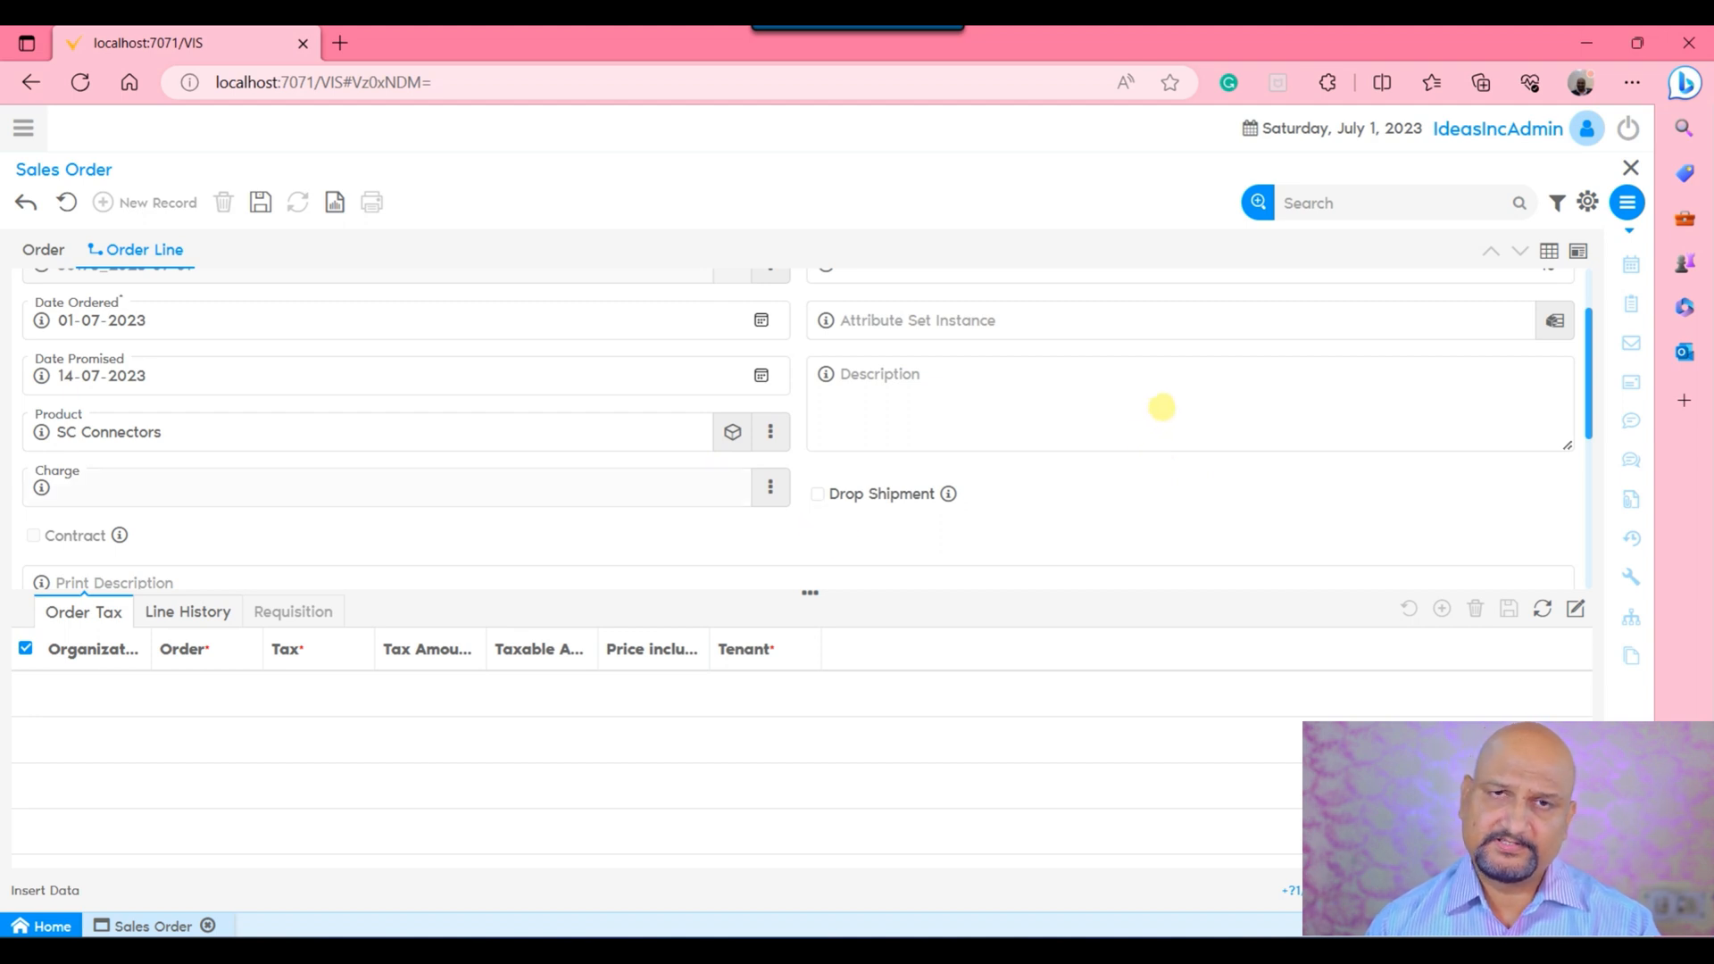
Set the order line's quantity to 2 and keep Each as its unit of measure.
left_click(1026, 402)
scroll(1032, 398, "down", 5)
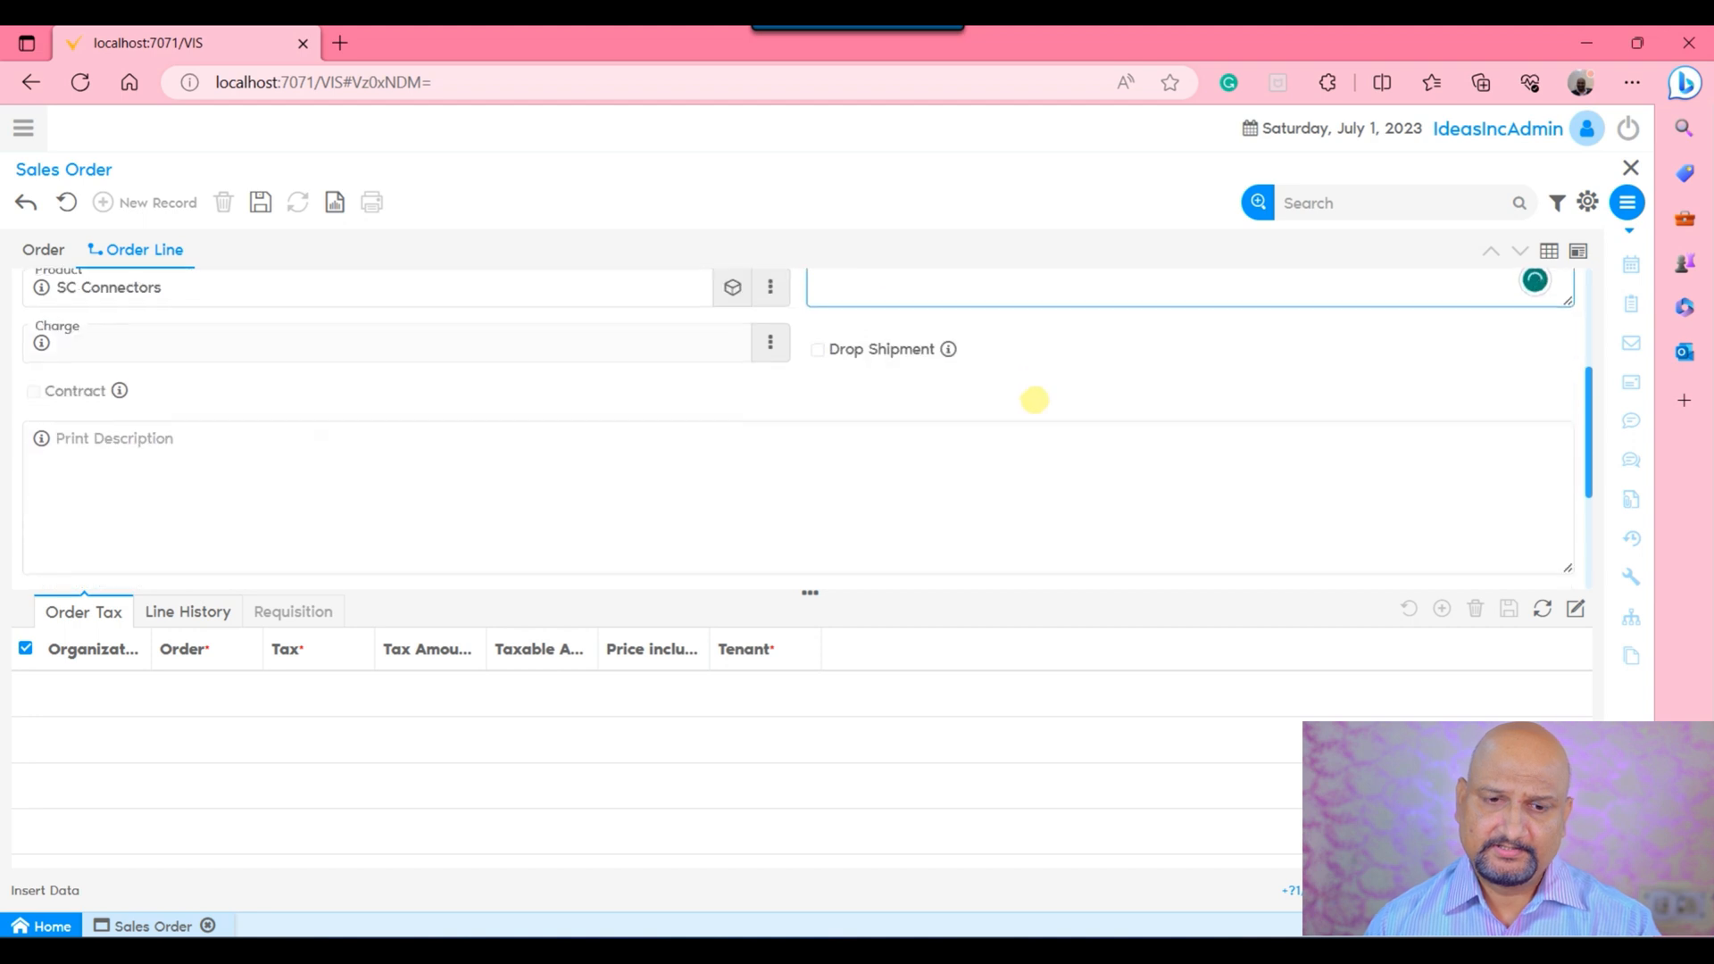
left_click(692, 389)
scroll(964, 425, "down", 2)
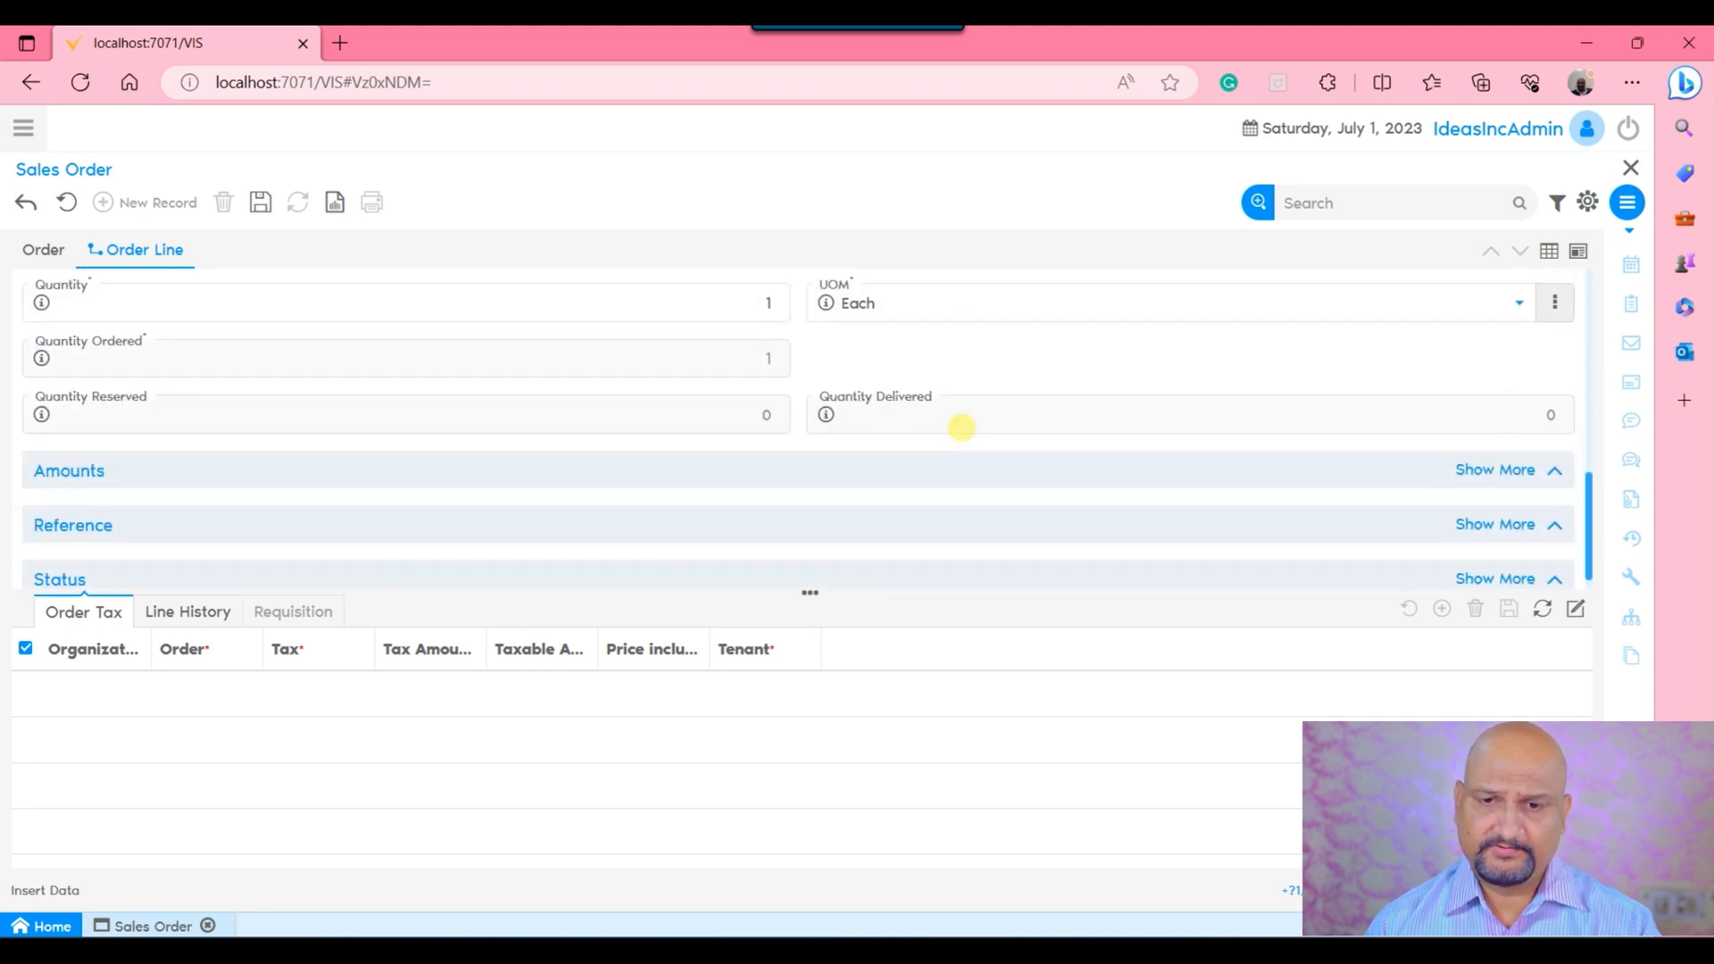
left_click(758, 299)
type("2")
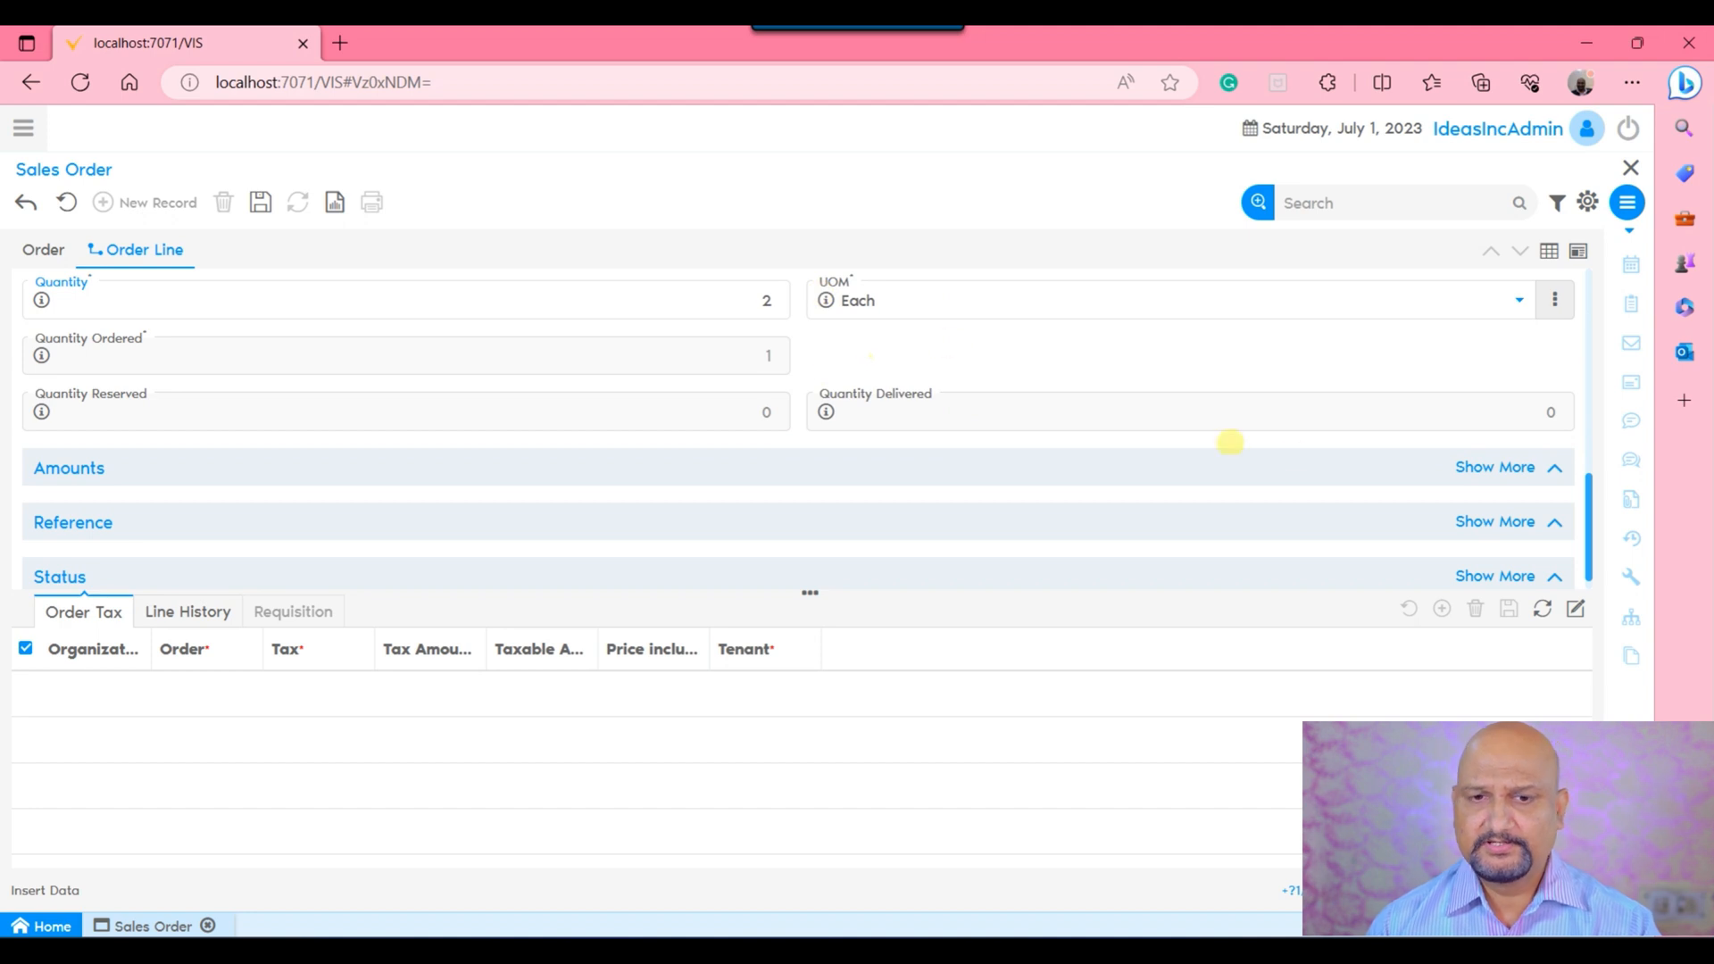
left_click(1279, 439)
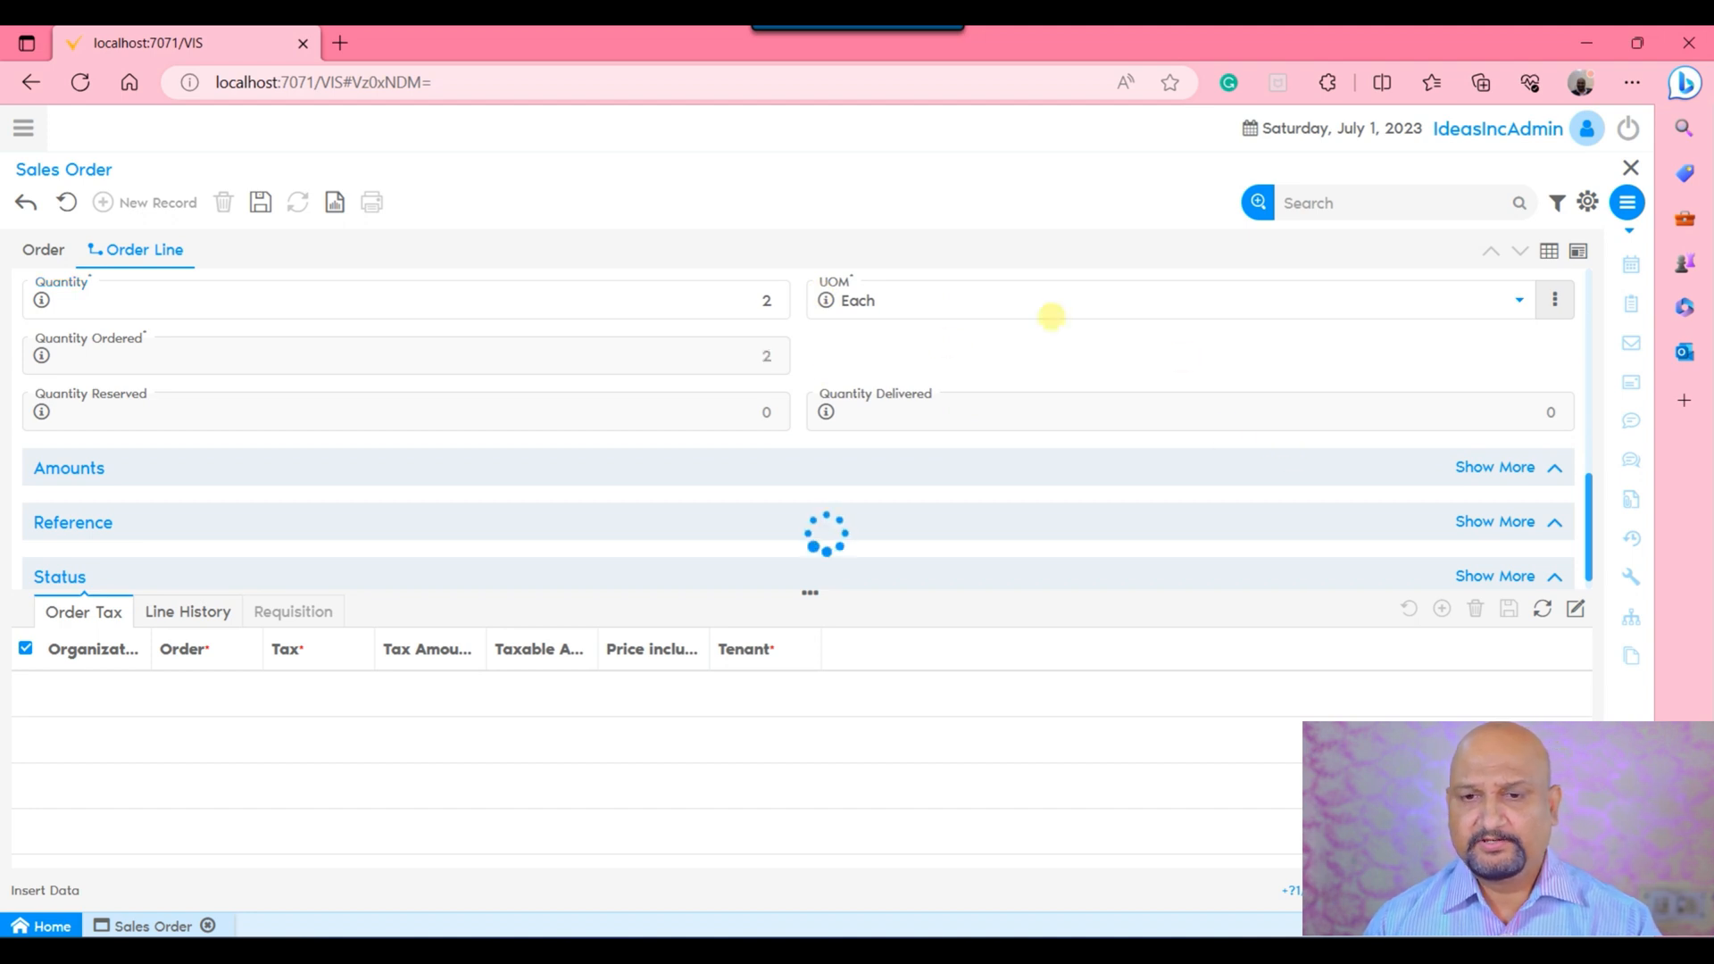
left_click(1166, 305)
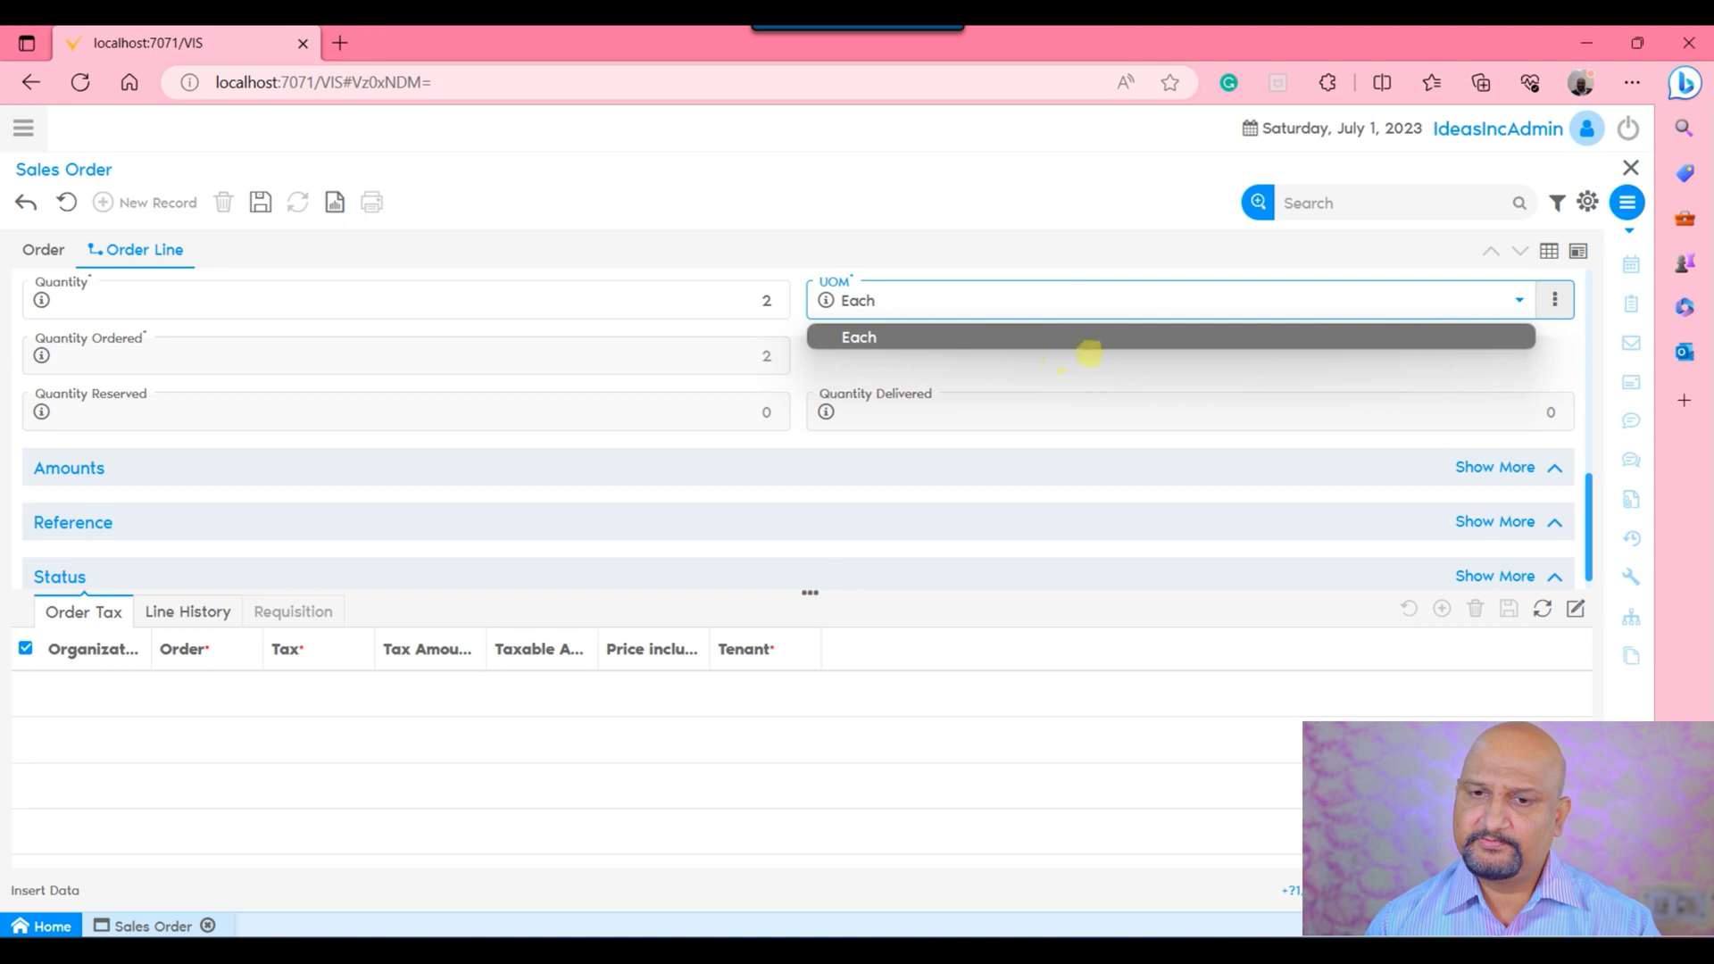
left_click(1059, 362)
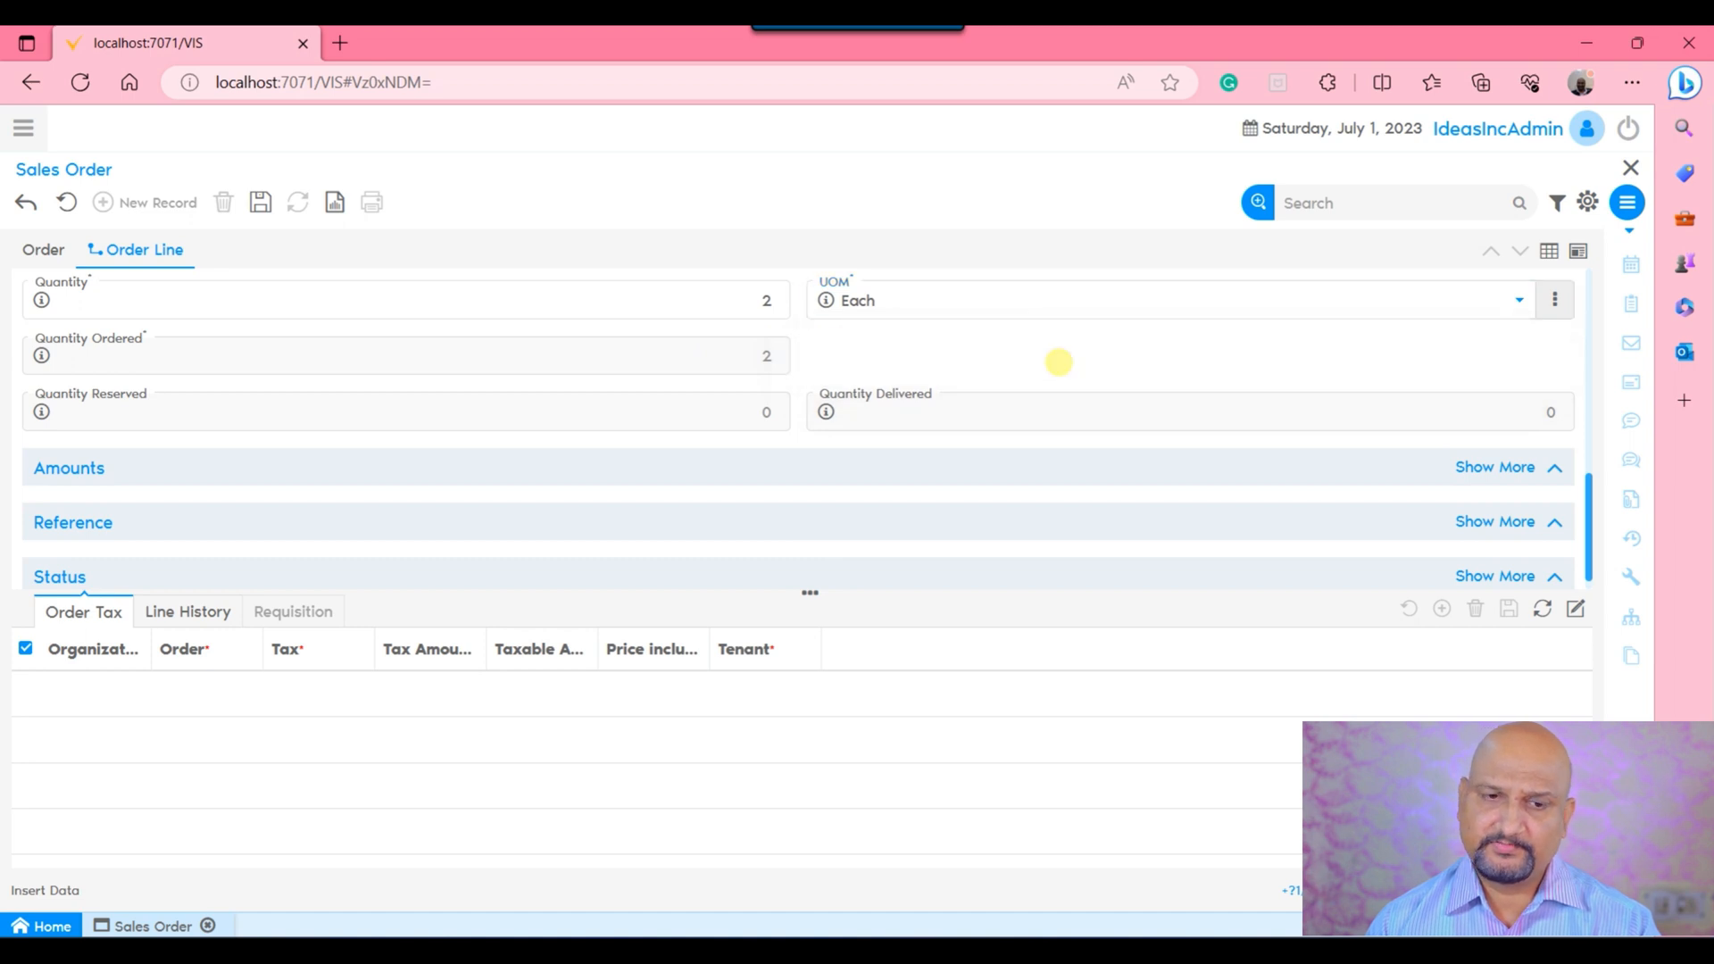
Expand the line's Amounts section and try GST @ 5% as the tax.
left_click(795, 461)
scroll(982, 429, "down", 3)
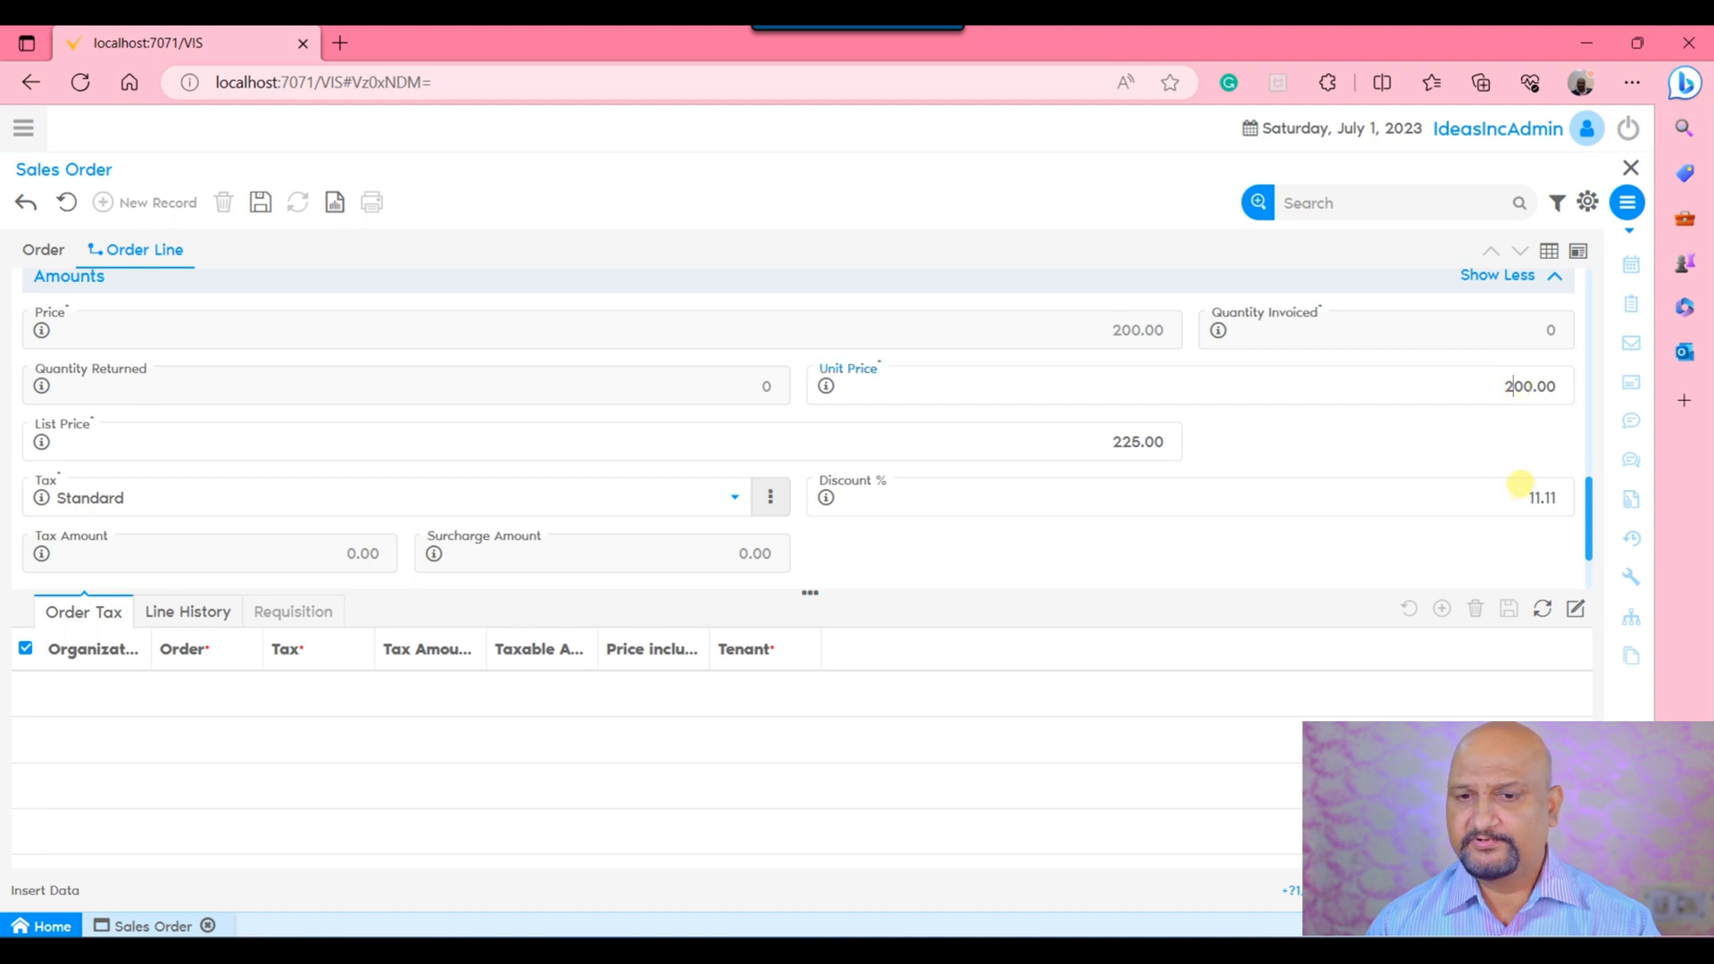
left_click(280, 501)
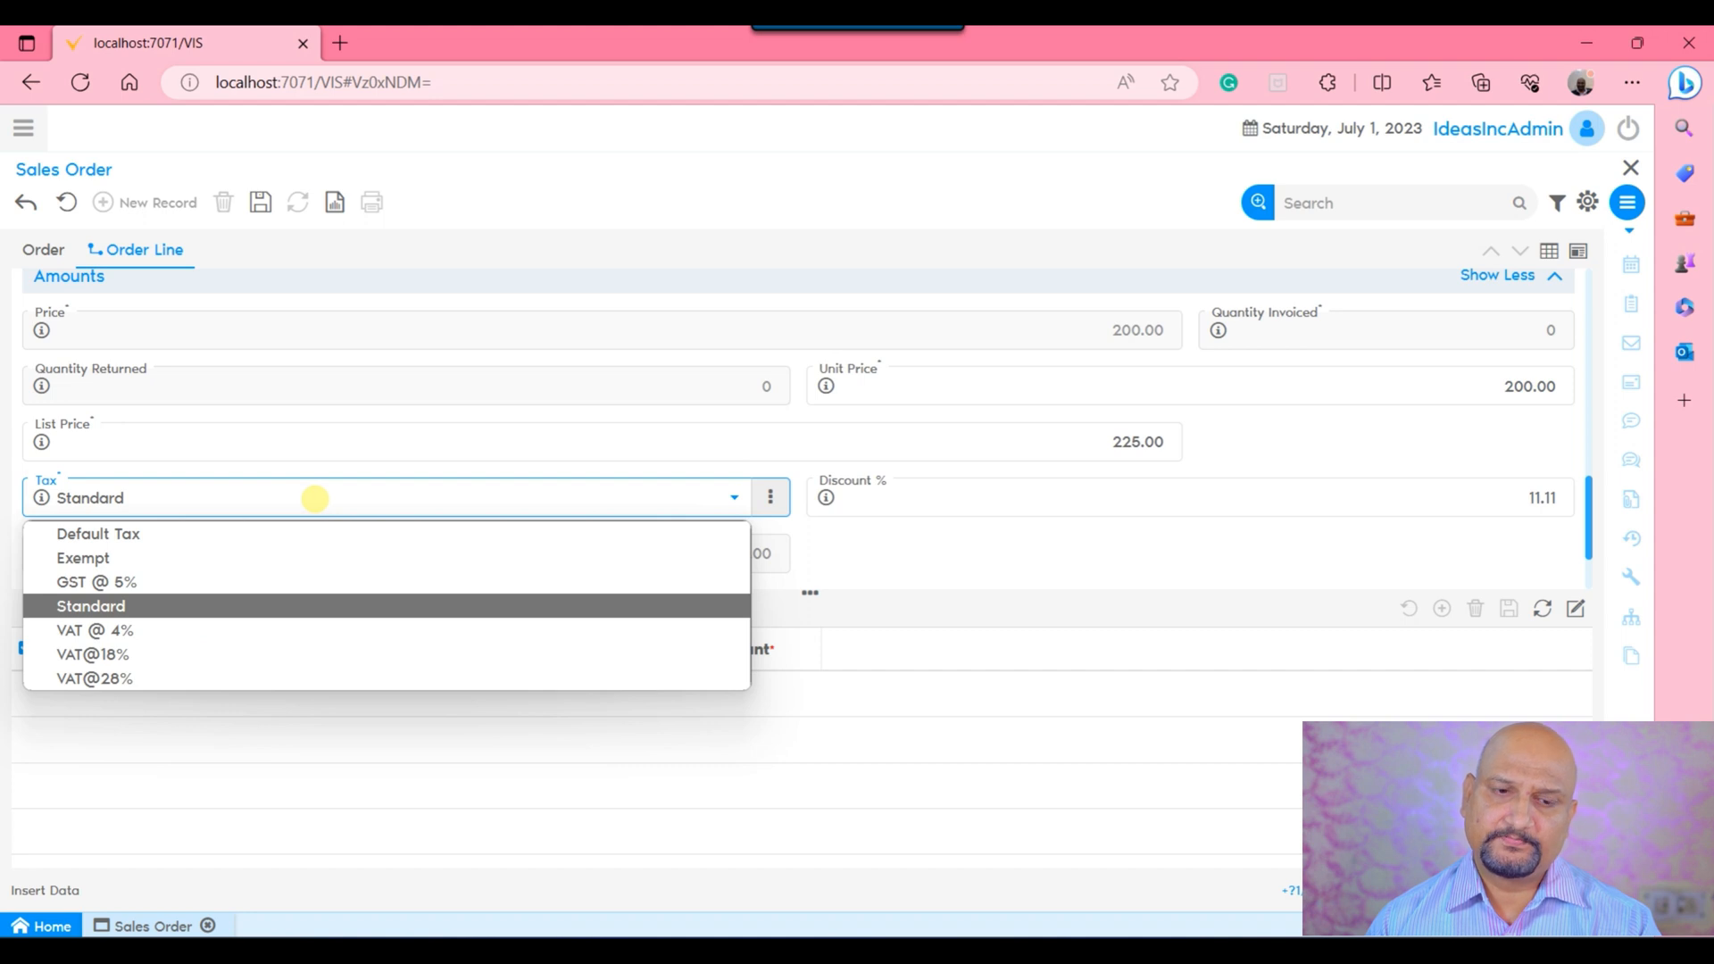
left_click(152, 580)
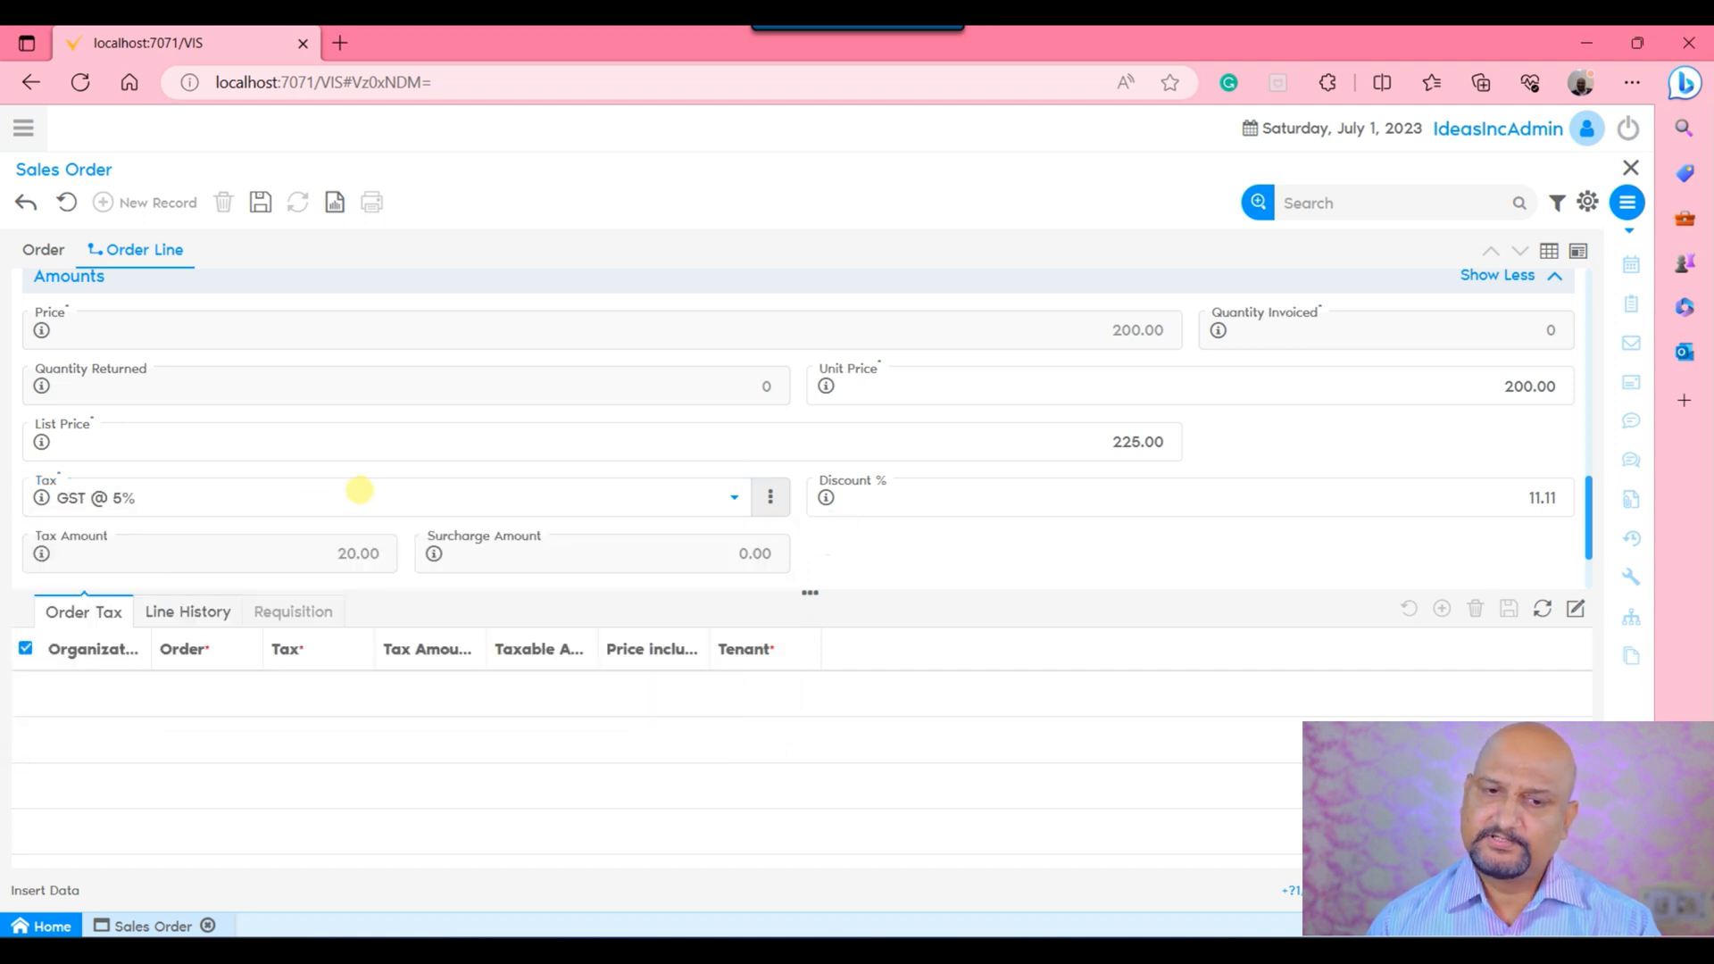
Change the line's tax to VAT @ 4% and save the order line.
left_click(347, 490)
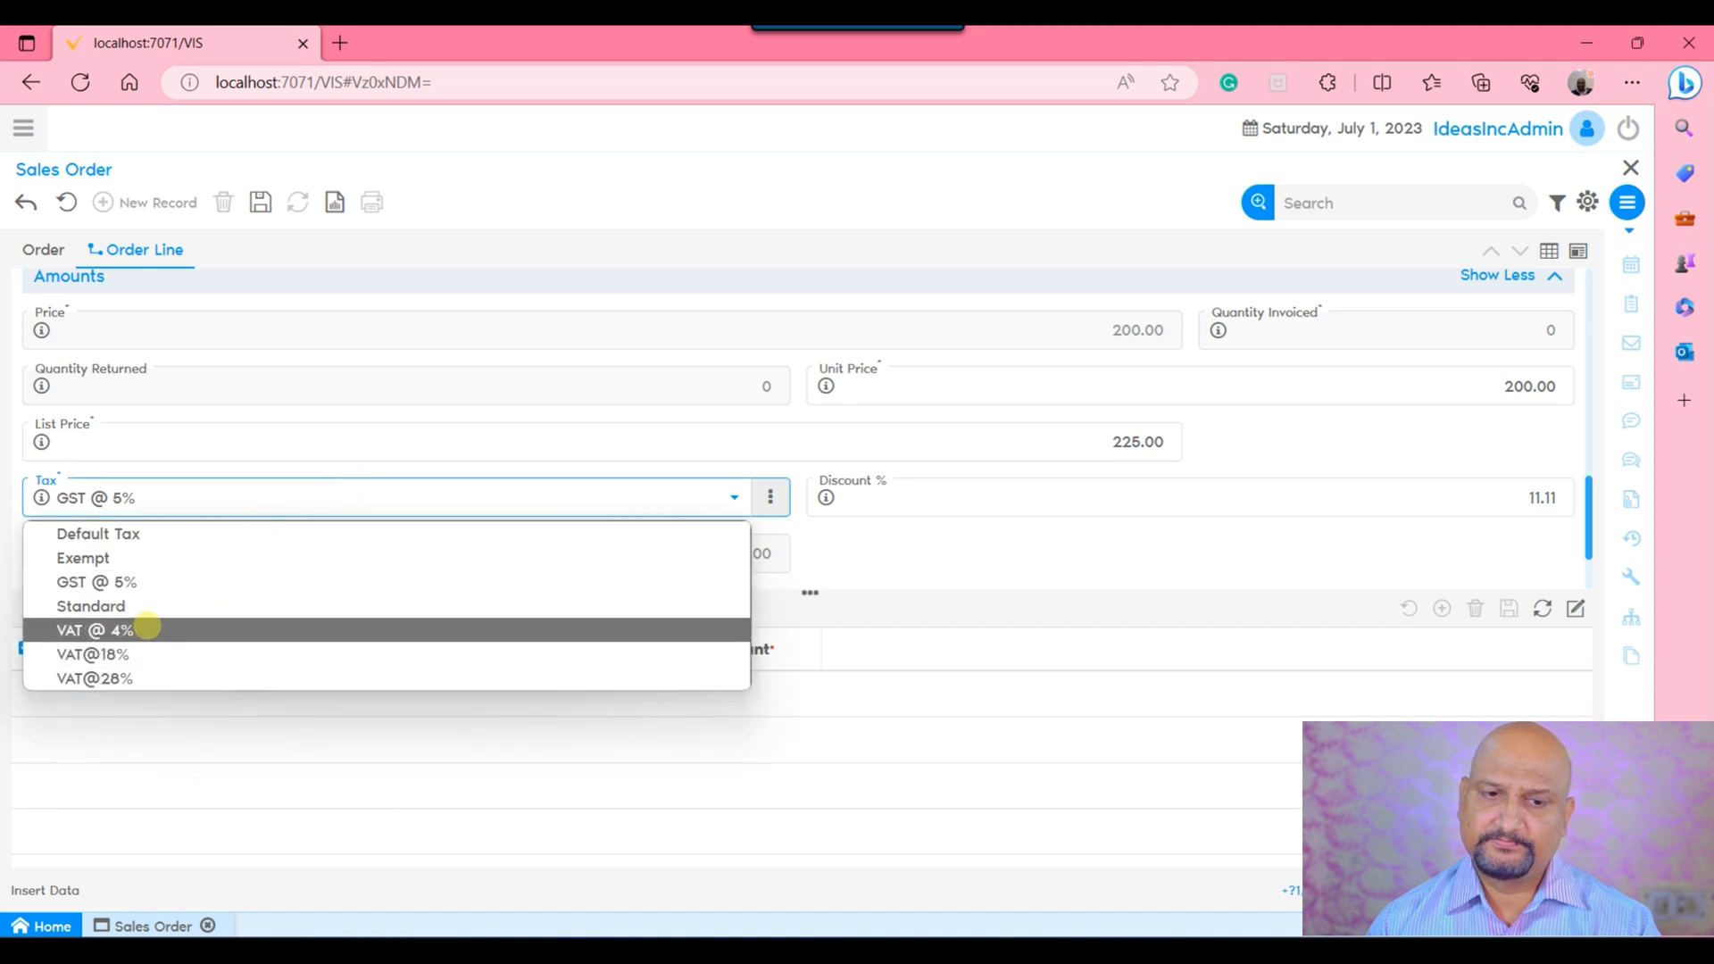
left_click(139, 628)
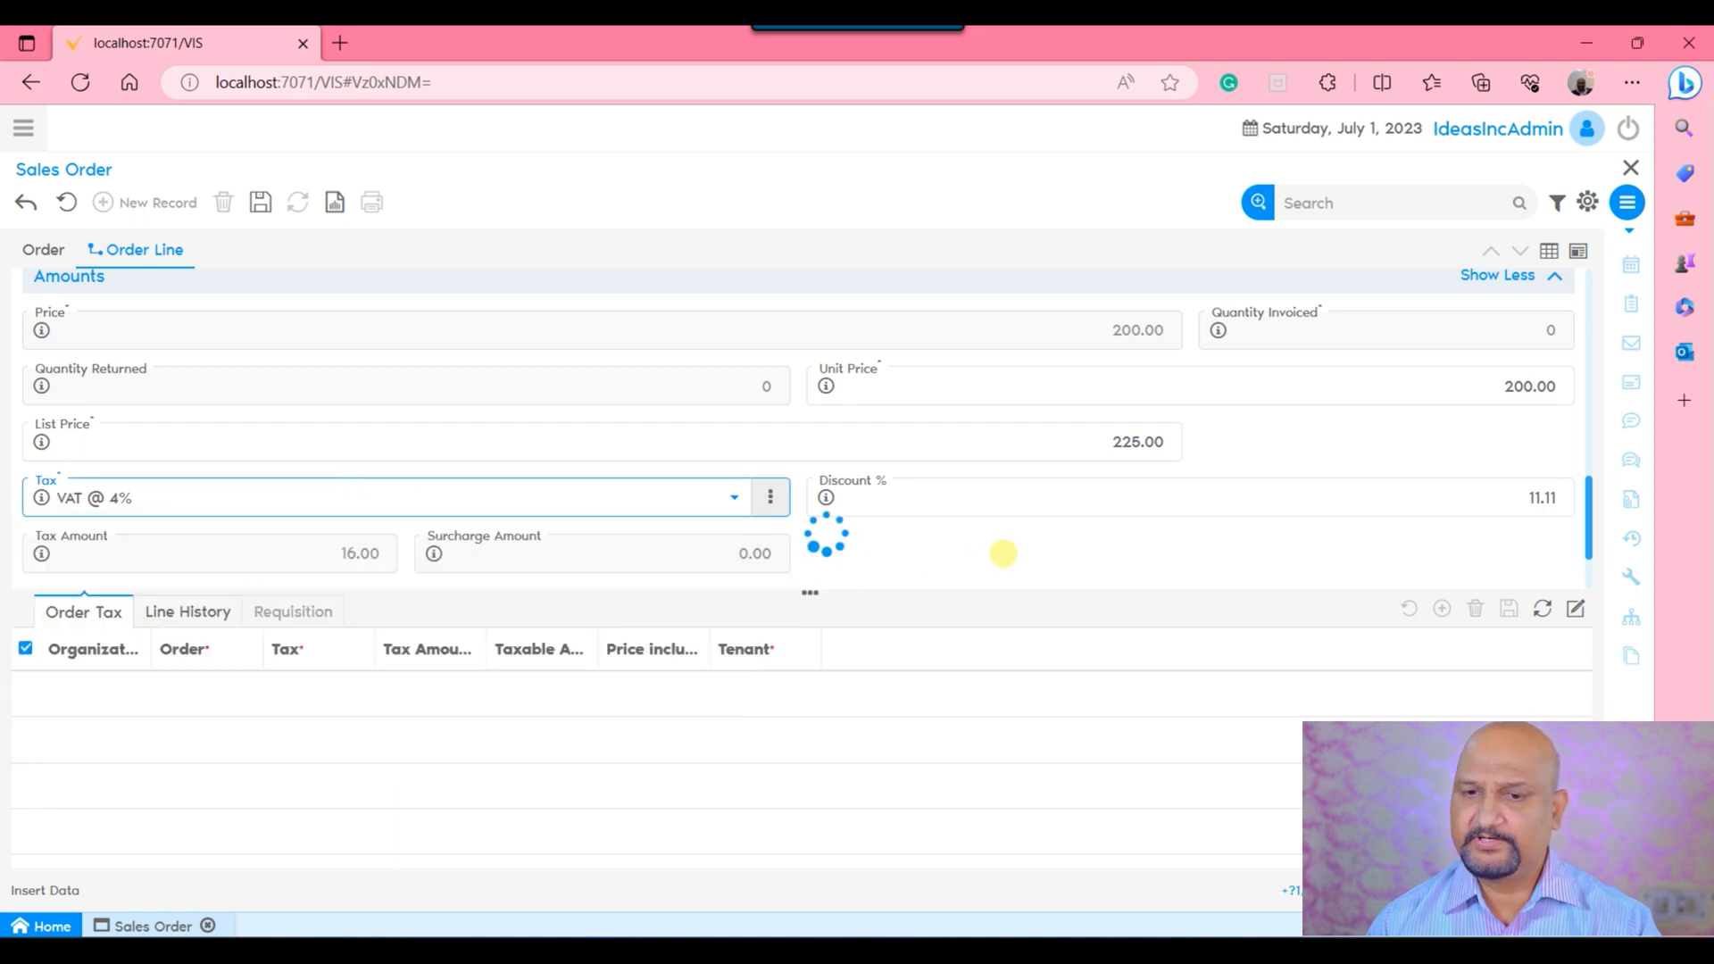
left_click(260, 203)
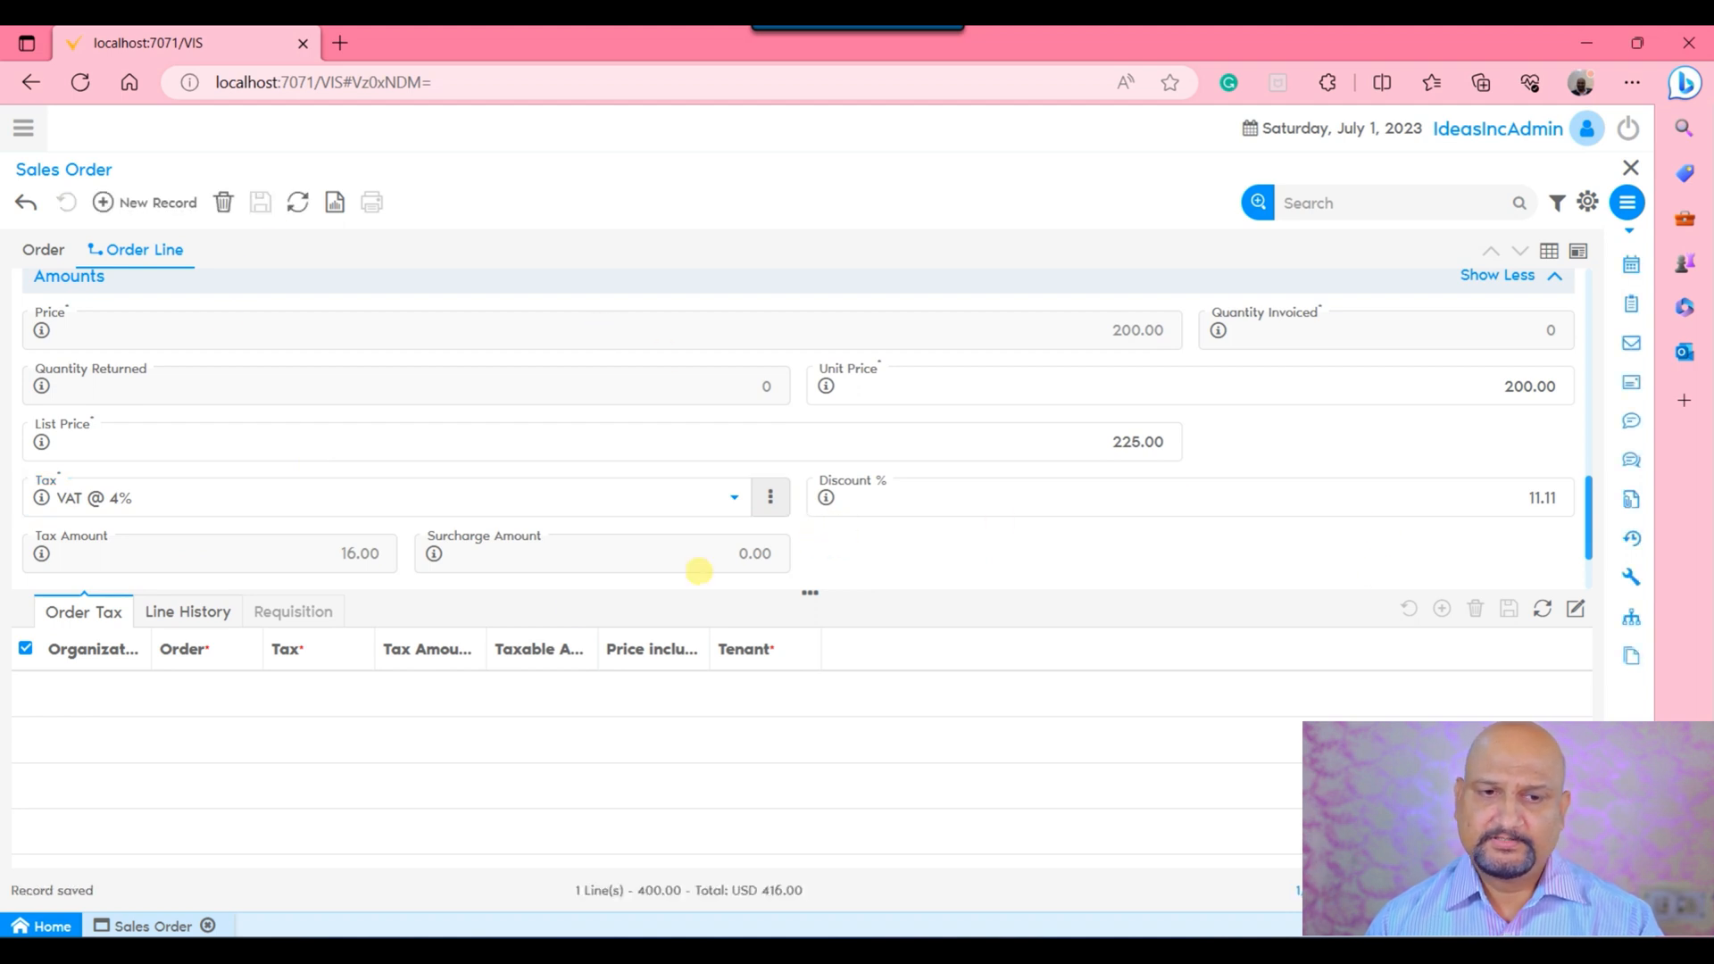
Return to the order header and complete the sales order from its Status section.
scroll(766, 502, "up", 10)
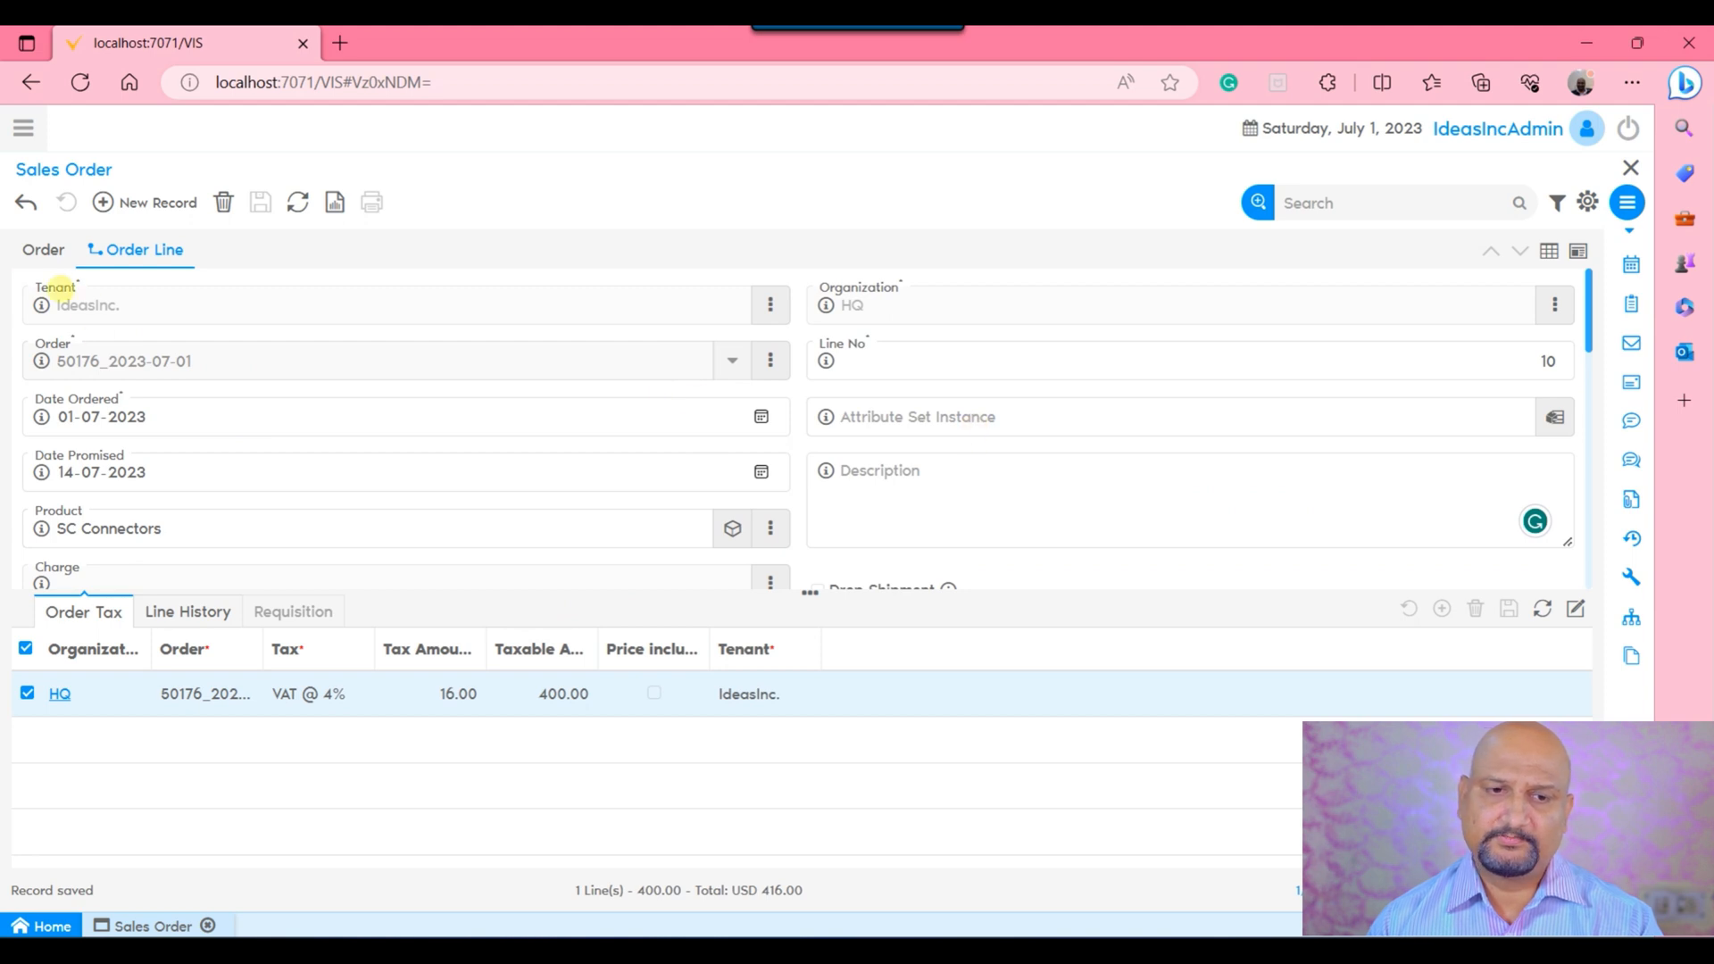
left_click(71, 259)
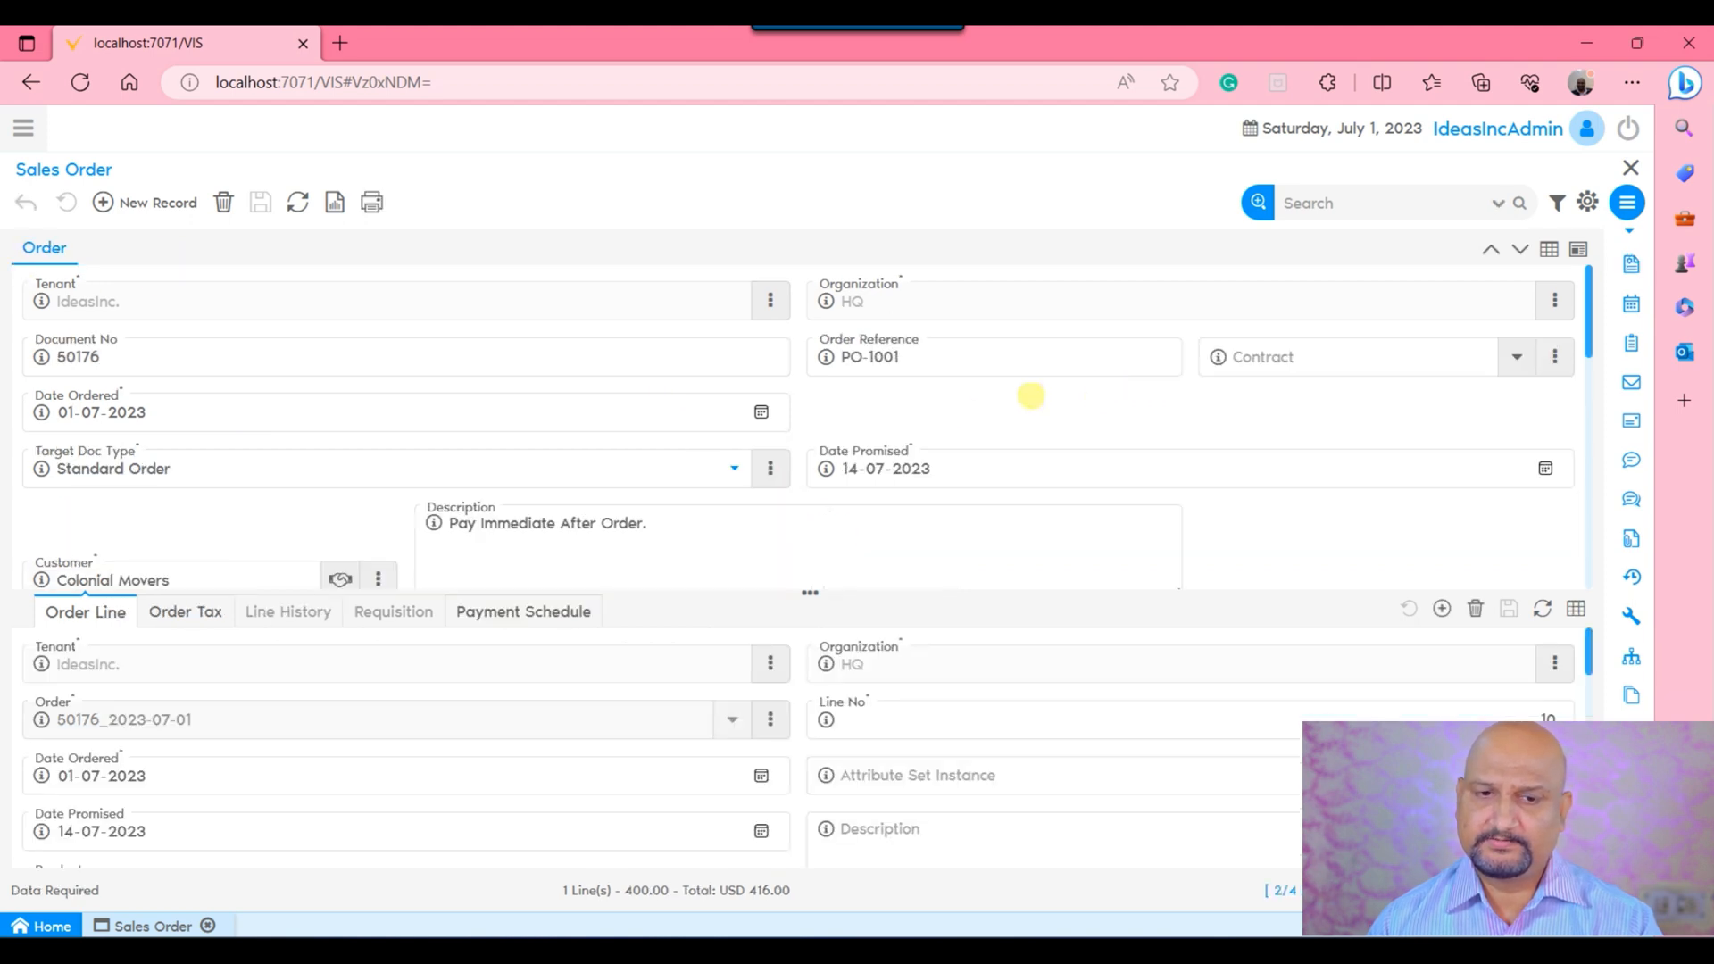
scroll(1224, 451, "down", 2)
scroll(1225, 452, "down", 6)
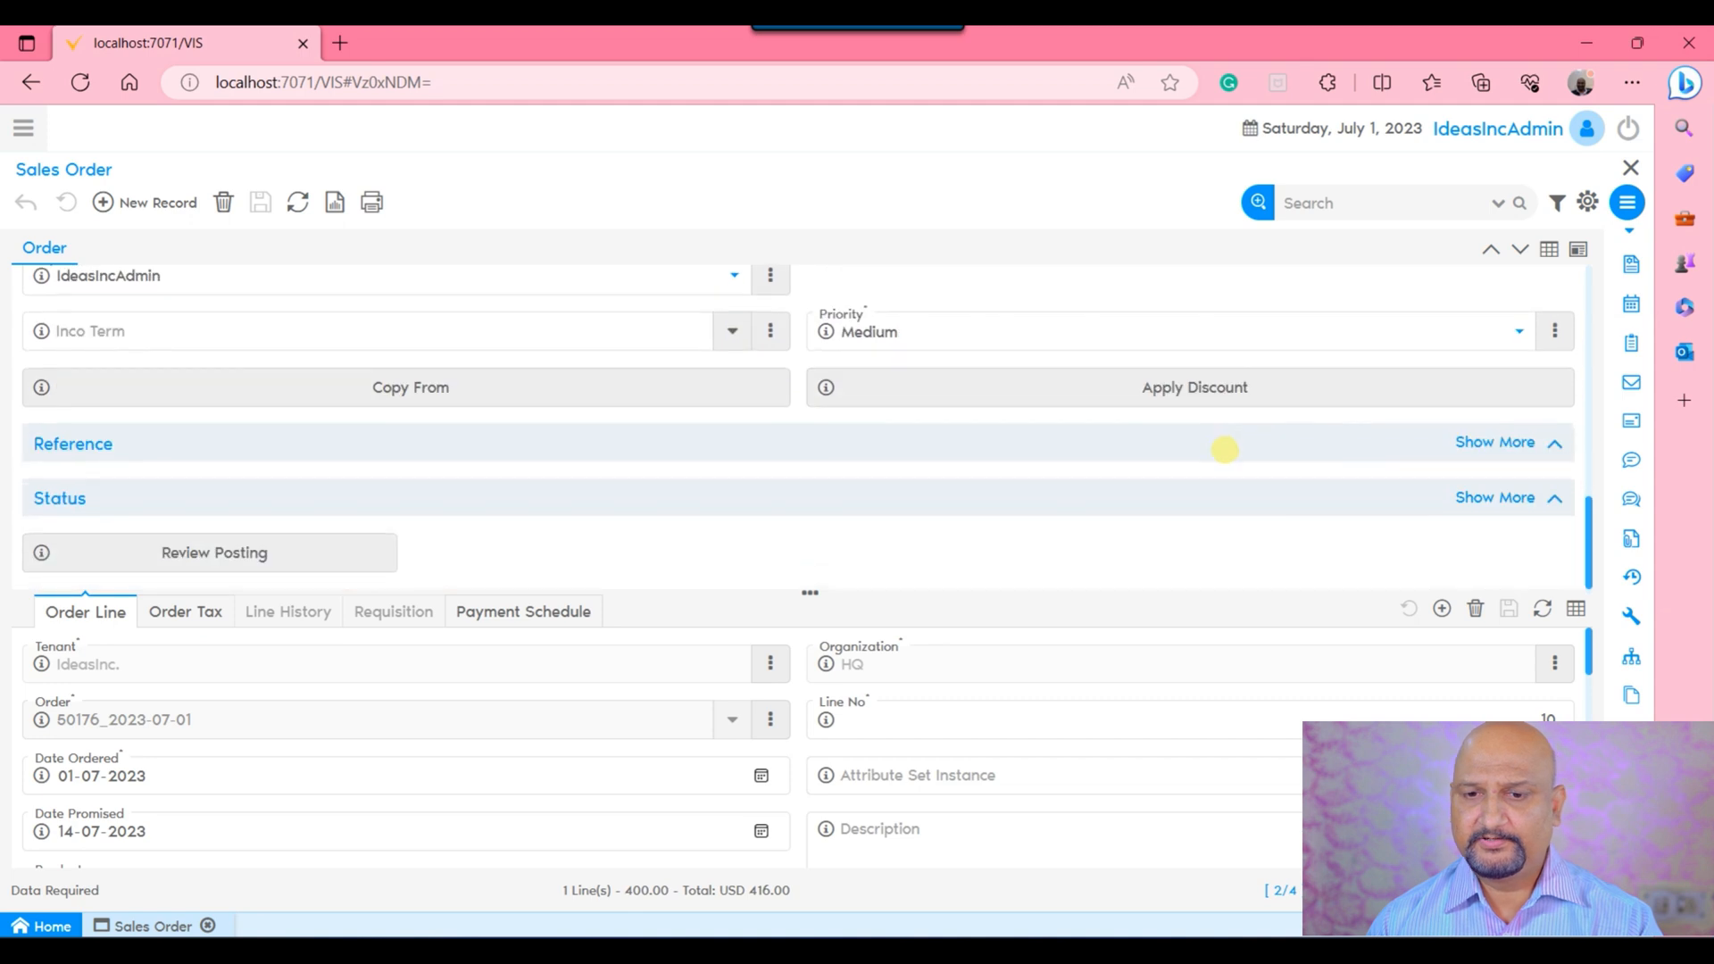
scroll(703, 473, "up", 2)
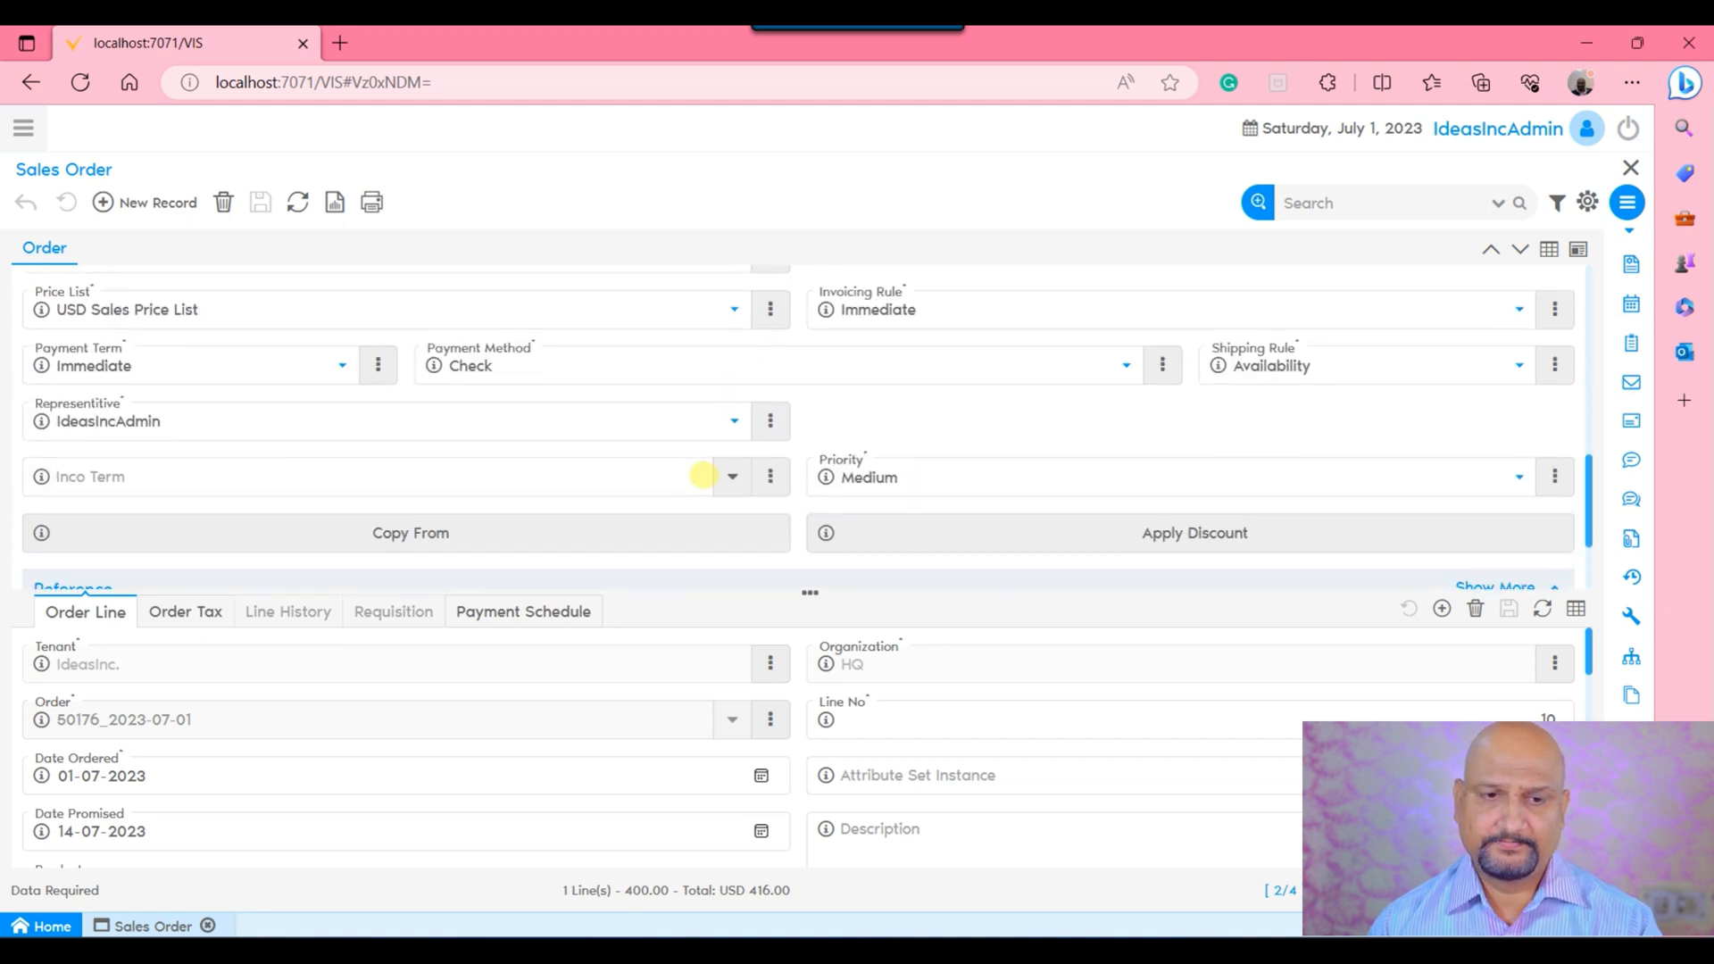
scroll(700, 487, "down", 2)
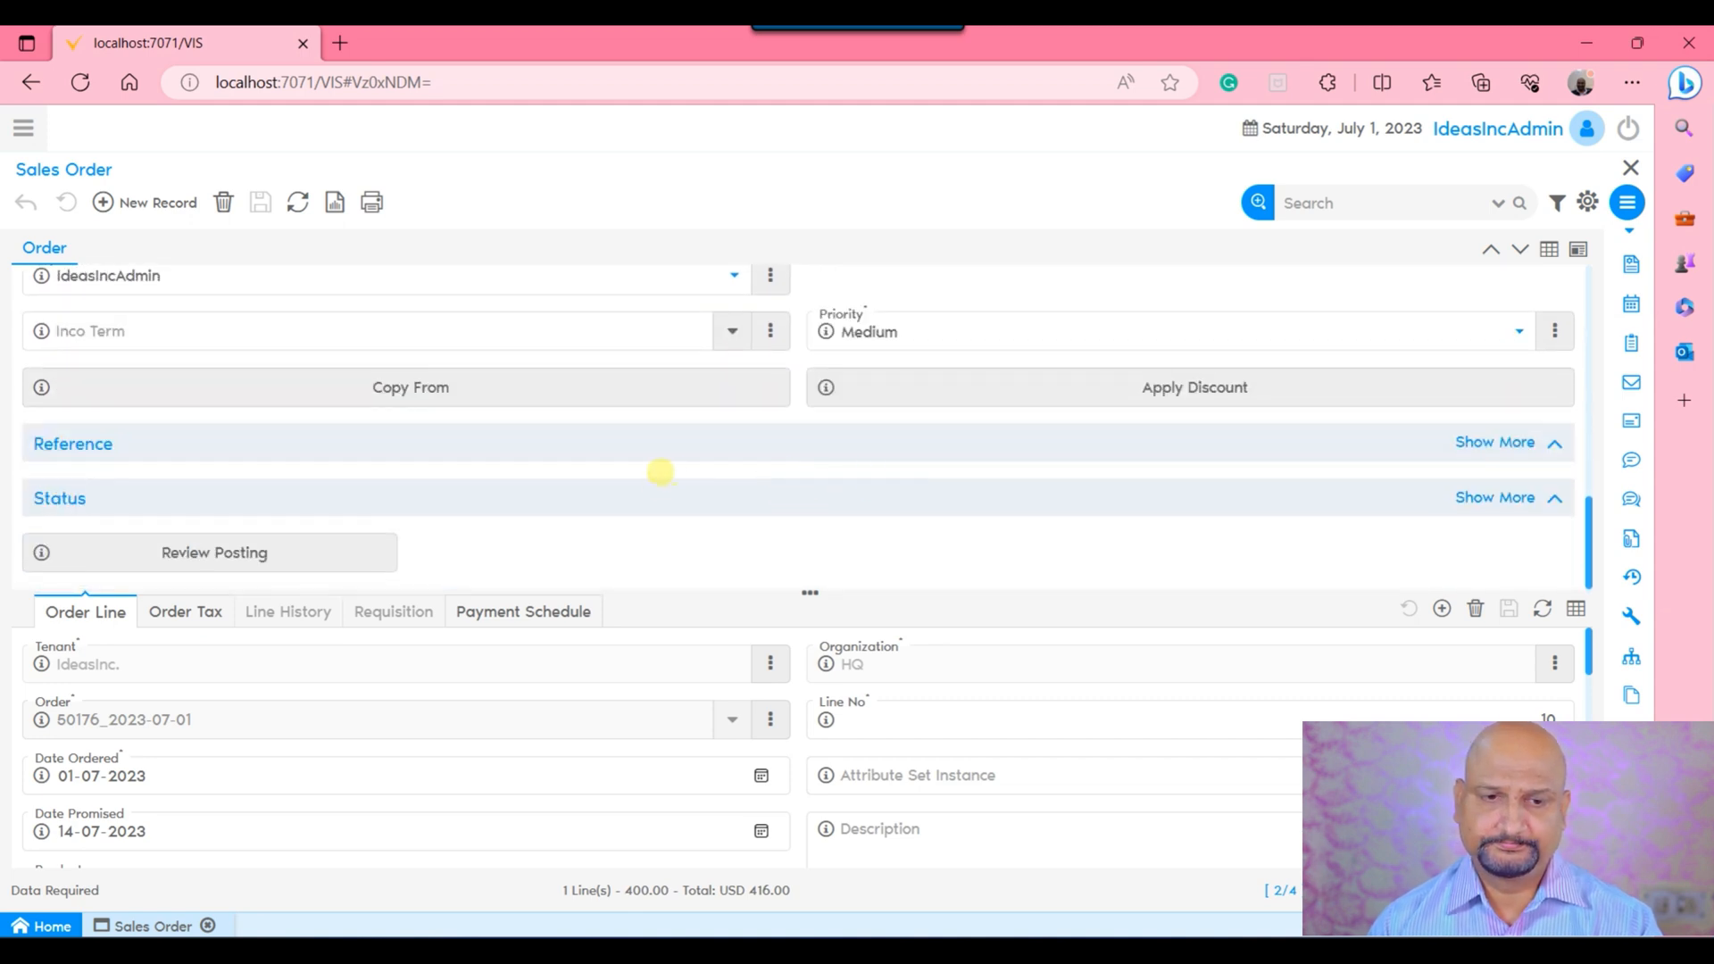
scroll(1026, 494, "down", 2)
left_click(1193, 451)
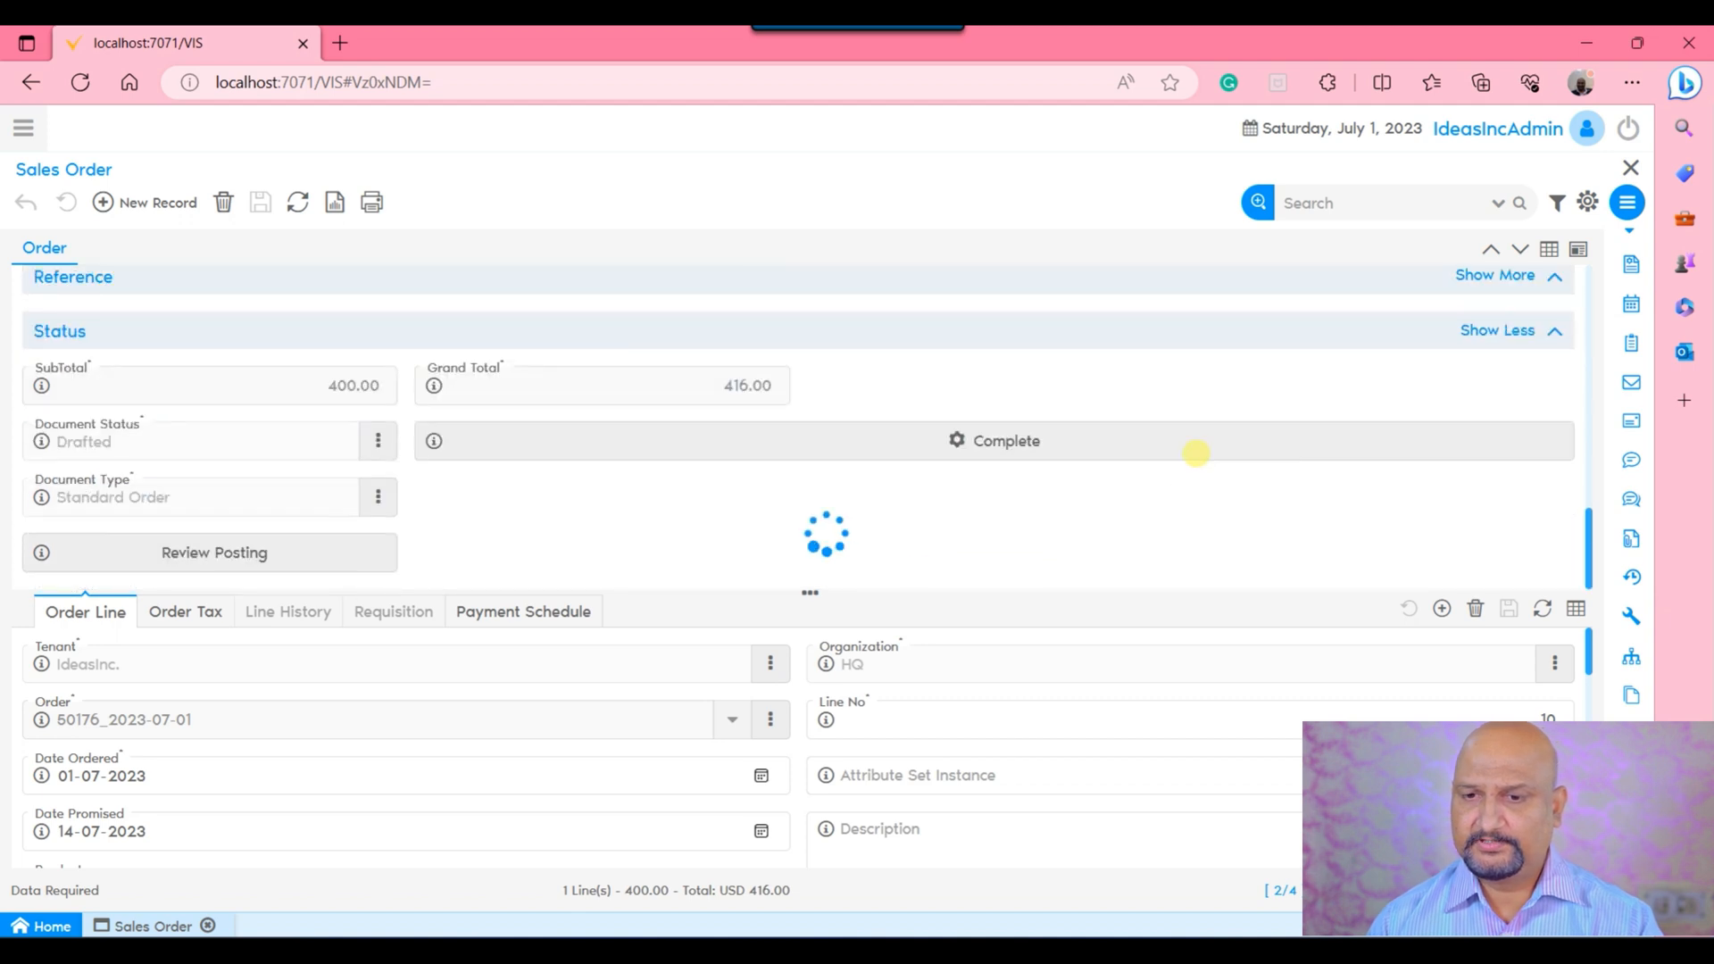
left_click(864, 576)
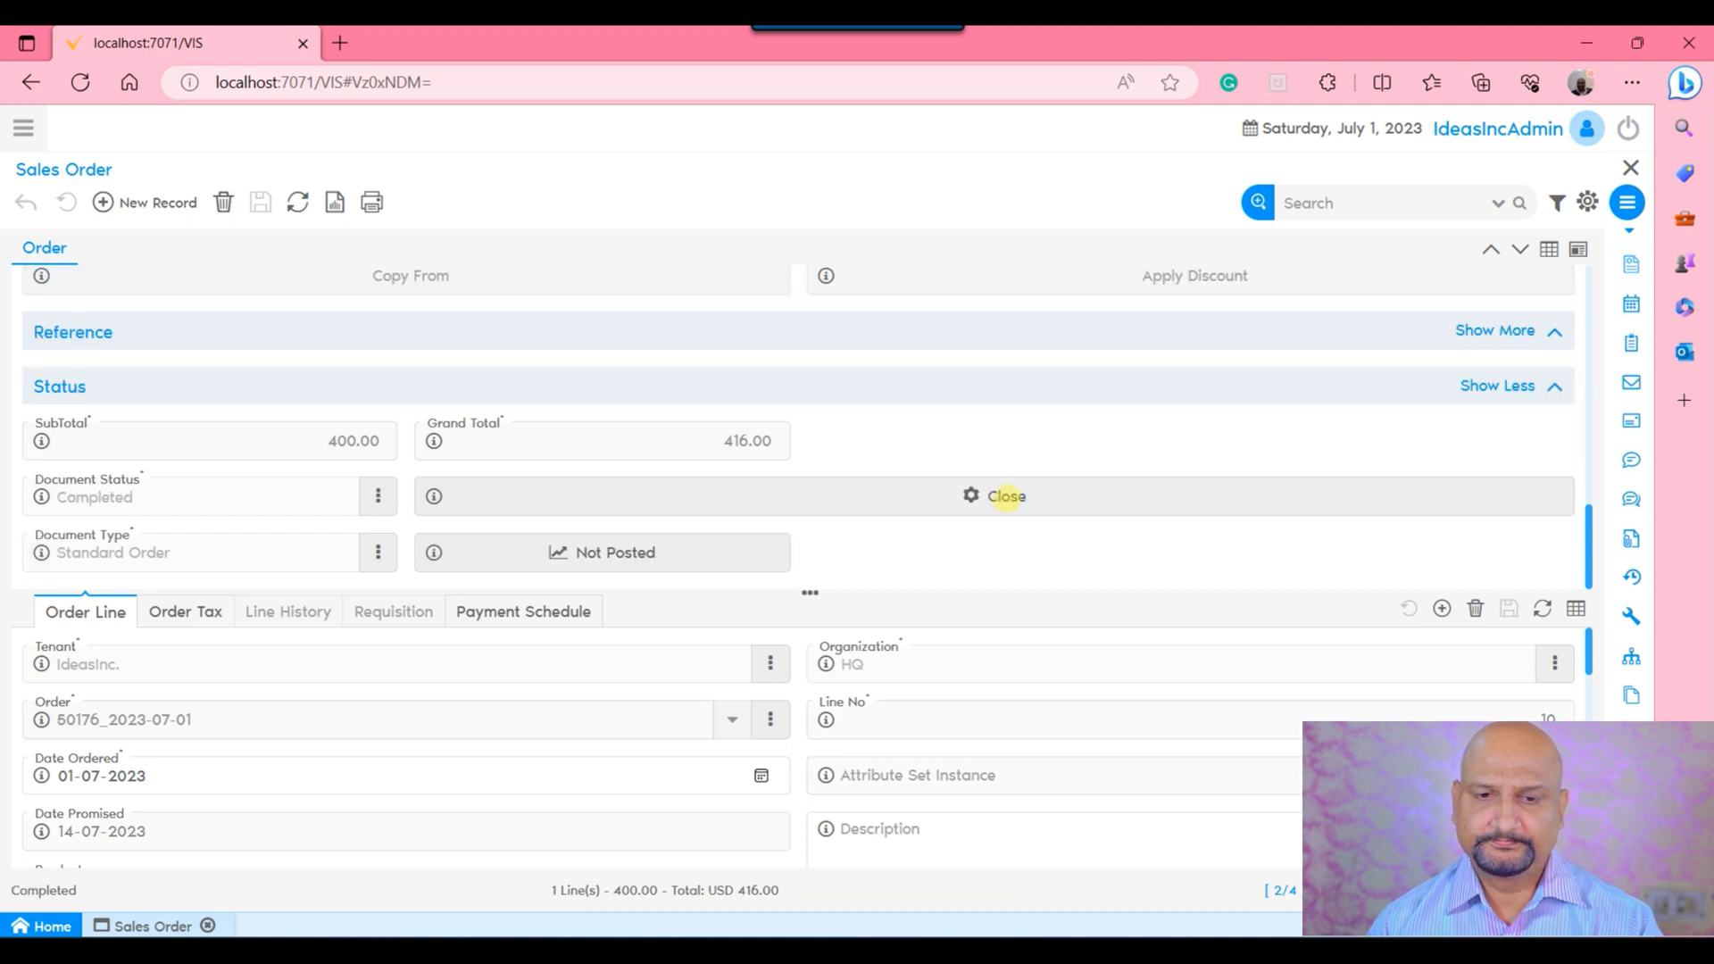
scroll(1163, 572, "up", 2)
scroll(1160, 567, "down", 2)
scroll(1124, 553, "up", 10)
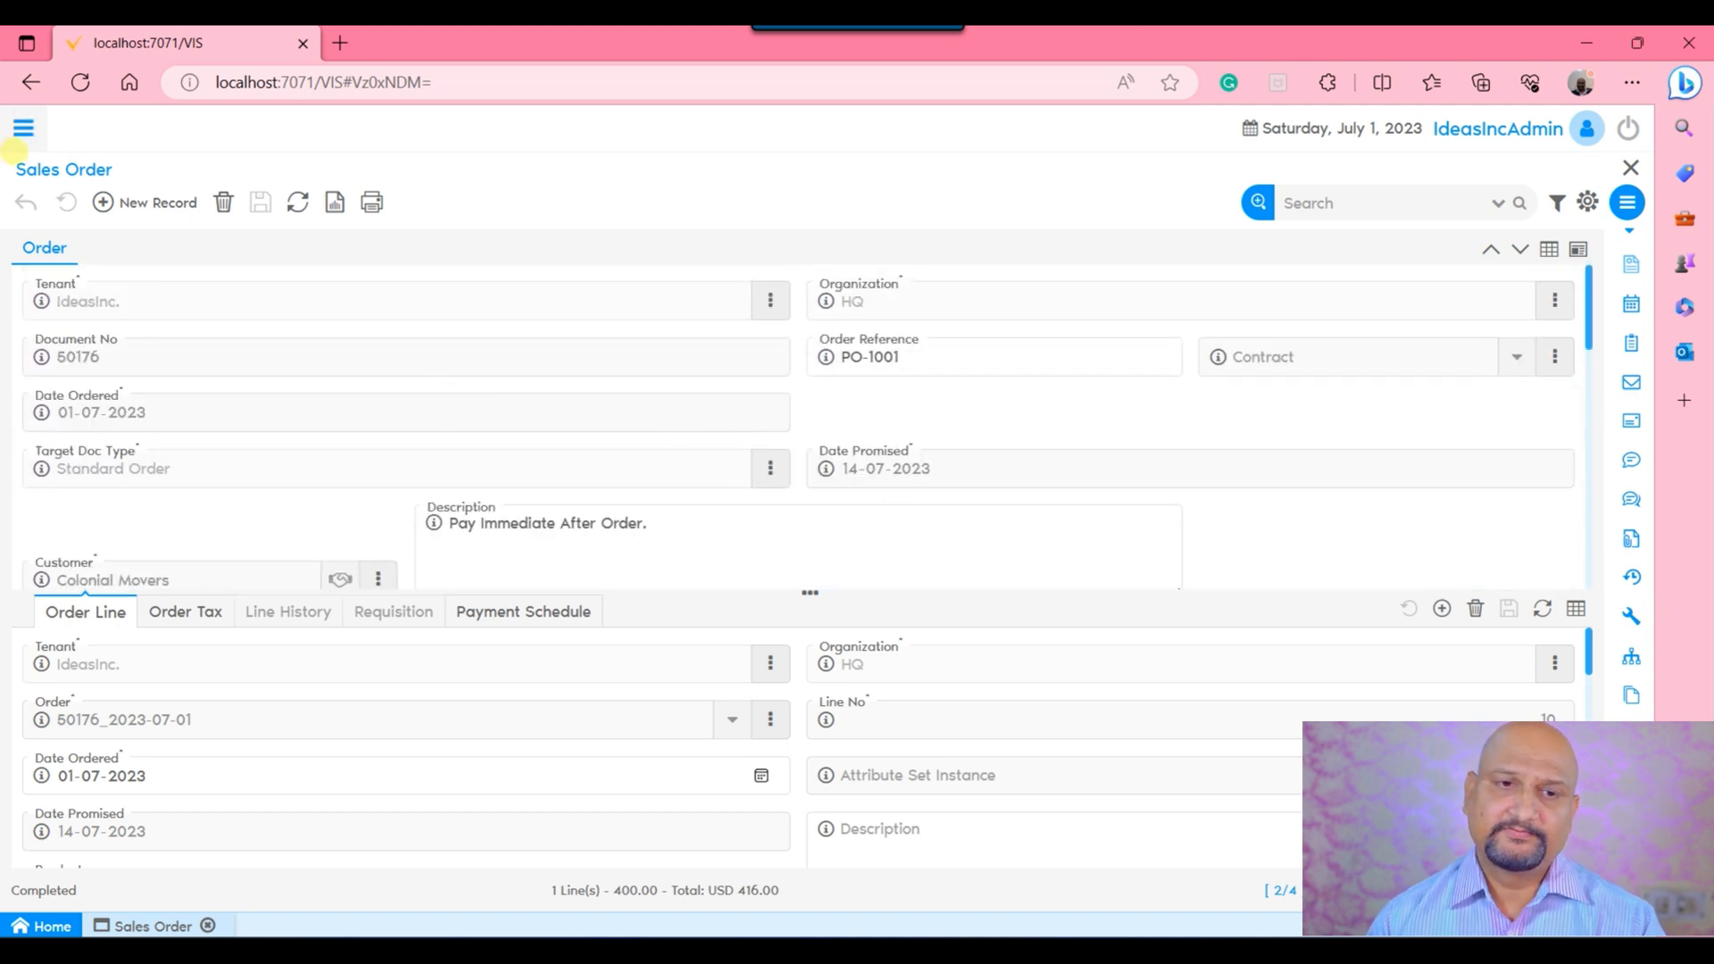
left_click(23, 128)
left_click(22, 127)
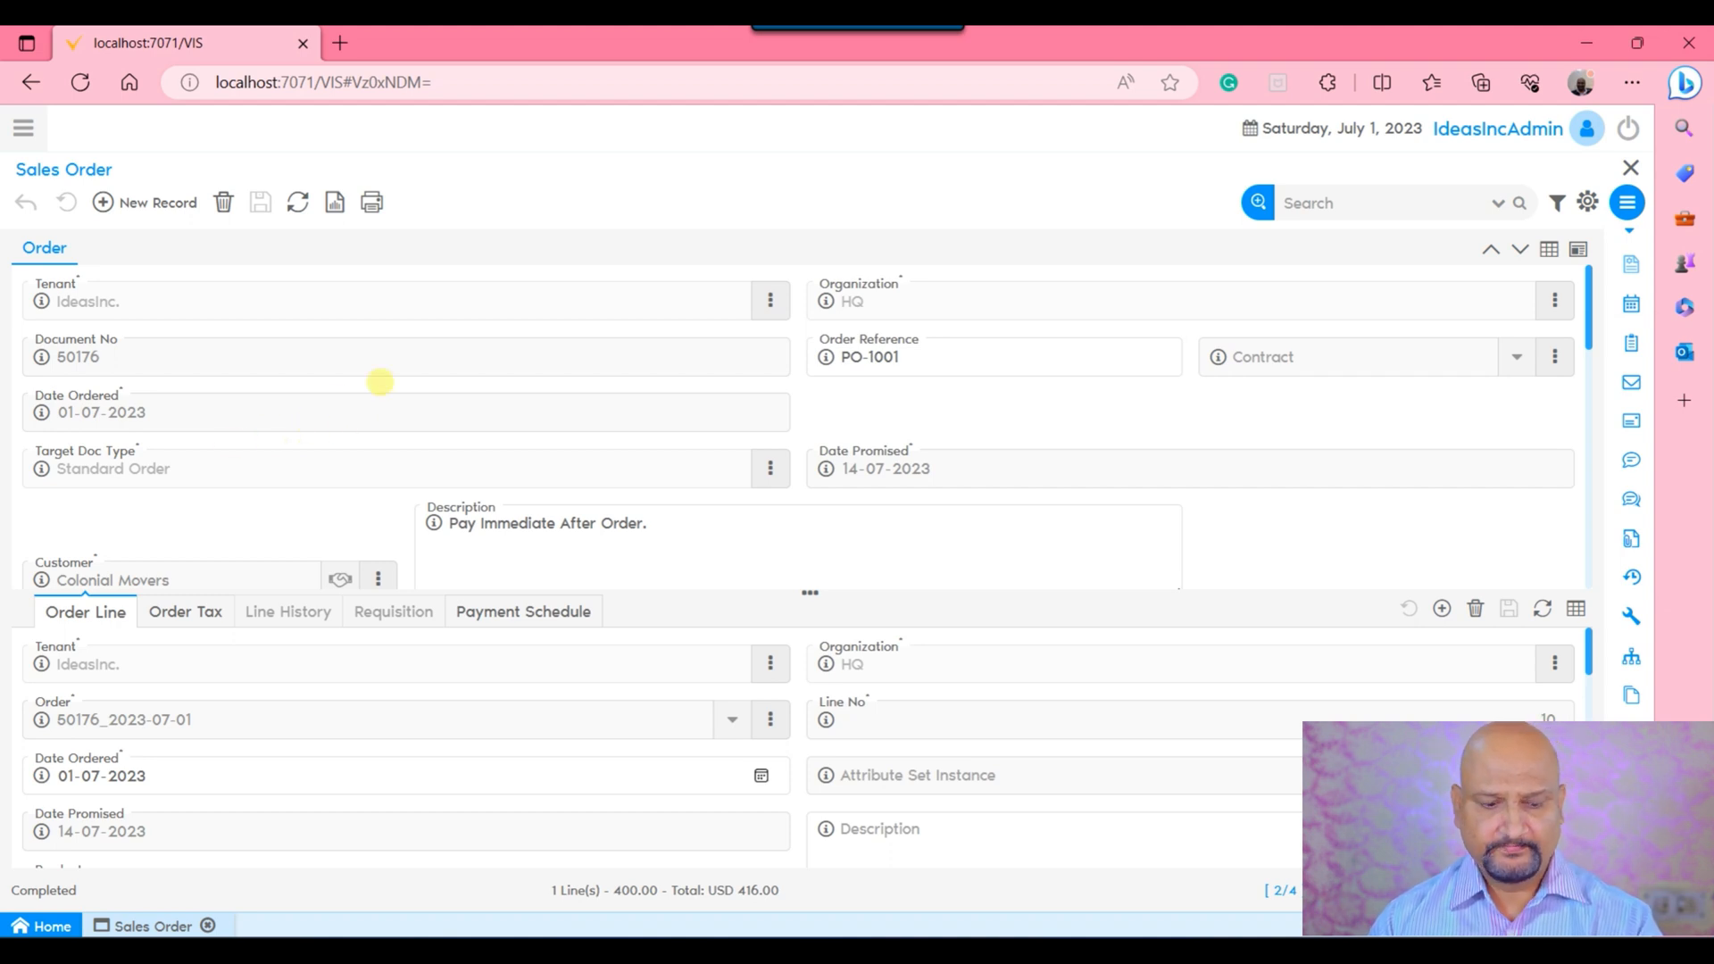
Search the application menu for "ship" and open the Shipment (Customer) window.
left_click(23, 128)
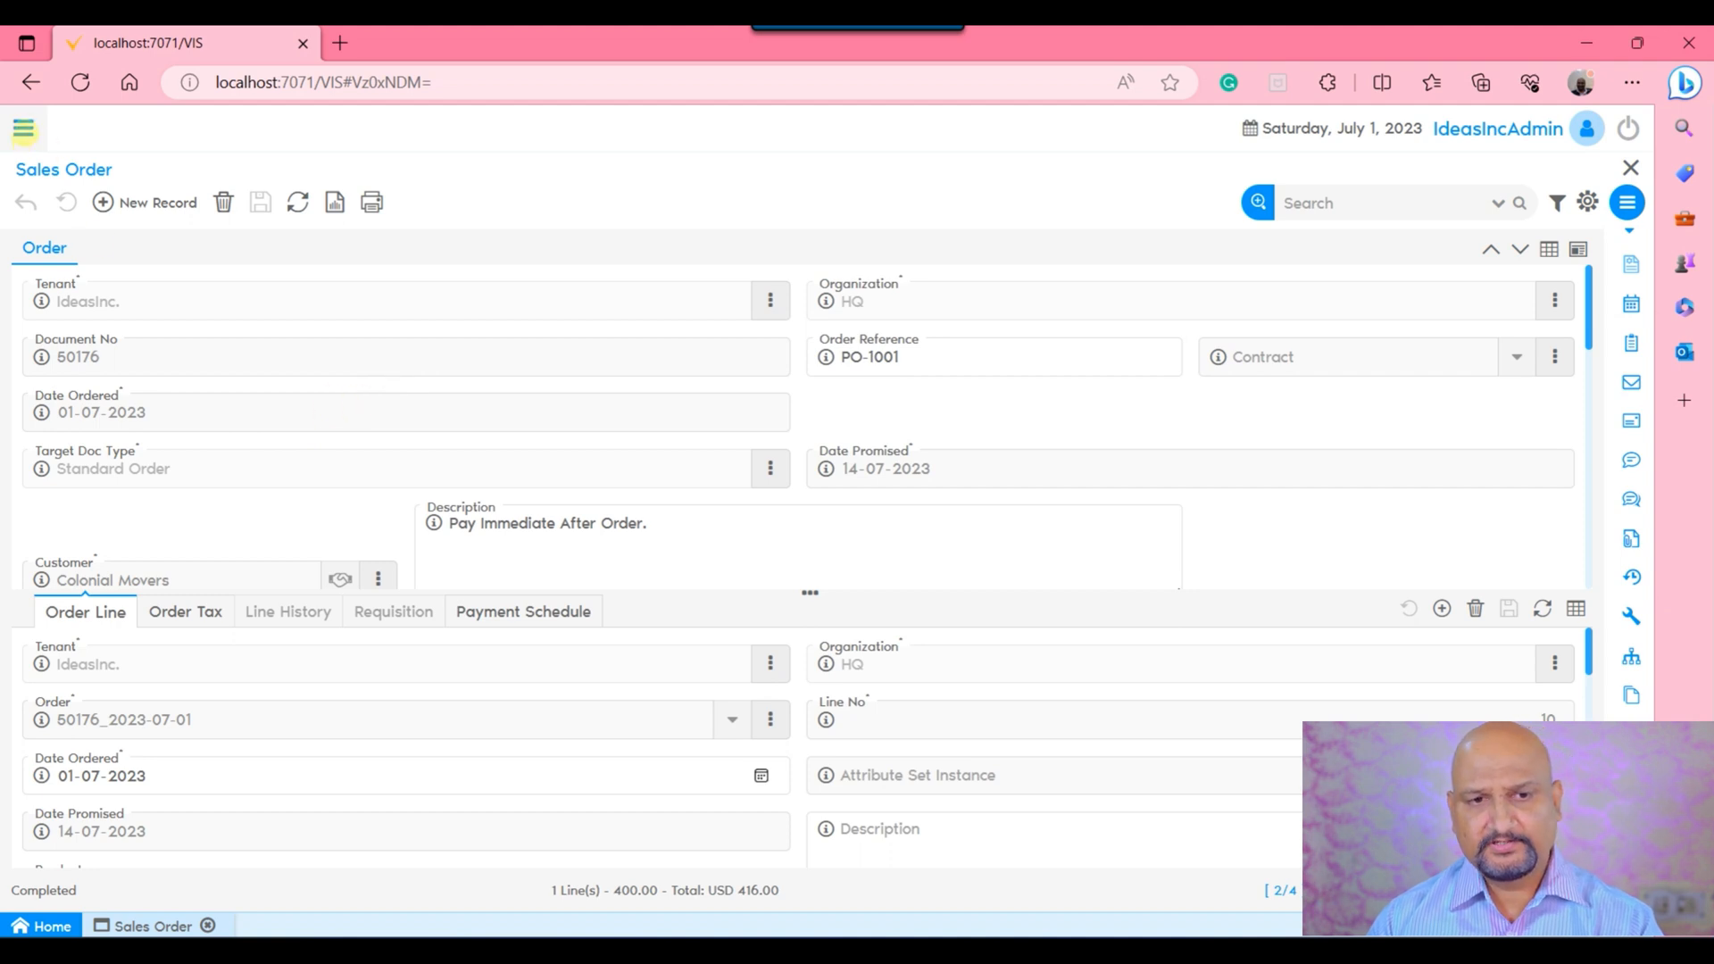
type("s")
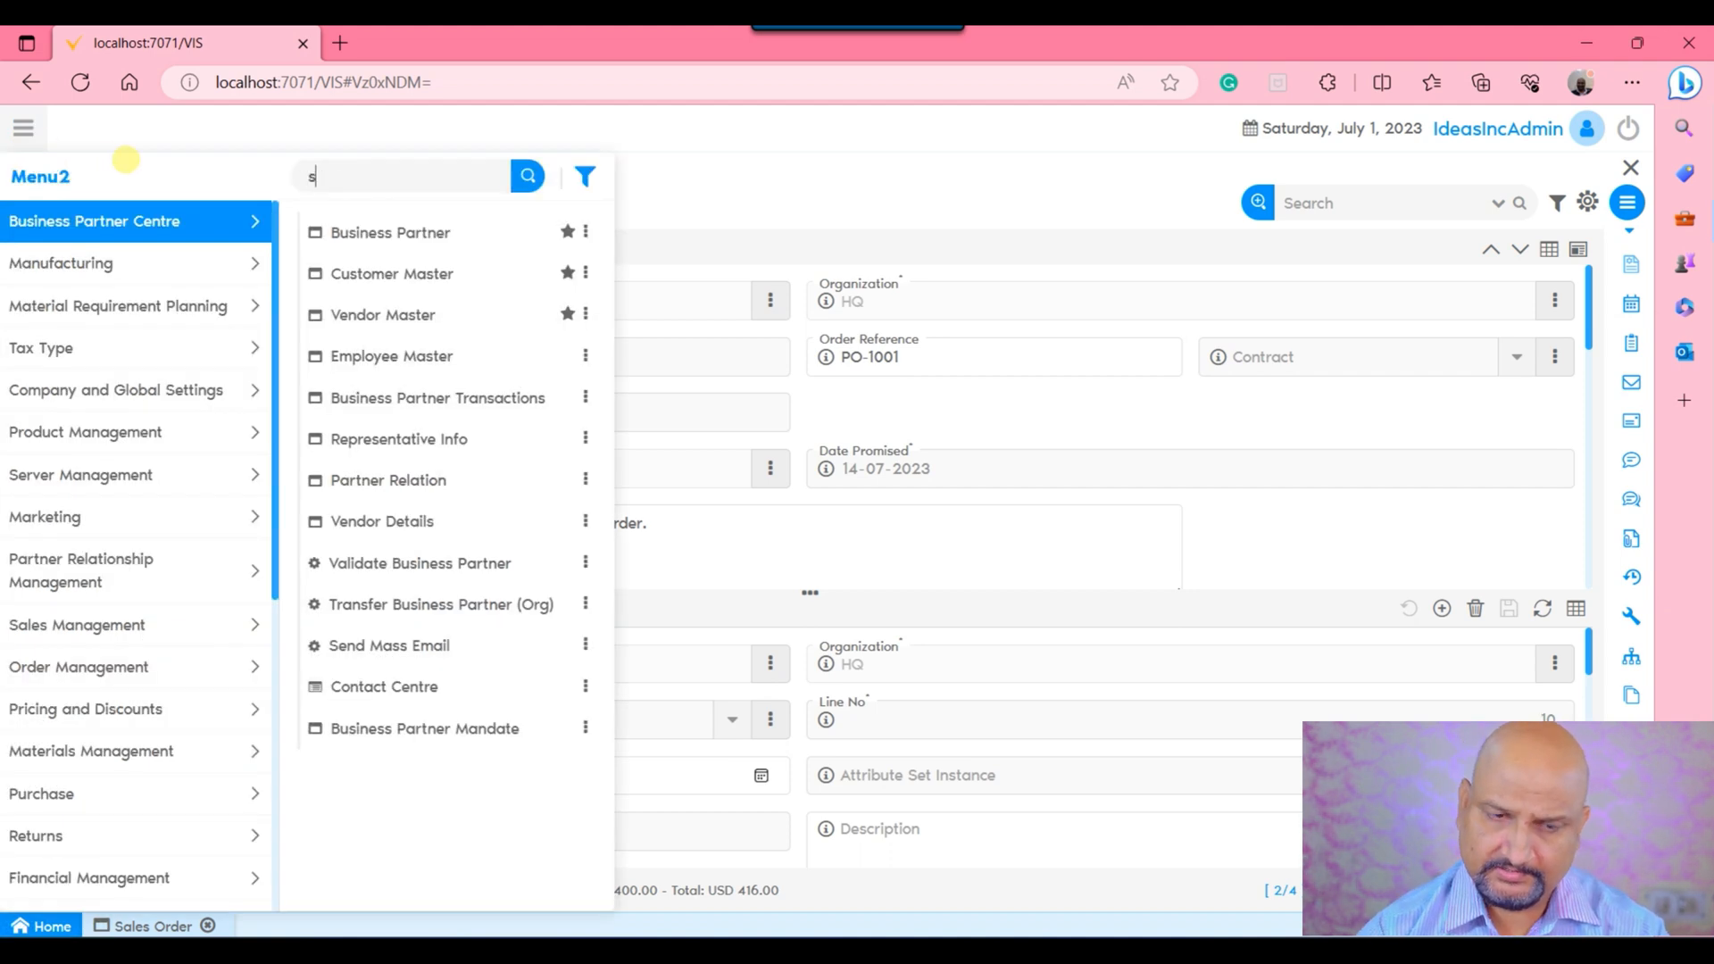
type("hip")
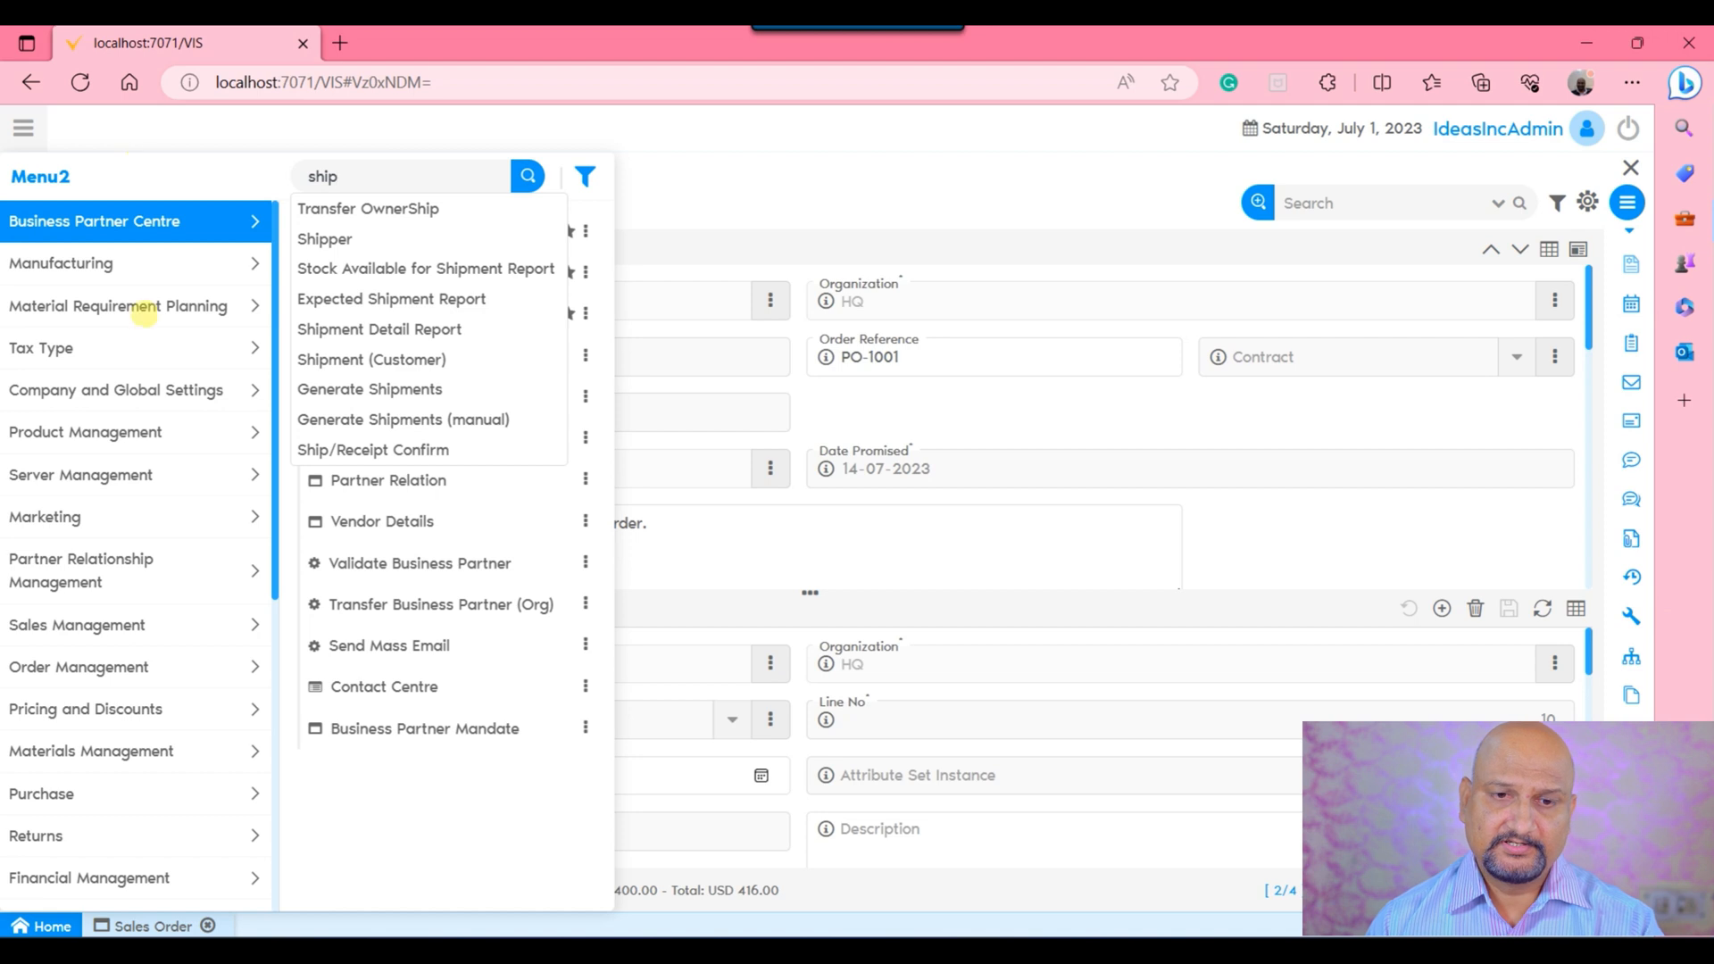
left_click(402, 355)
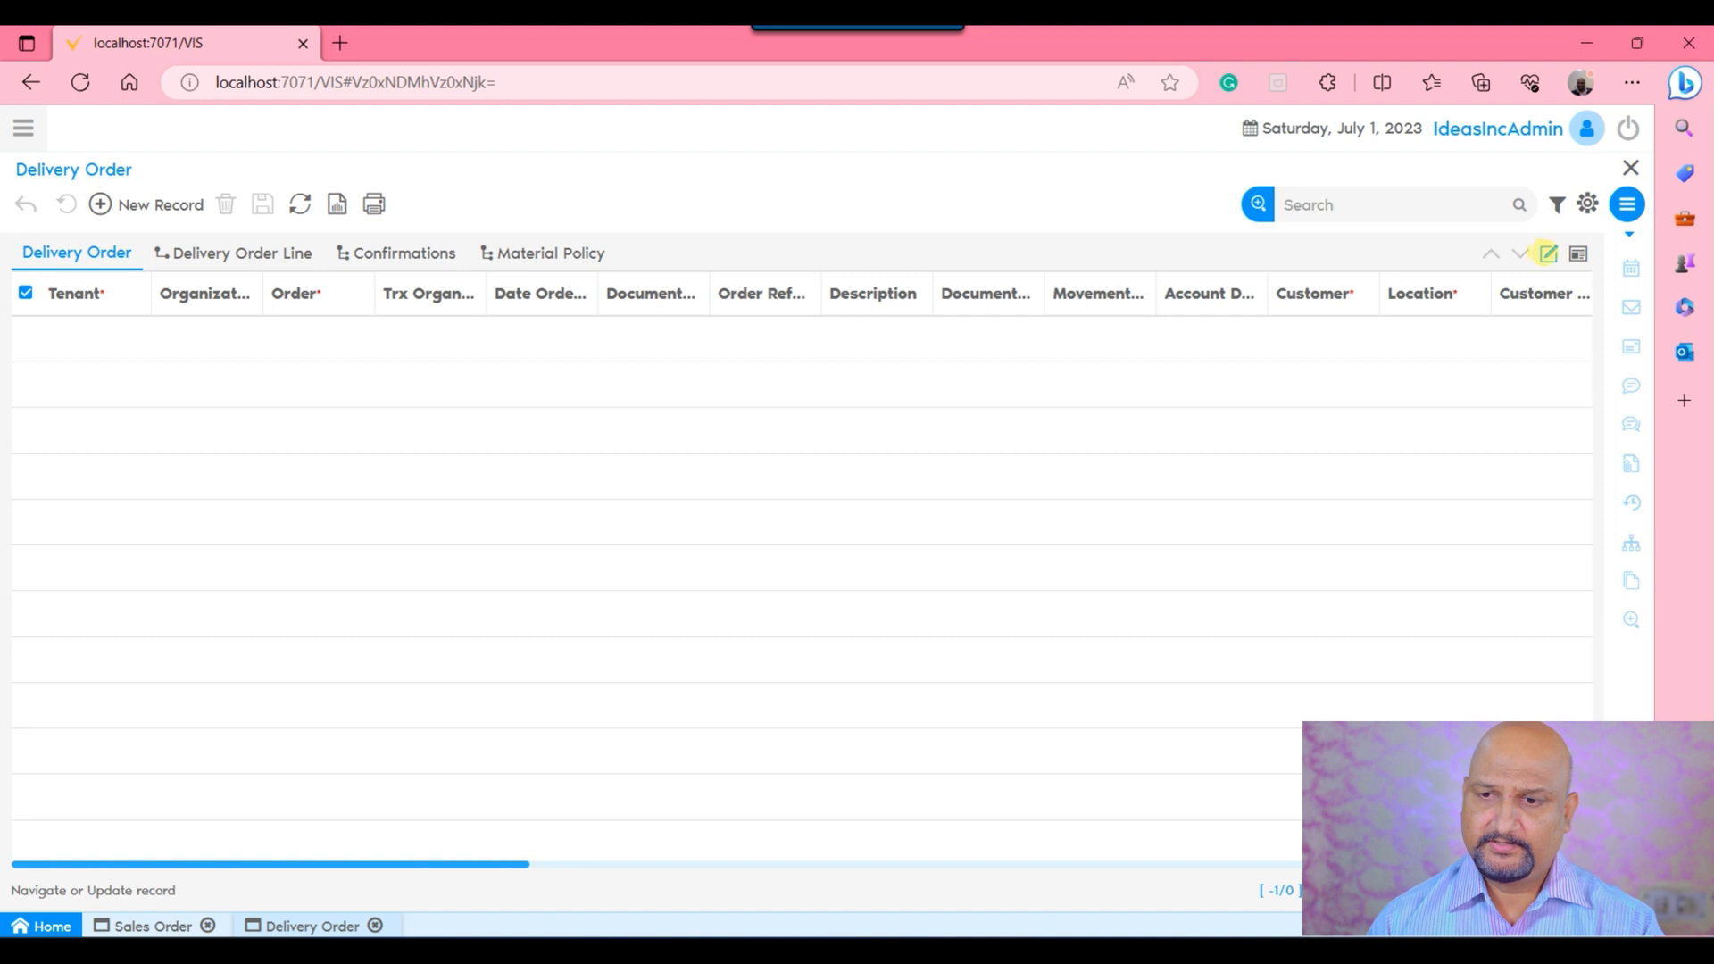
Start a new delivery order record in form view.
left_click(1547, 253)
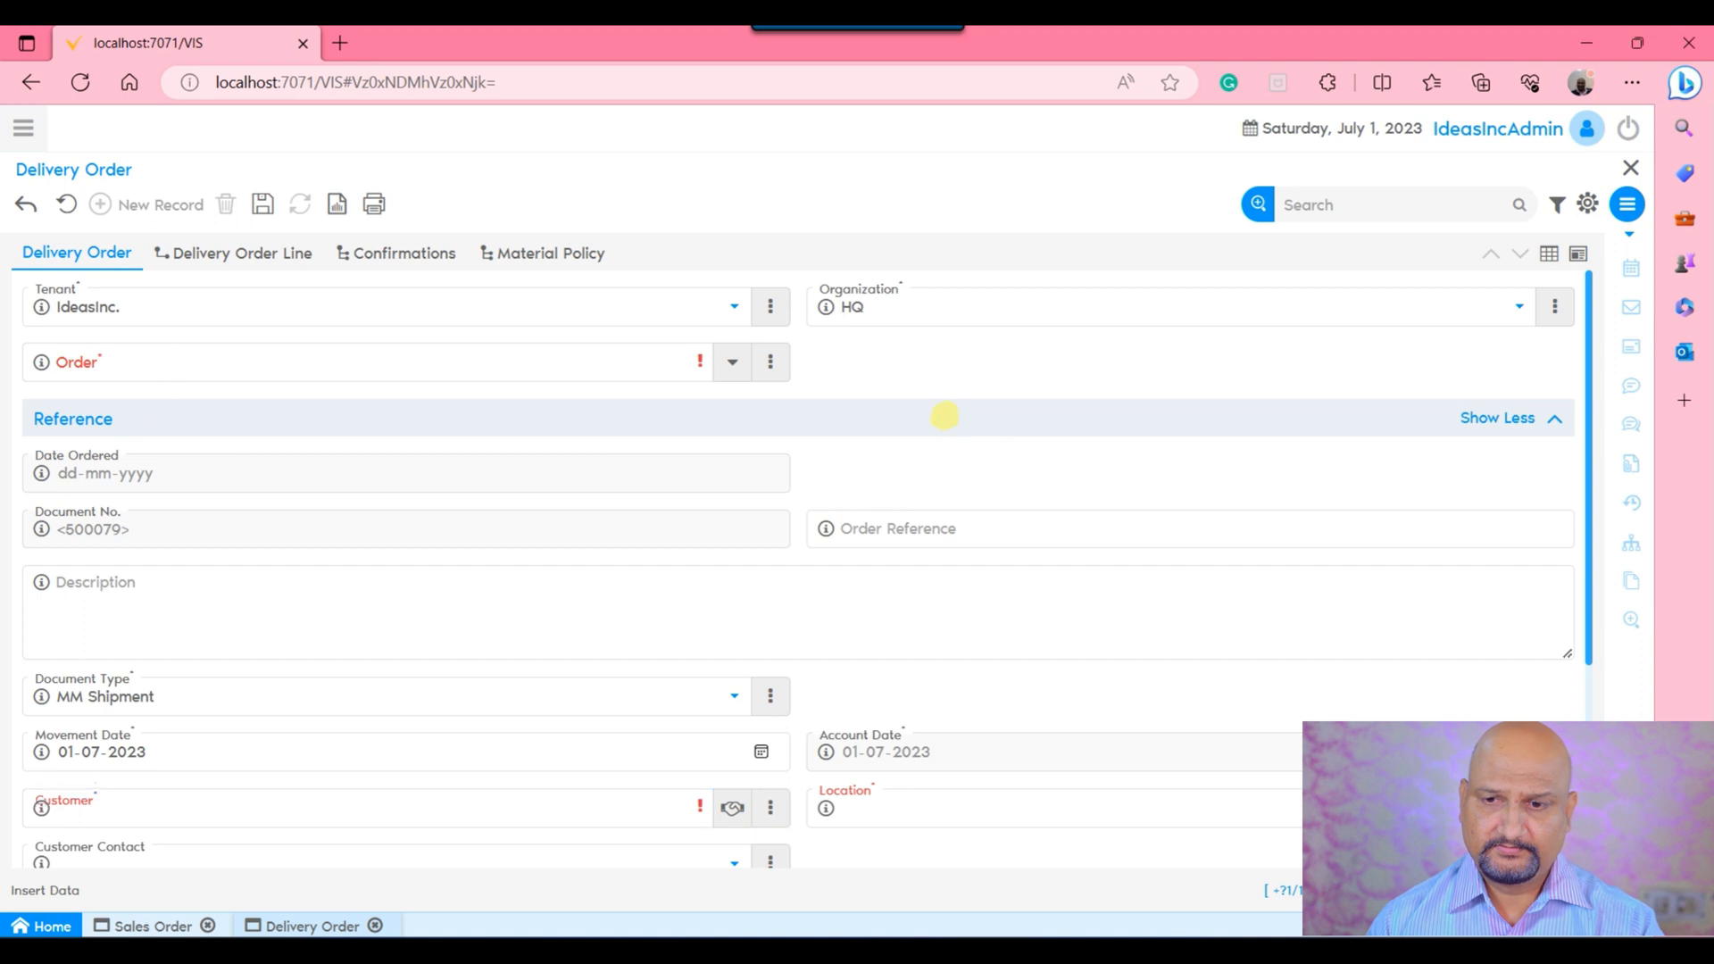
left_click(982, 417)
left_click(989, 402)
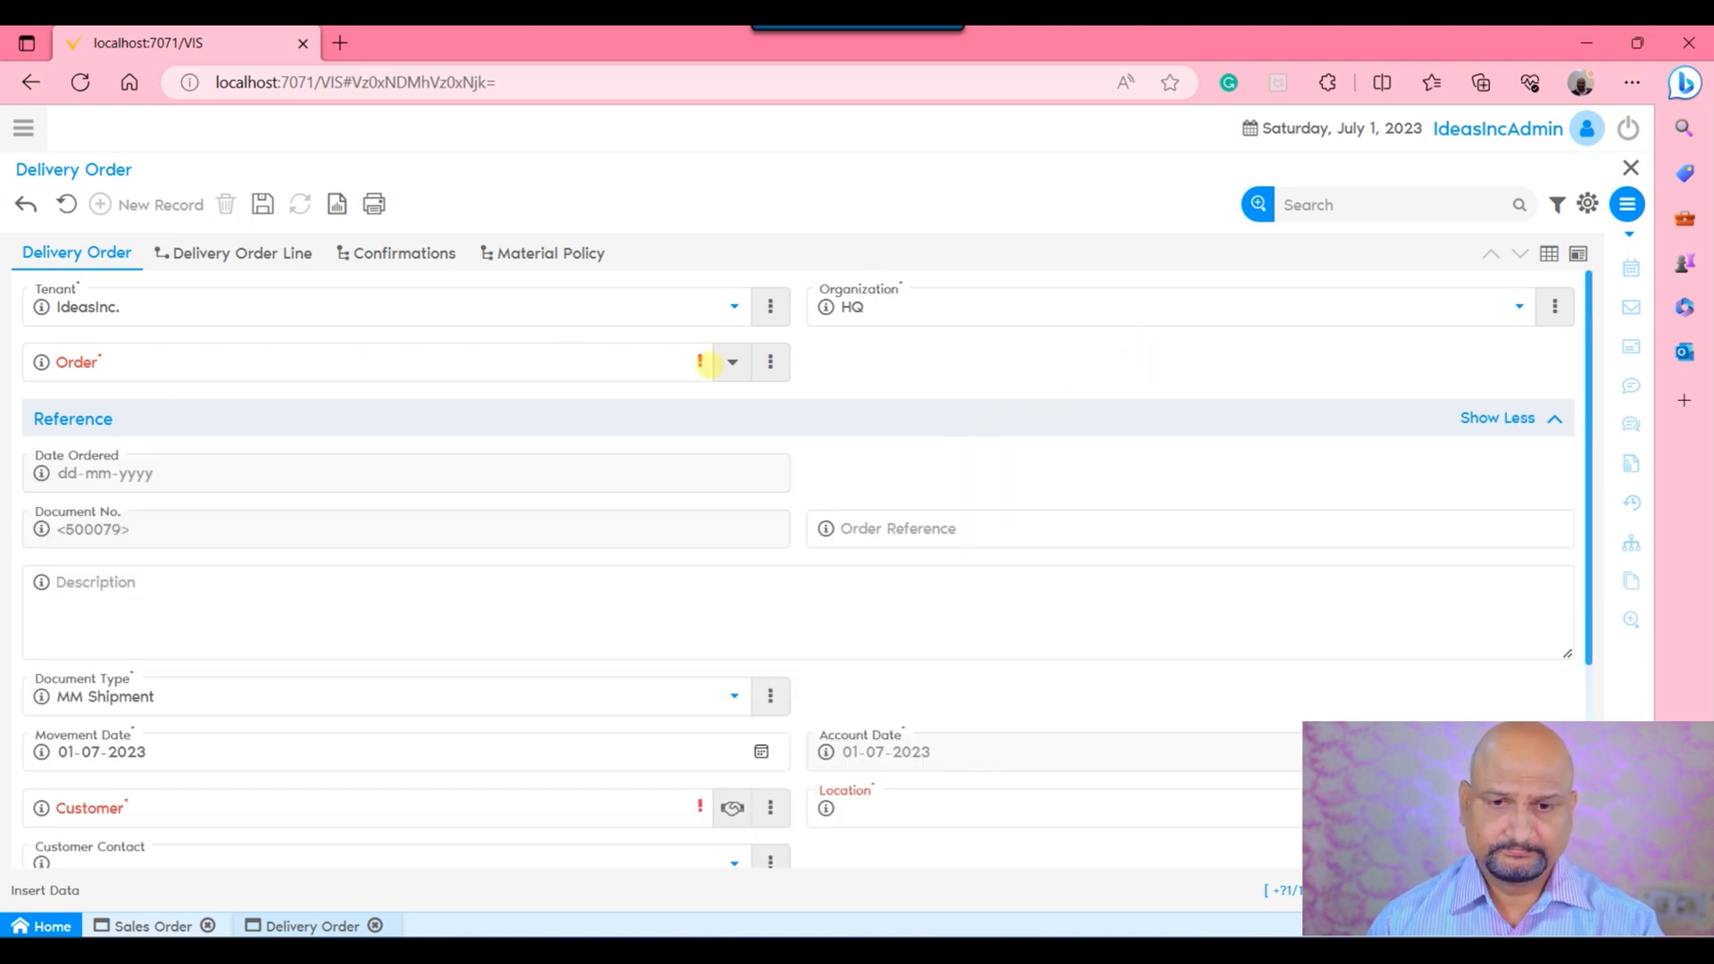
Select the Colonial Movers sales order as the delivery order's source order and dismiss the credit limit note.
left_click(732, 361)
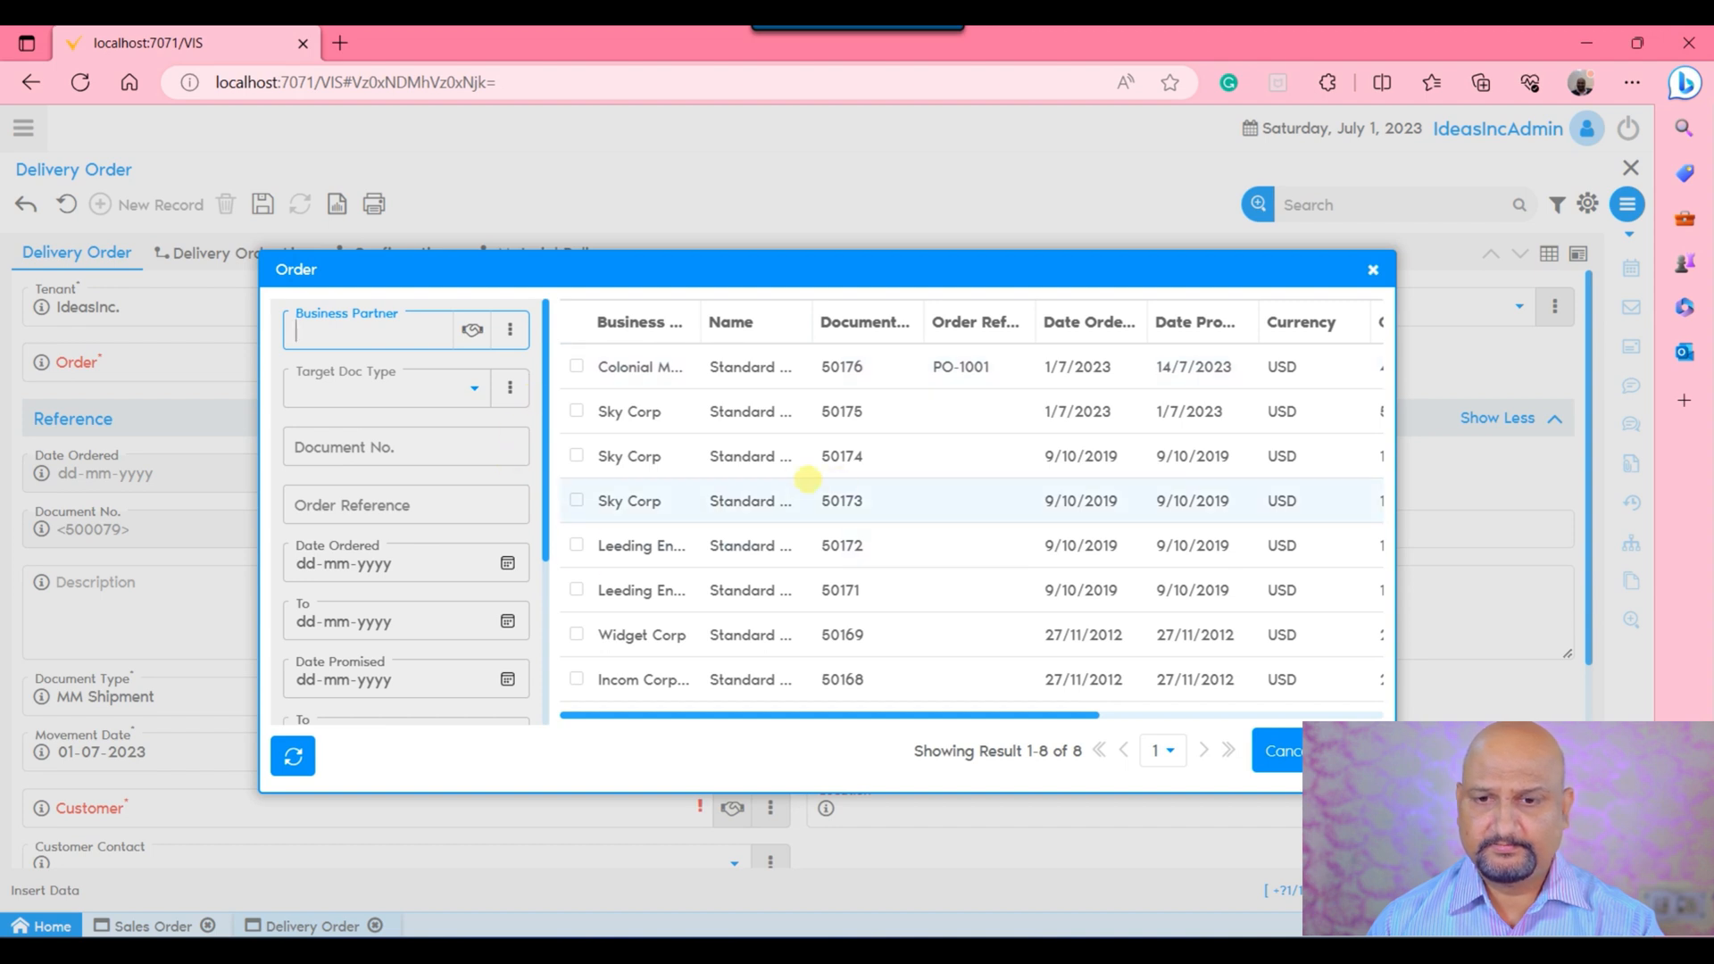
left_click(994, 363)
left_click(994, 363)
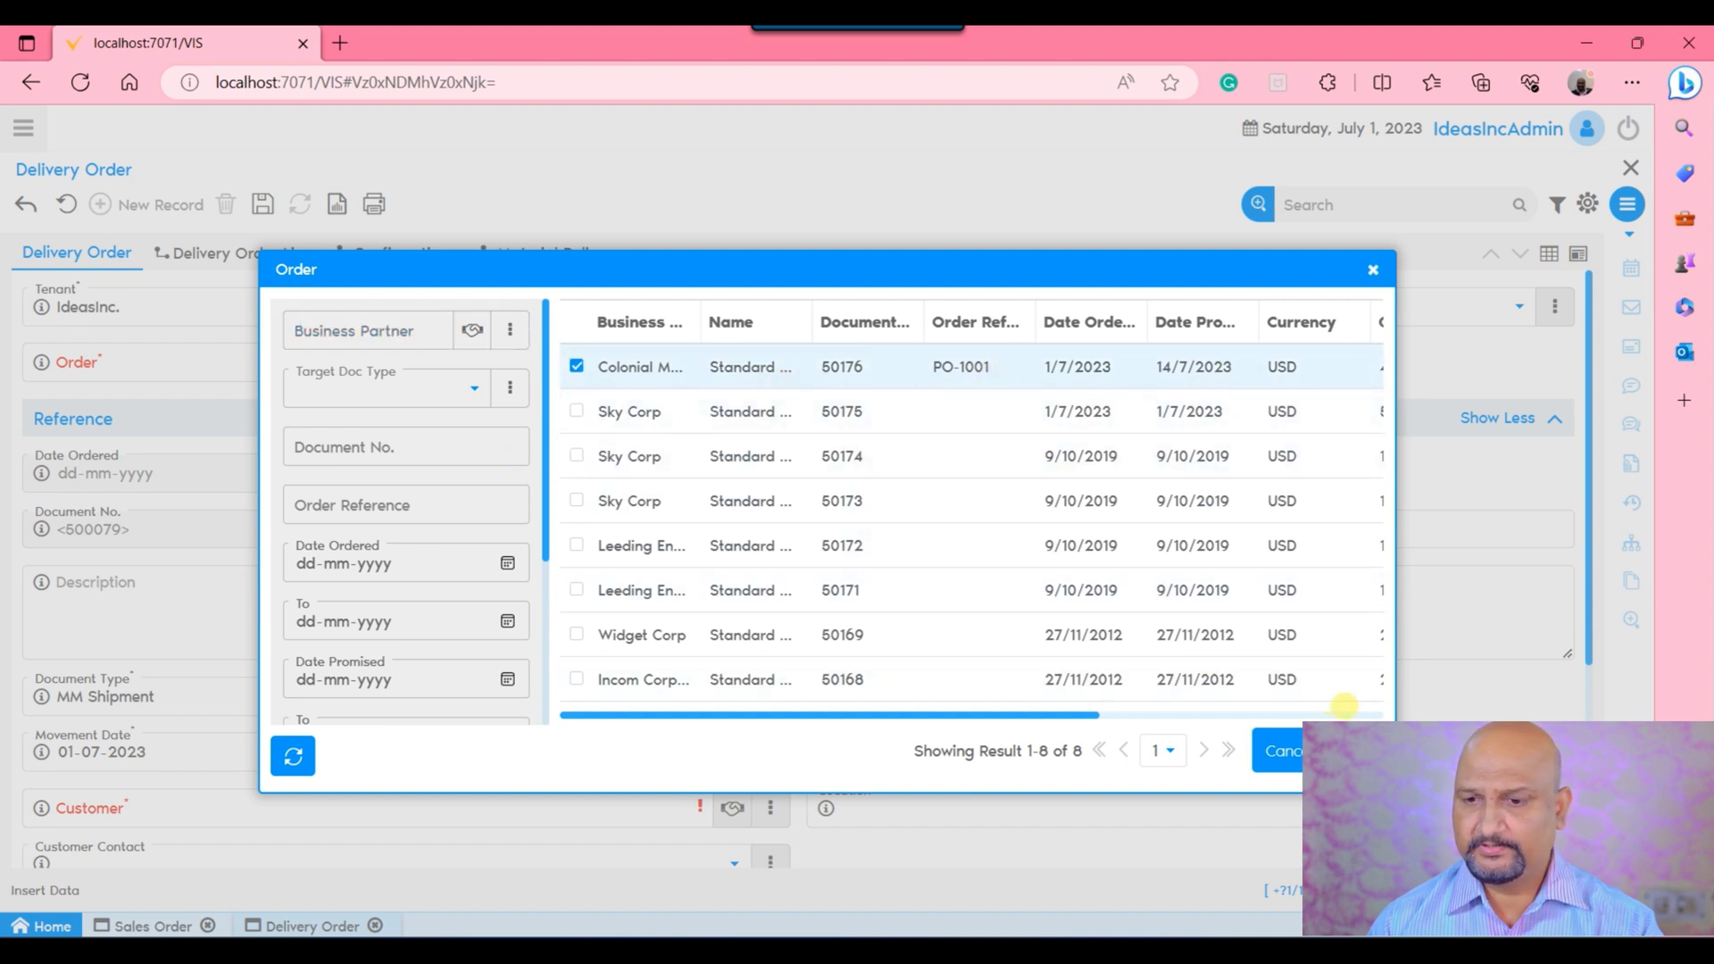
left_click(1358, 751)
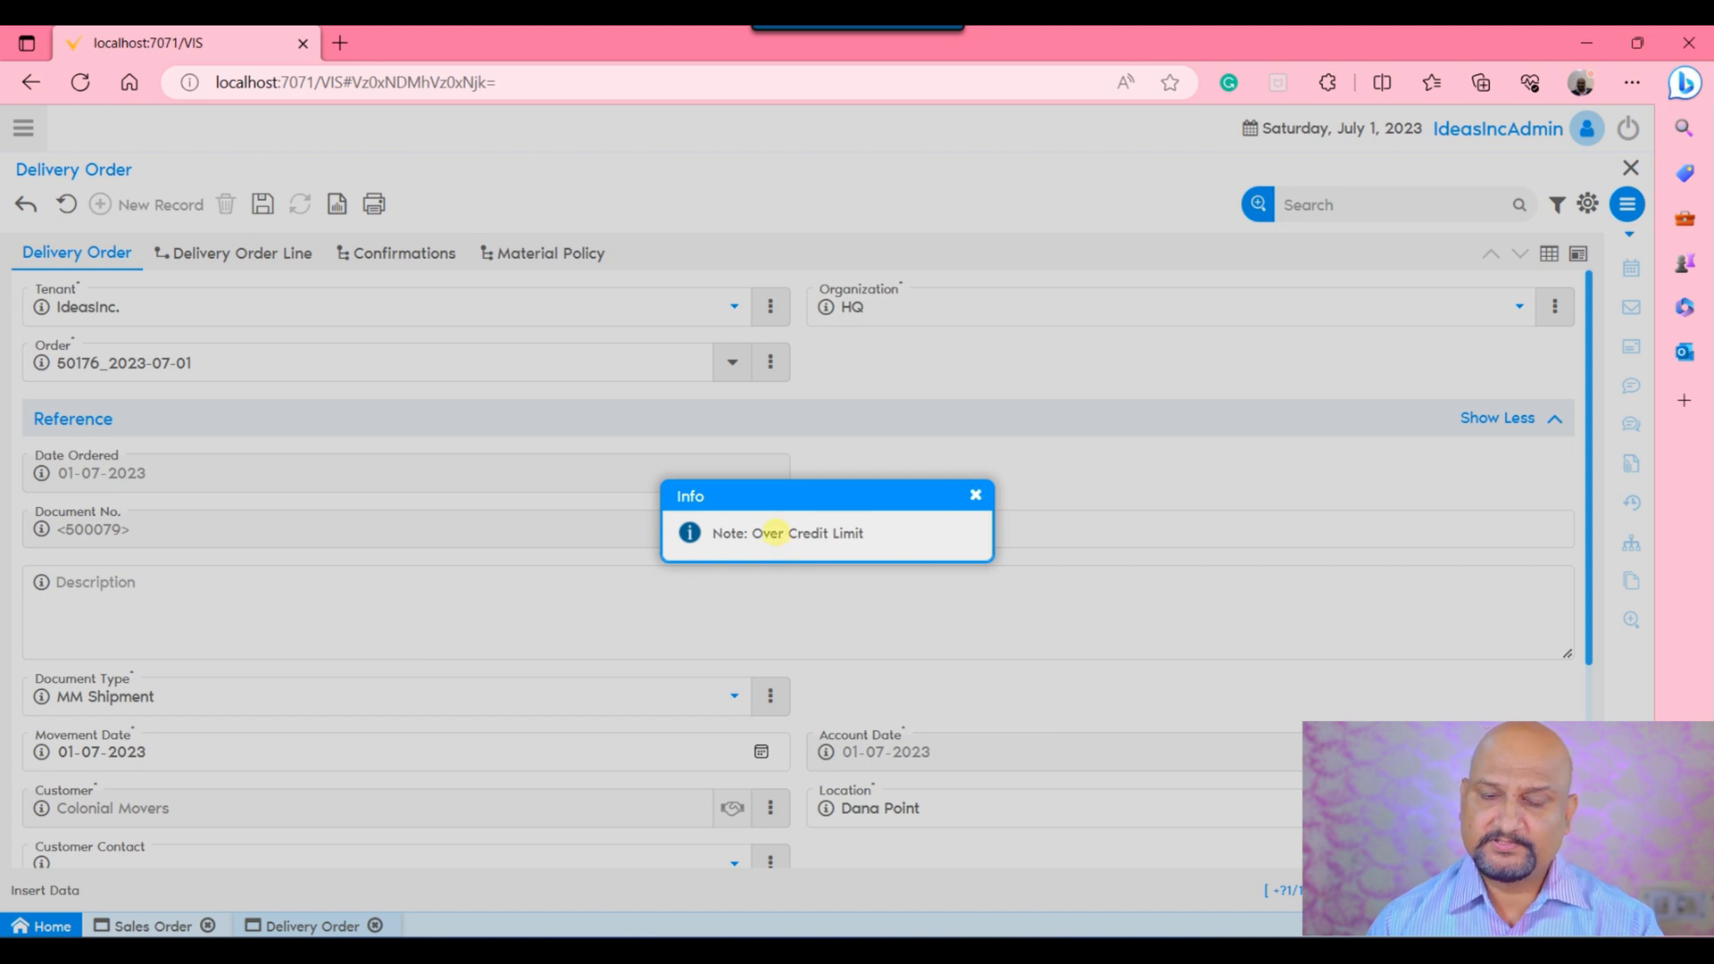
left_click(975, 495)
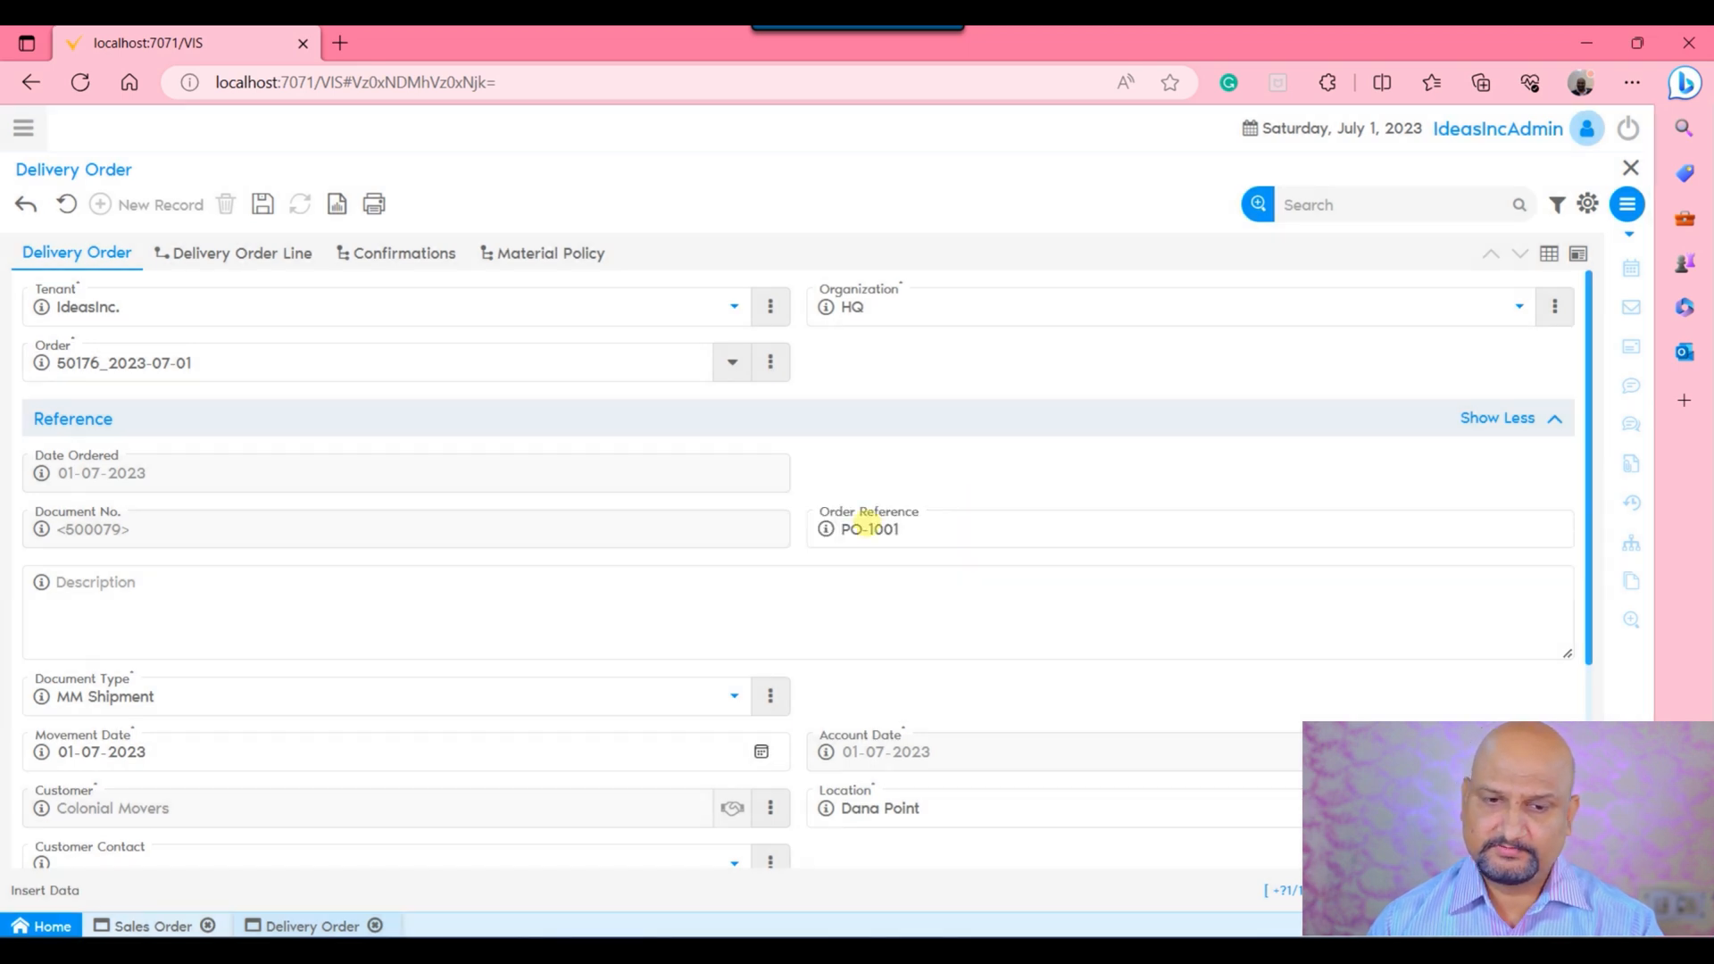
Review the delivery order's reference and shipment details and save the header record.
scroll(541, 604, "down", 3)
left_click(630, 617)
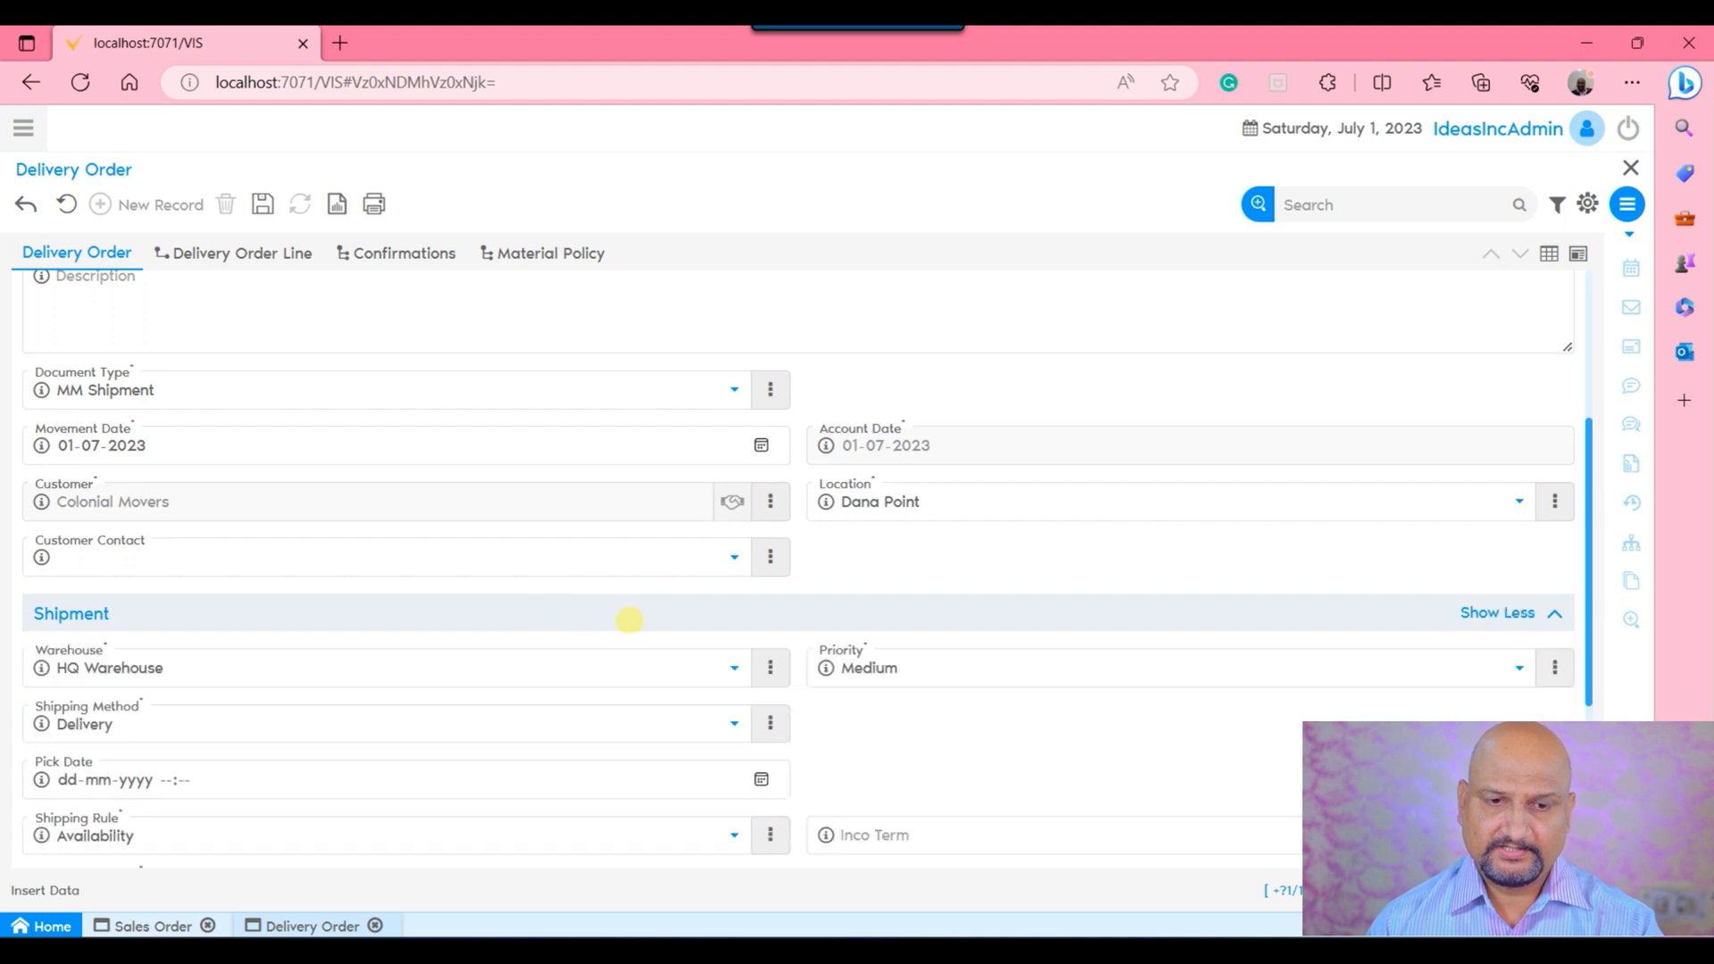
scroll(822, 618, "down", 3)
left_click(738, 672)
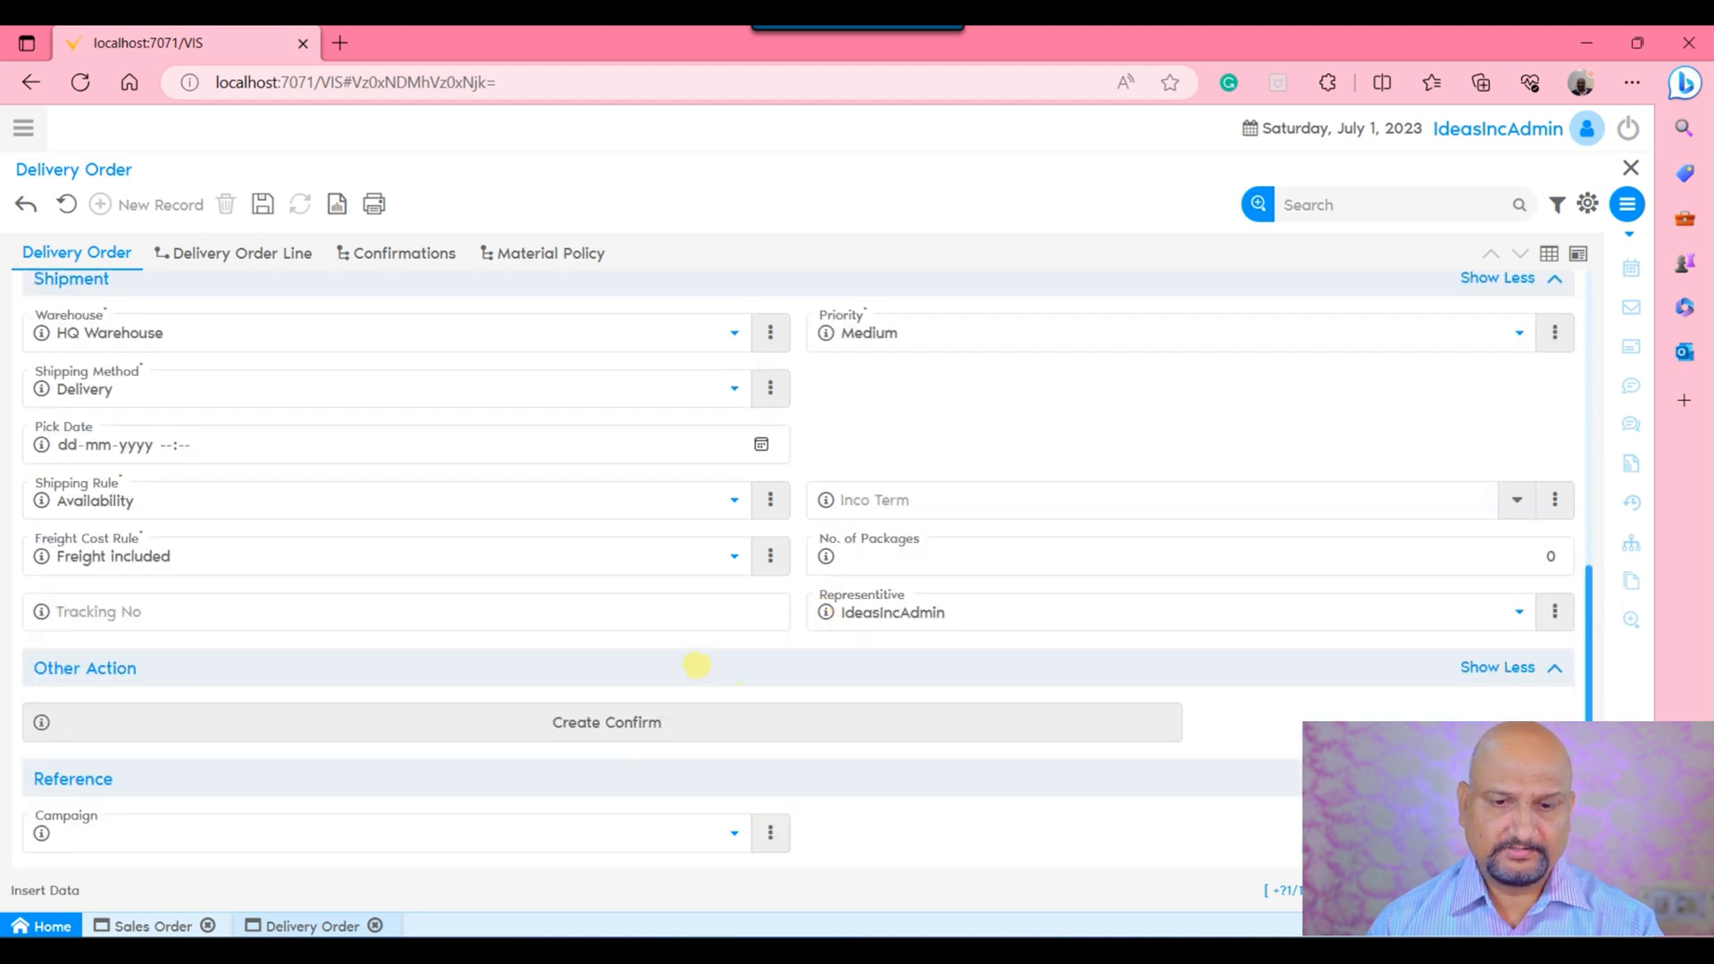
scroll(697, 662, "down", 1)
left_click(262, 204)
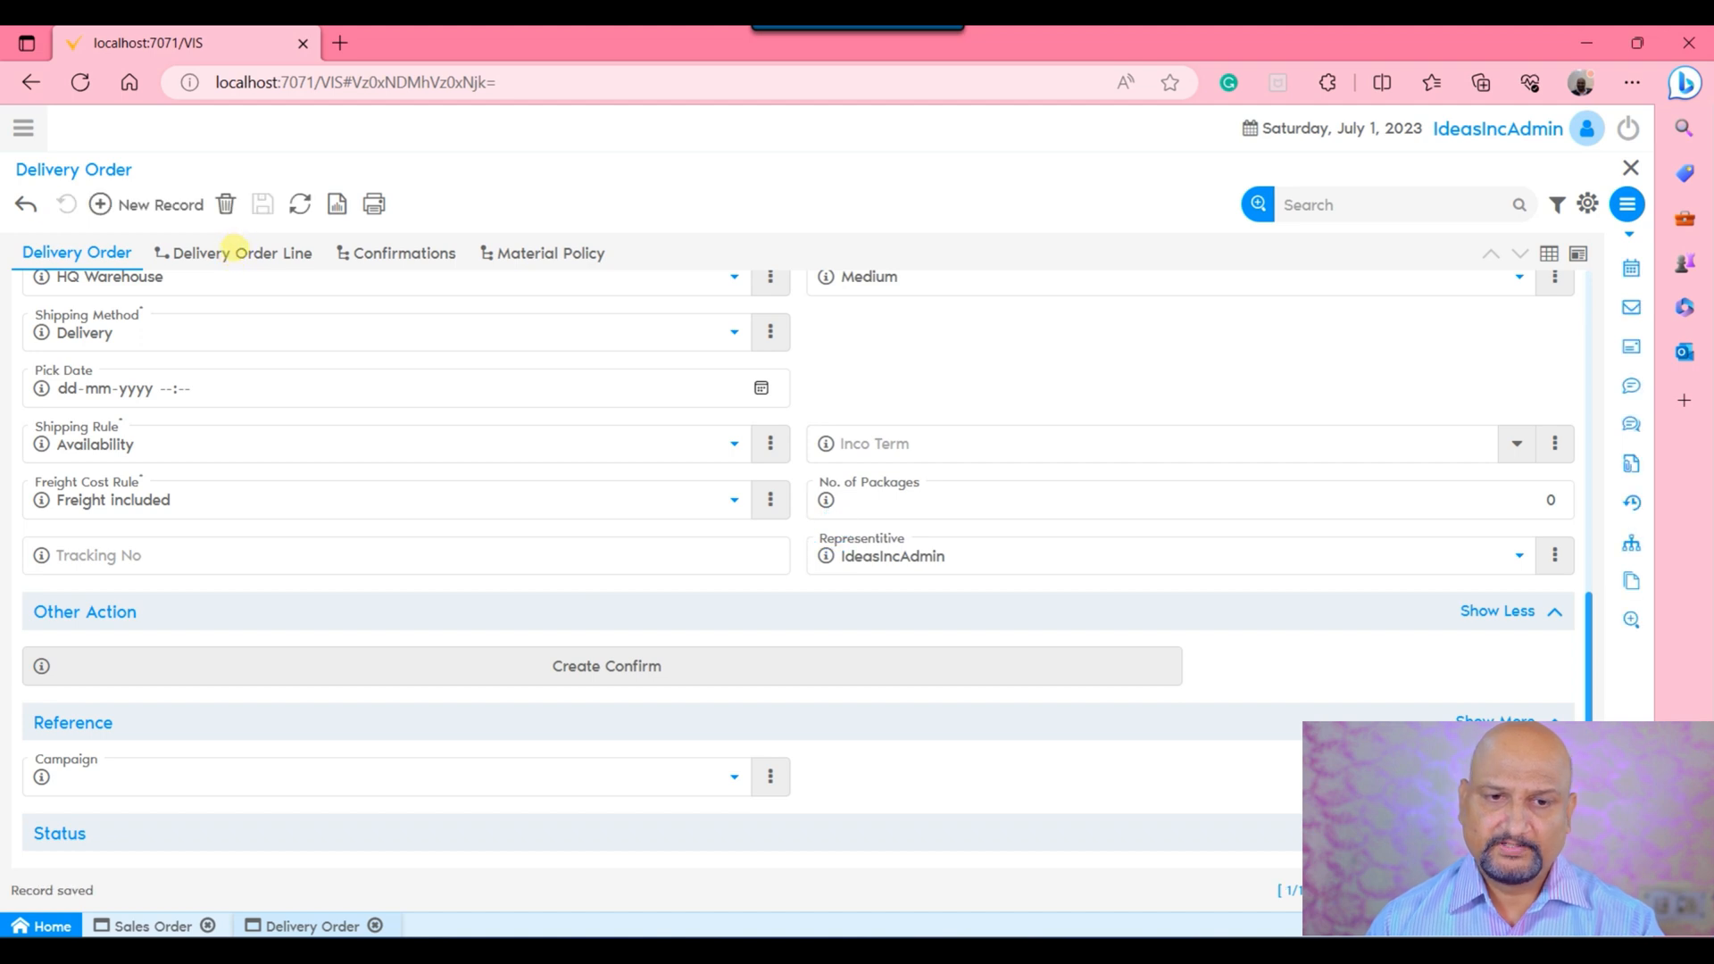
Add a new delivery order line in form view, choose the SC Connectors order line, and expand its Quantities section.
left_click(233, 250)
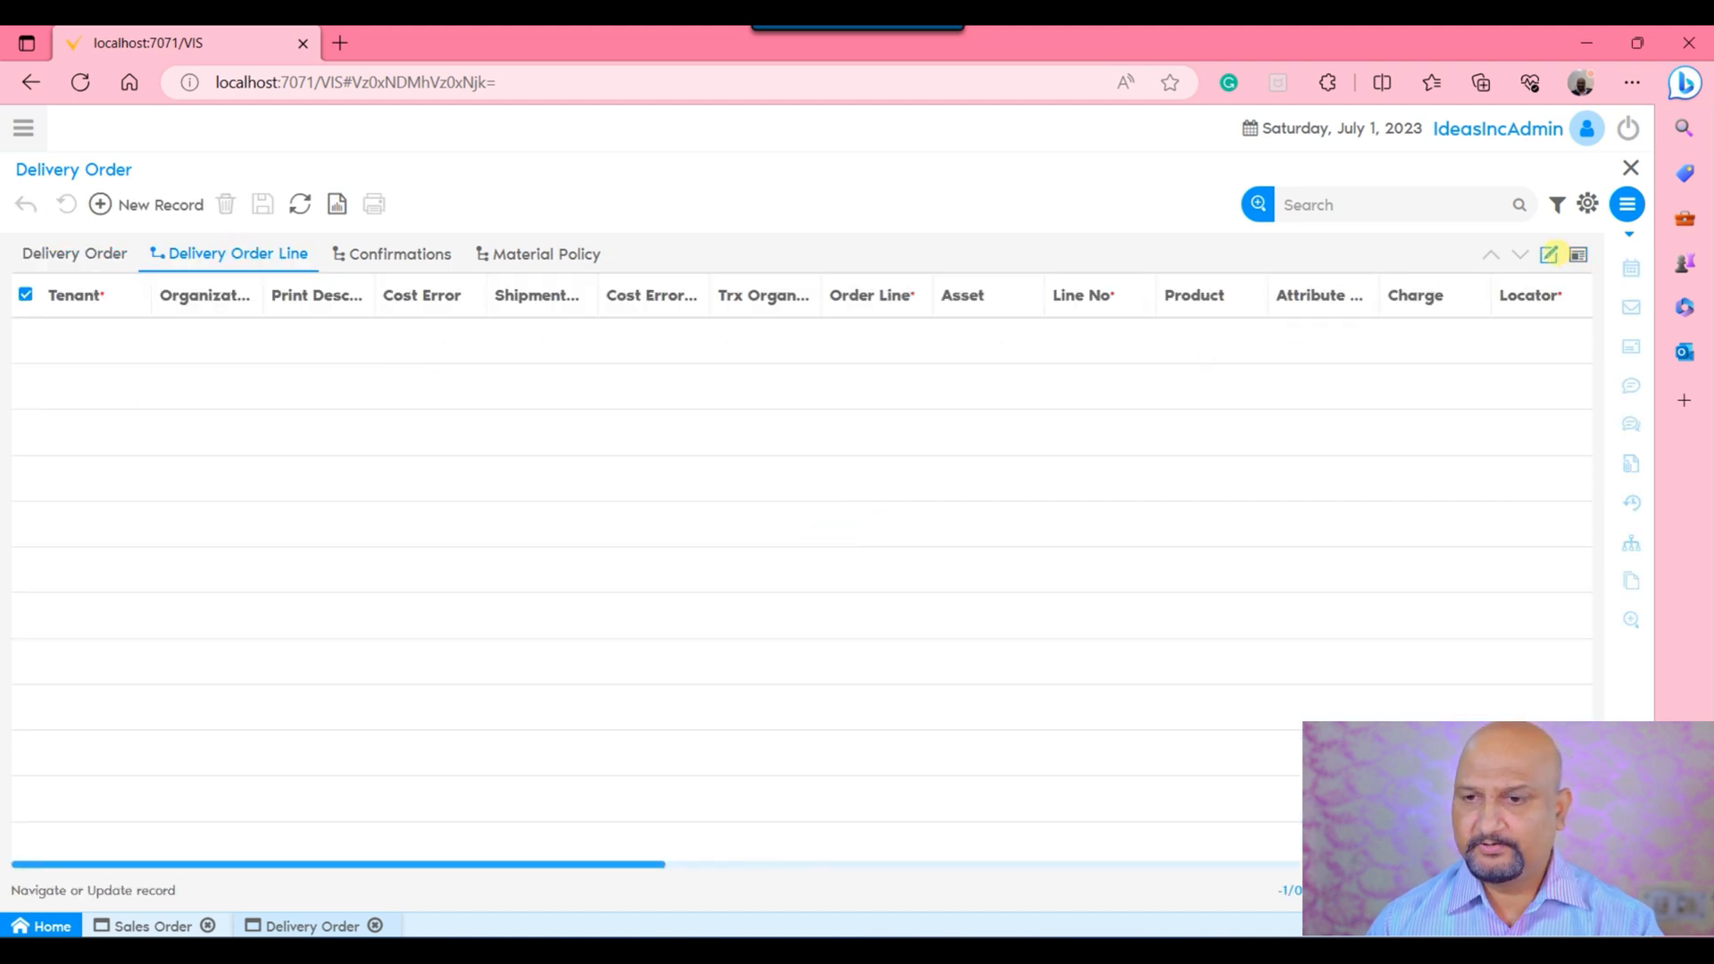
left_click(1549, 255)
left_click(181, 204)
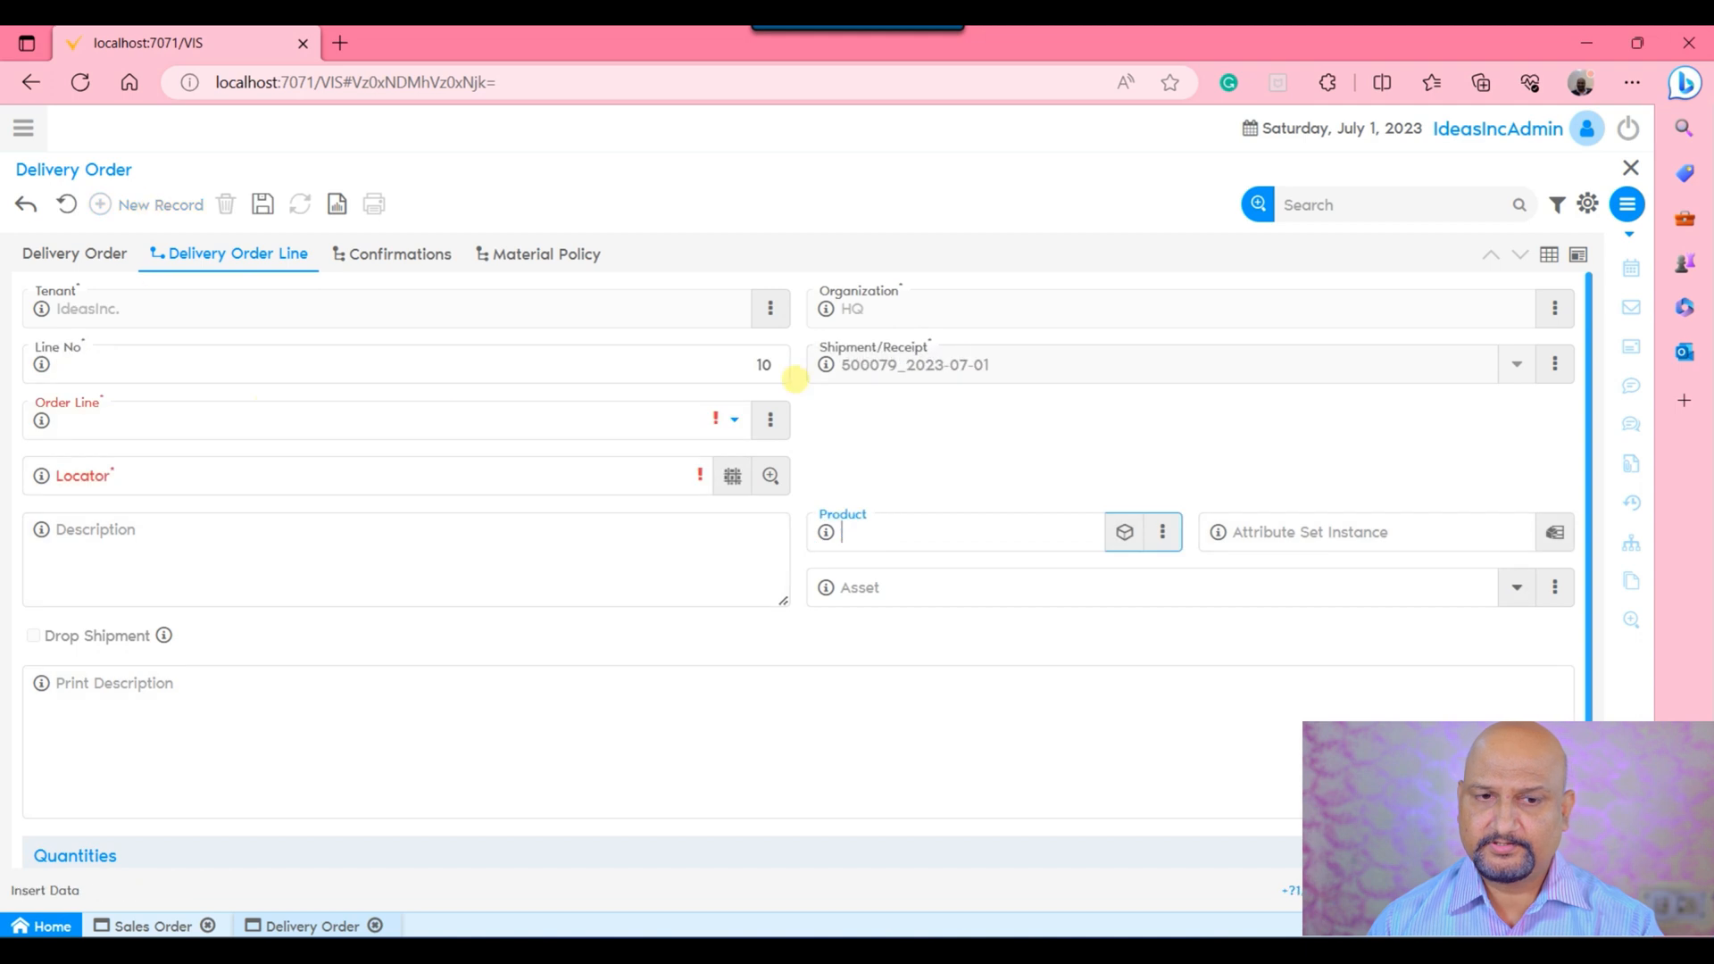
left_click(469, 422)
left_click(345, 458)
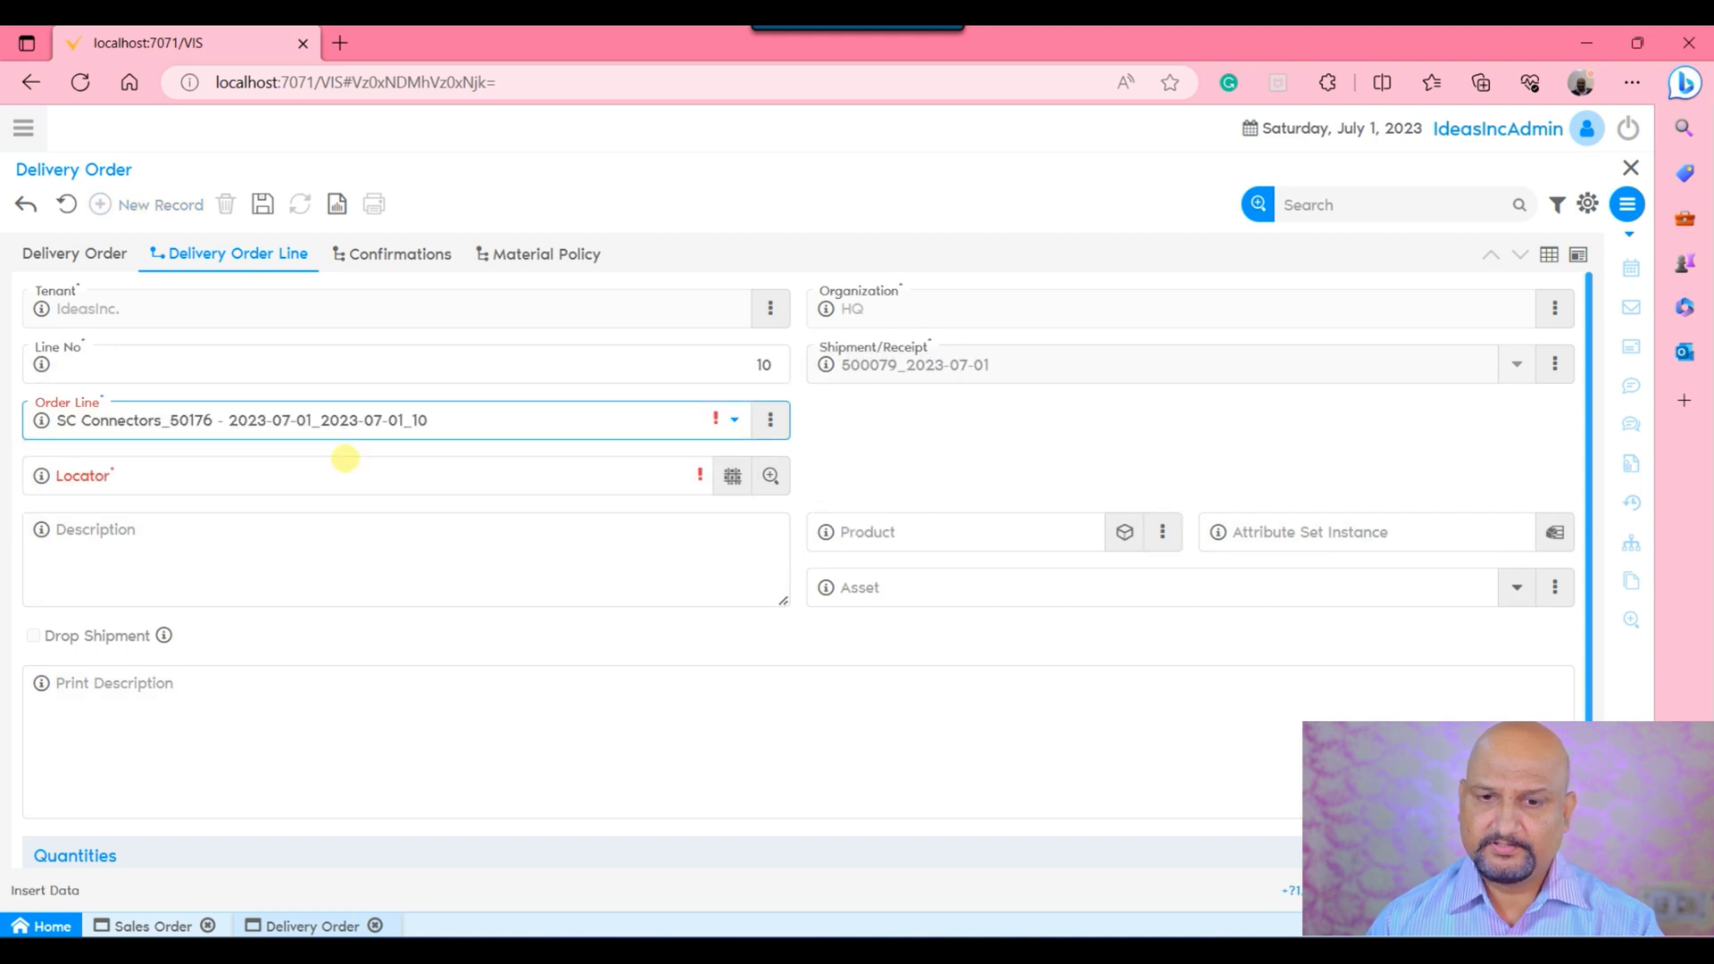
scroll(696, 580, "down", 1)
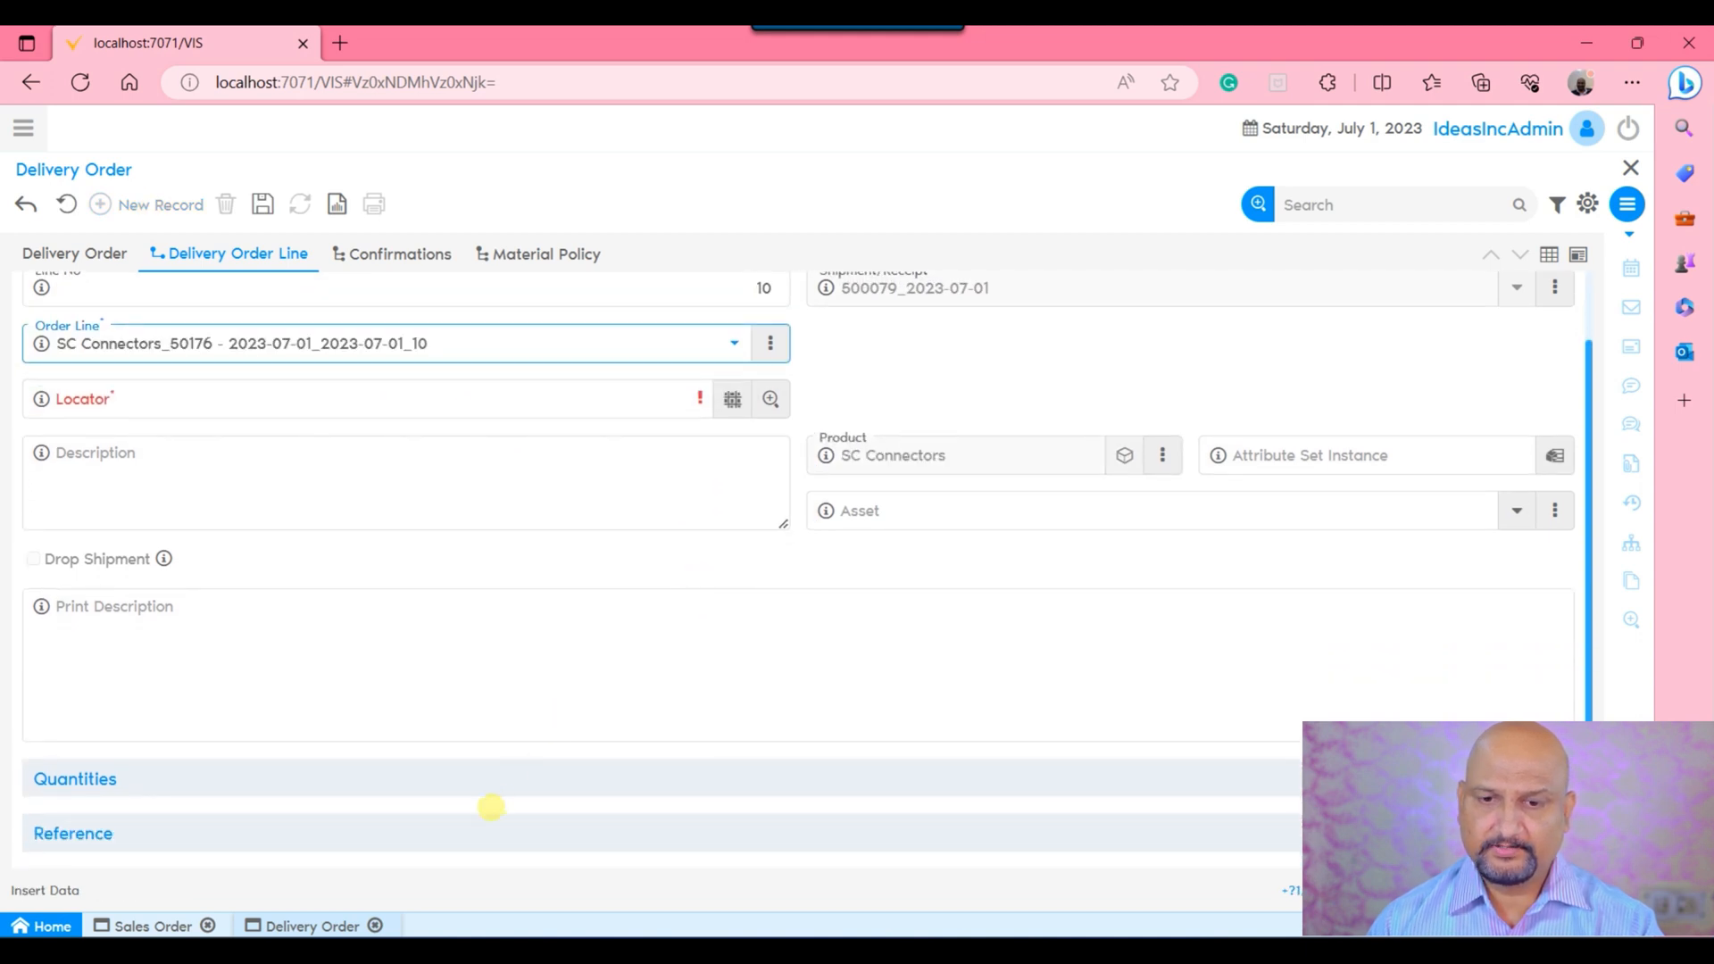
left_click(615, 784)
scroll(584, 803, "down", 2)
scroll(723, 563, "up", 3)
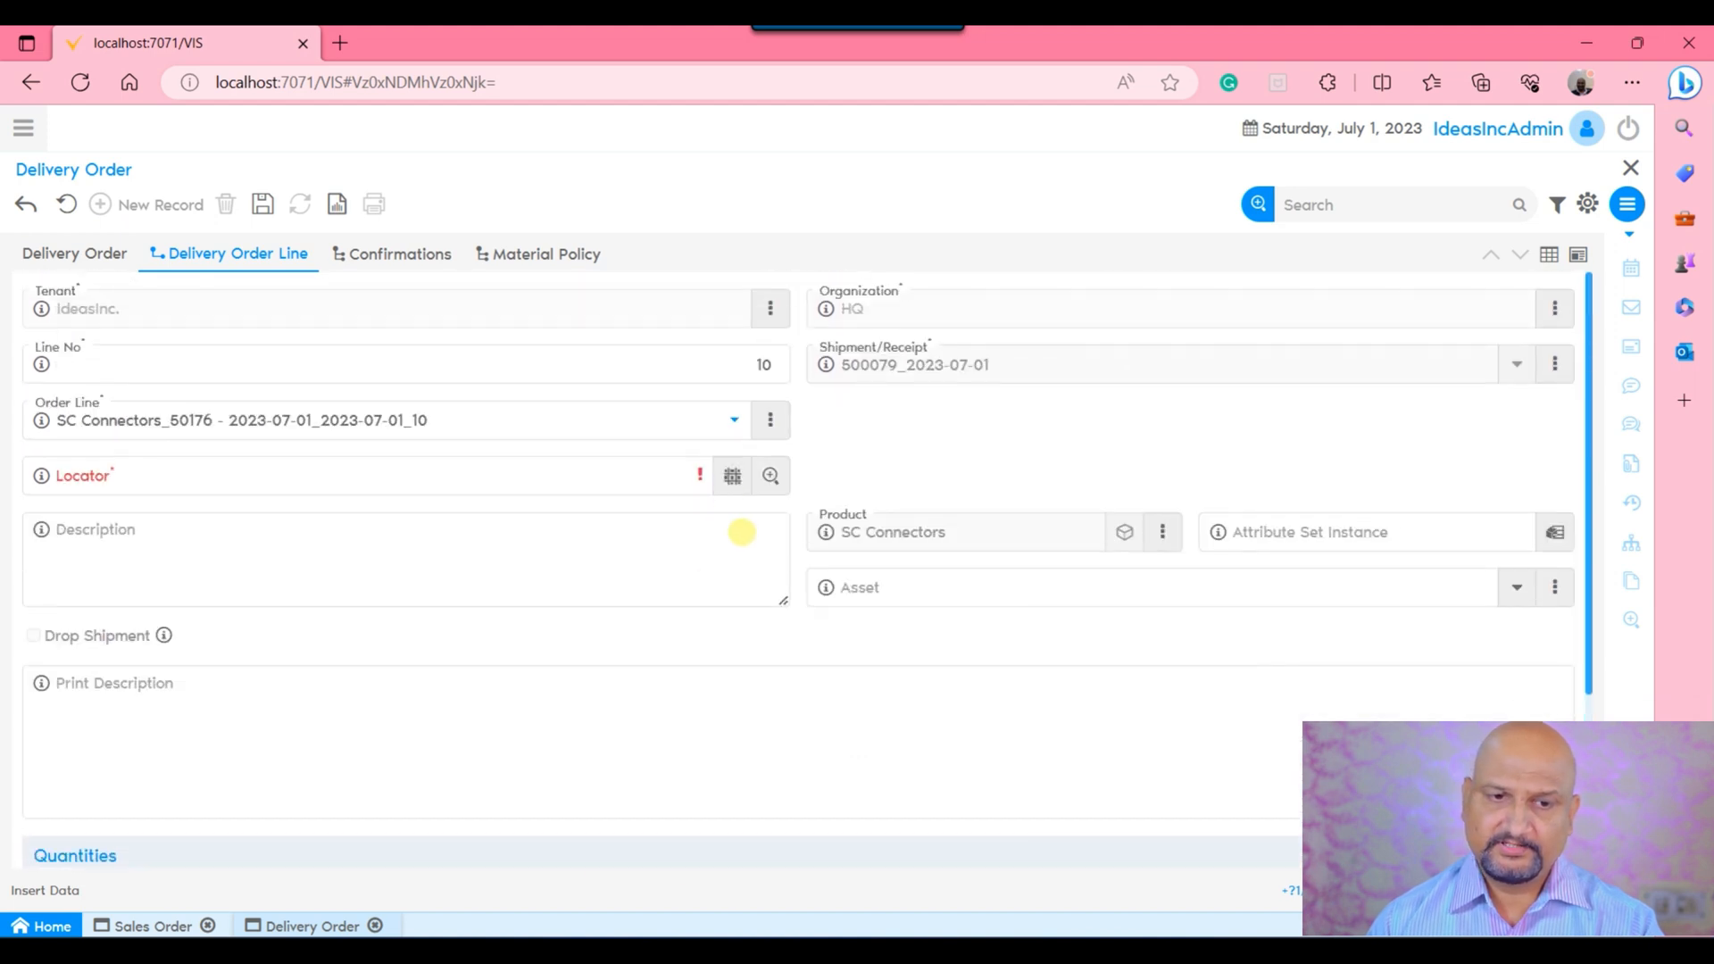
Set the delivery line's locator to the HQ Warehouse Default HQ Locator and save the line.
left_click(731, 478)
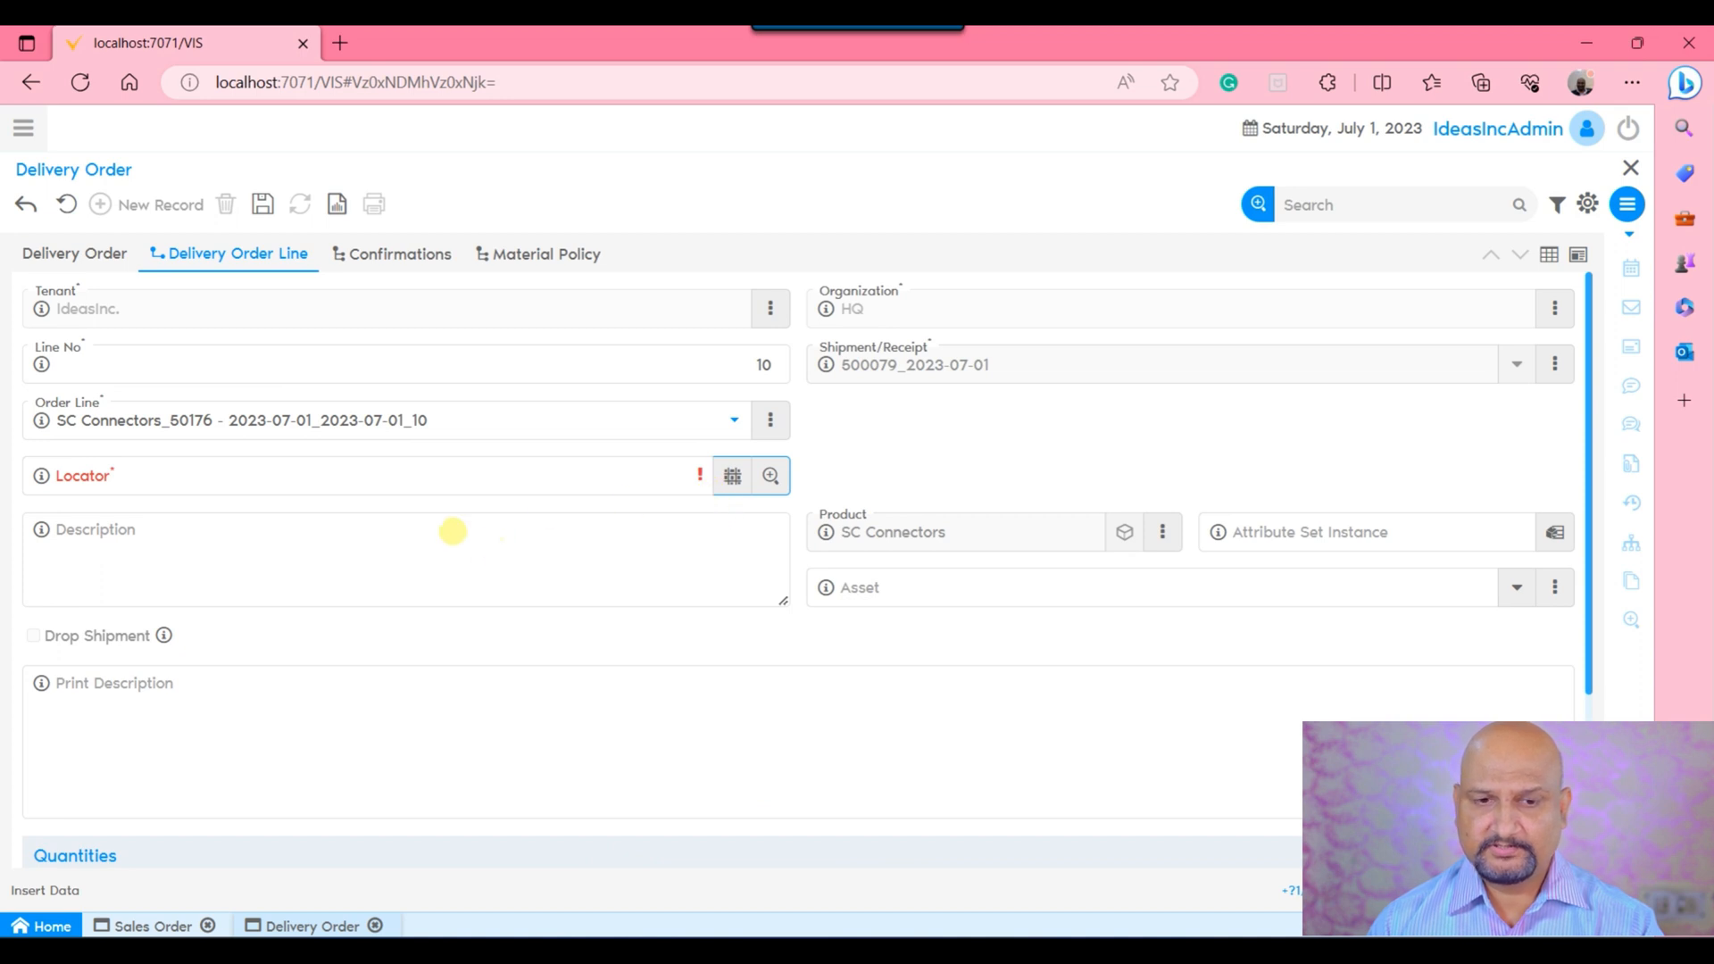
left_click(693, 474)
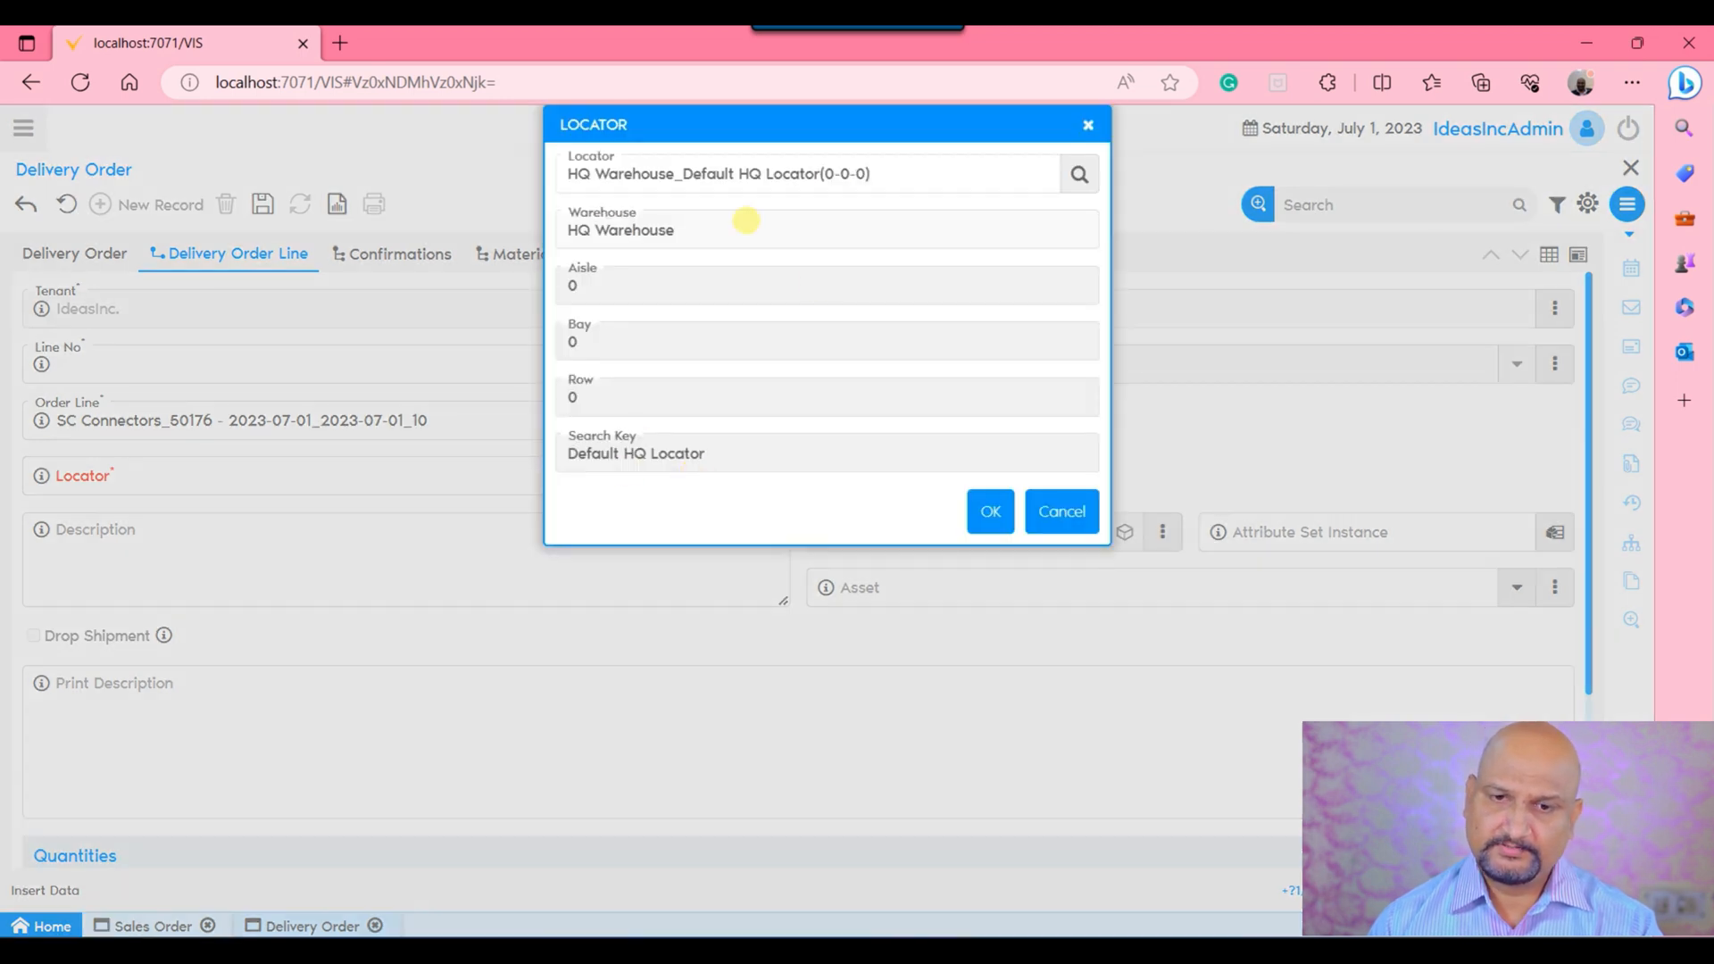
left_click(990, 504)
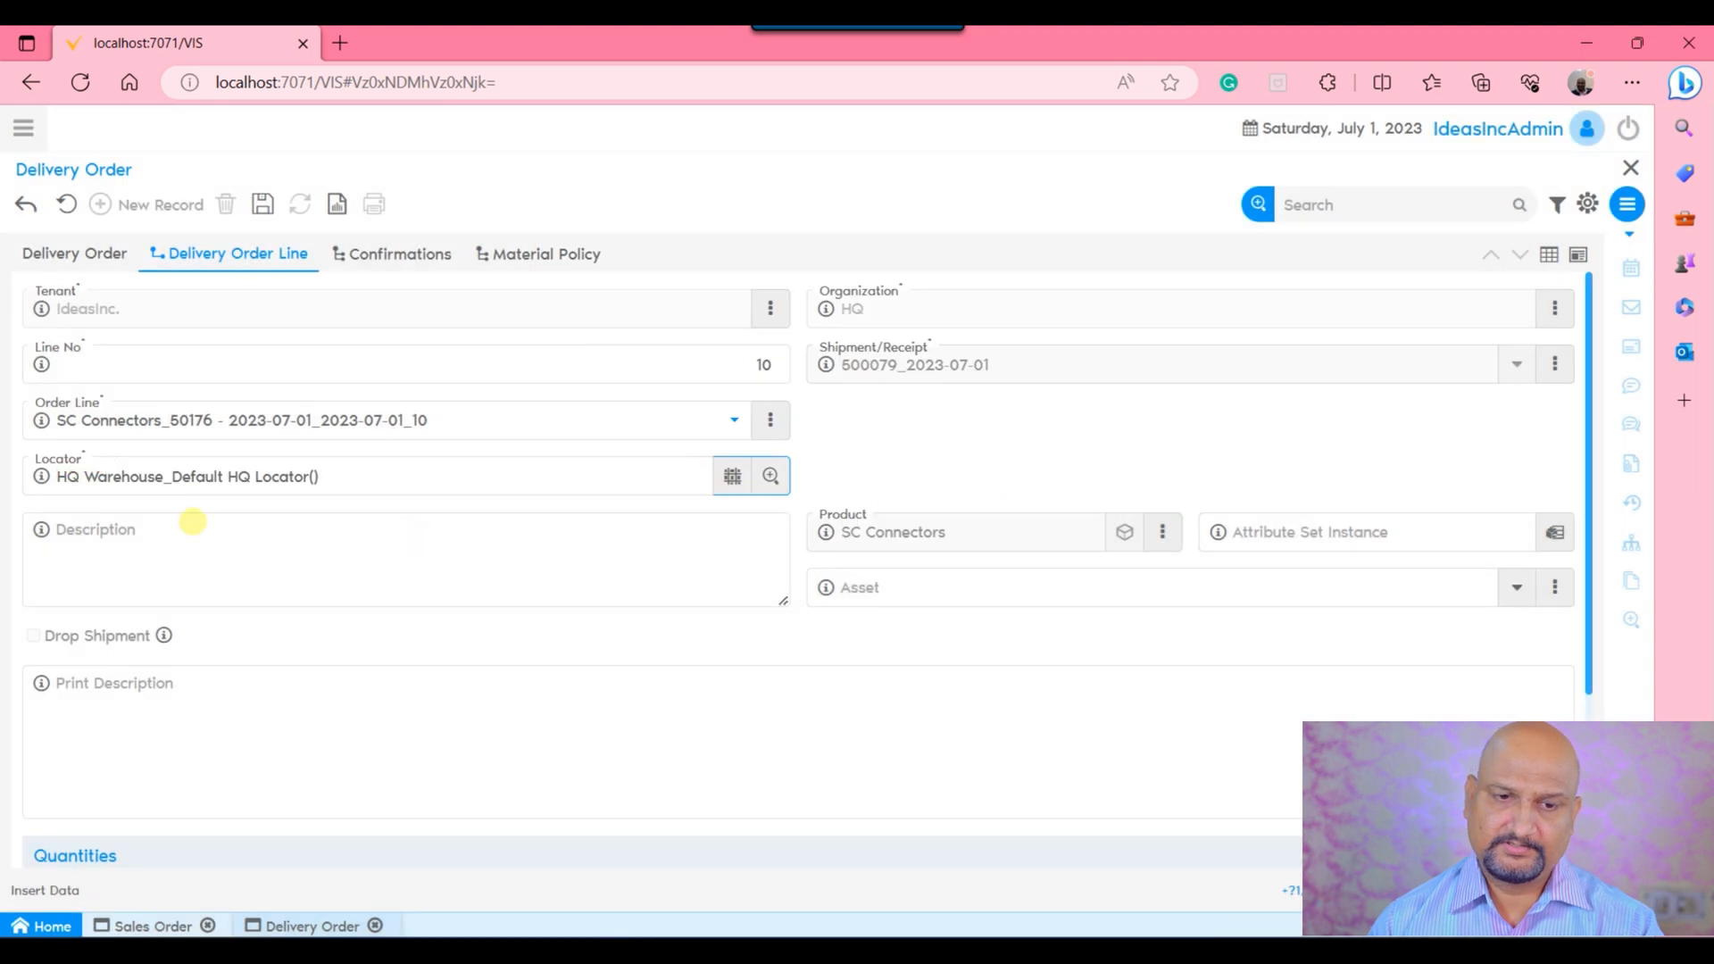
scroll(479, 597, "down", 3)
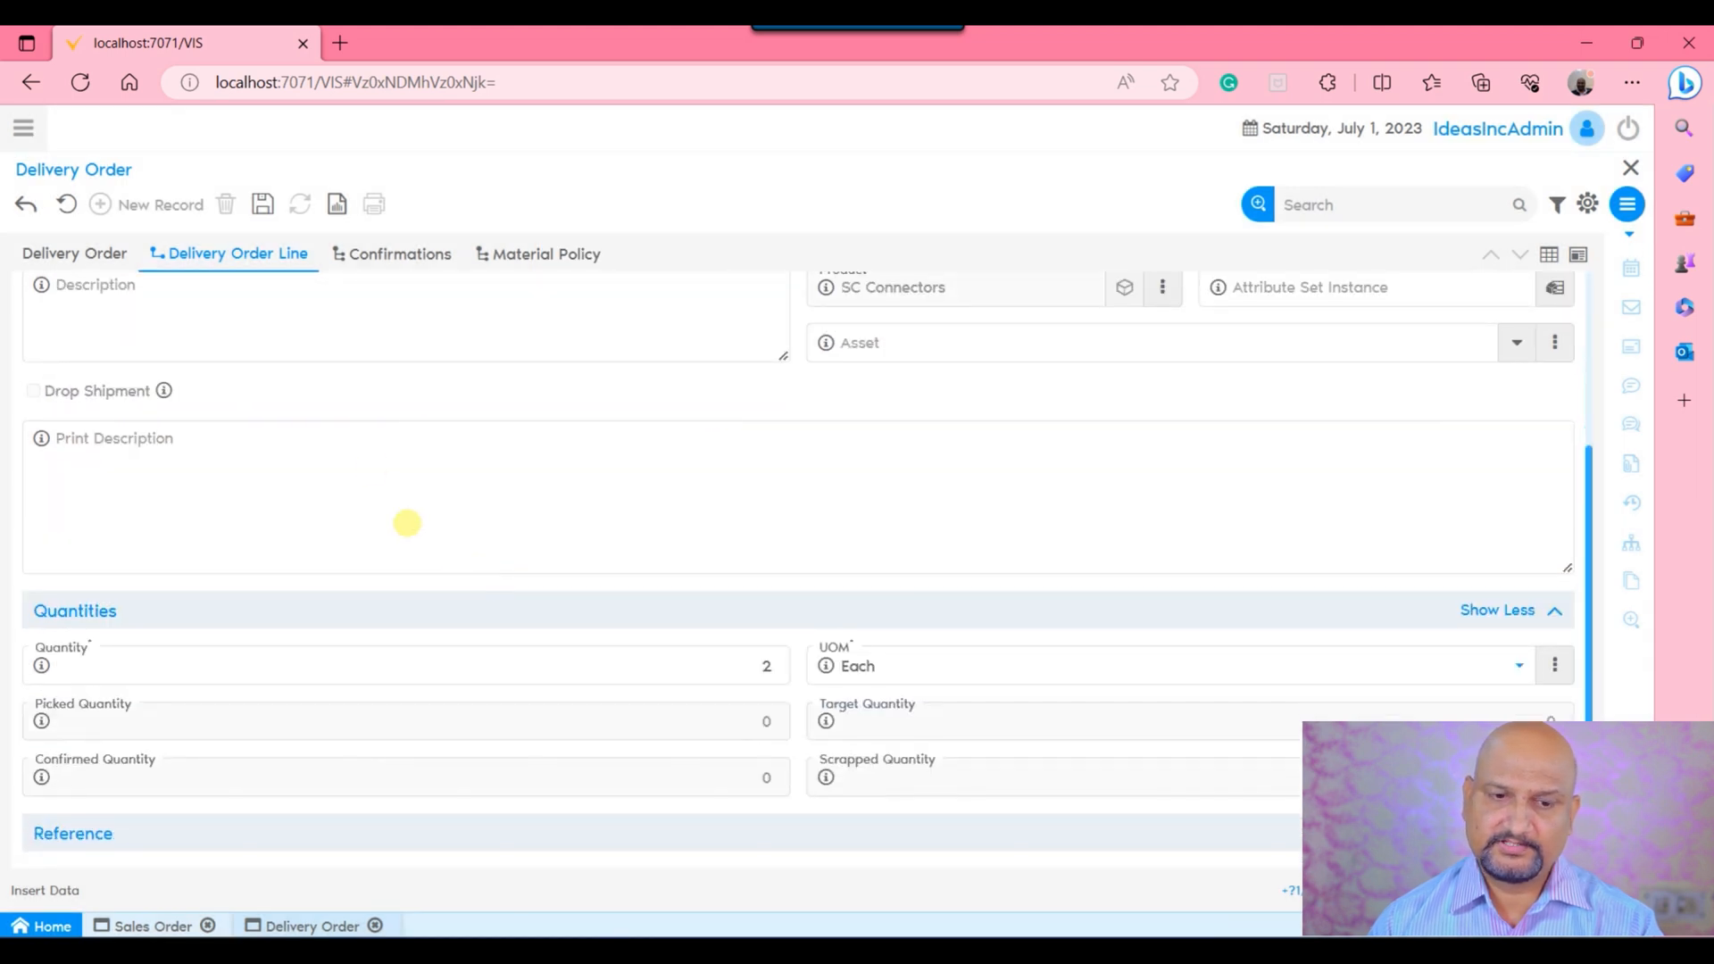
left_click(264, 203)
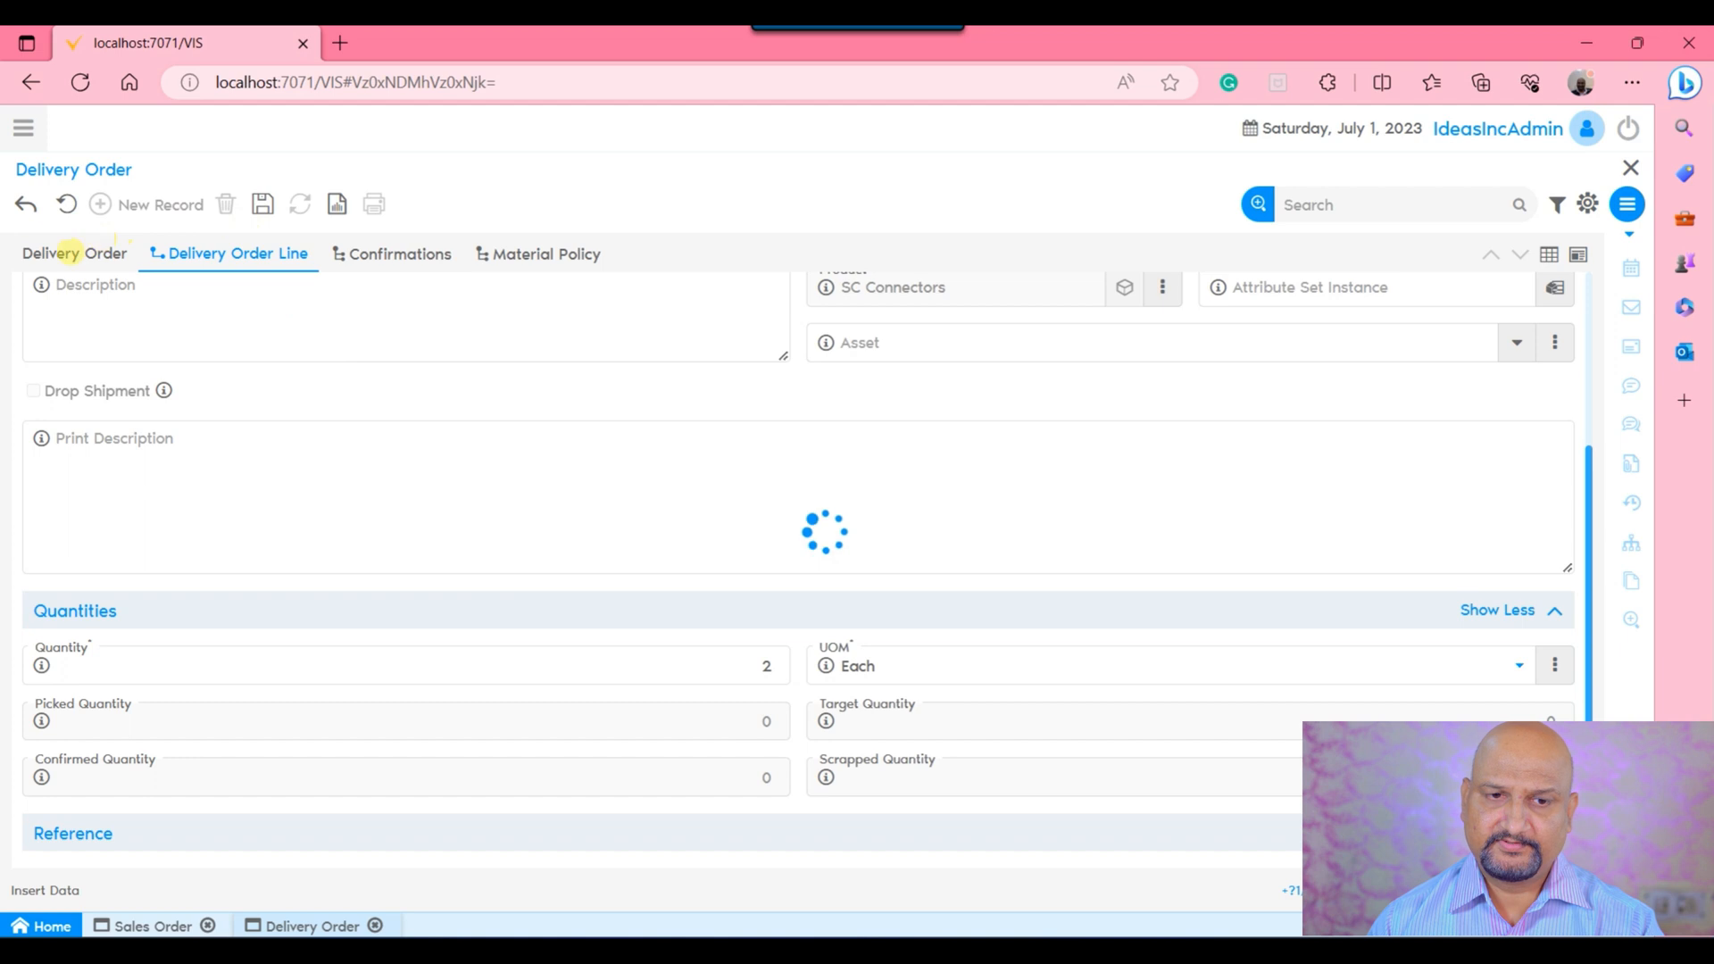
Return to the delivery order header and complete the document from its Status section.
left_click(70, 252)
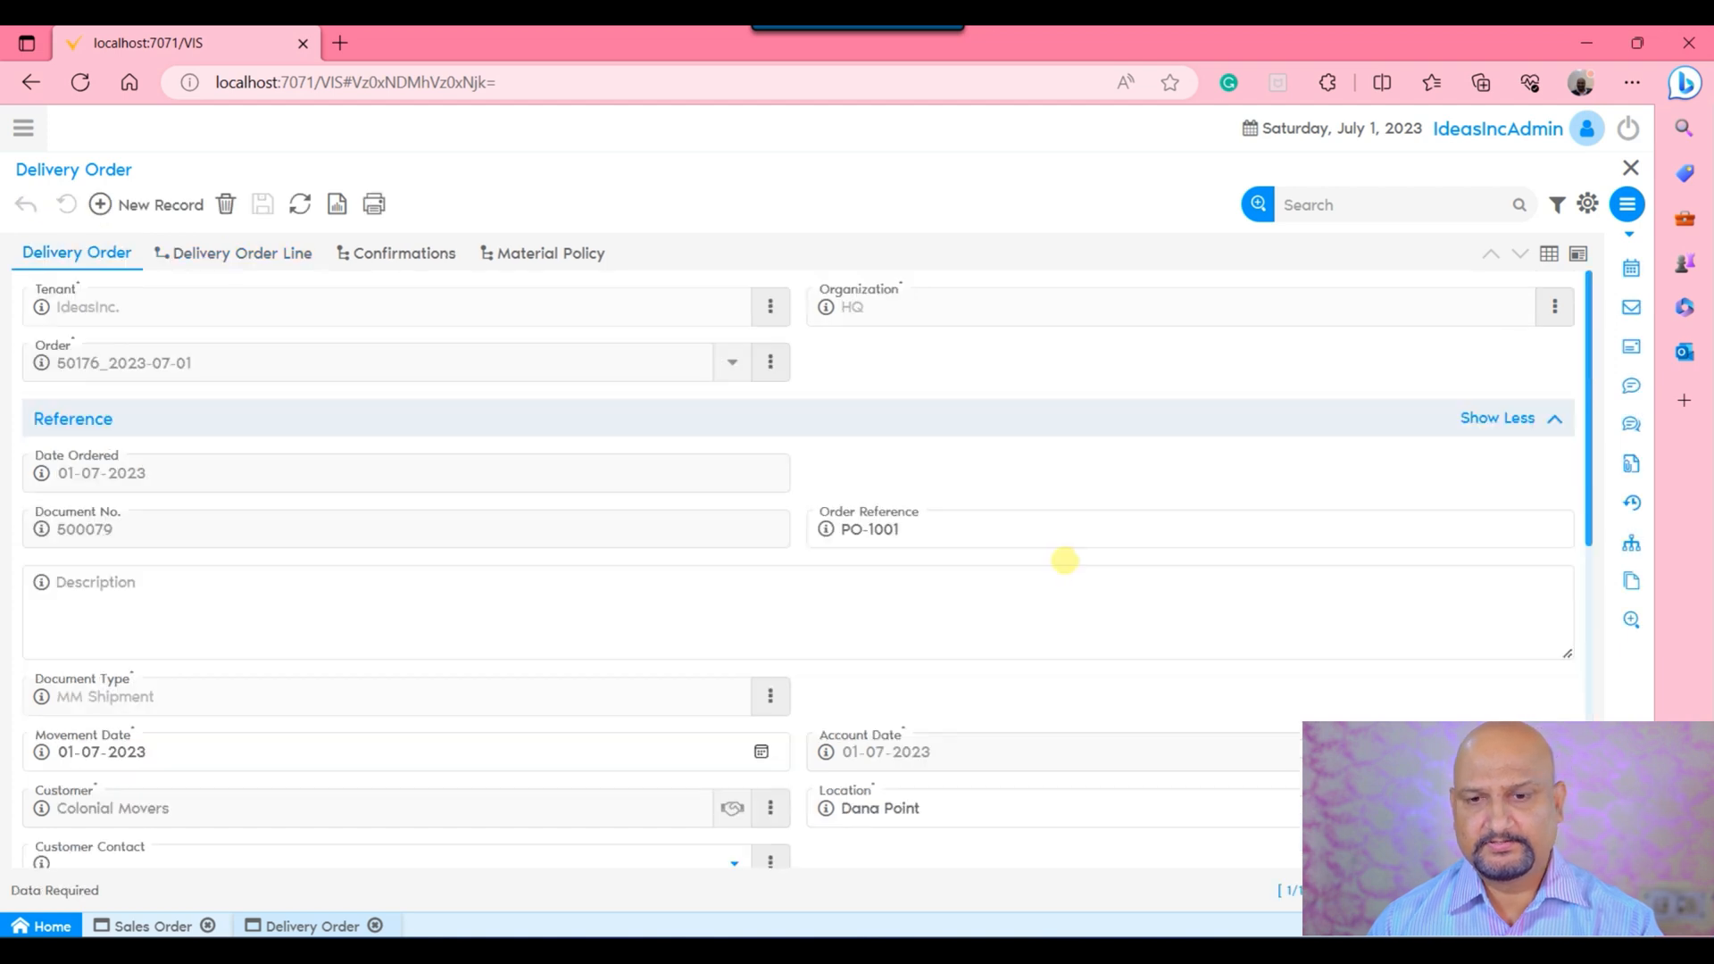
scroll(1063, 559, "down", 6)
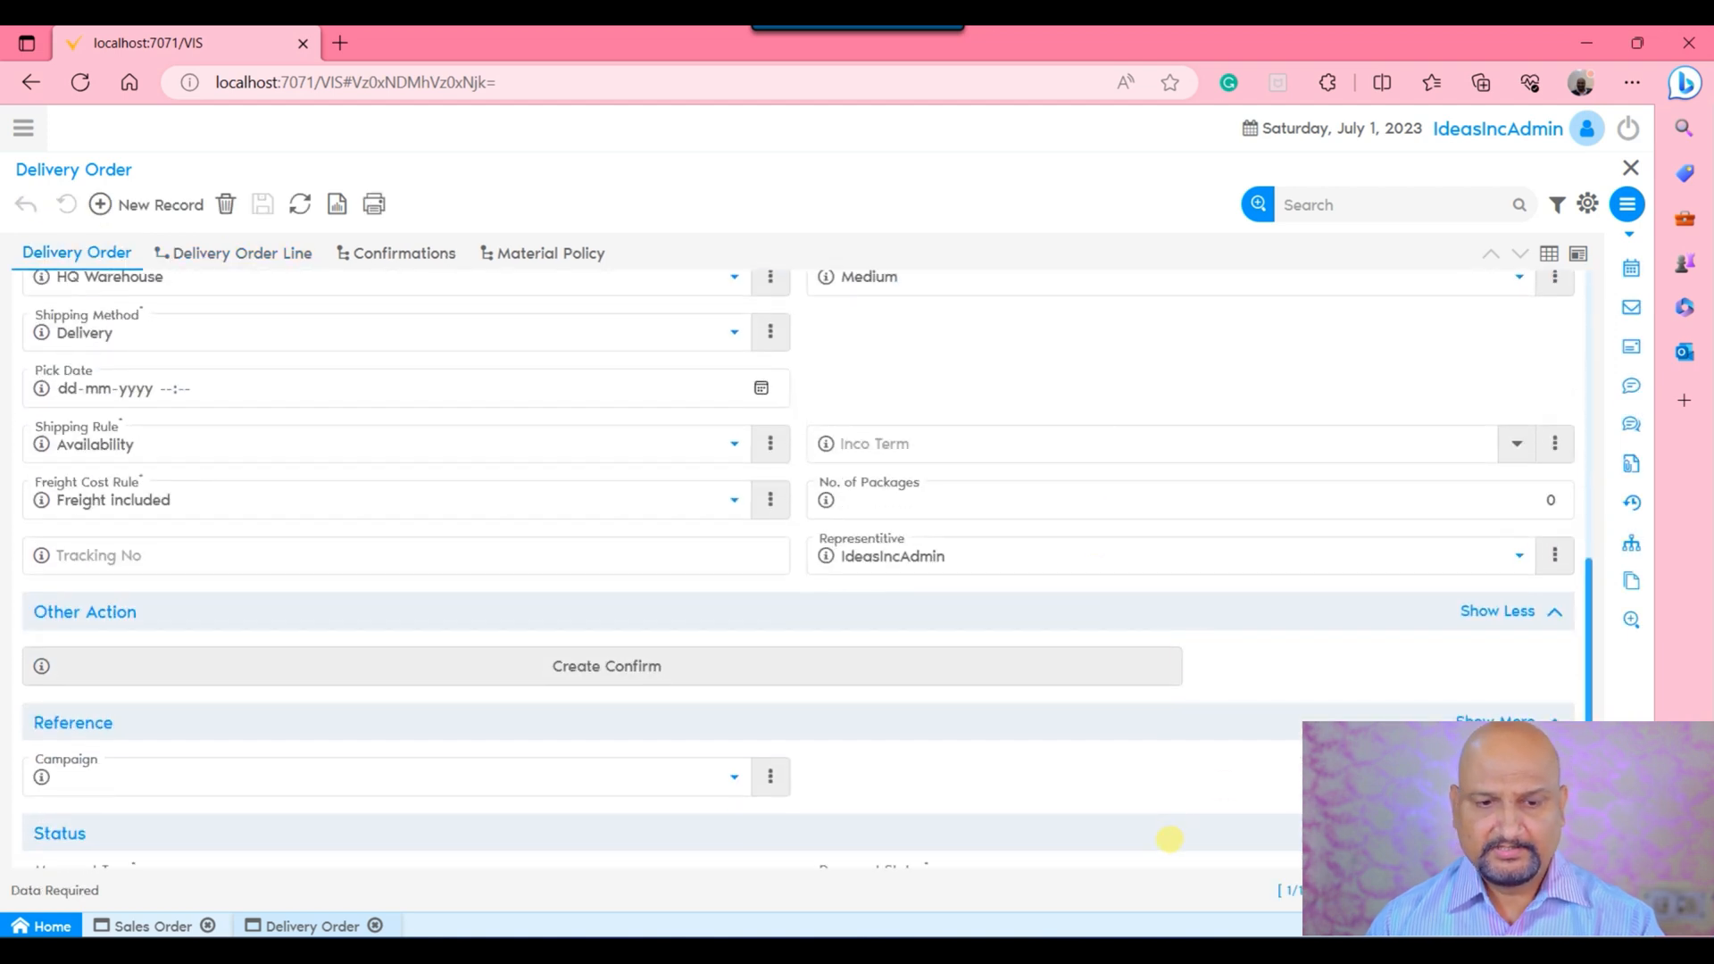
scroll(1172, 825, "down", 2)
left_click(1184, 837)
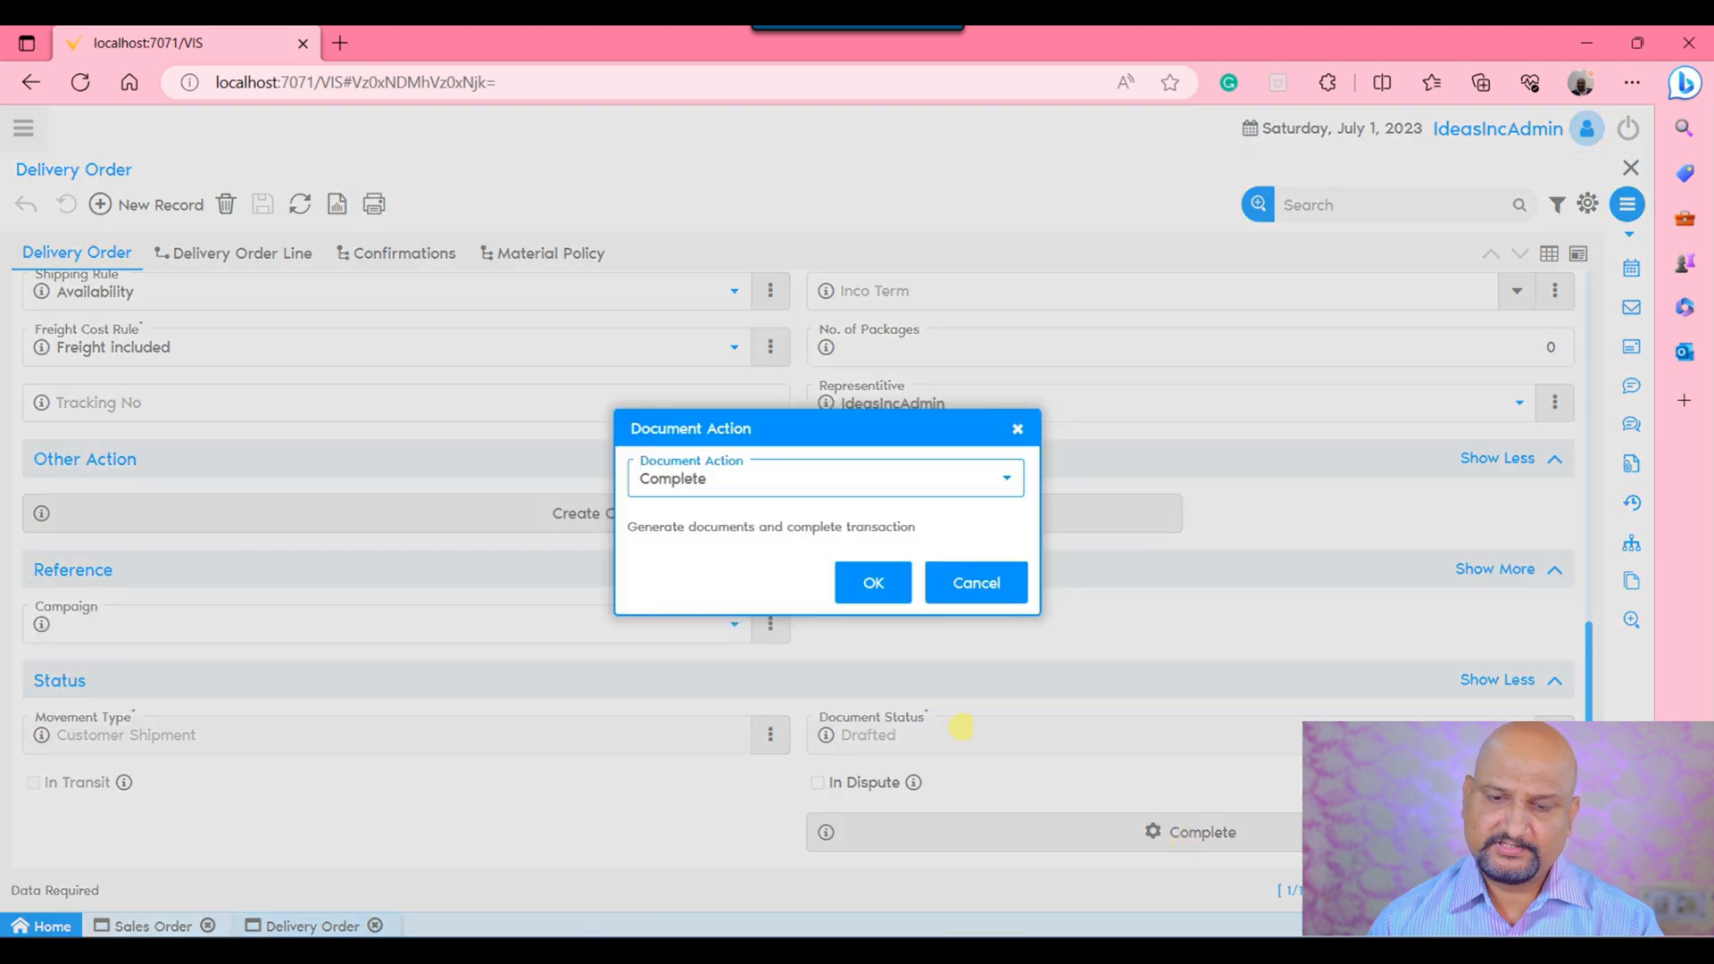
left_click(868, 576)
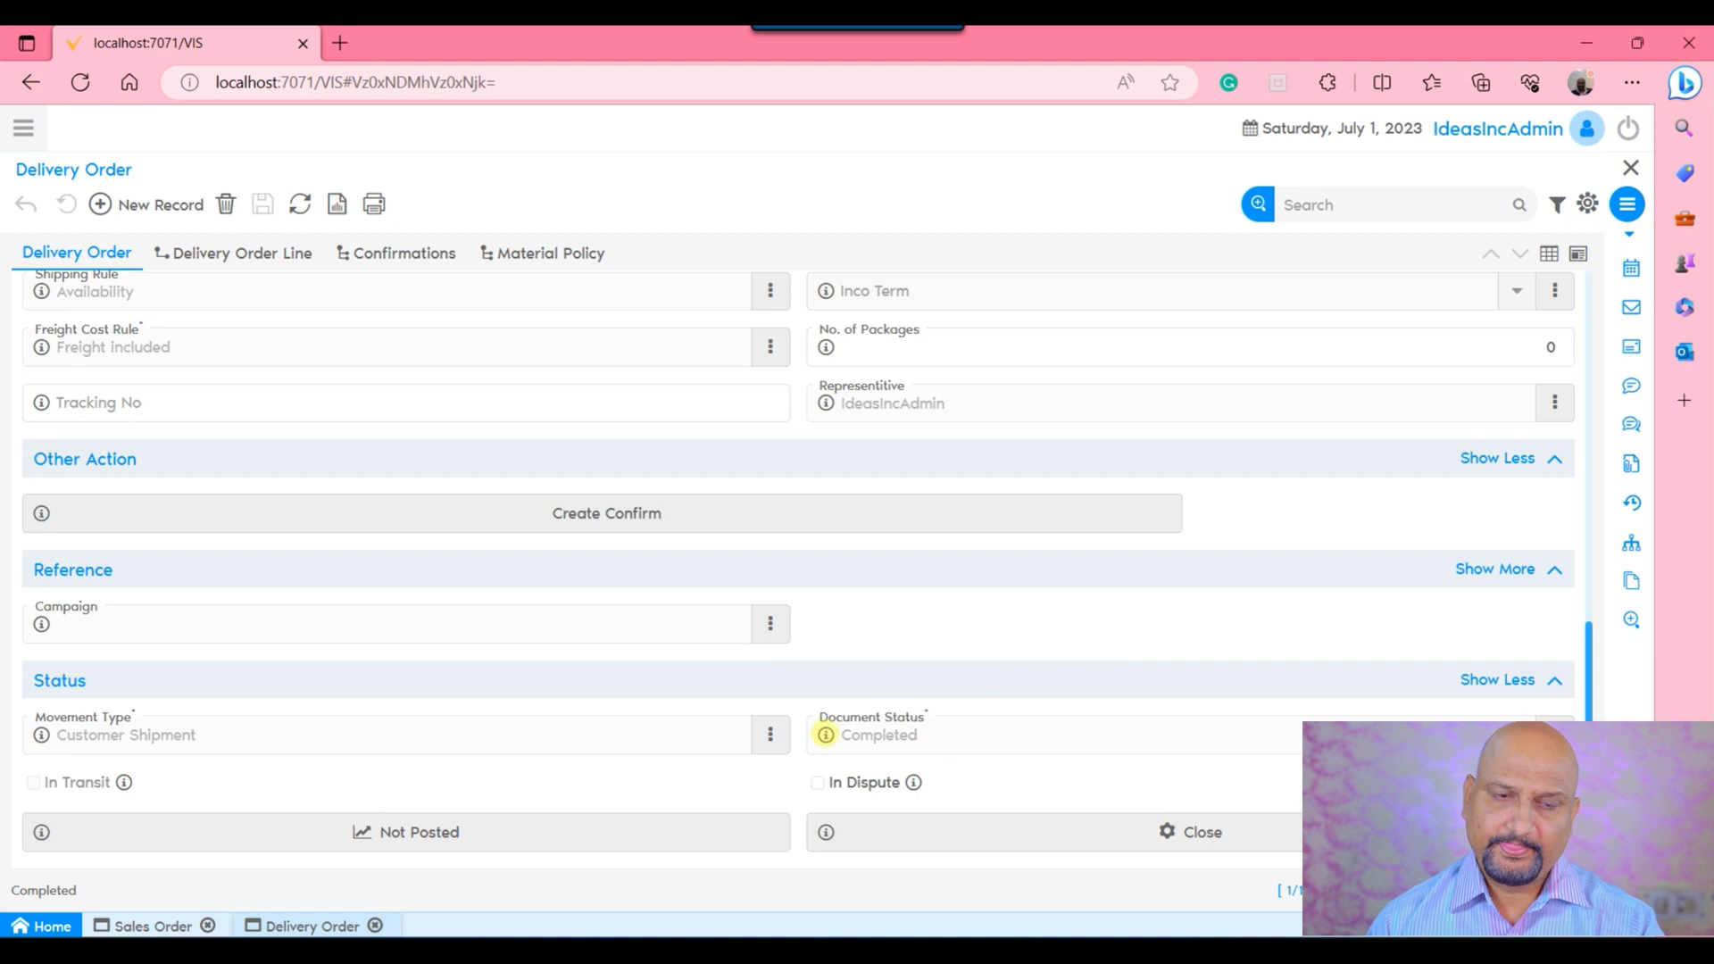
Find and open the AR Invoice window through the application menu search and start a new invoice record in form view.
scroll(958, 629, "up", 15)
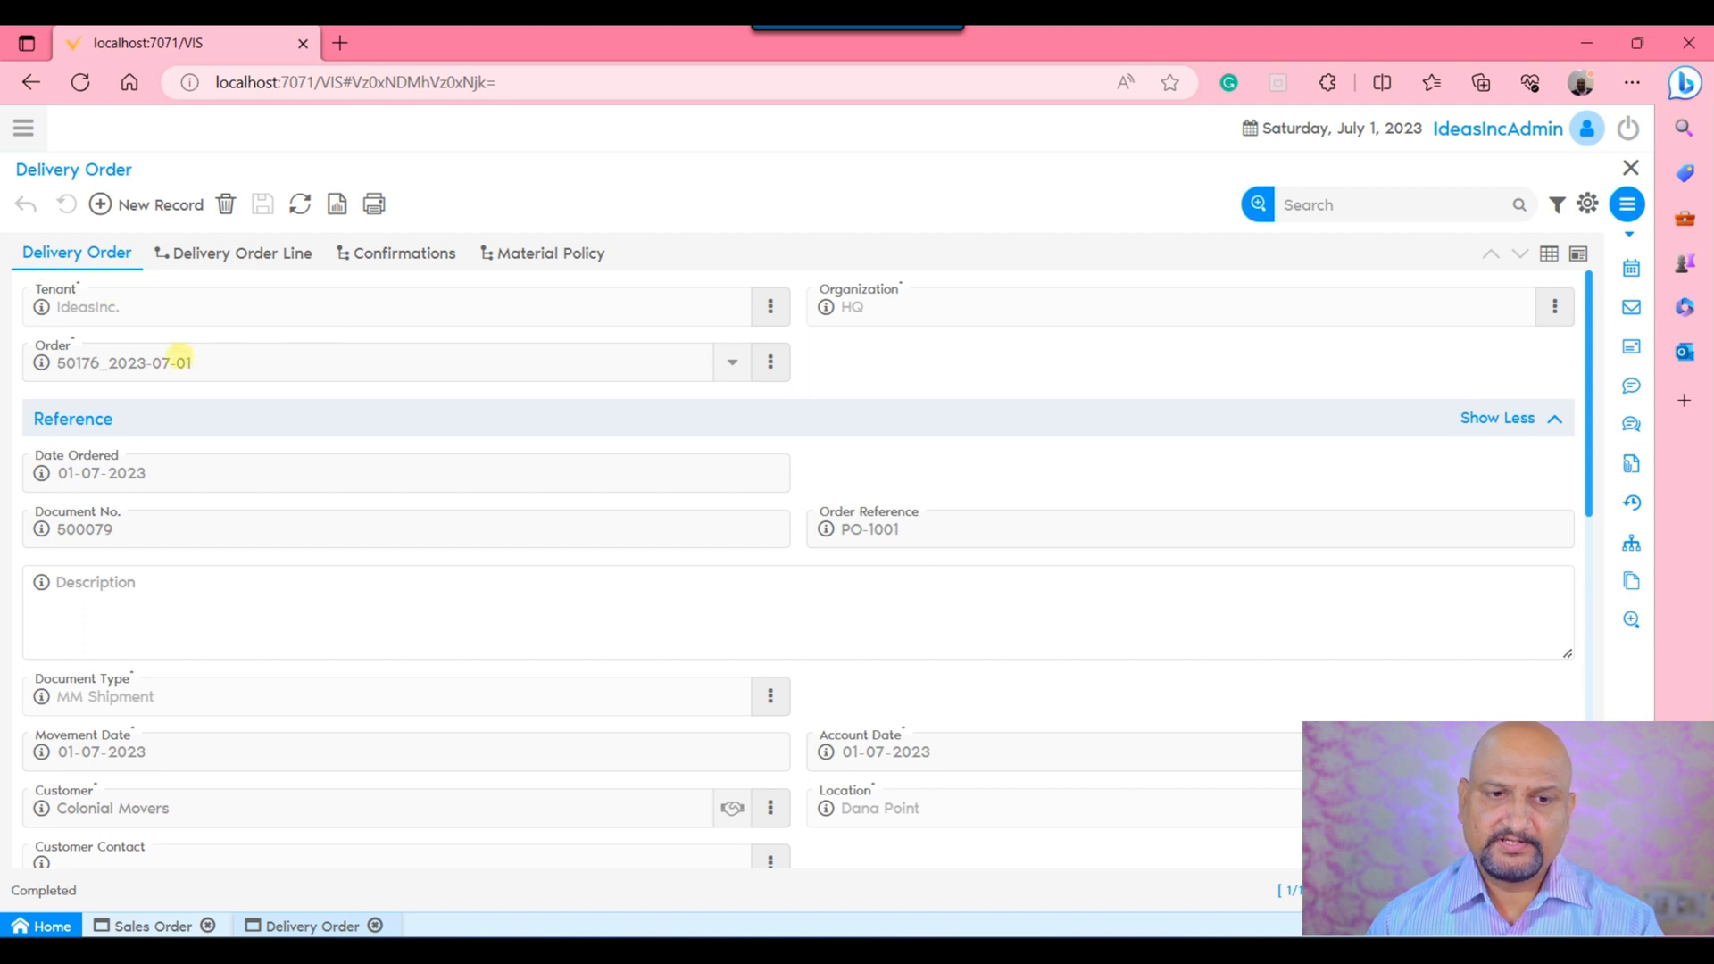
left_click(42, 925)
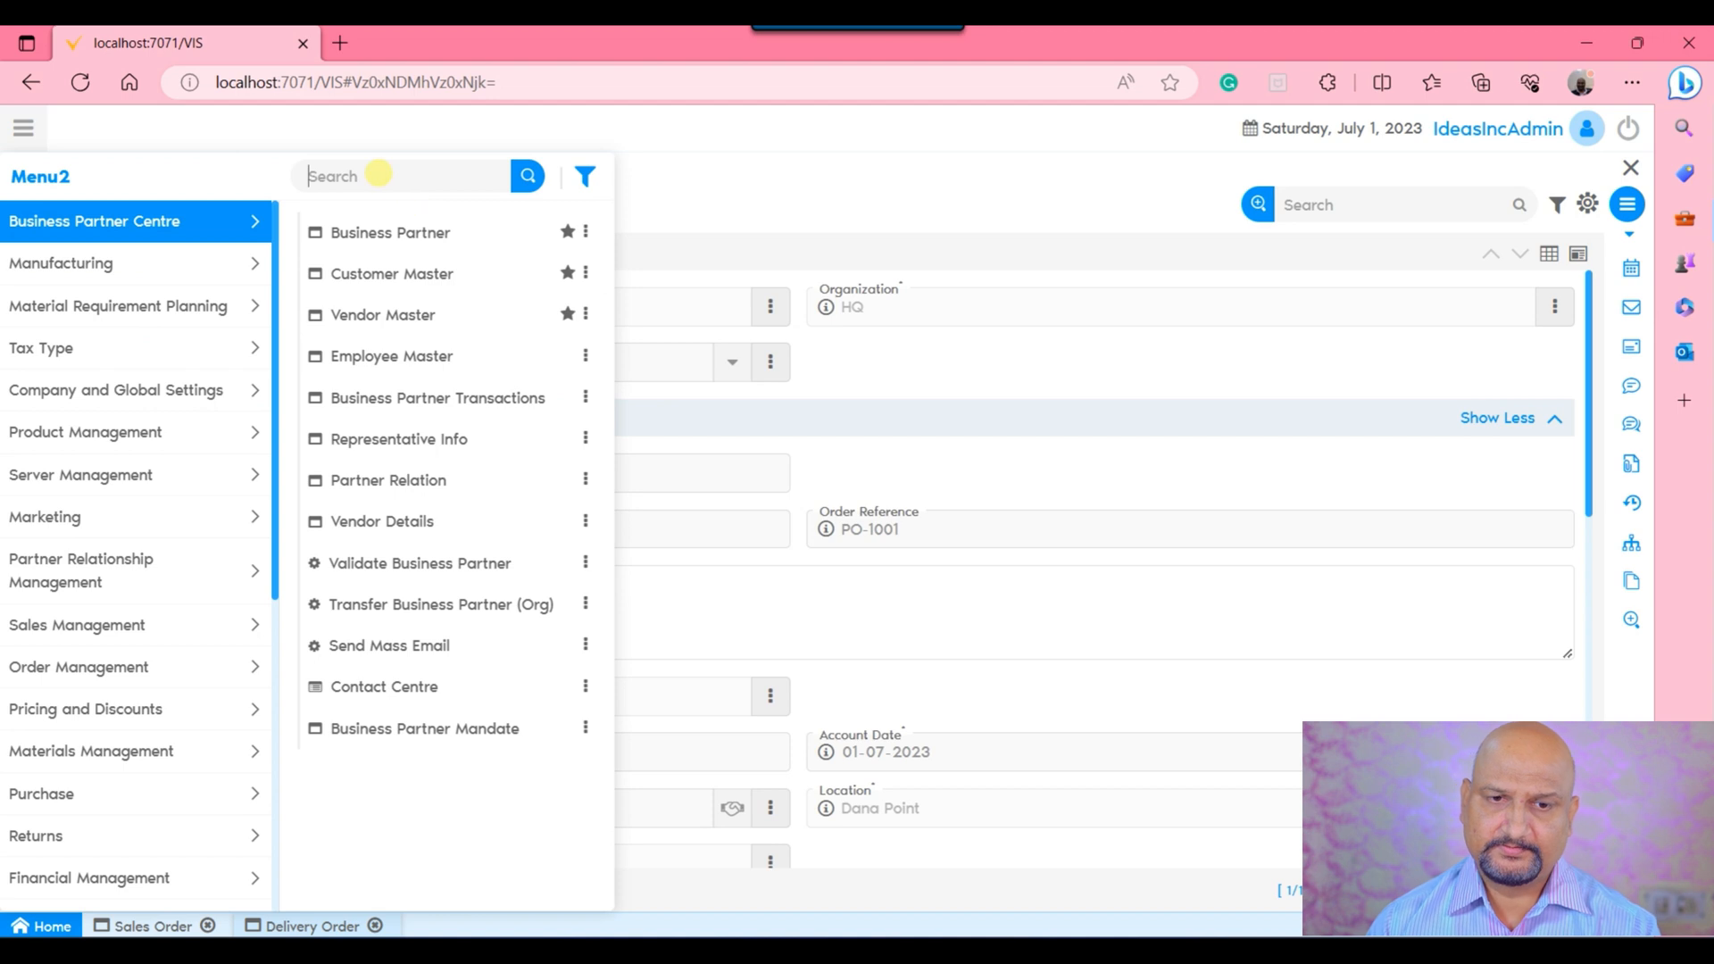
left_click(379, 174)
type("(c")
key("Down")
key("Return")
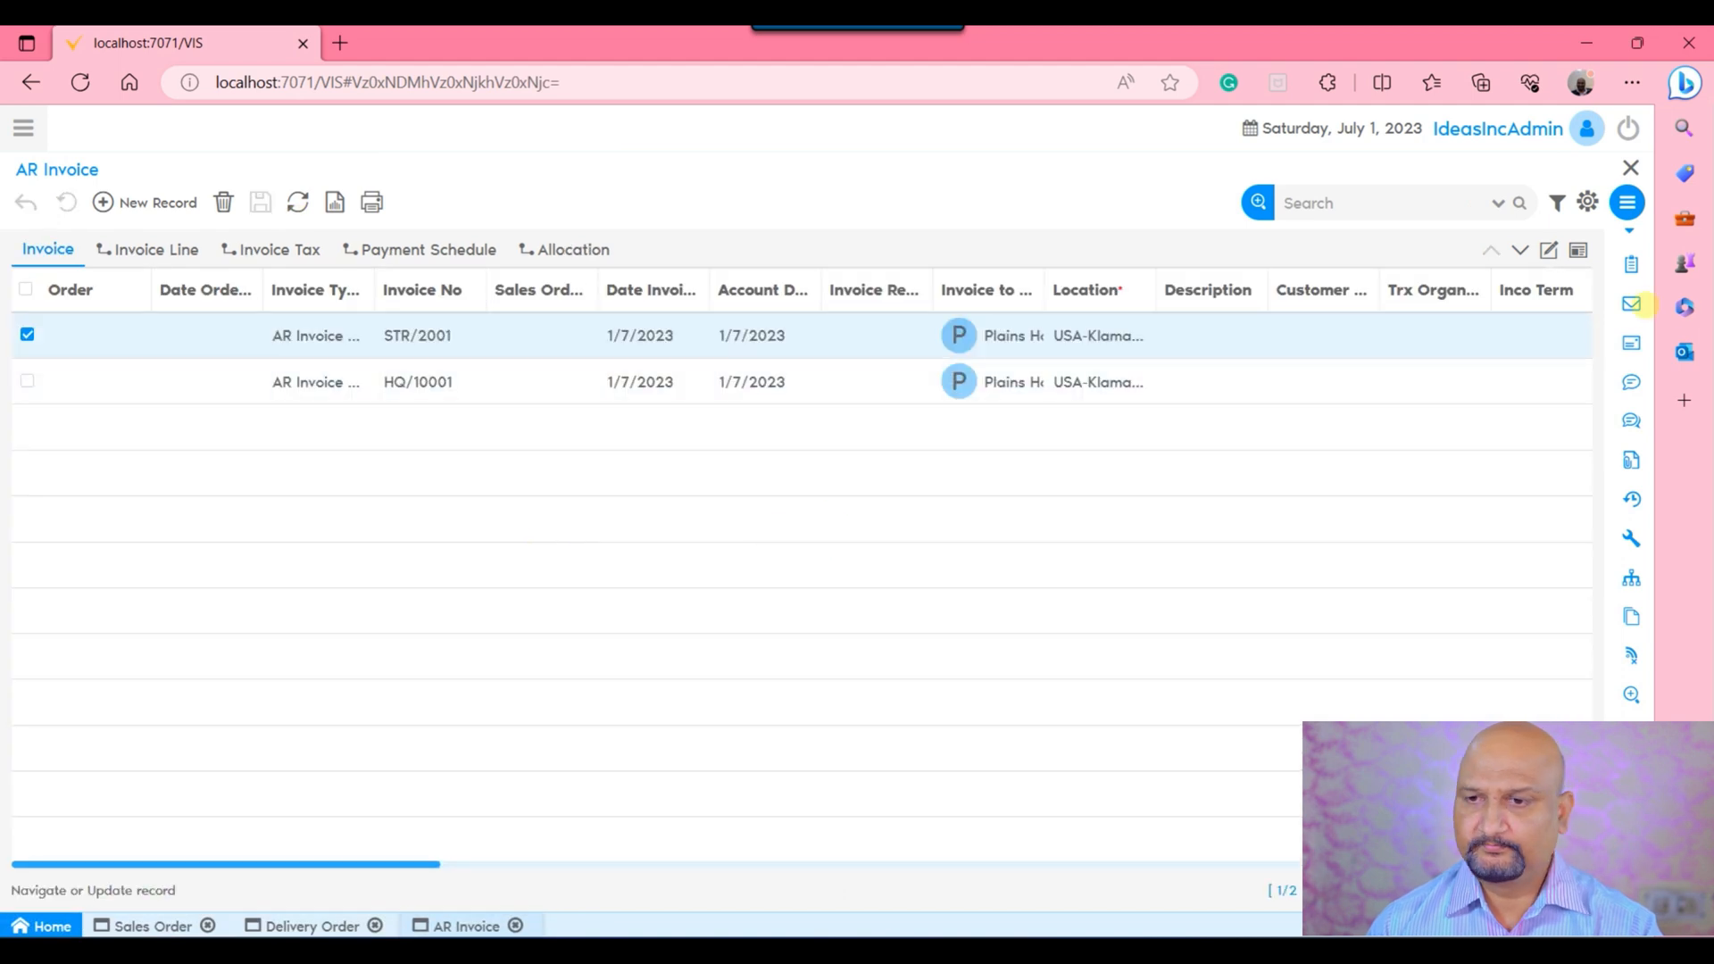
left_click(1549, 250)
left_click(184, 207)
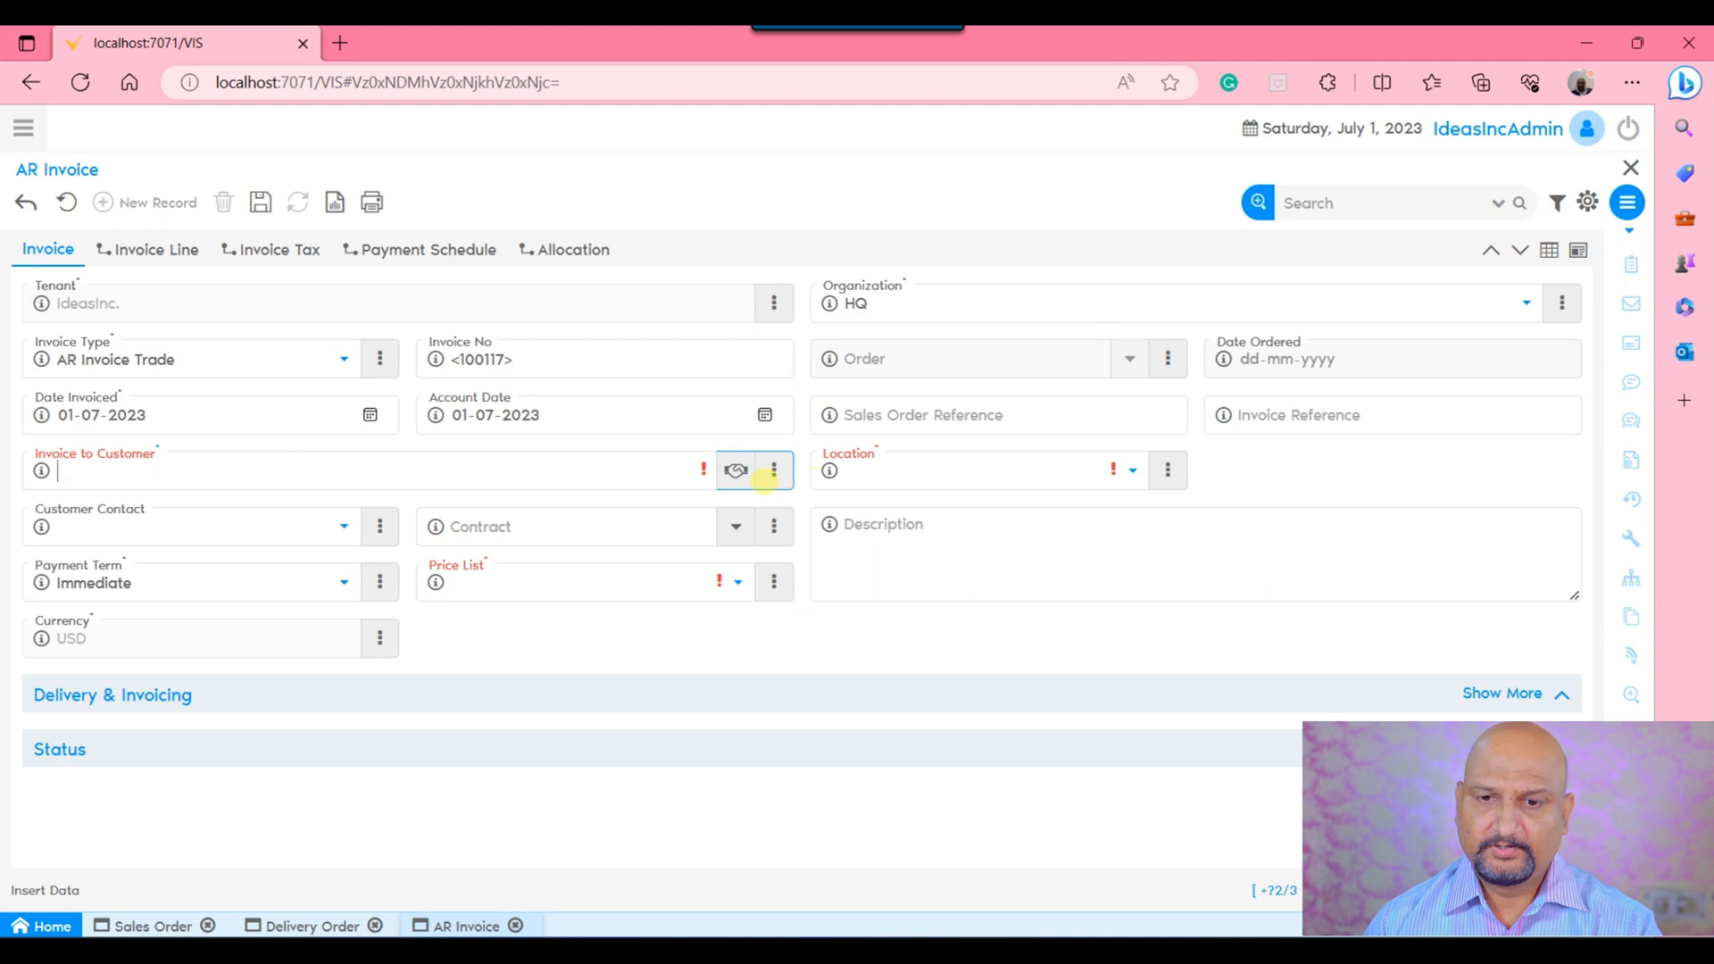
left_click(679, 475)
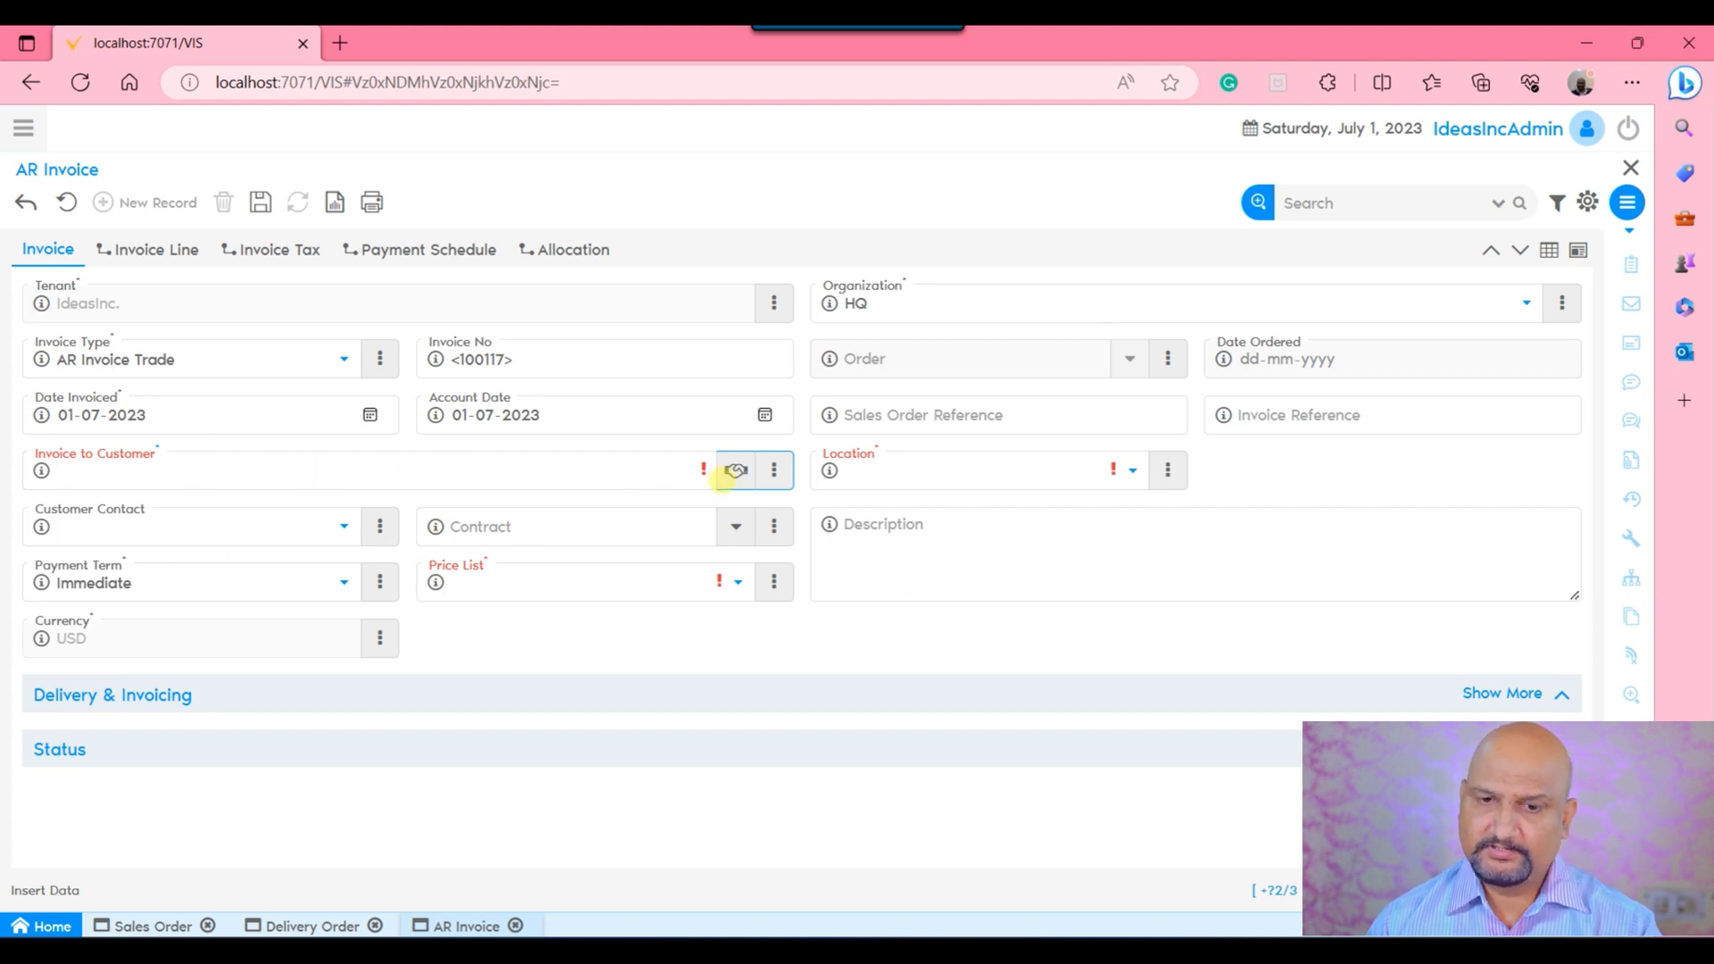
left_click(734, 470)
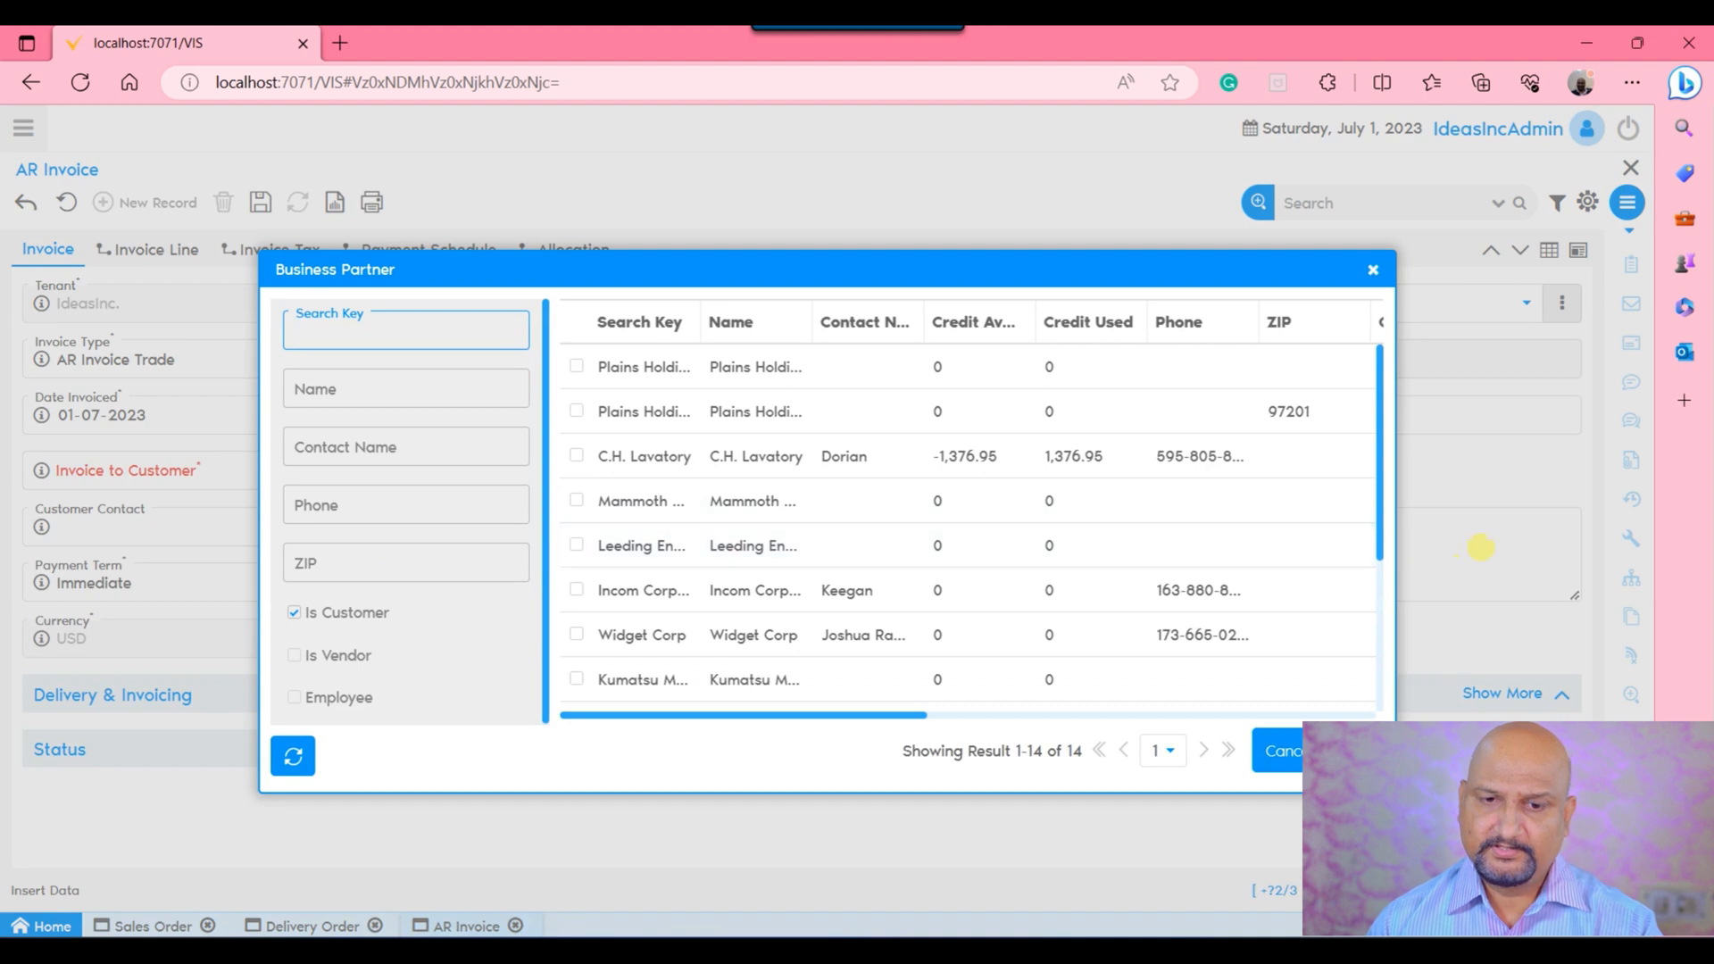
left_click(1277, 750)
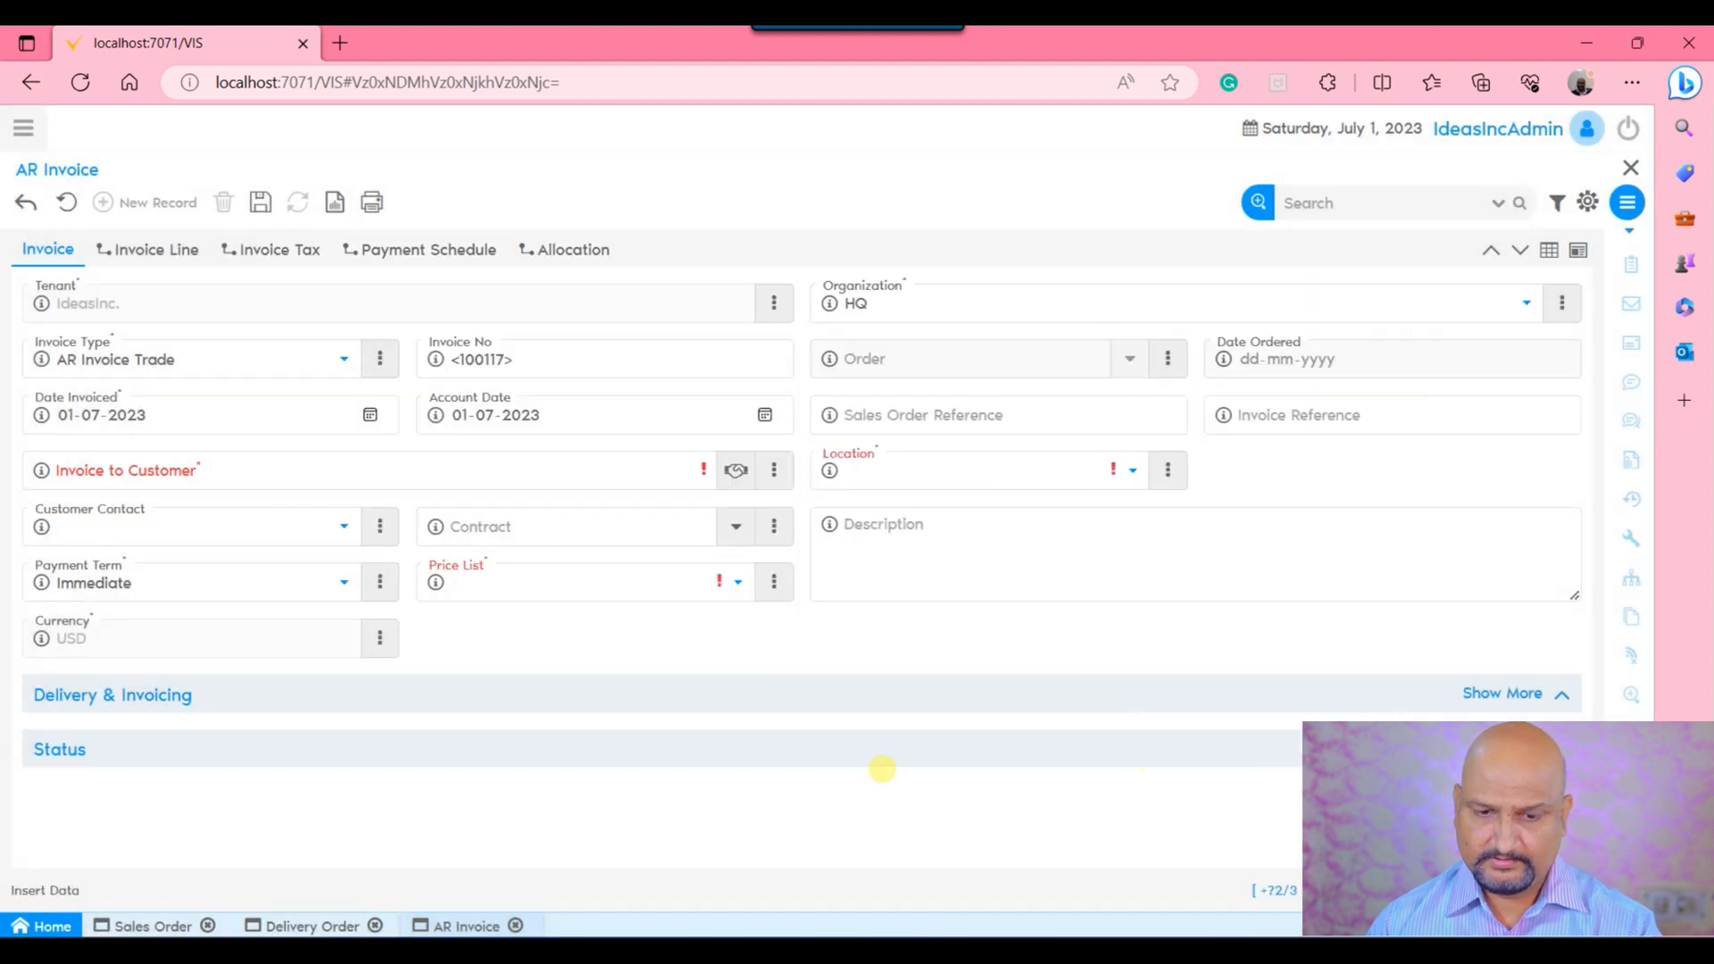
left_click(308, 926)
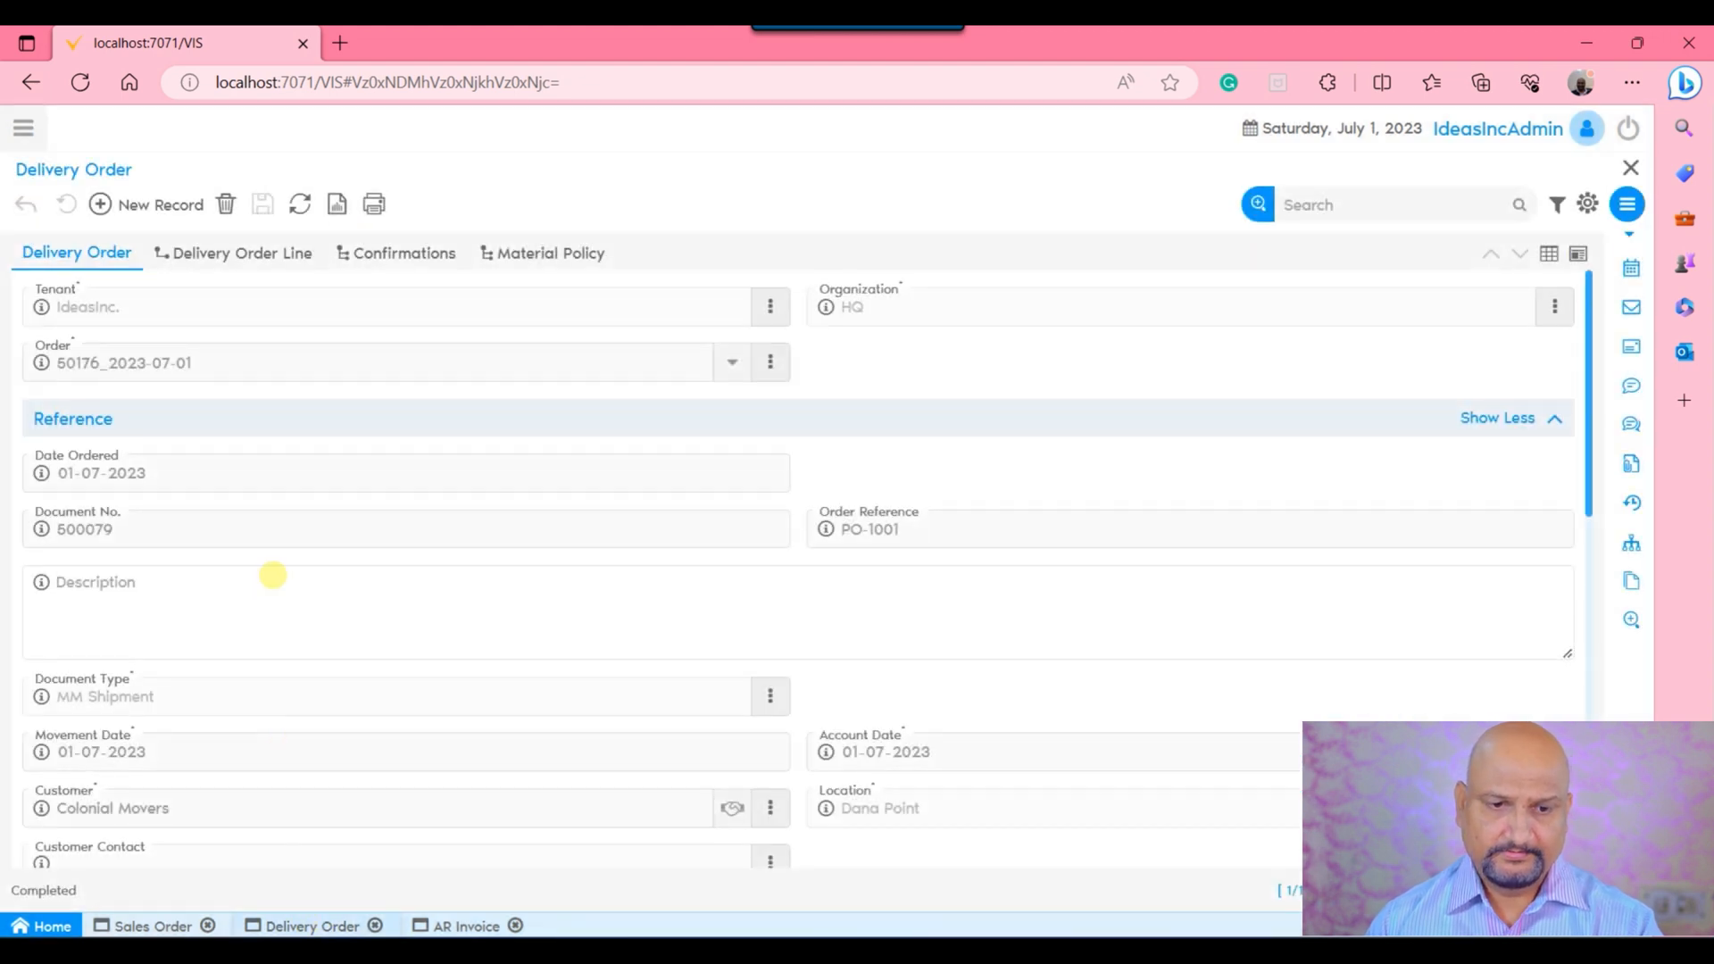
left_click(463, 925)
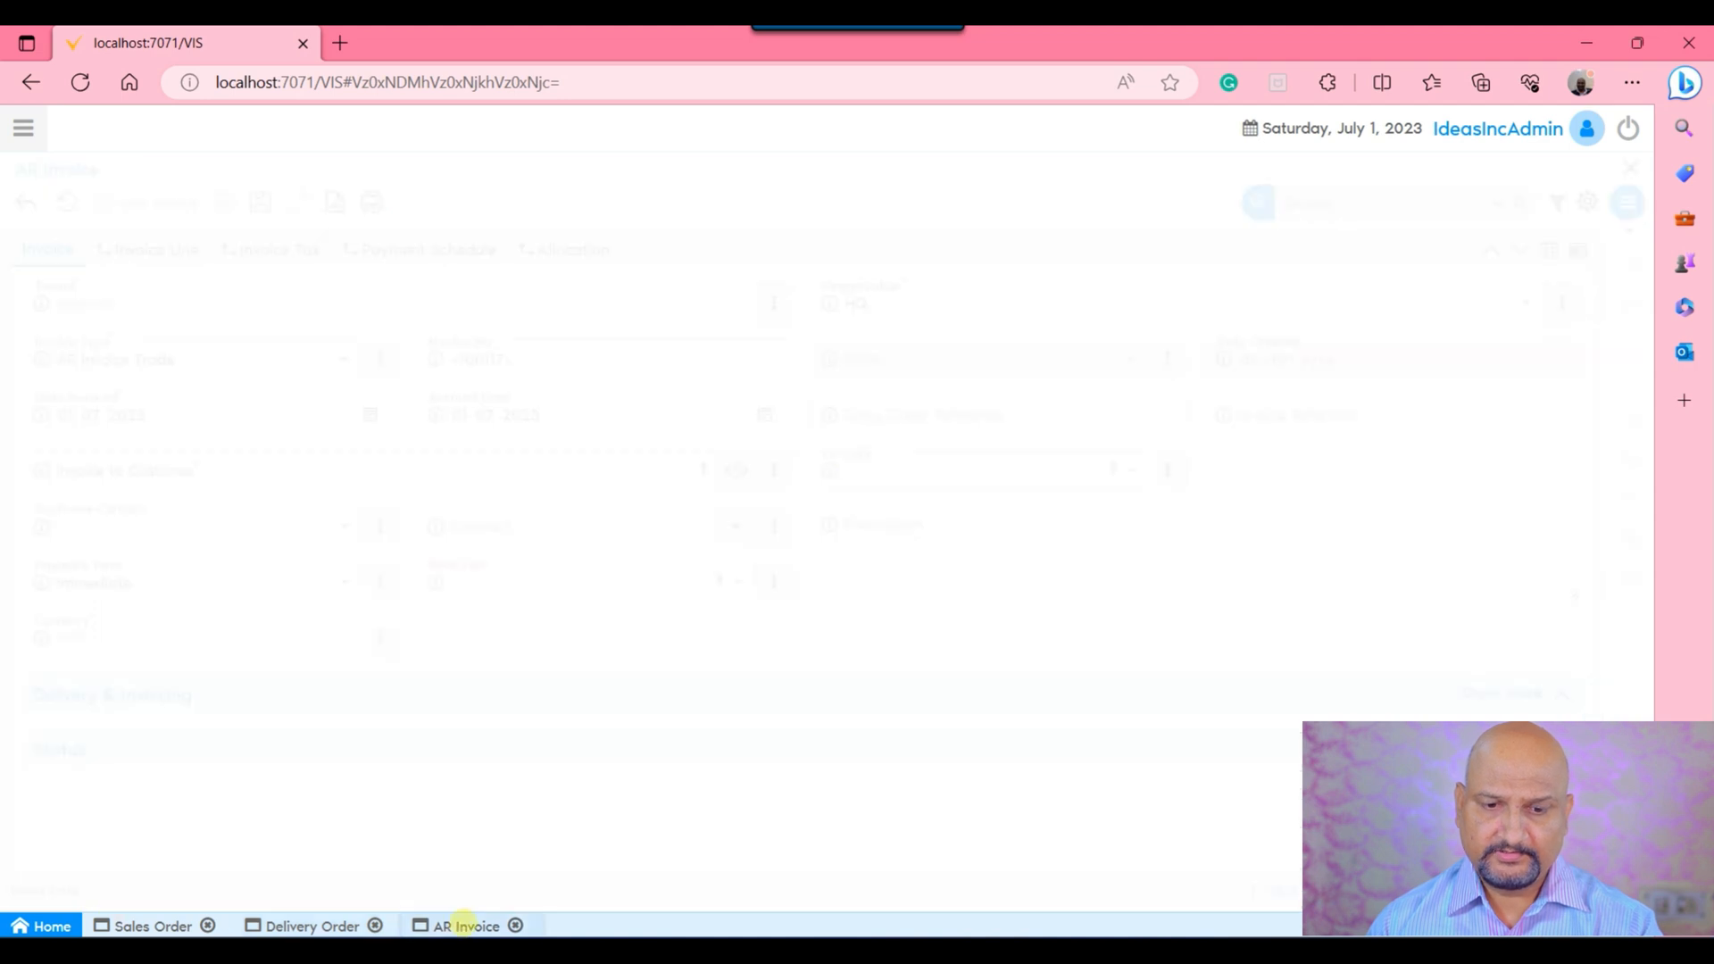
Search for "colo" in the new AR invoice's customer field and select Colonial Movers as the customer.
left_click(157, 476)
type("colo")
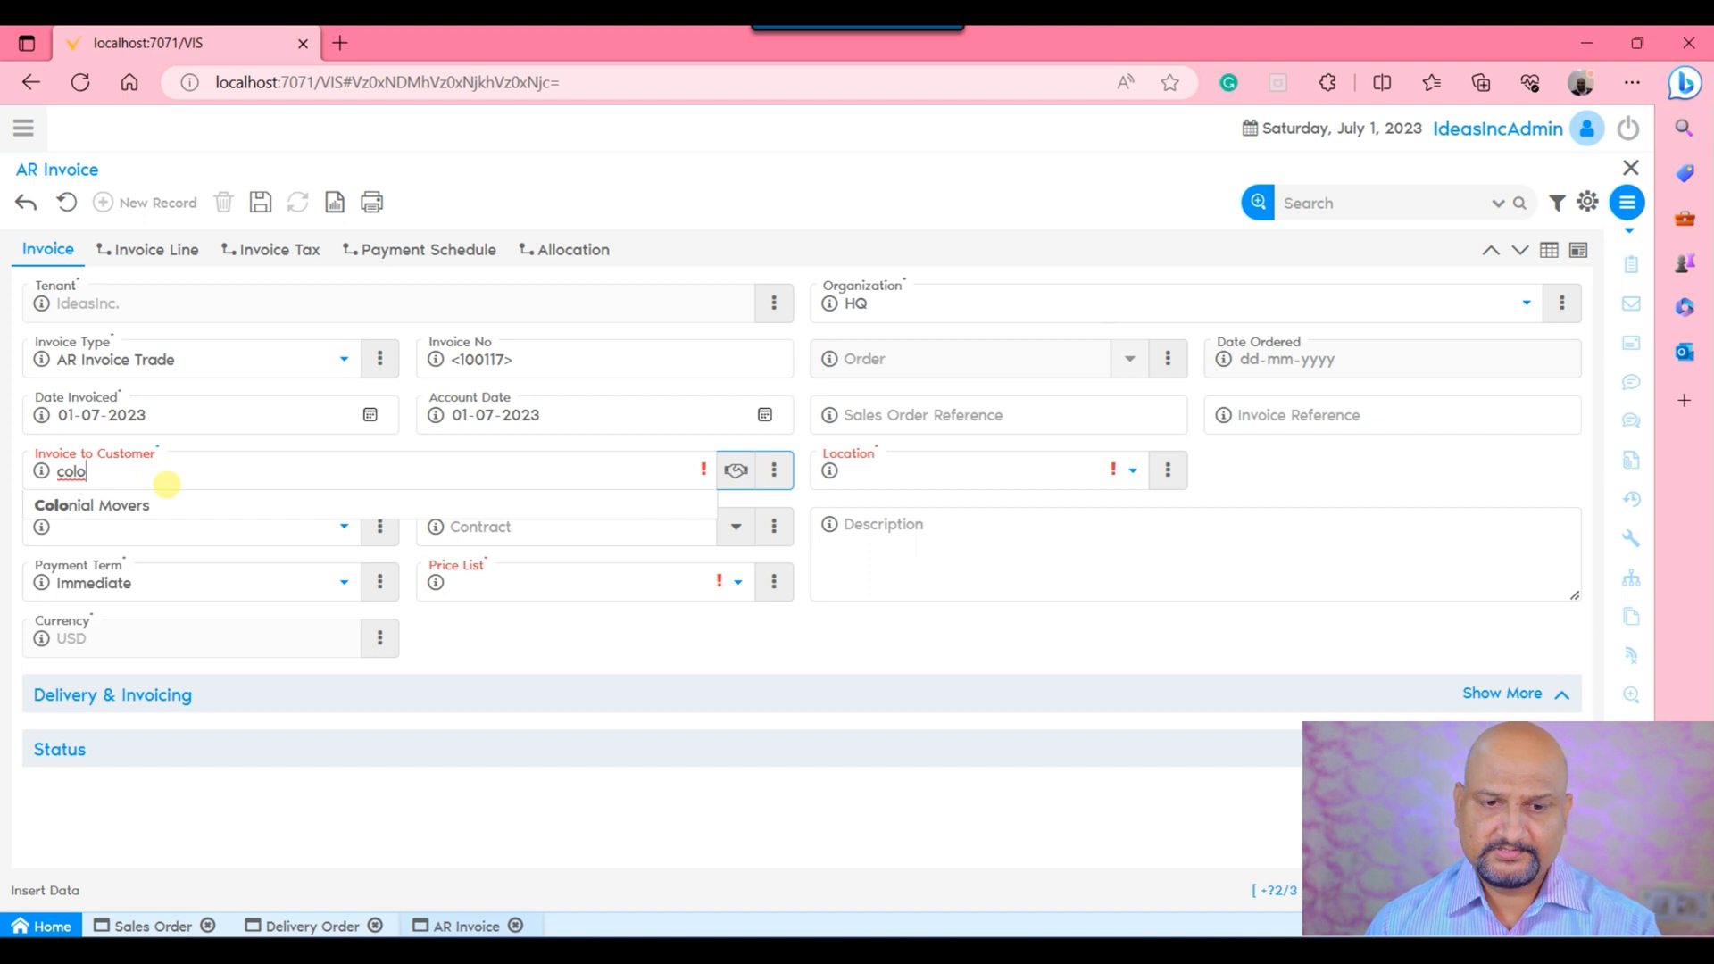
left_click(167, 505)
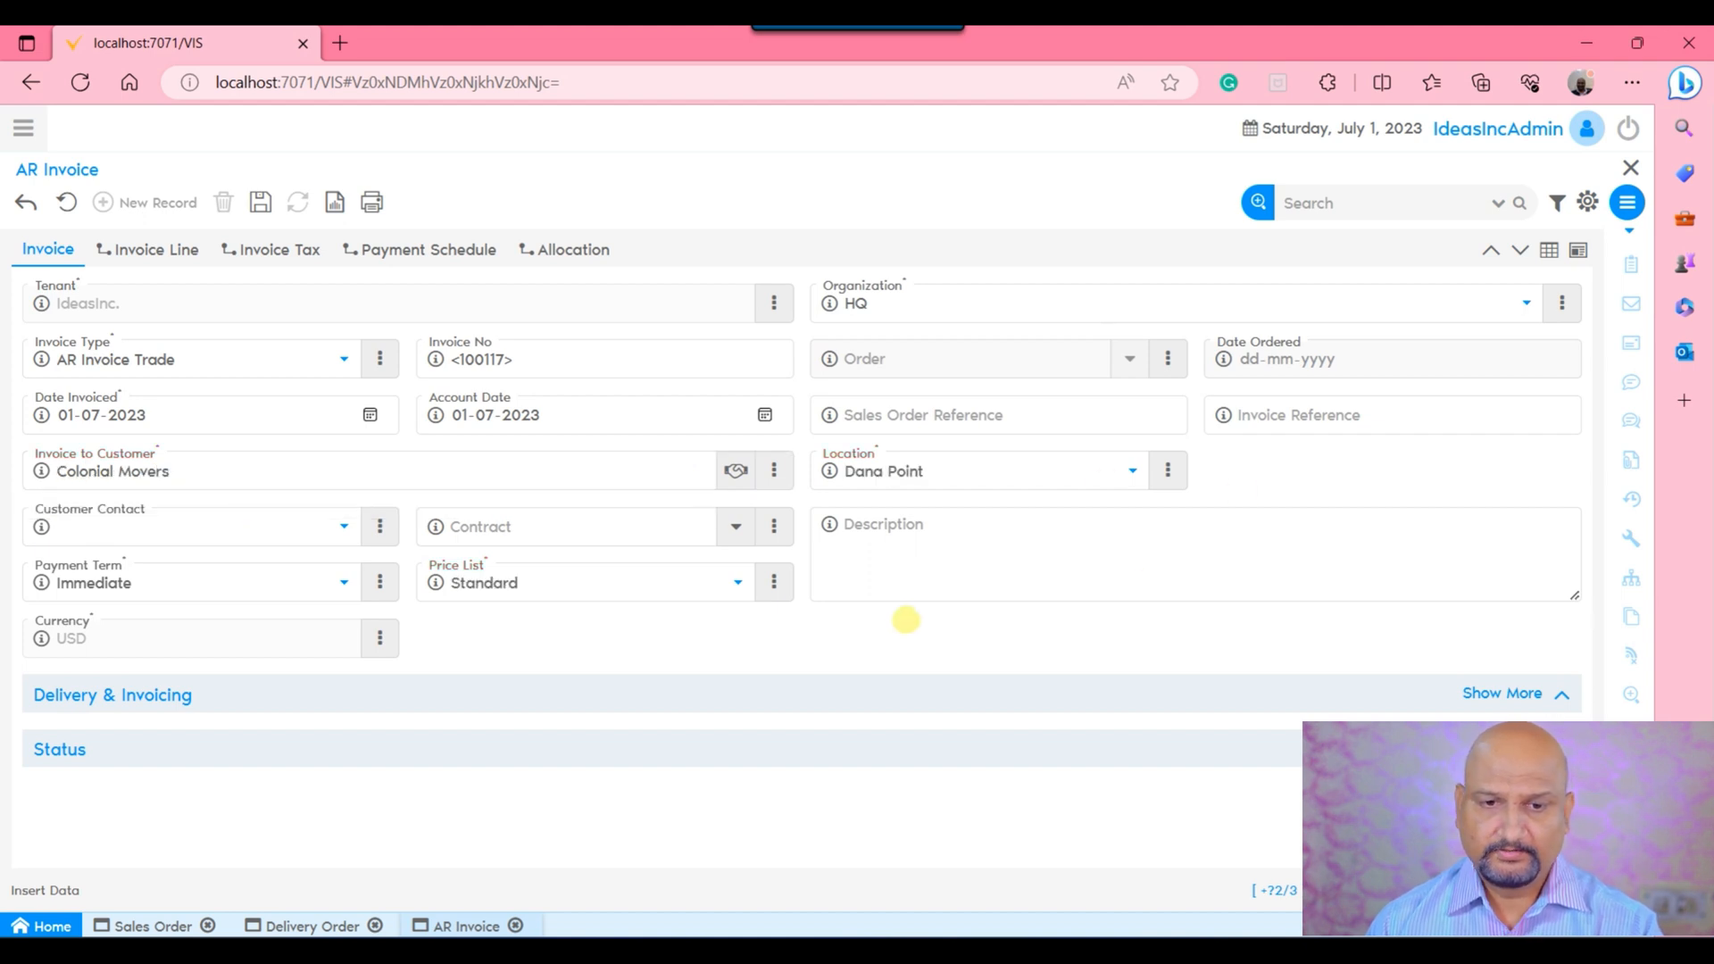
Expand the Delivery & Invoicing section and set the invoice's price list to USD Sales Price List.
left_click(676, 694)
scroll(1055, 665, "down", 1)
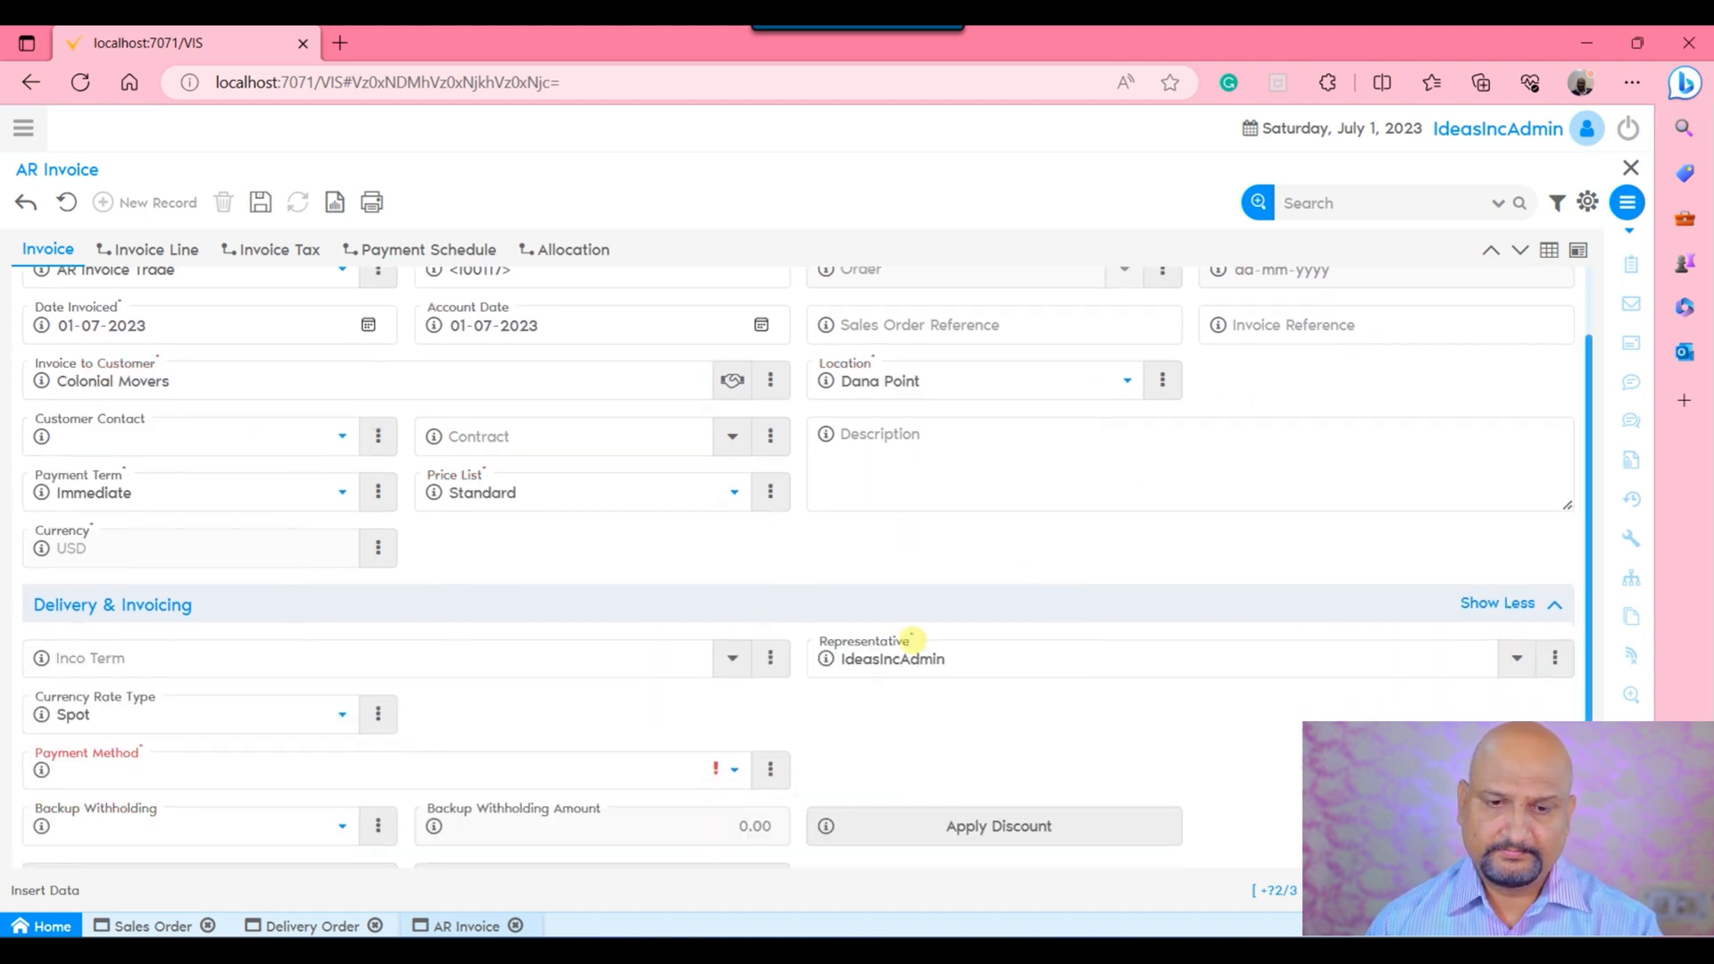
left_click(644, 486)
left_click(512, 555)
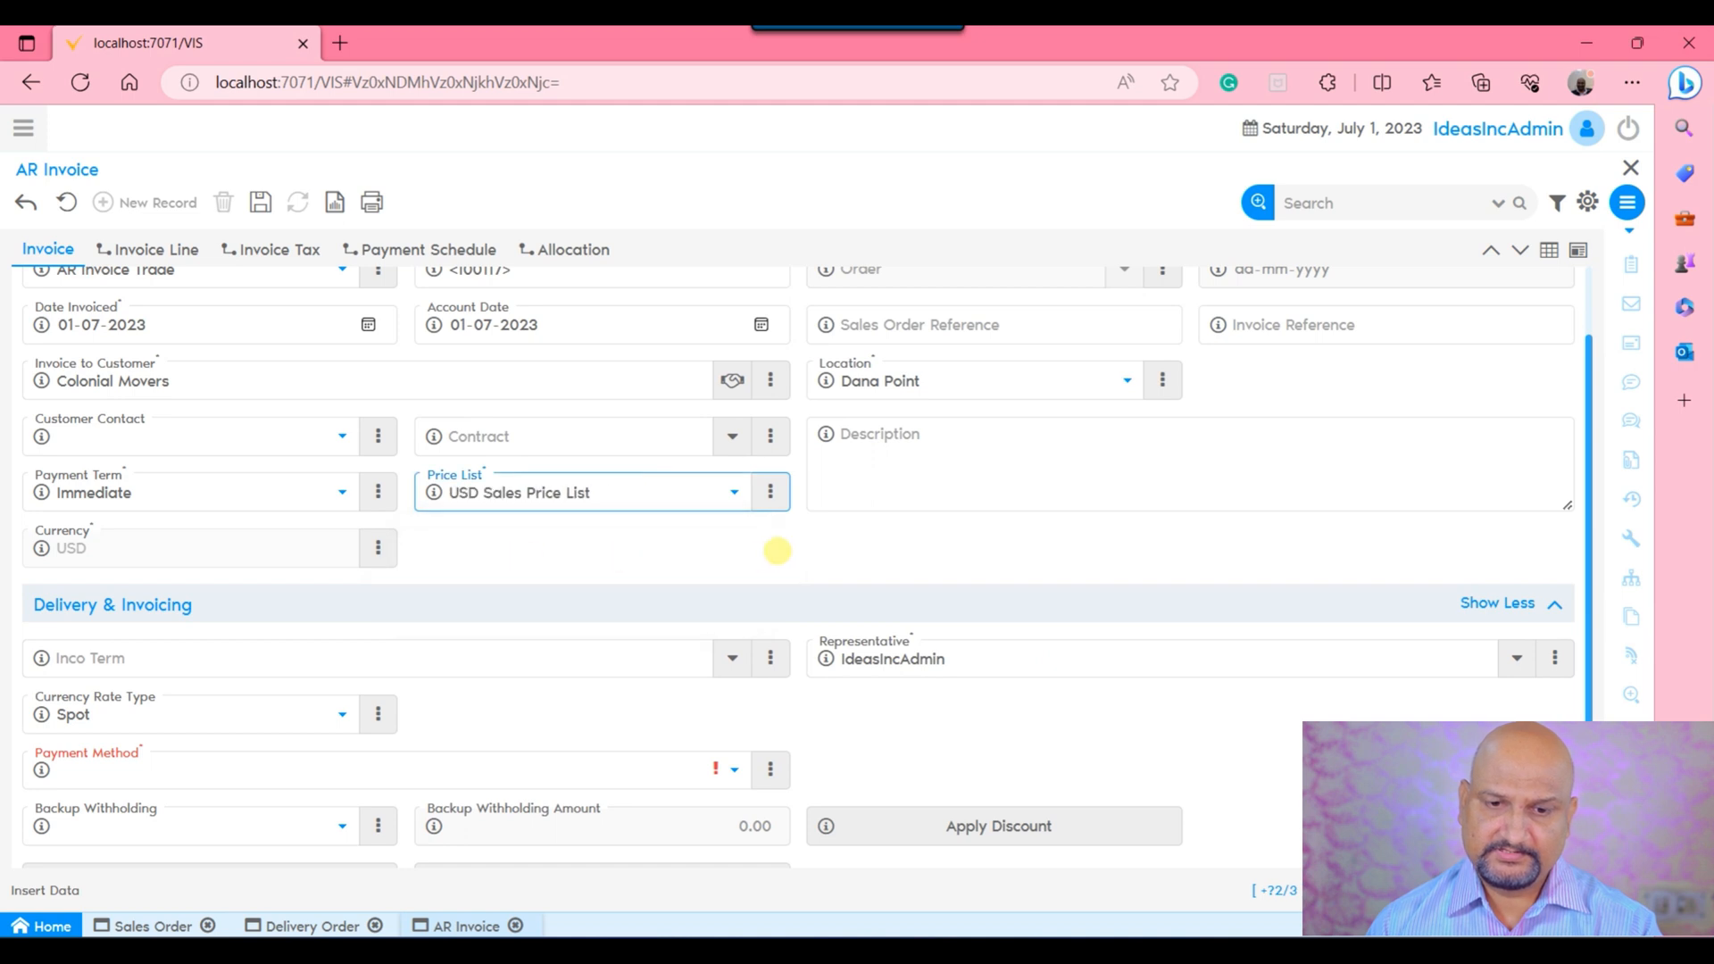
Set the AR invoice's payment method to Check and save the invoice record.
scroll(643, 607, "down", 1)
left_click(468, 669)
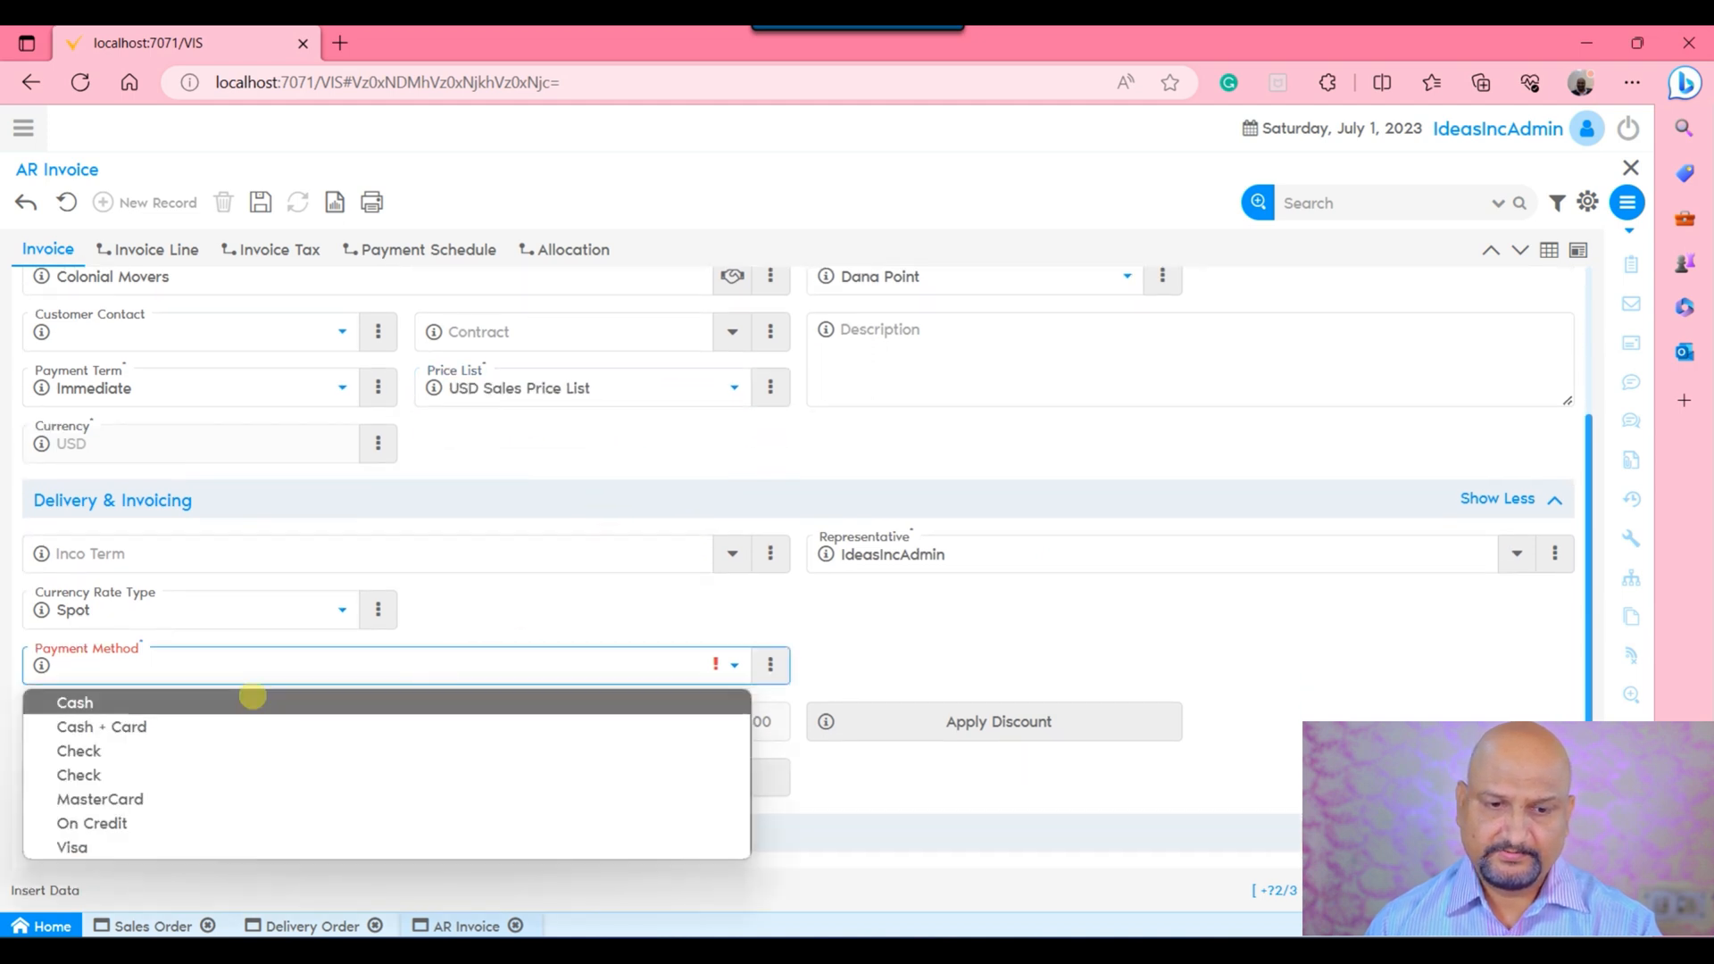
left_click(138, 774)
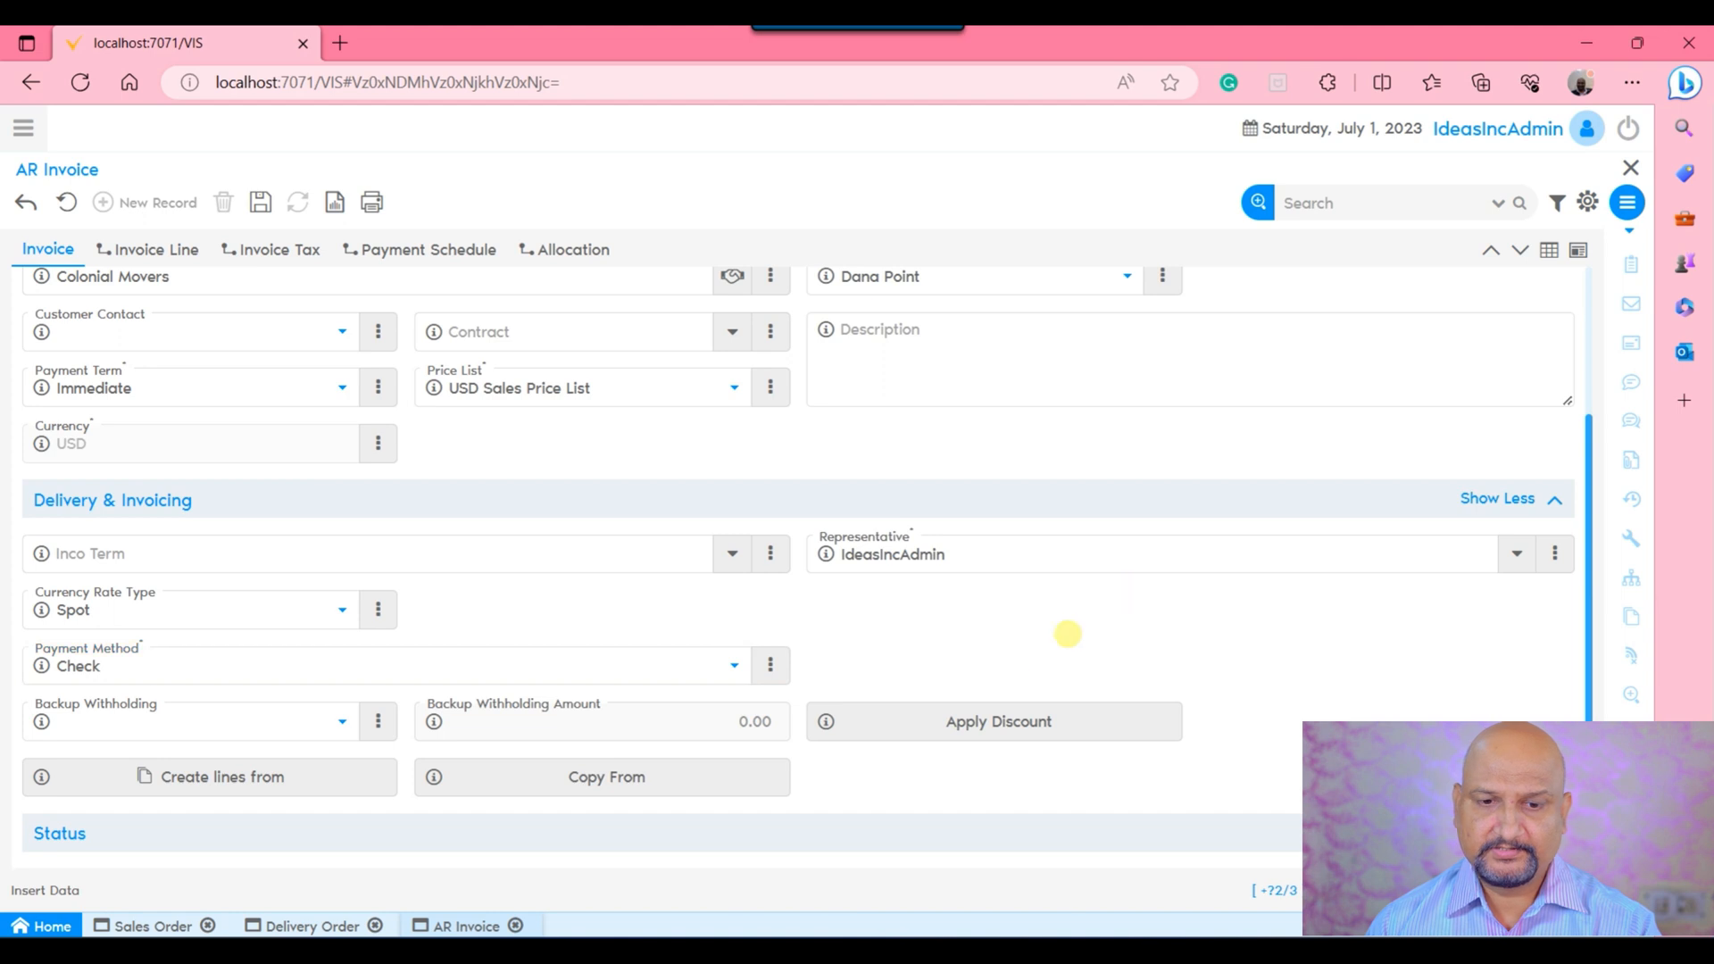
left_click(261, 199)
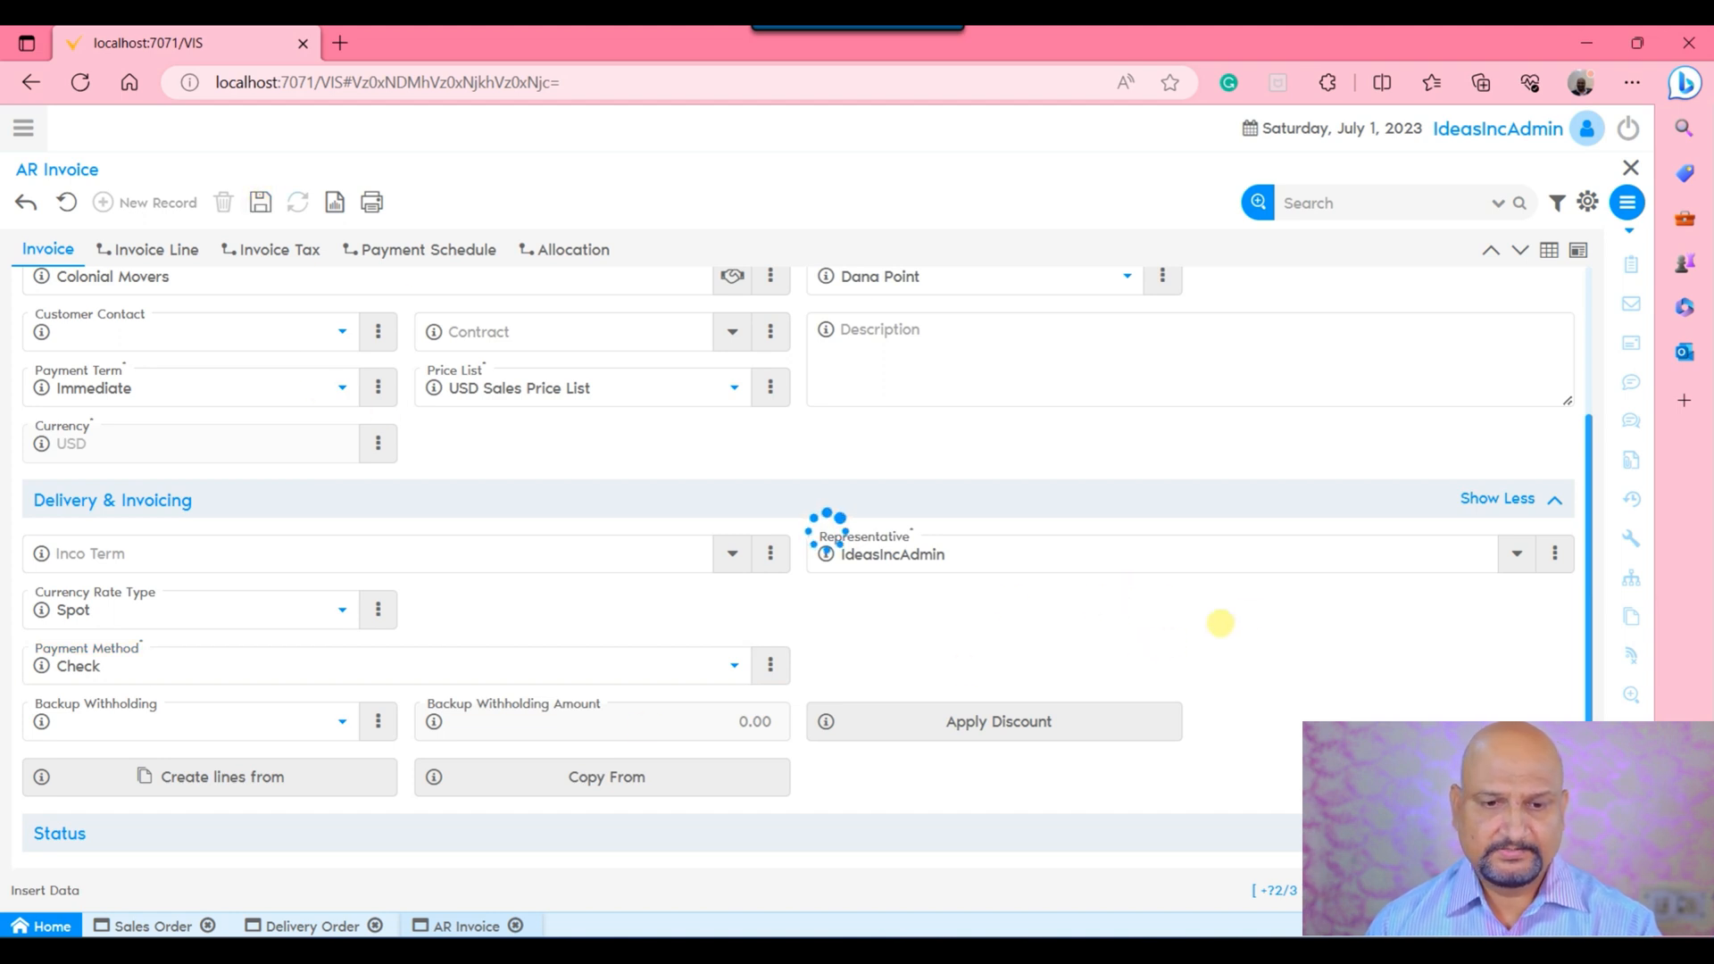
Start creating invoice lines from an existing document and choose the Colonial Movers shipment dated 1/7/2023 as the source.
left_click(180, 793)
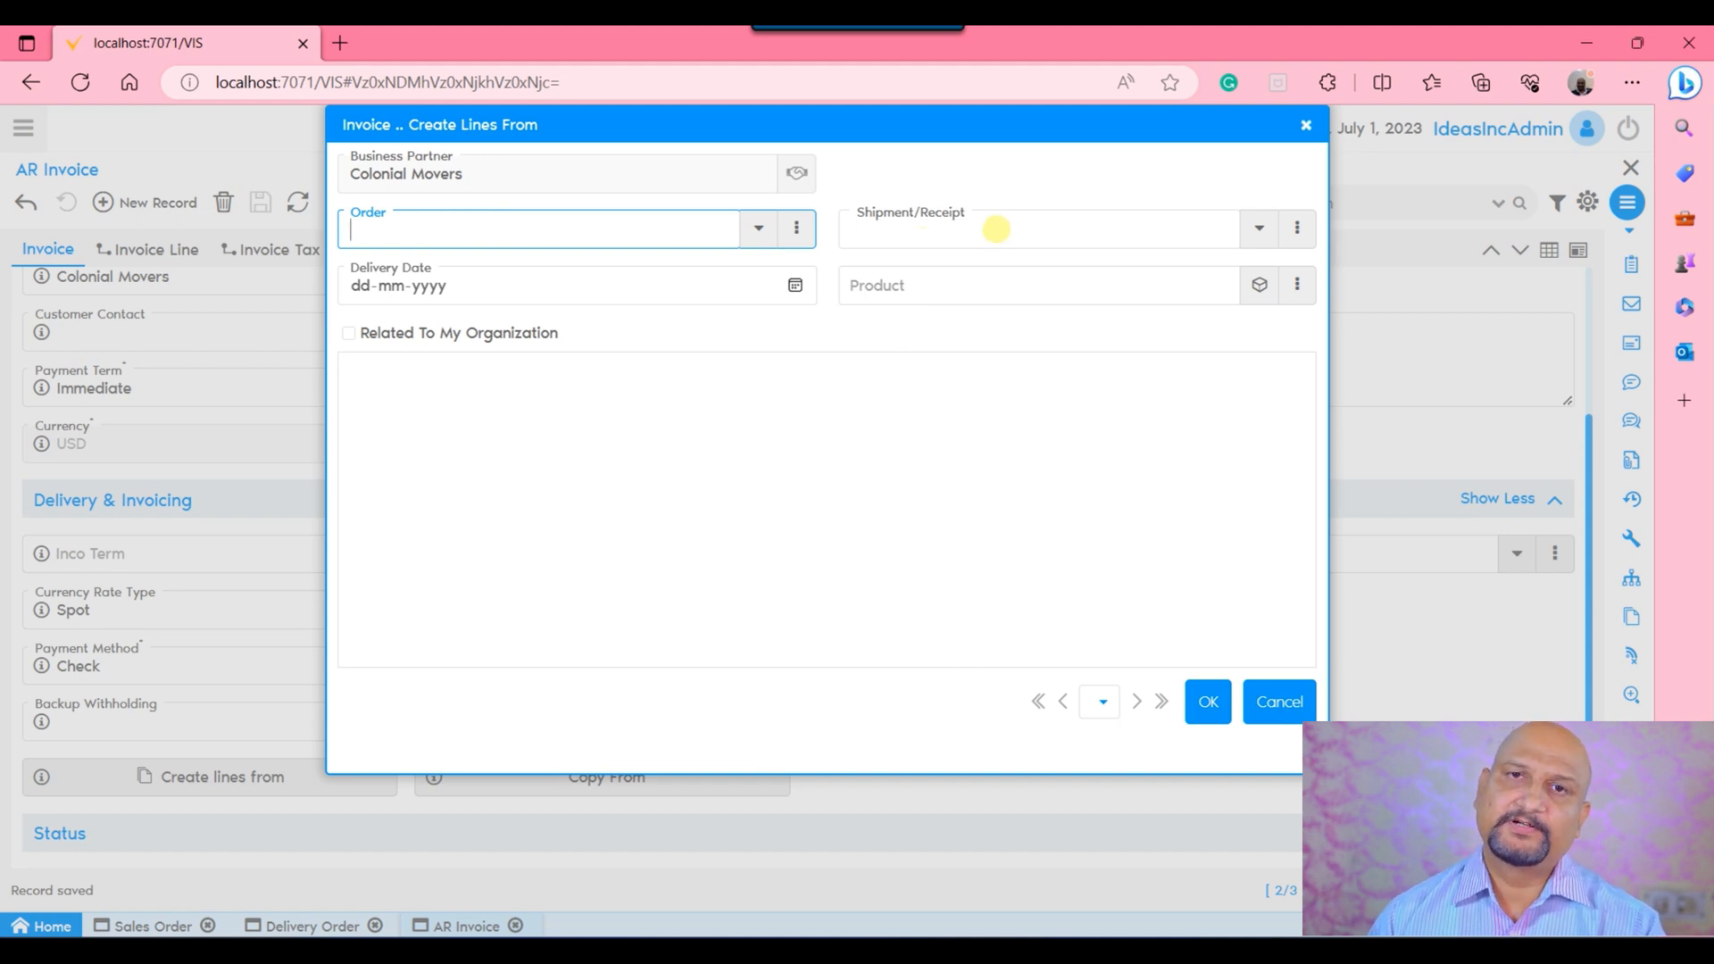
left_click(1255, 228)
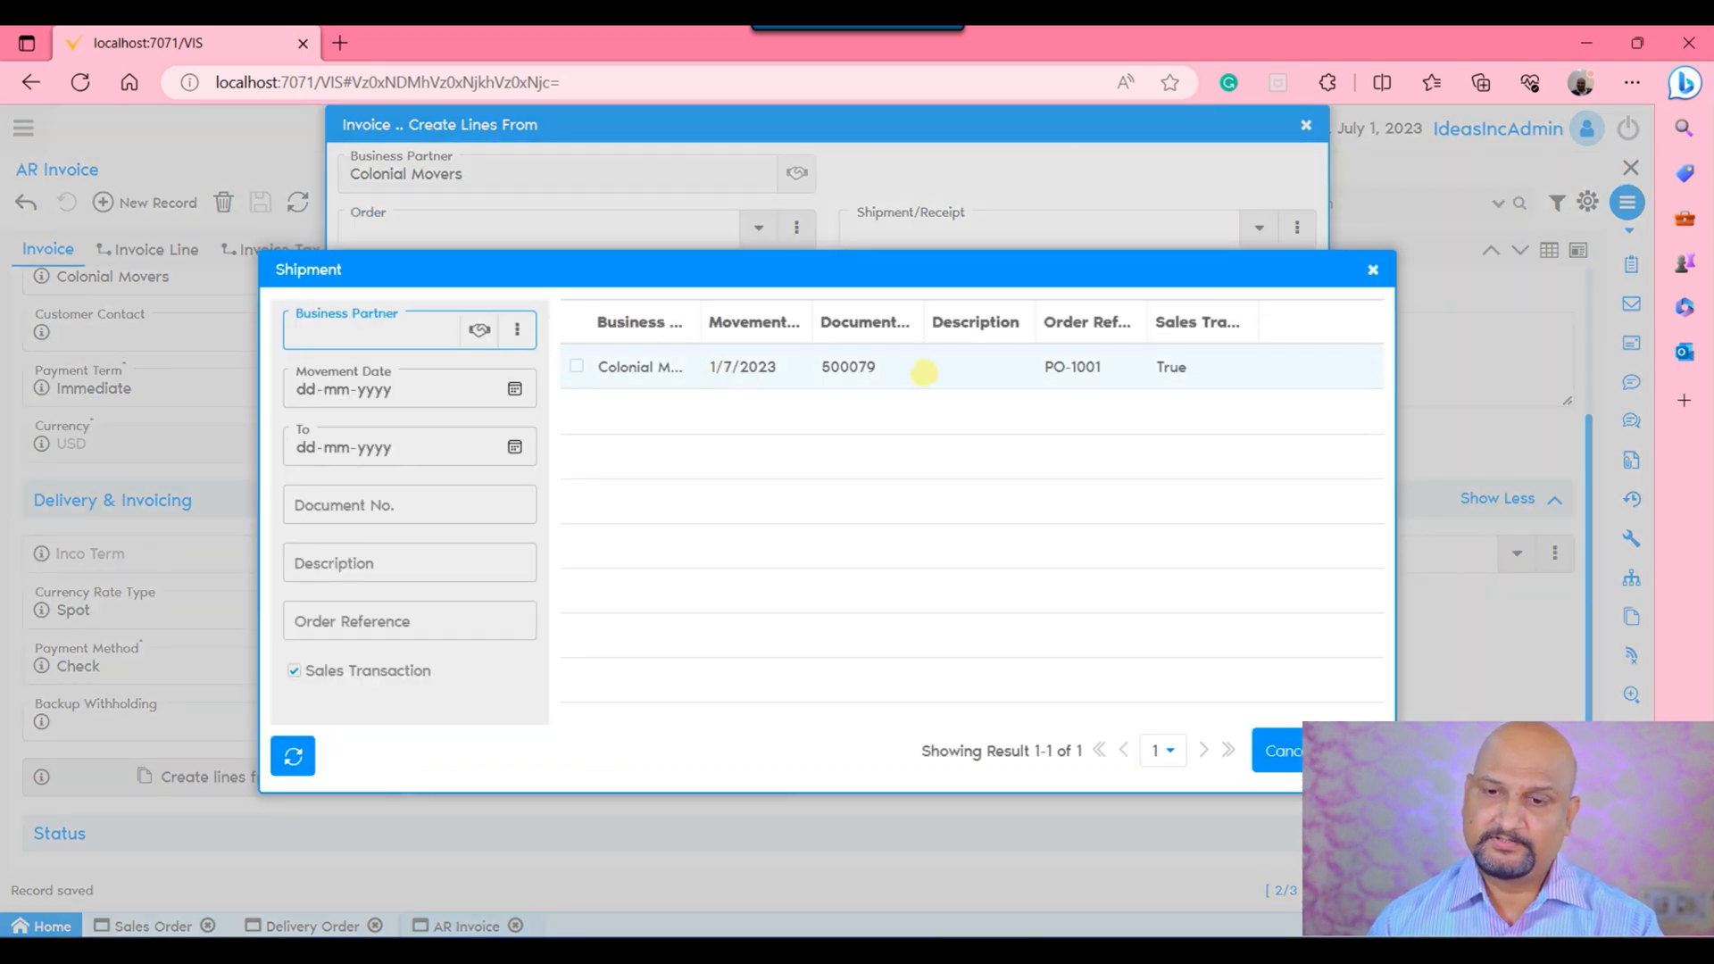
left_click(1371, 269)
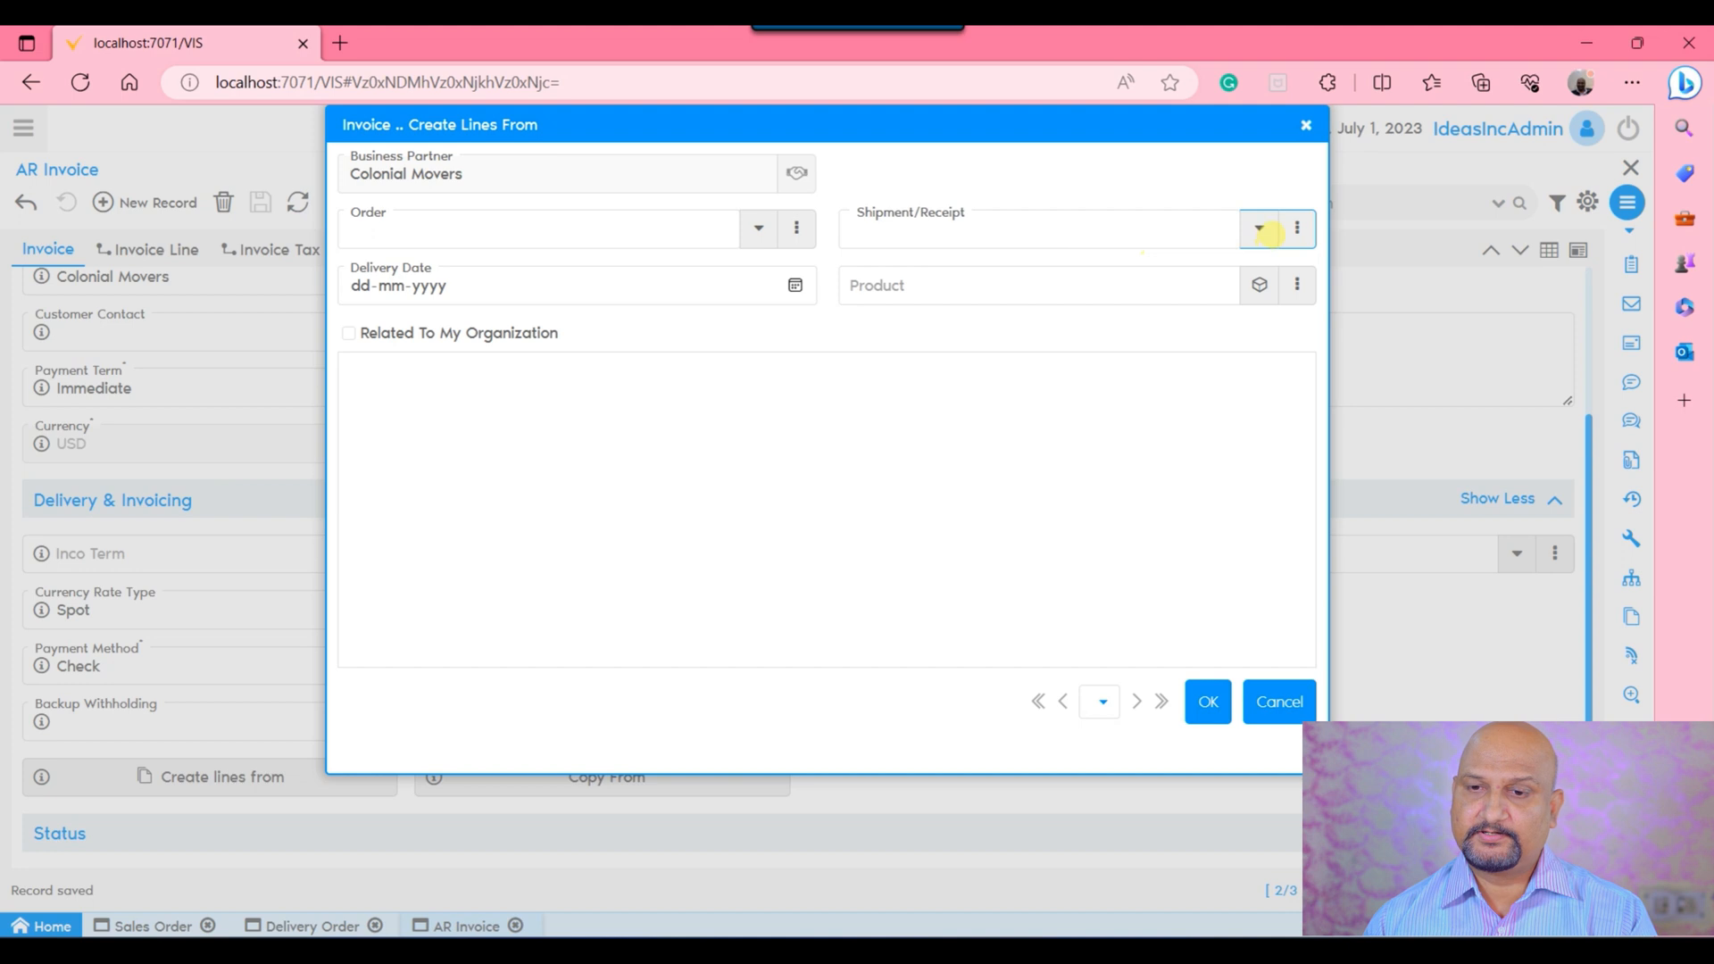
left_click(1258, 228)
left_click(608, 367)
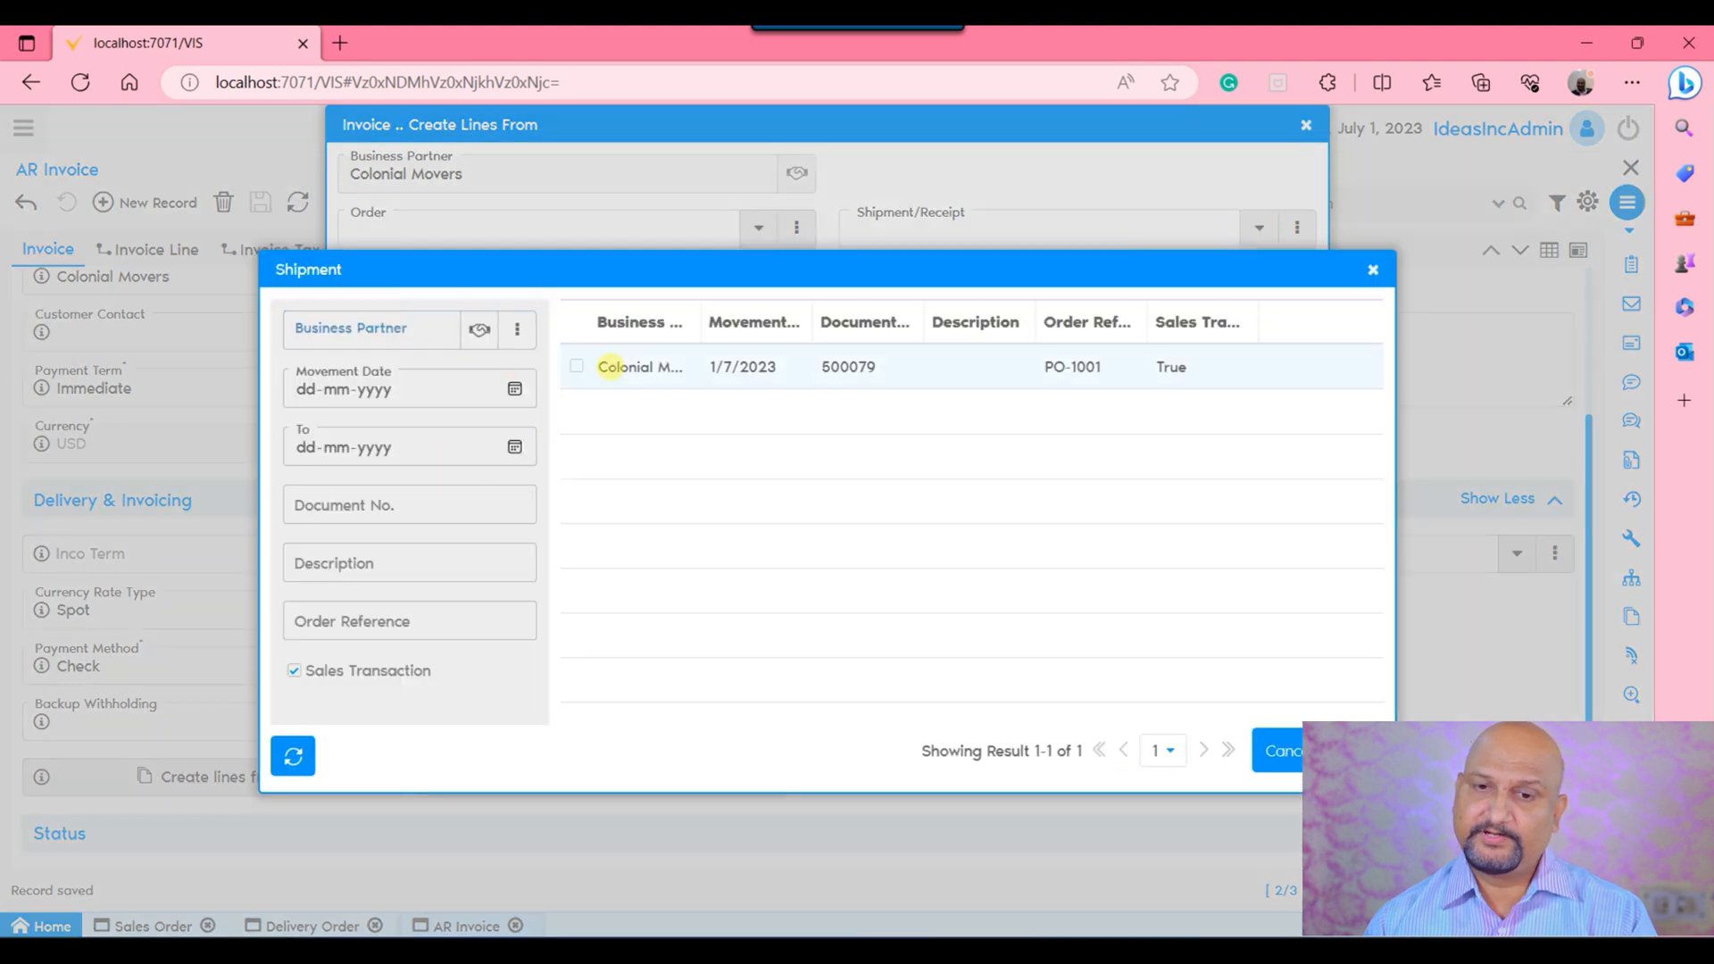
left_click(1359, 750)
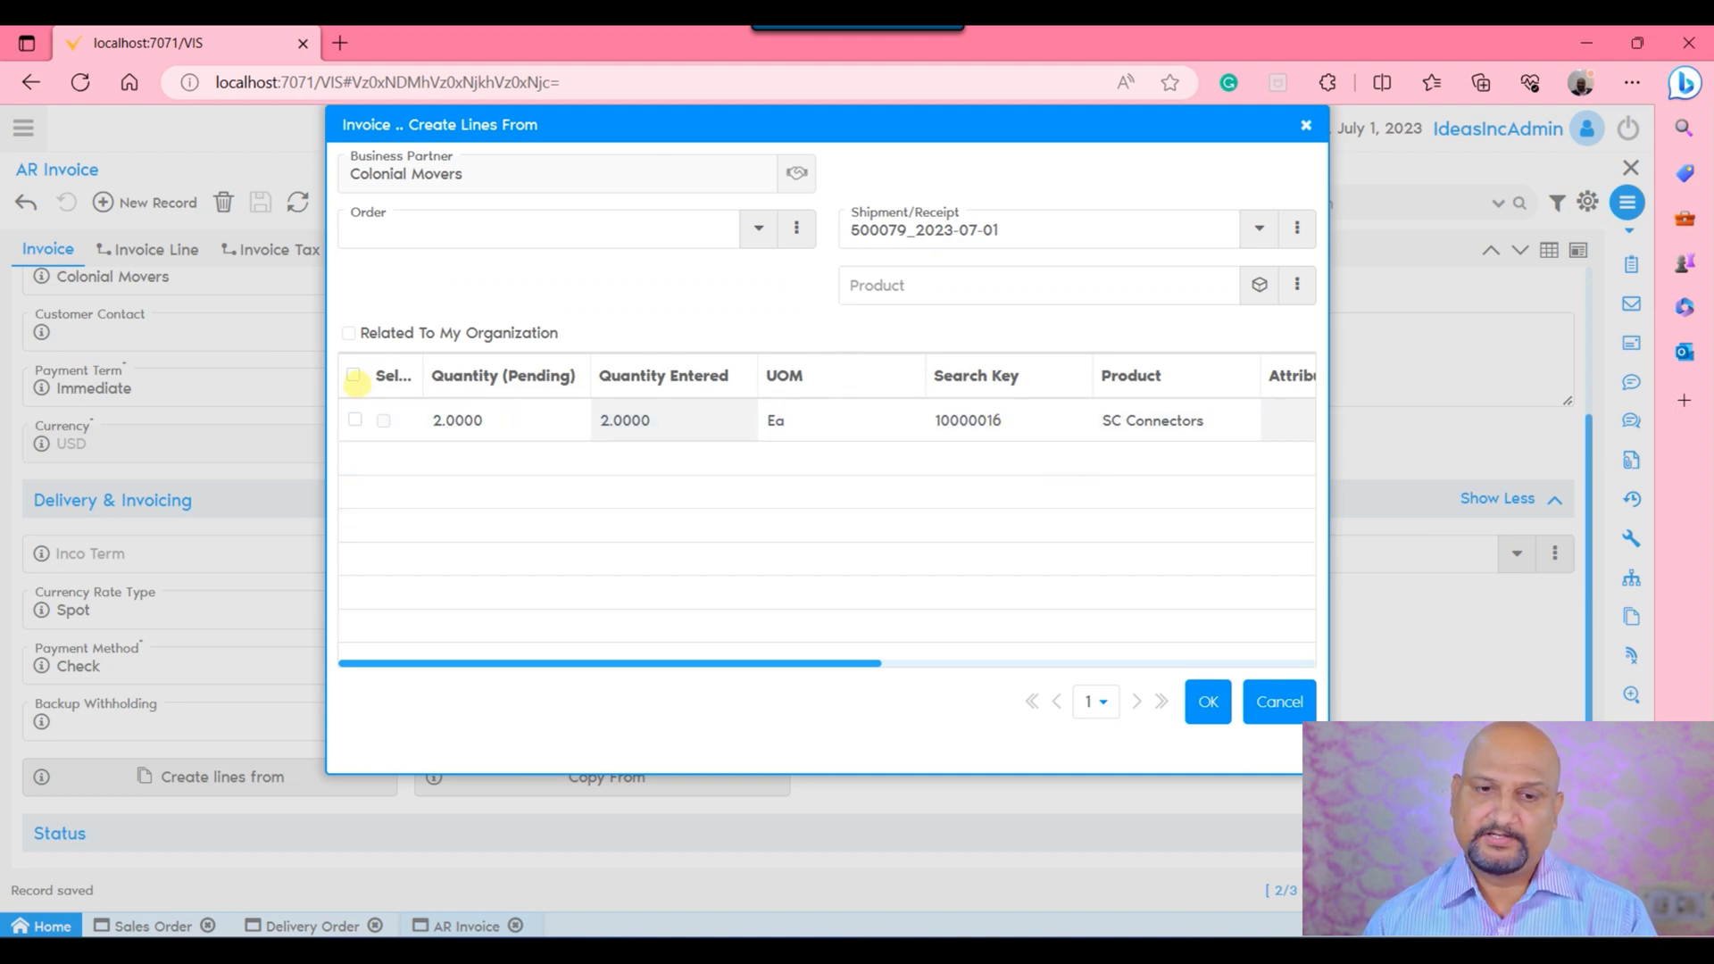
Select the SC Connectors shipment line and create the invoice line from it.
left_click(353, 375)
left_click(352, 375)
left_click(353, 375)
left_click(353, 374)
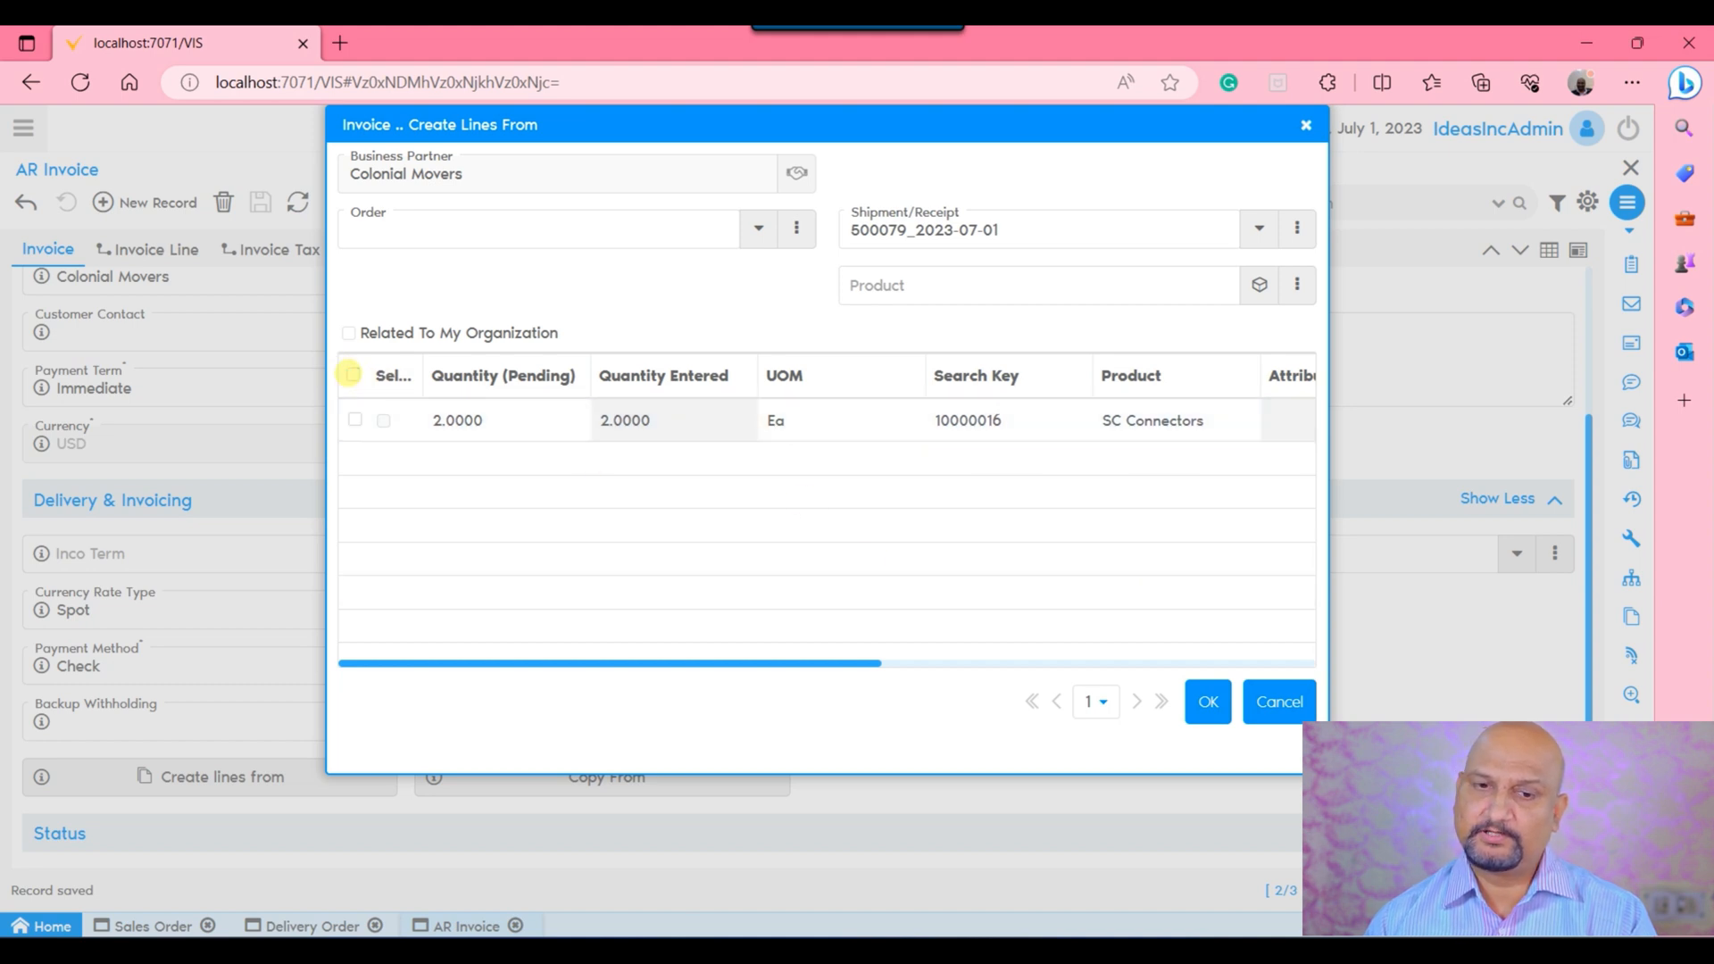
left_click(354, 418)
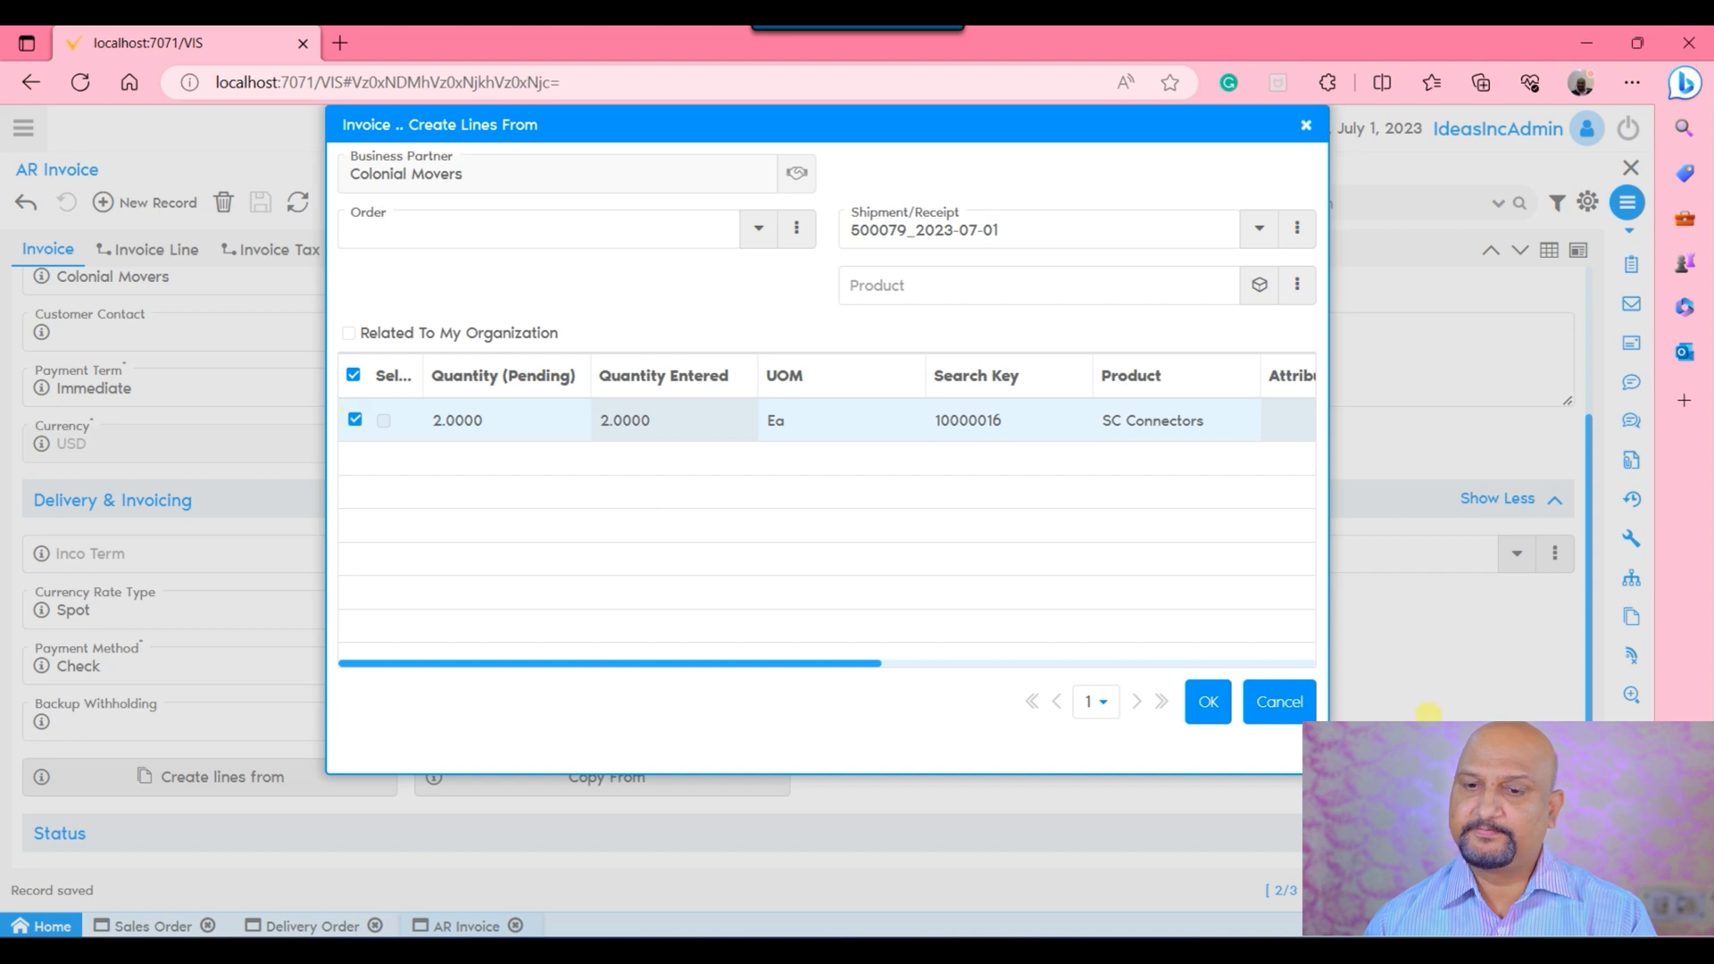
left_click(1212, 718)
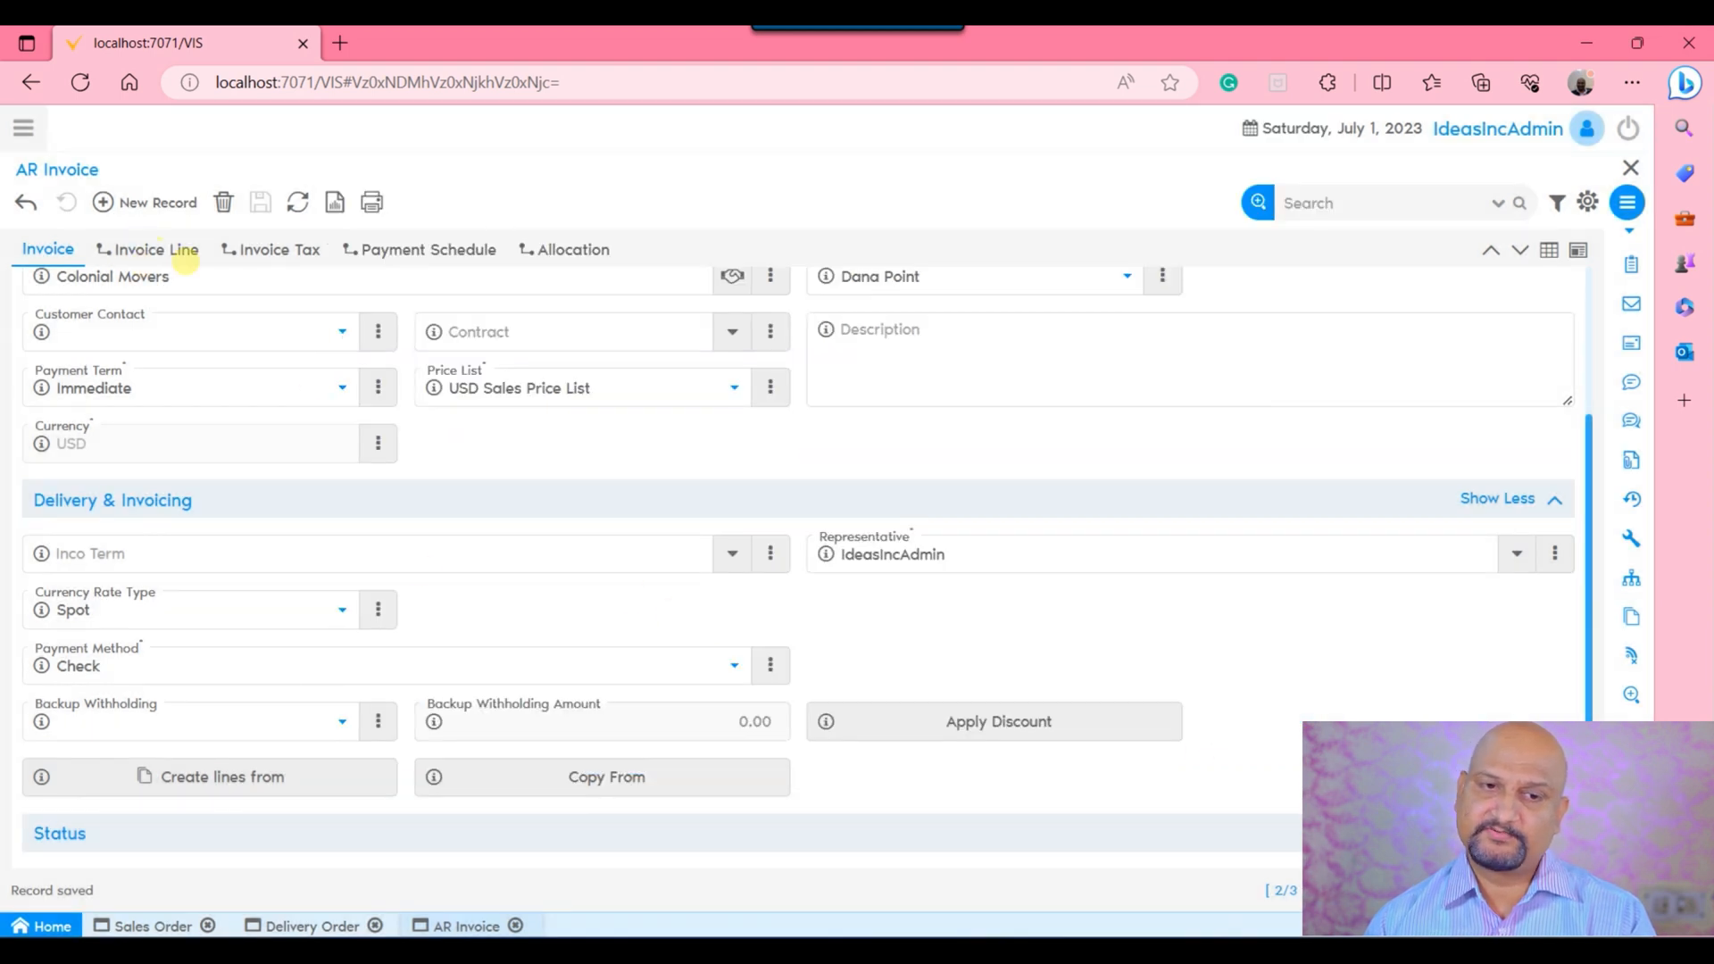
Open the new invoice line in form view and review its shipment reference, quantities and amounts.
left_click(148, 250)
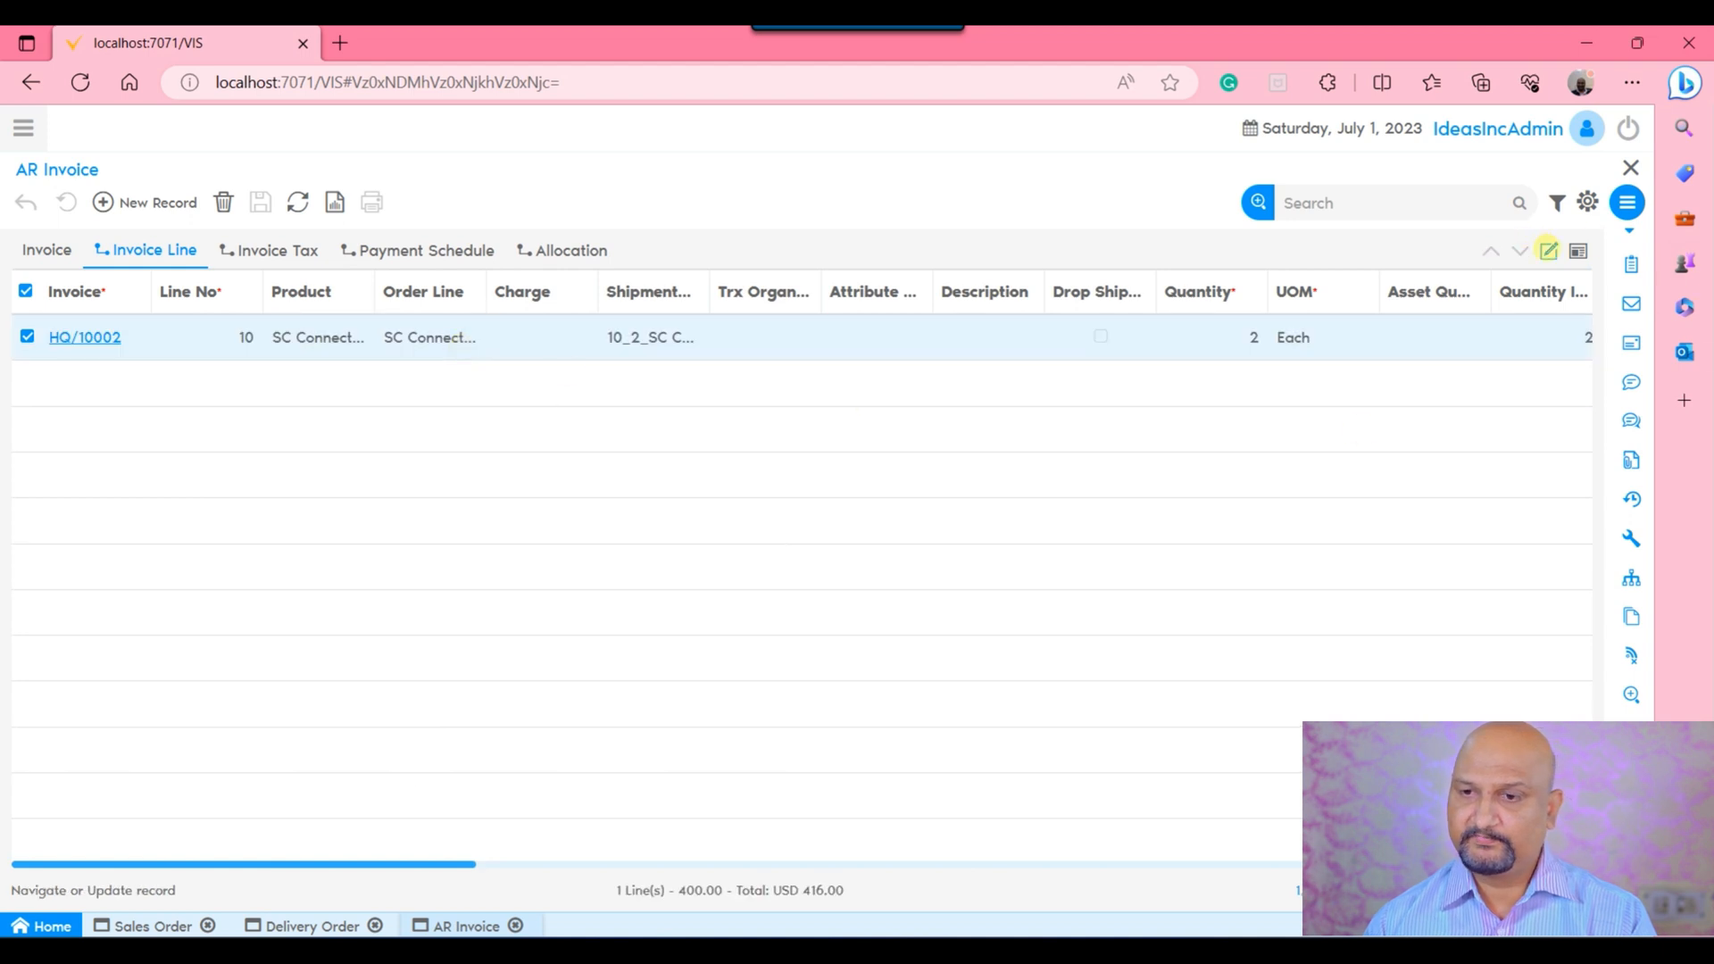
left_click(1548, 251)
scroll(584, 709, "down", 1)
left_click(582, 708)
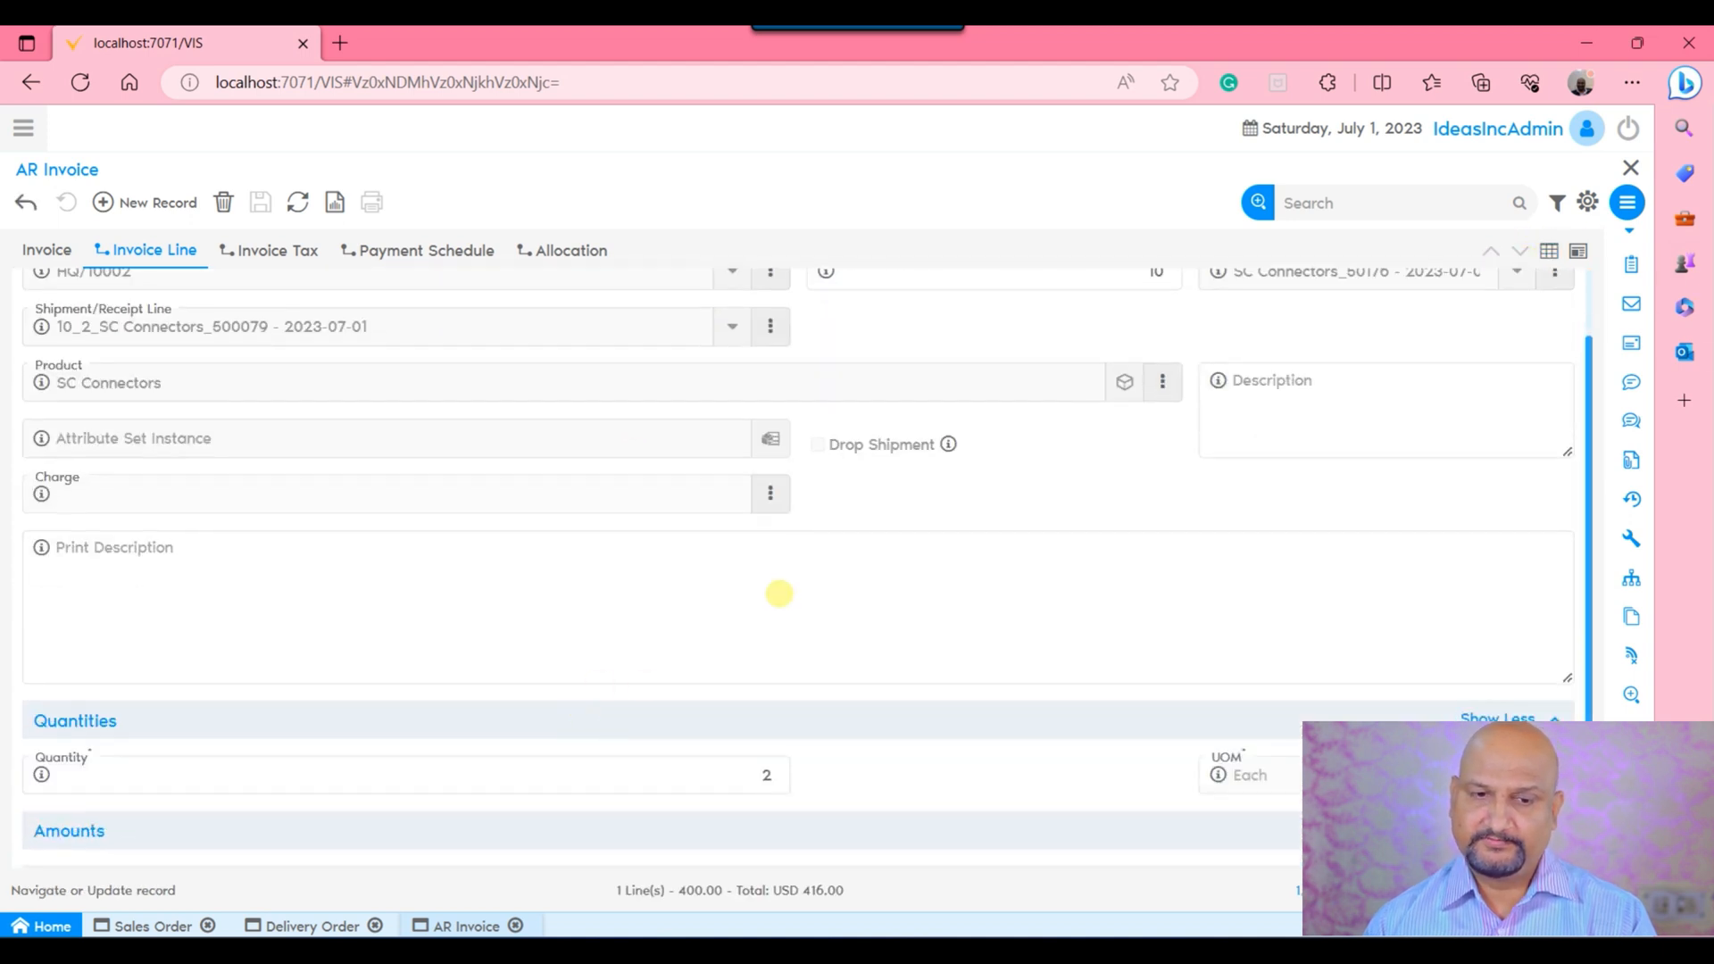
scroll(688, 738, "down", 1)
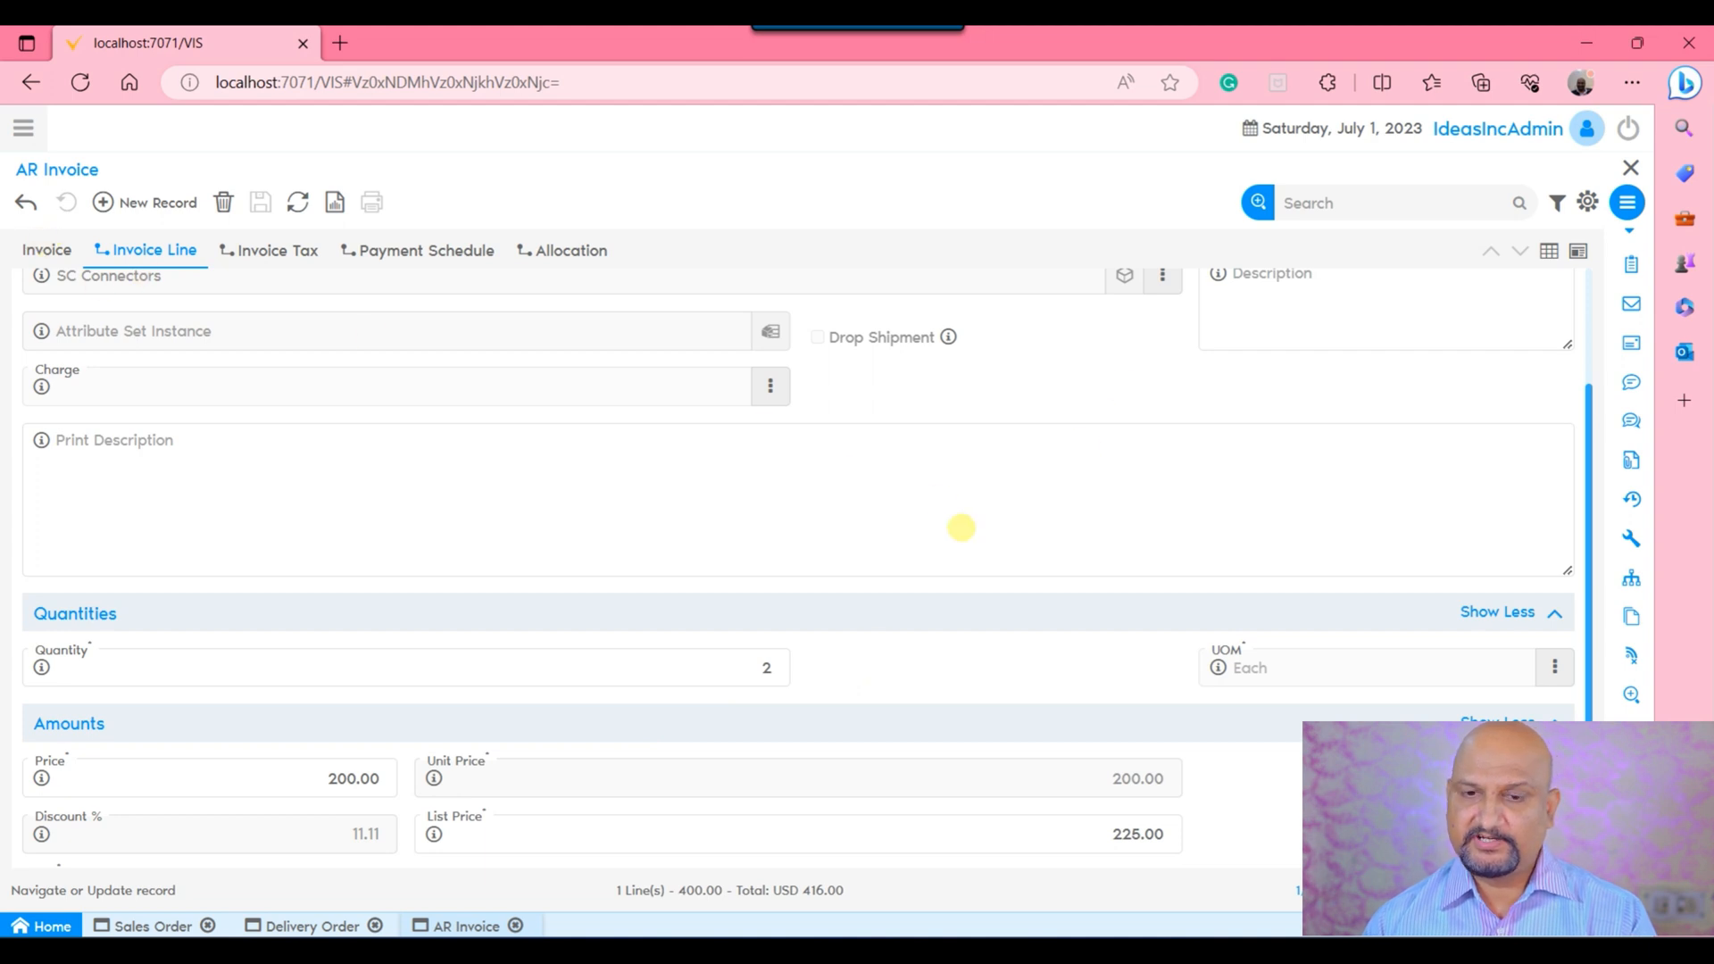
scroll(995, 517, "down", 2)
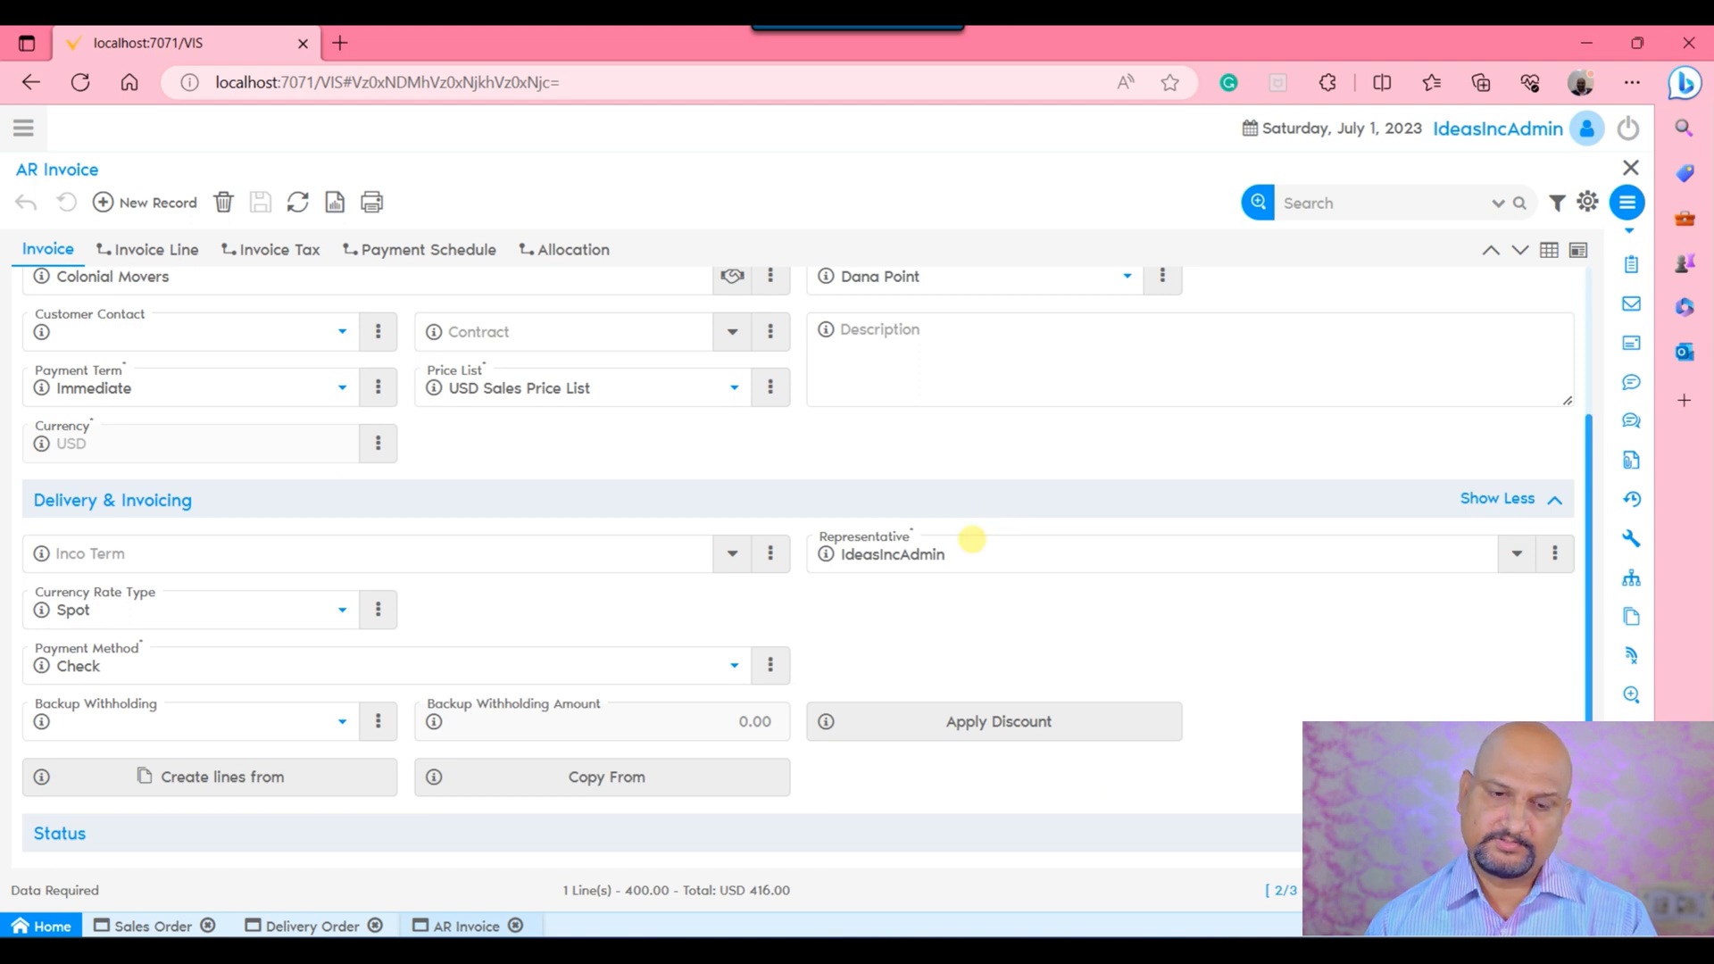
Return to the invoice header and complete the AR invoice from its Status section.
scroll(1164, 677, "down", 4)
left_click(1366, 736)
left_click(873, 582)
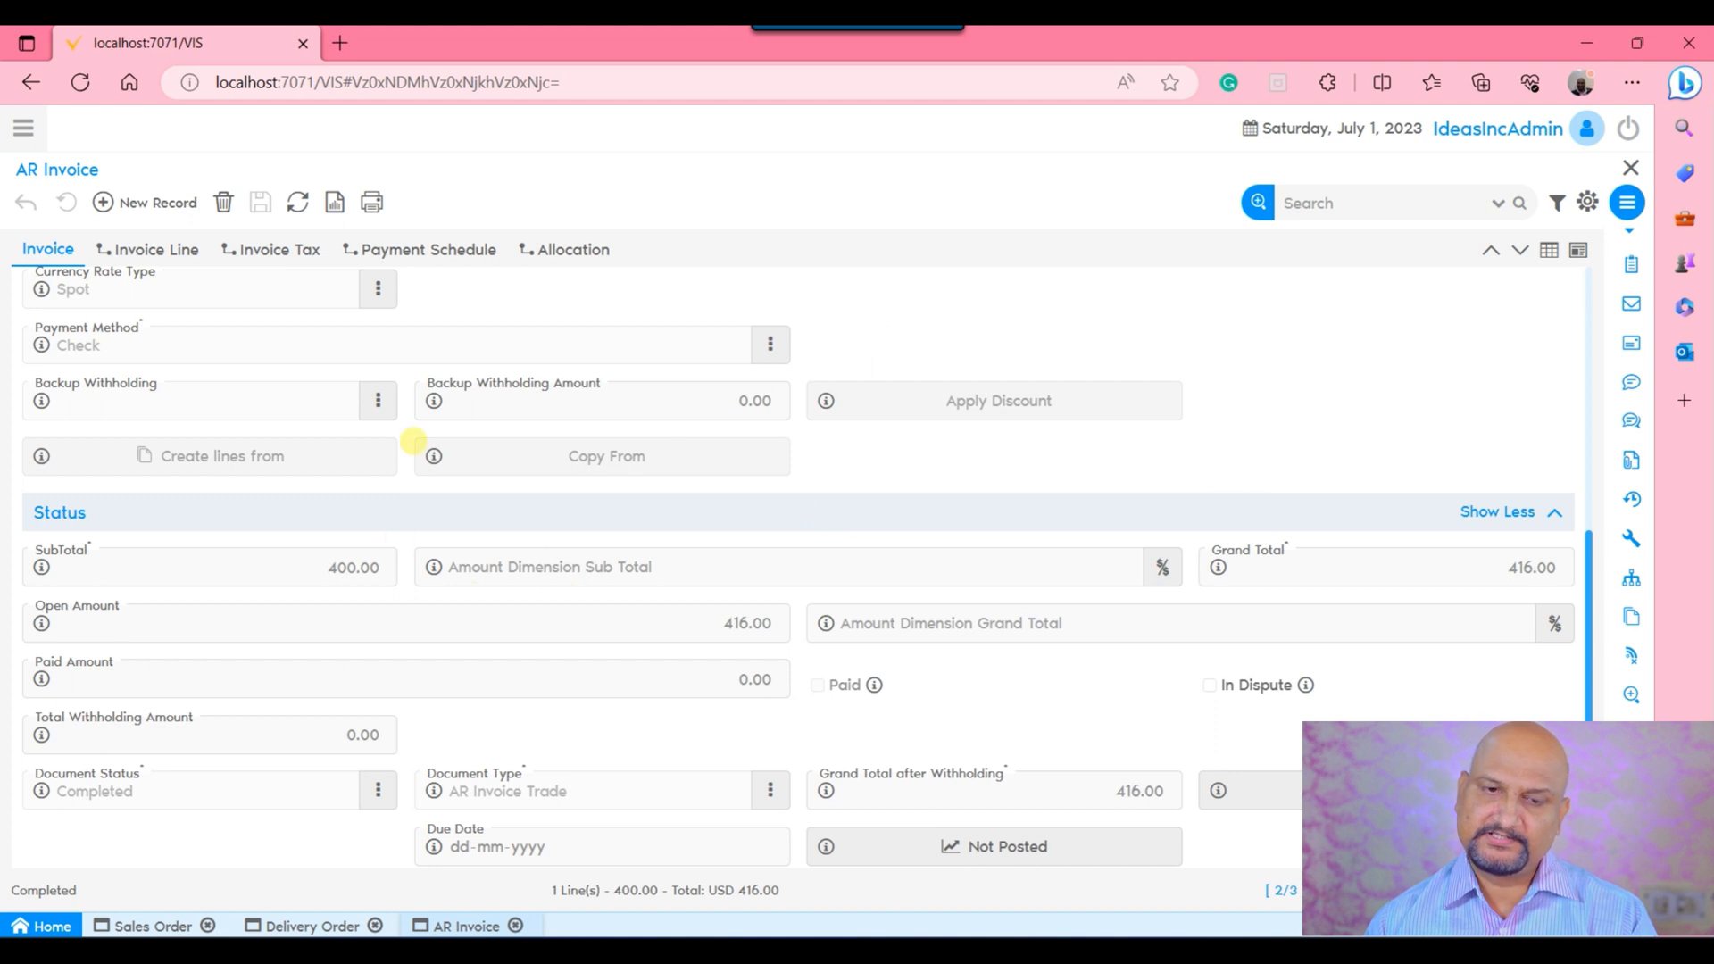
Generate the completed invoice as a PDF, review the whole document and return to the AR Invoice window.
left_click(372, 201)
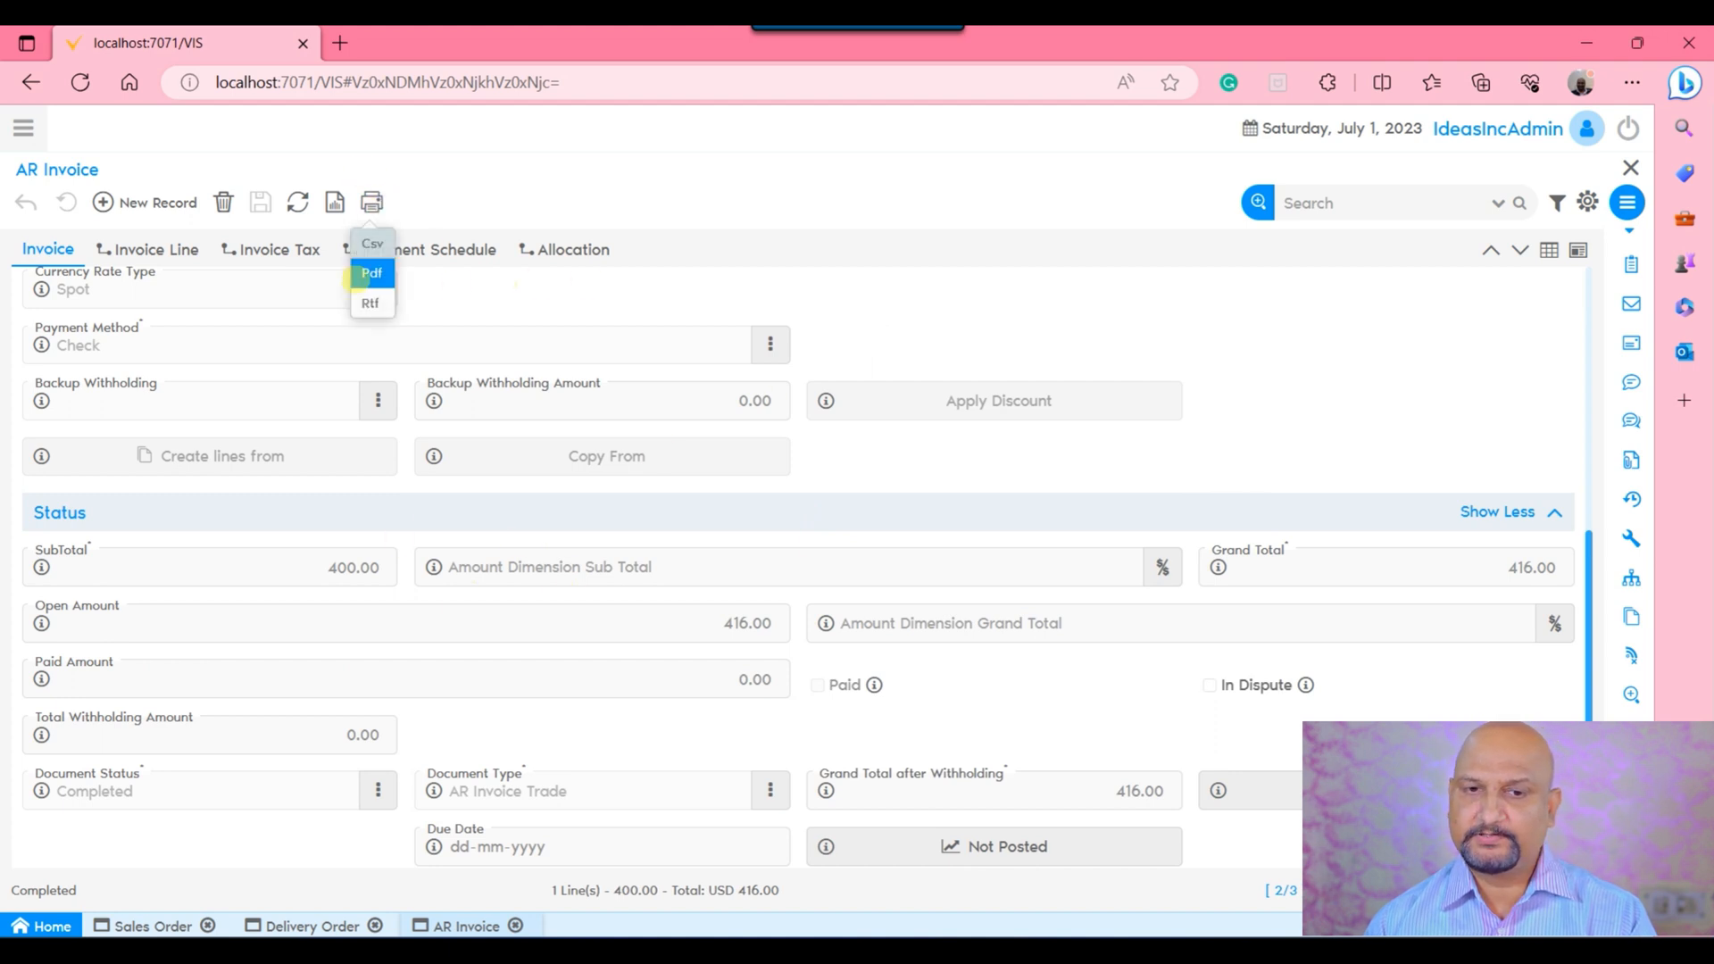
left_click(372, 278)
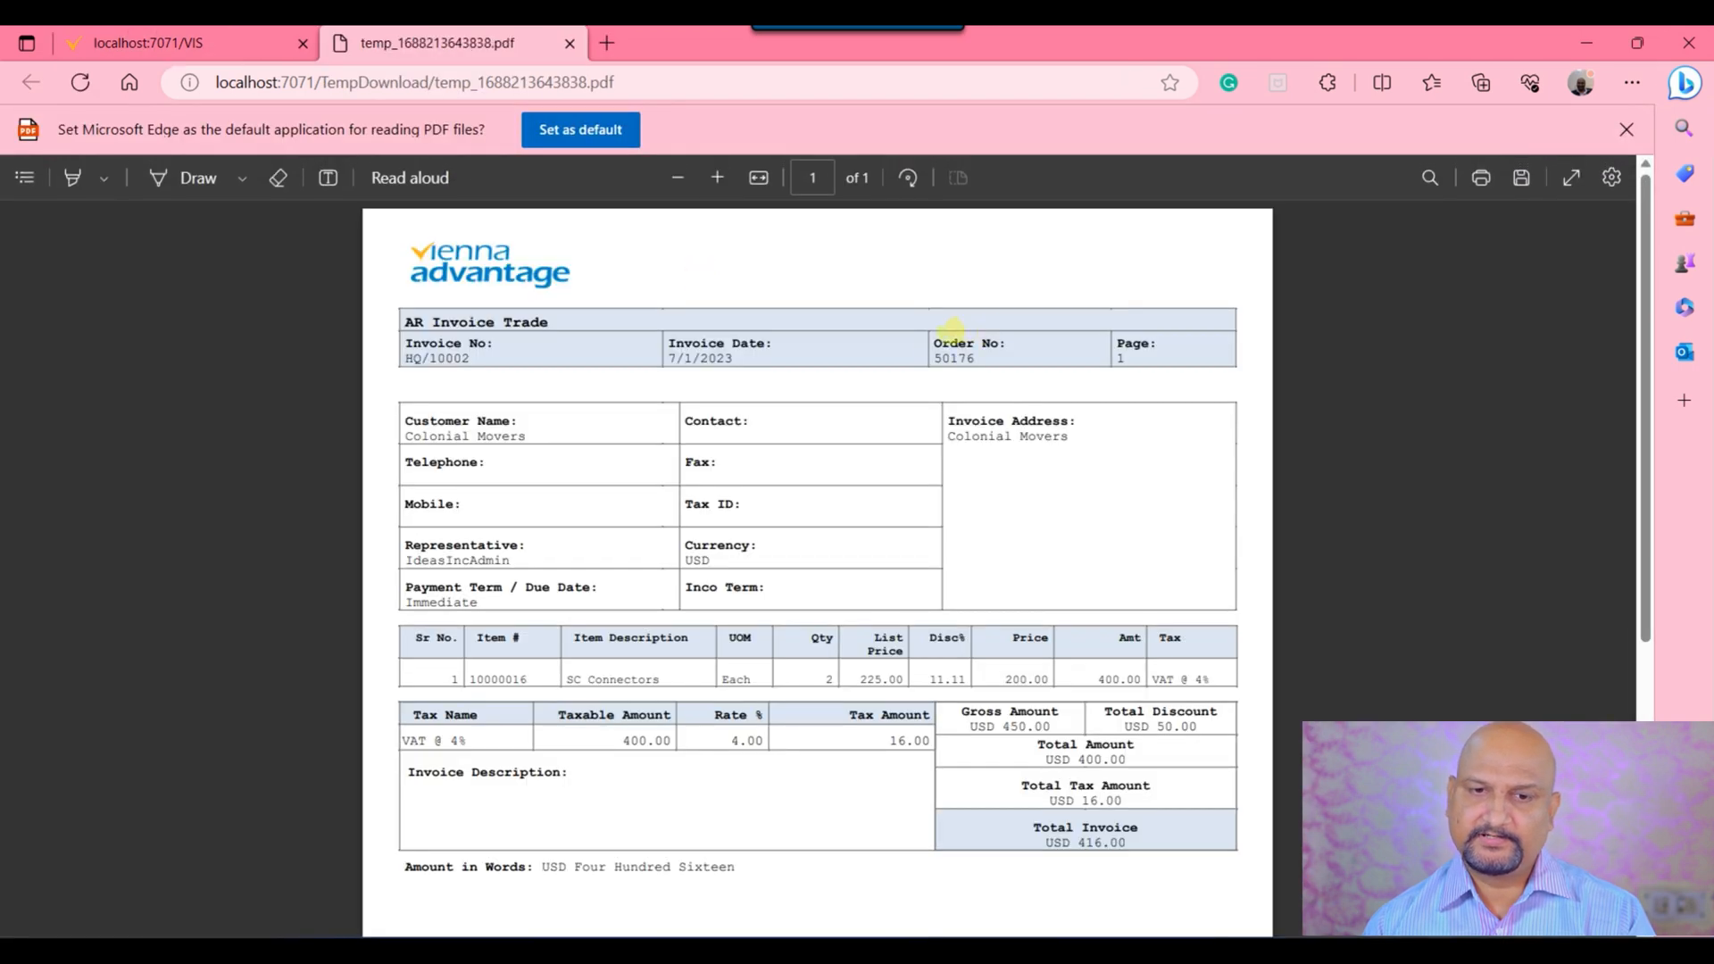
scroll(1077, 390, "down", 1)
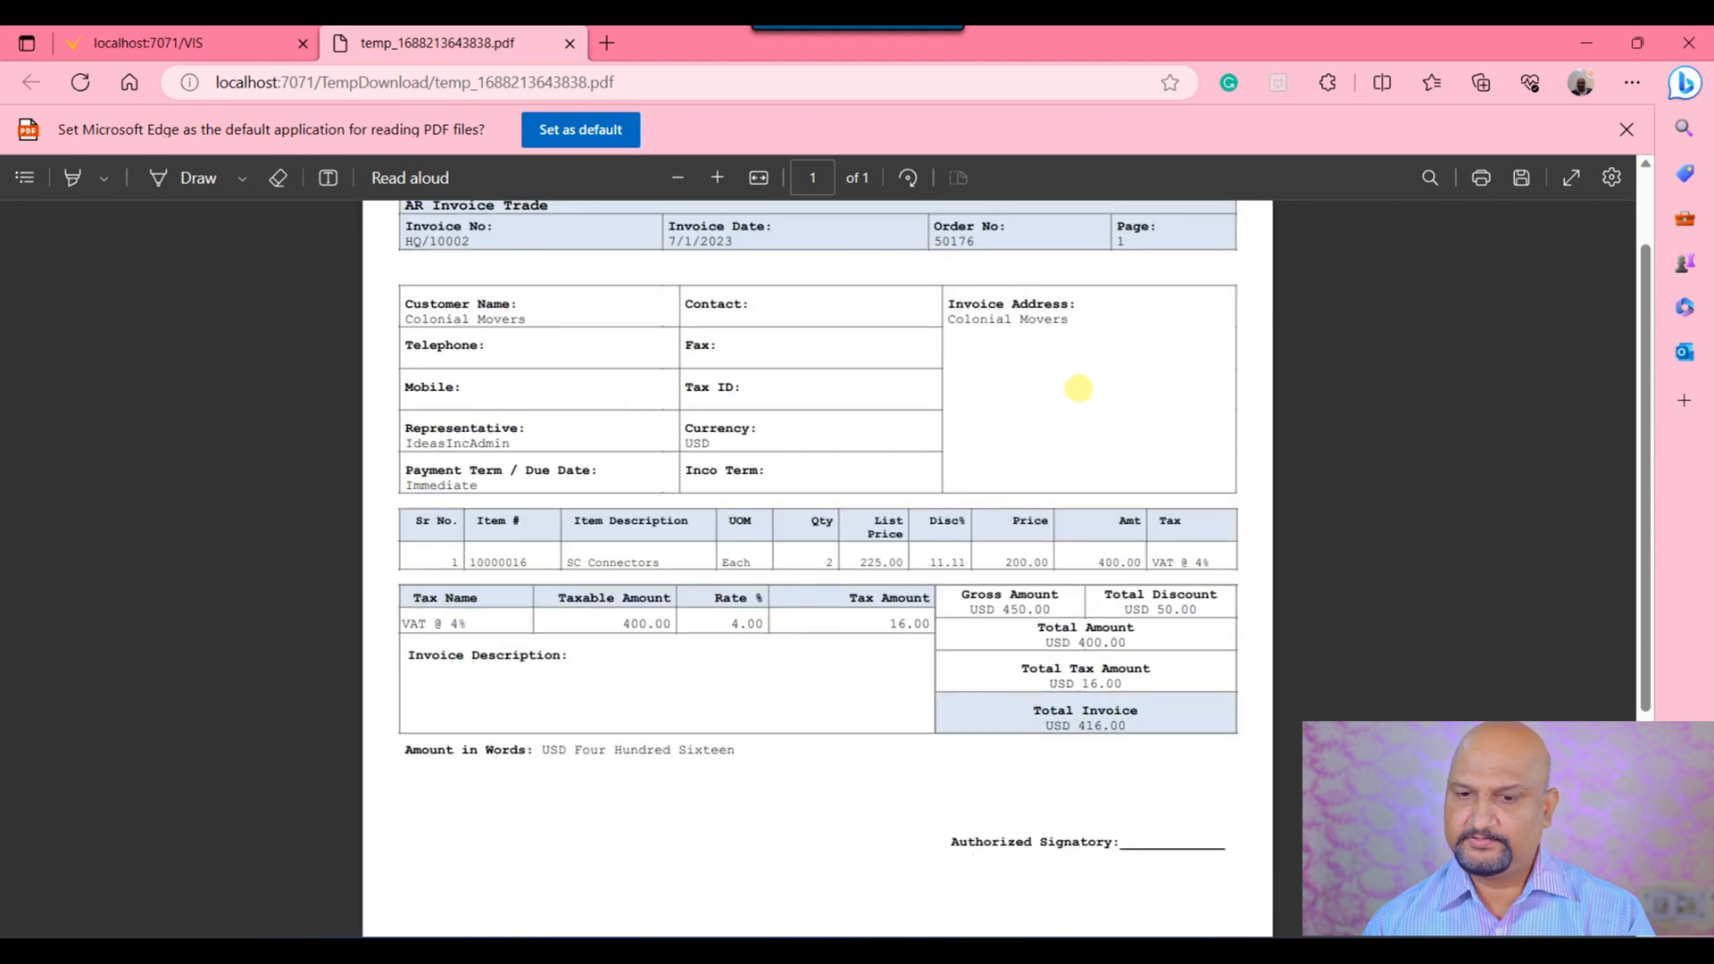
scroll(1080, 386, "up", 1)
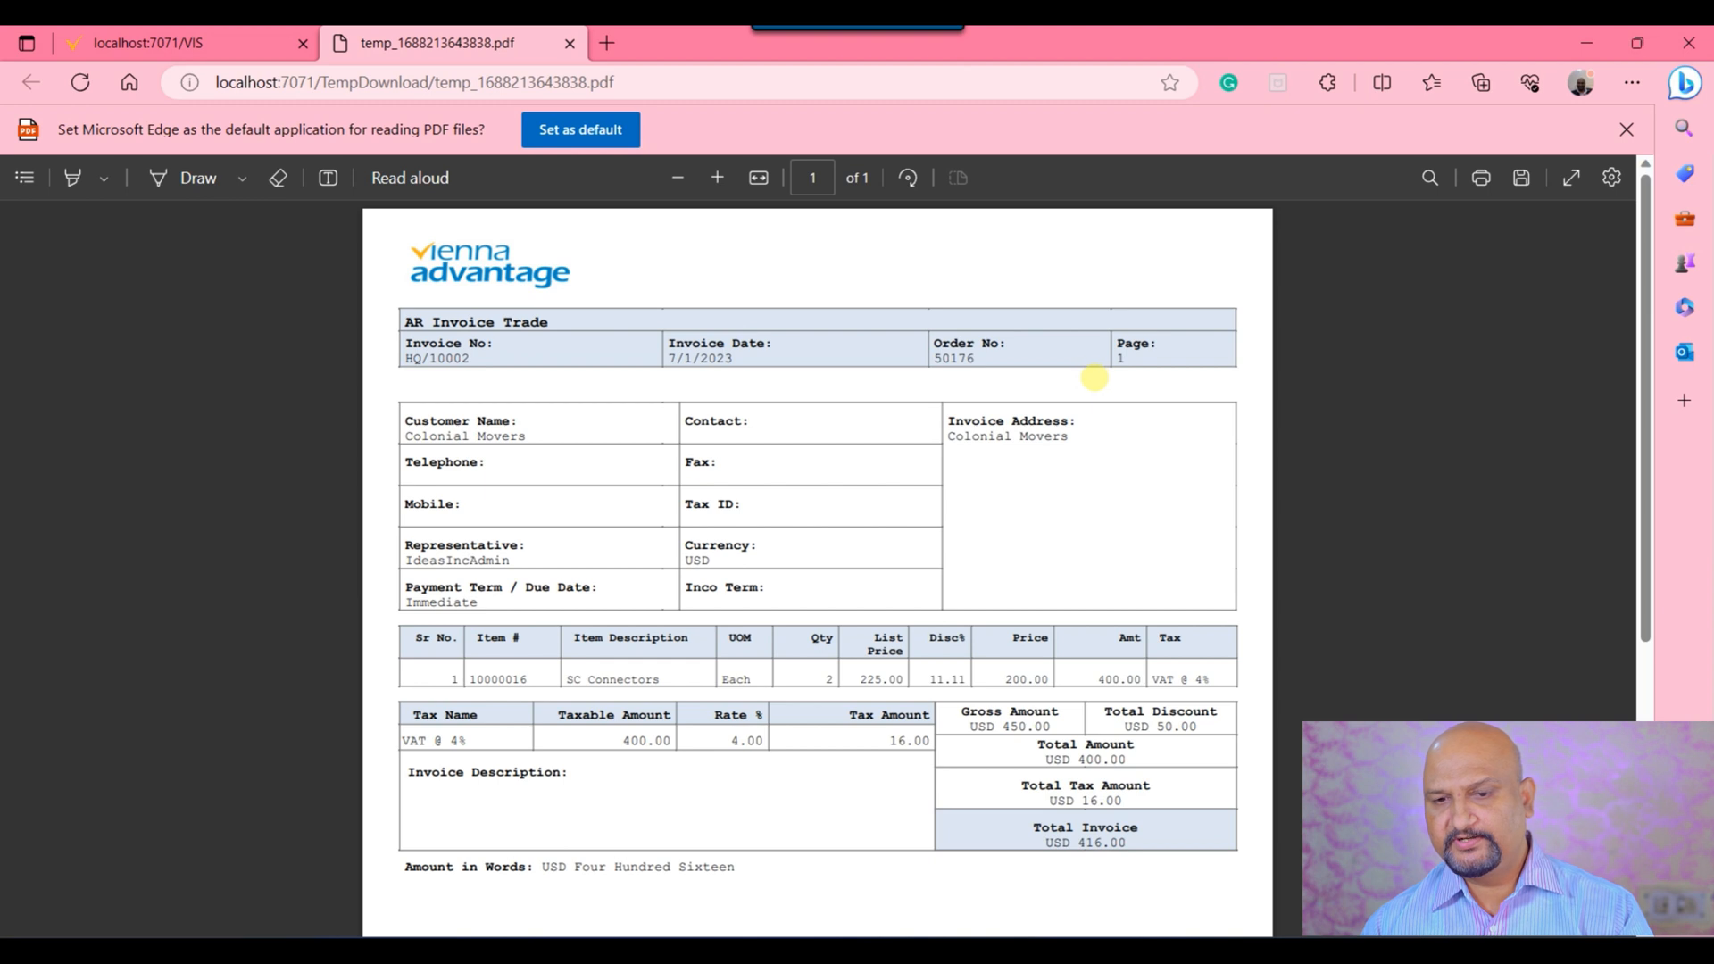
scroll(737, 475, "down", 4)
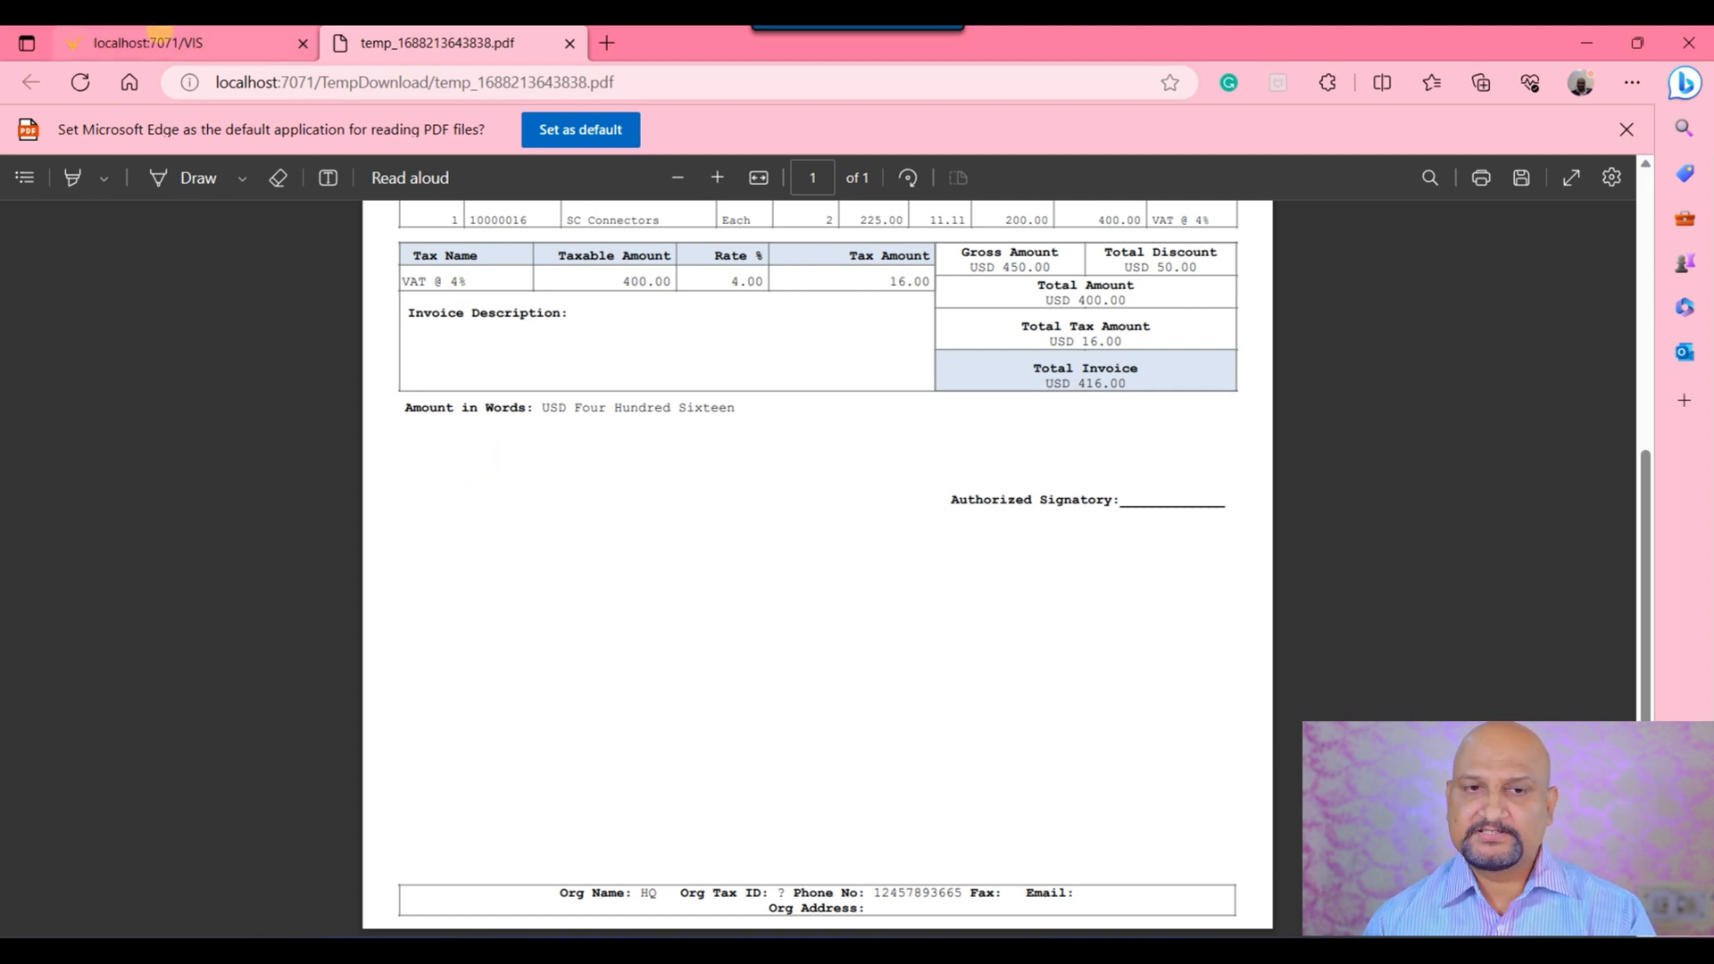
left_click(147, 43)
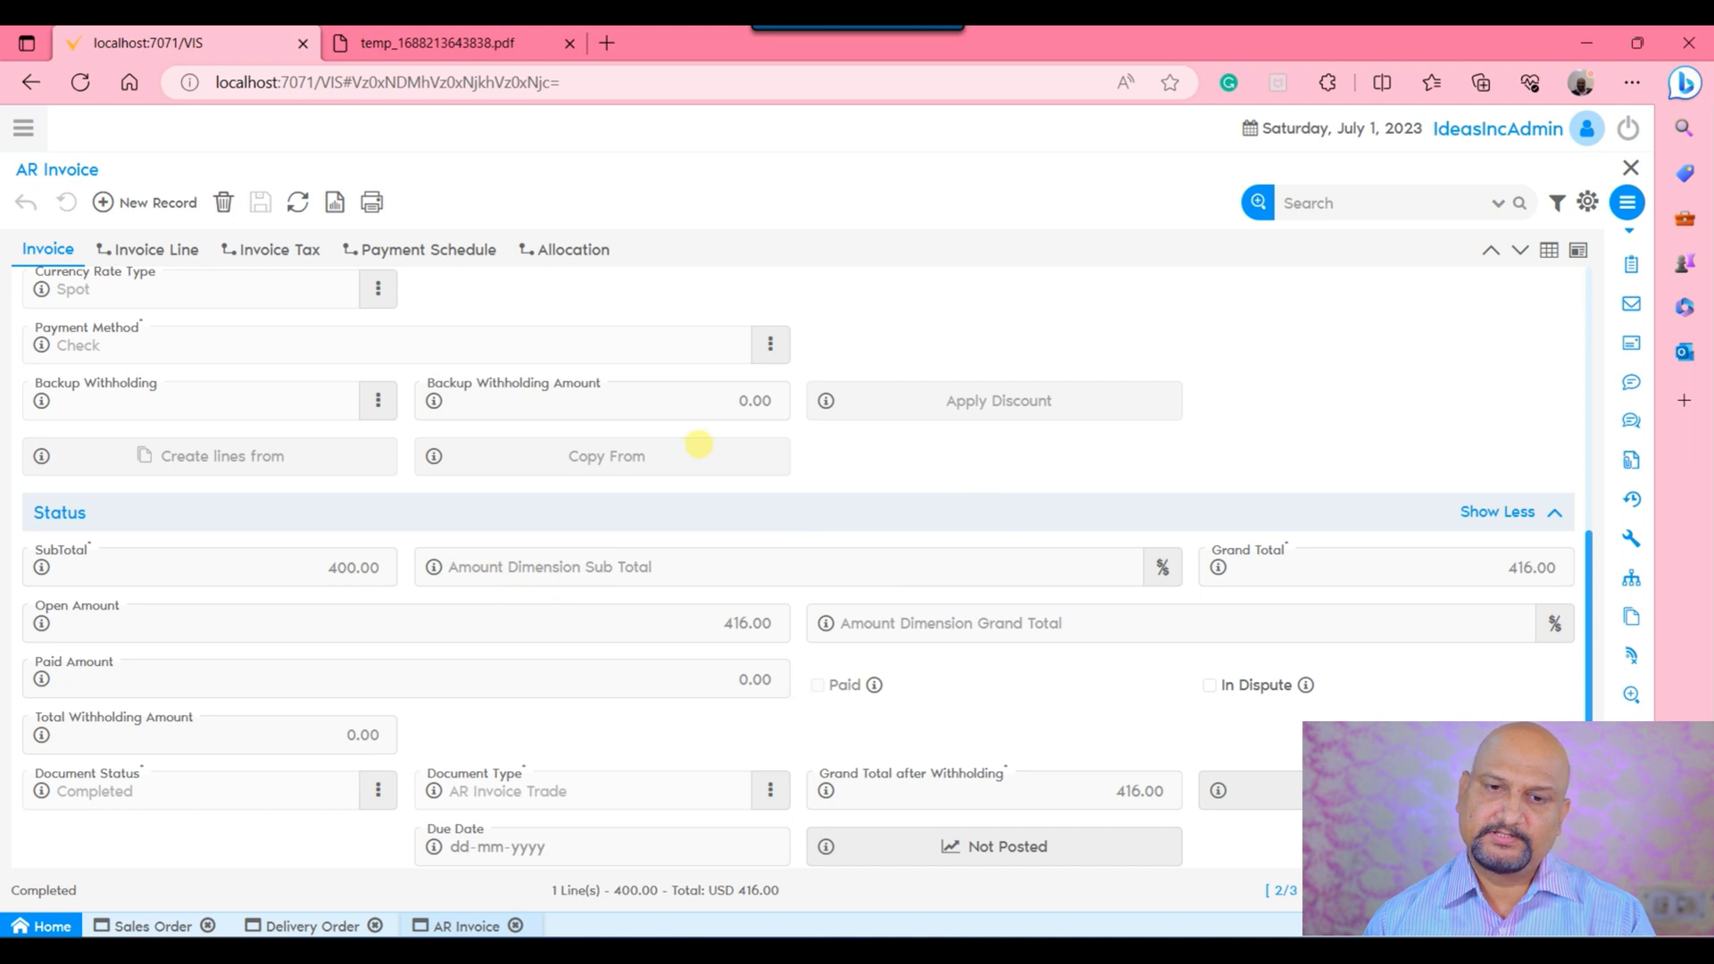